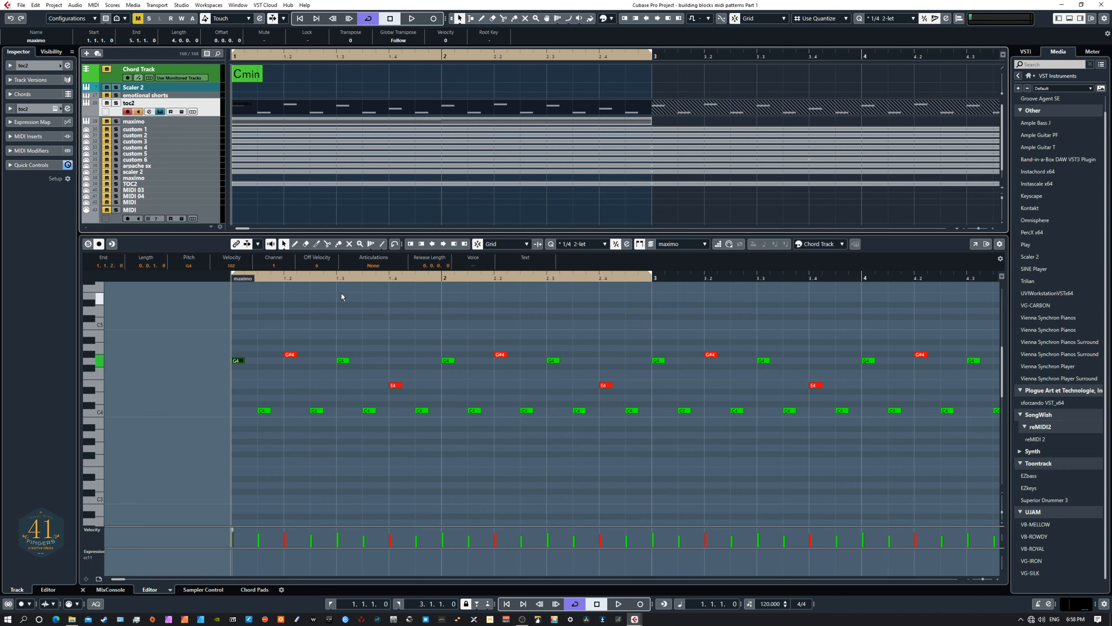
Play back the existing maximo pattern from bar 1, stop it, and return the playhead to the start
key("space")
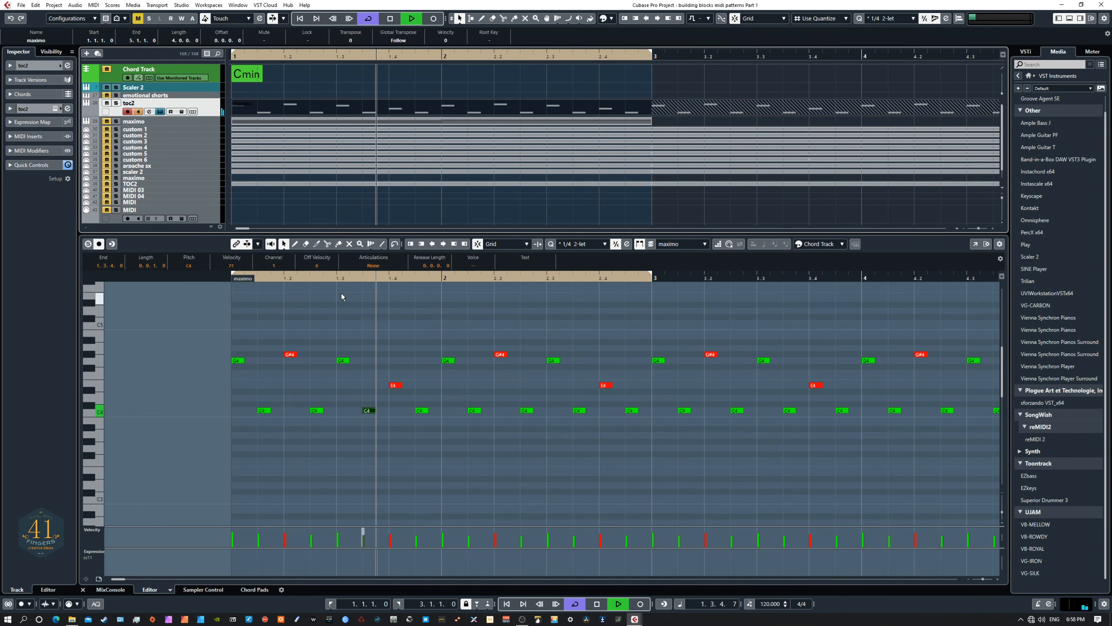
key("space")
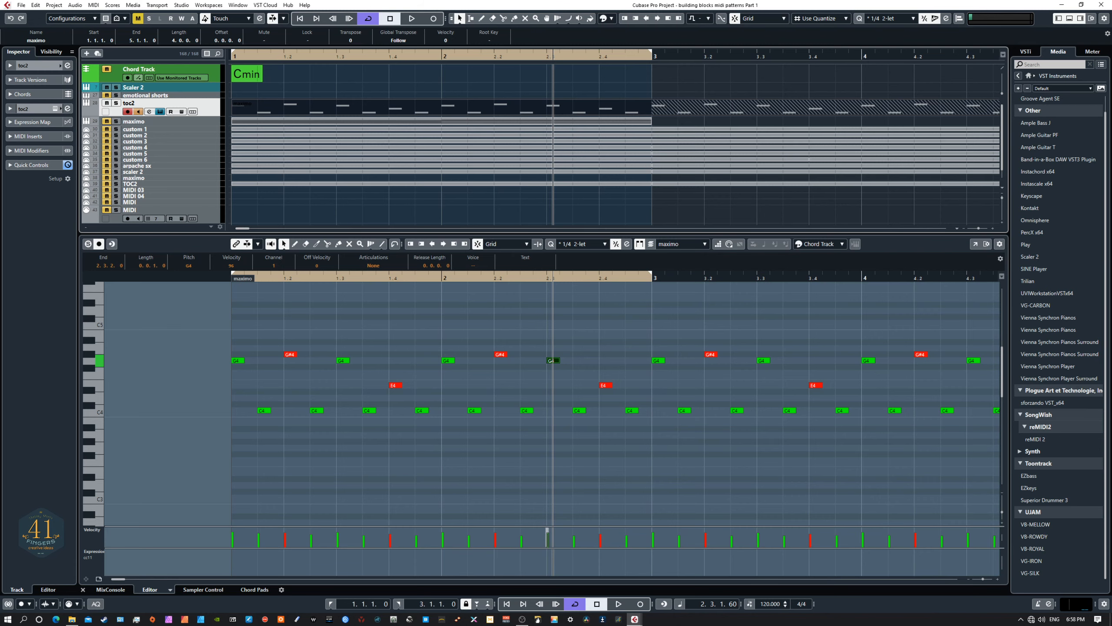
left_click_drag(0, 118, 0, 175)
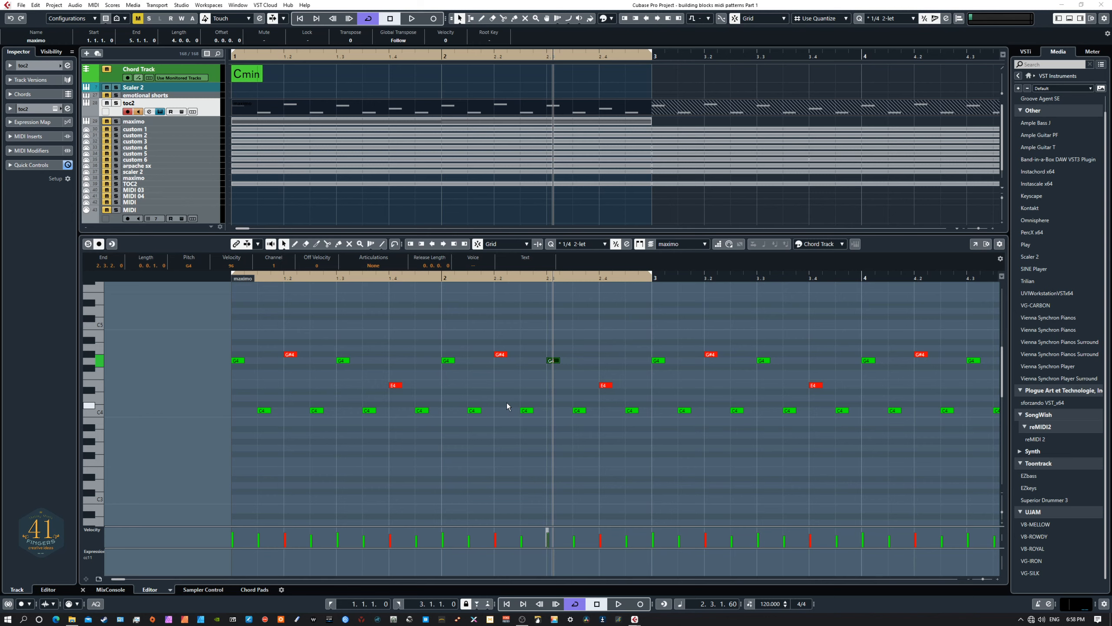
key("KP_Decimal")
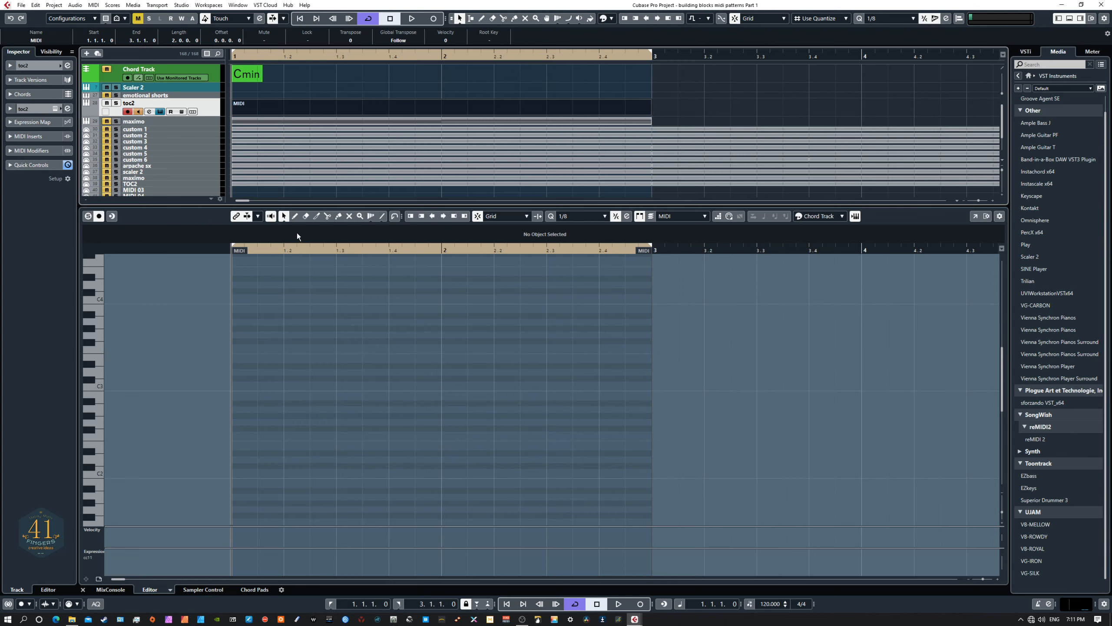
Draw ten consecutive eighth notes from bar 1 with the Draw tool: C2, D2, C2, D2, C2, D2, C#2, D#2, D2, E2, and audition them
left_click(295, 217)
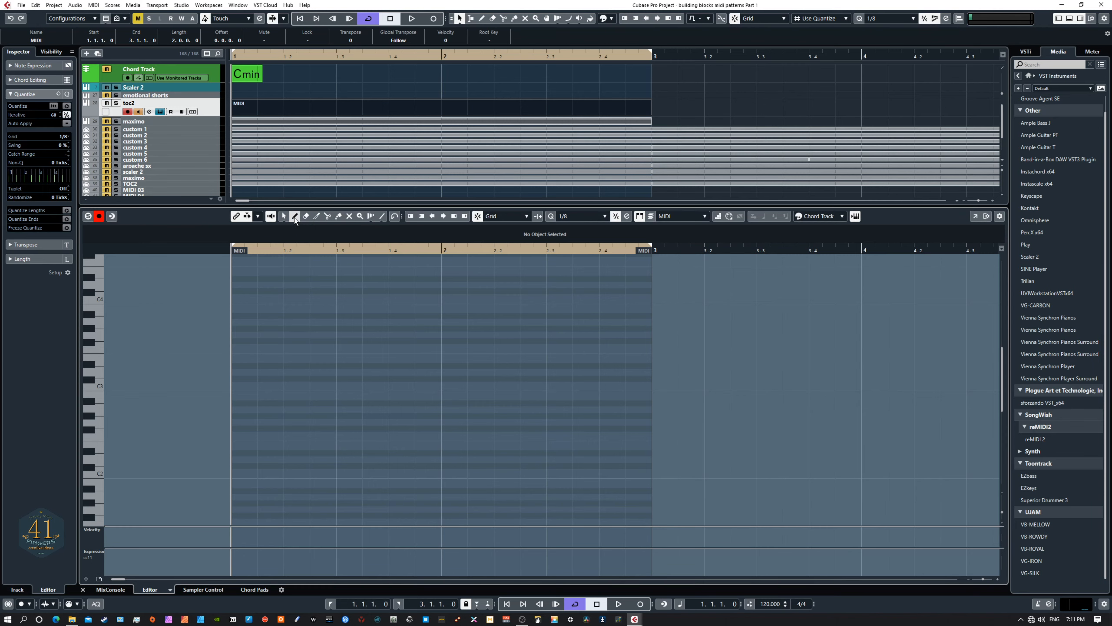
left_click(247, 471)
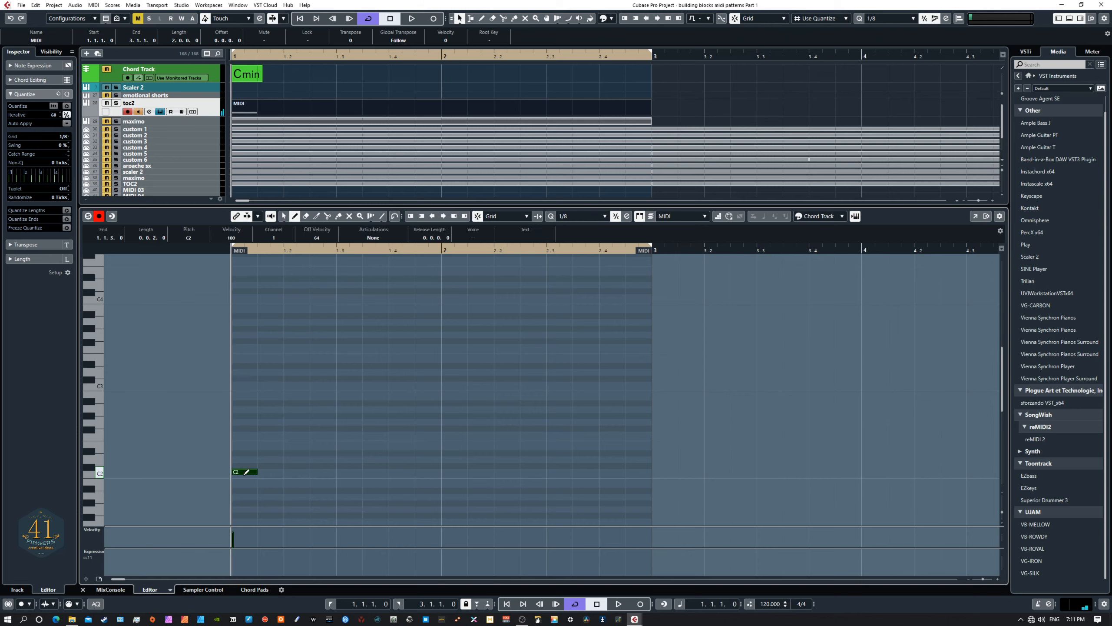
left_click(271, 459)
left_click(297, 472)
left_click(323, 459)
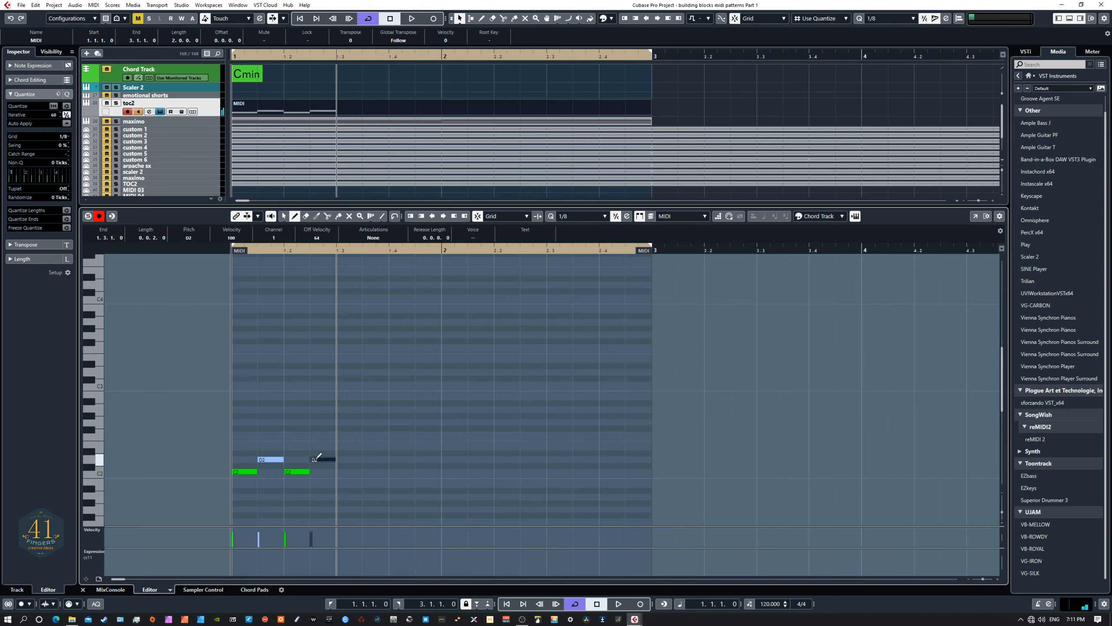
left_click(349, 471)
left_click(372, 459)
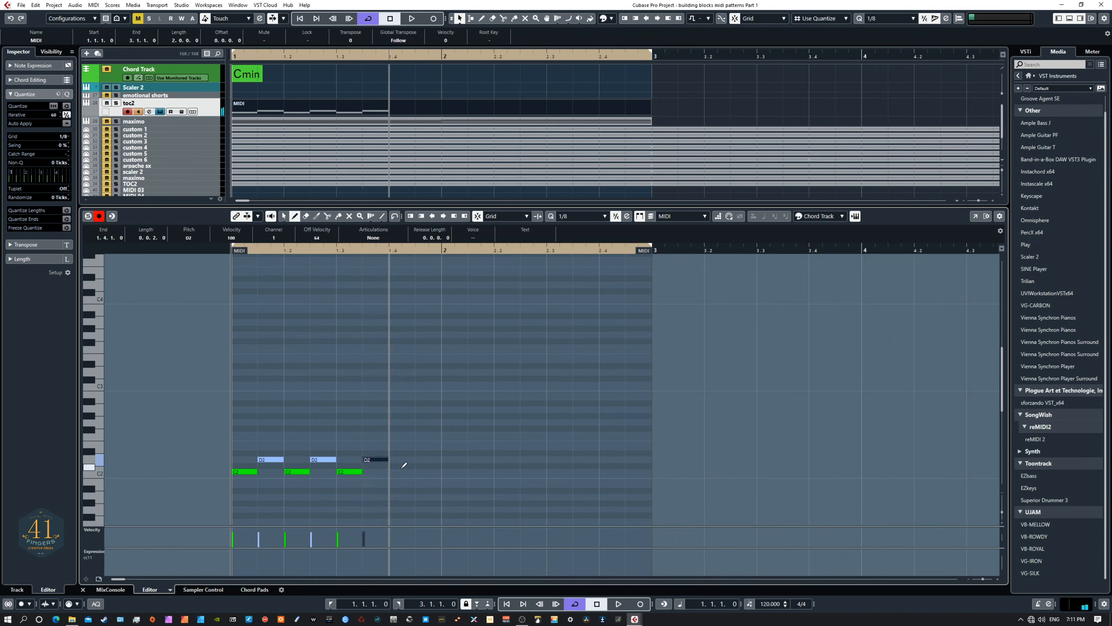
left_click(402, 465)
left_click(427, 453)
left_click(454, 459)
left_click(481, 447)
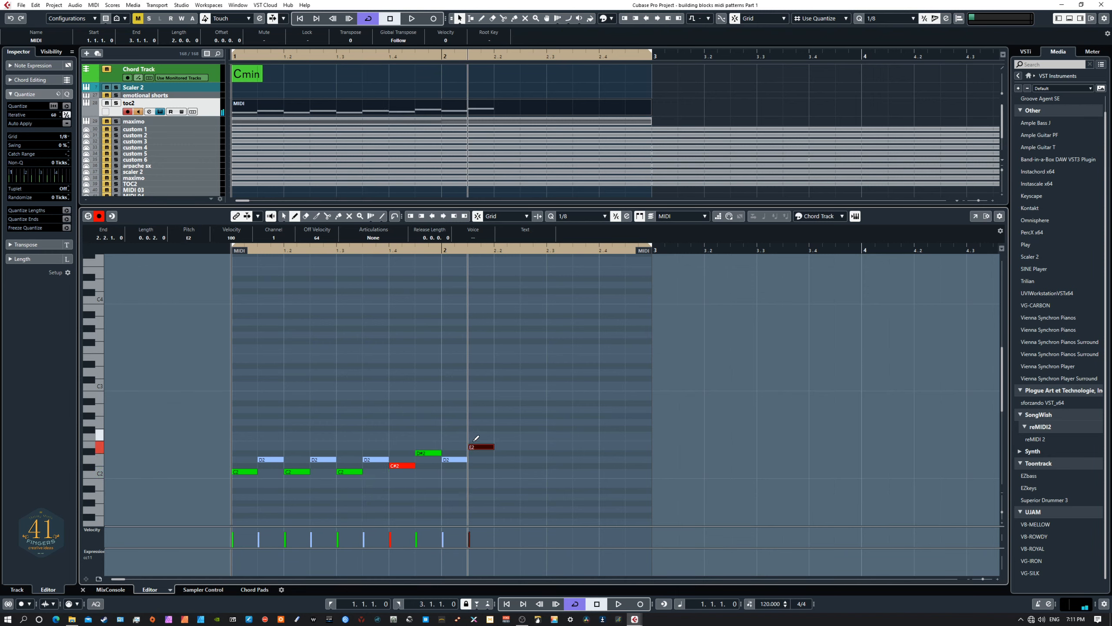
key("space")
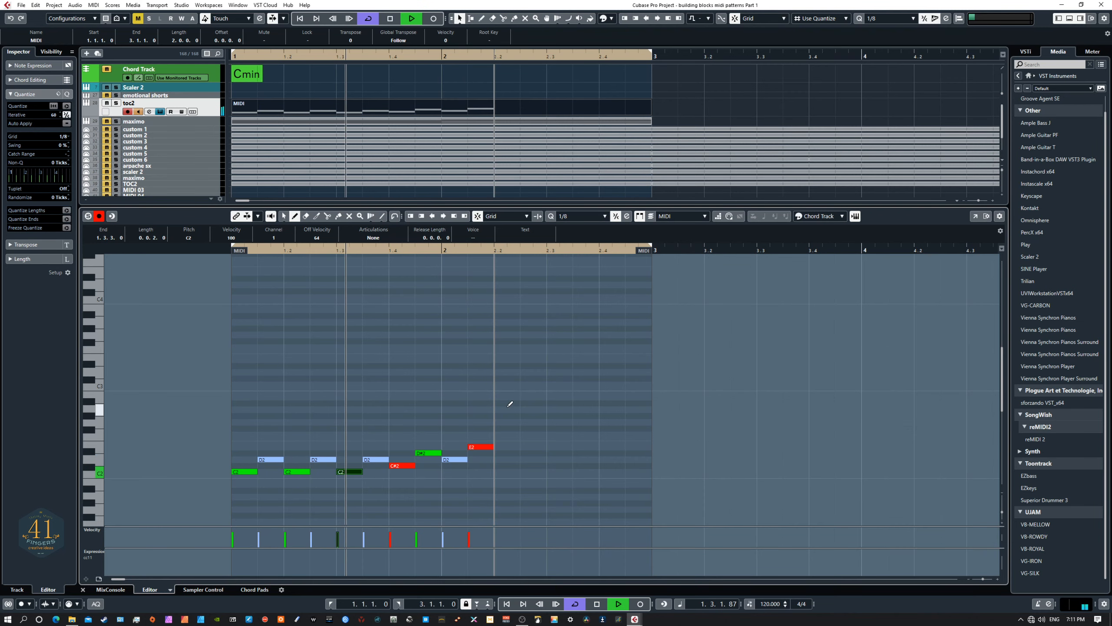
key("space")
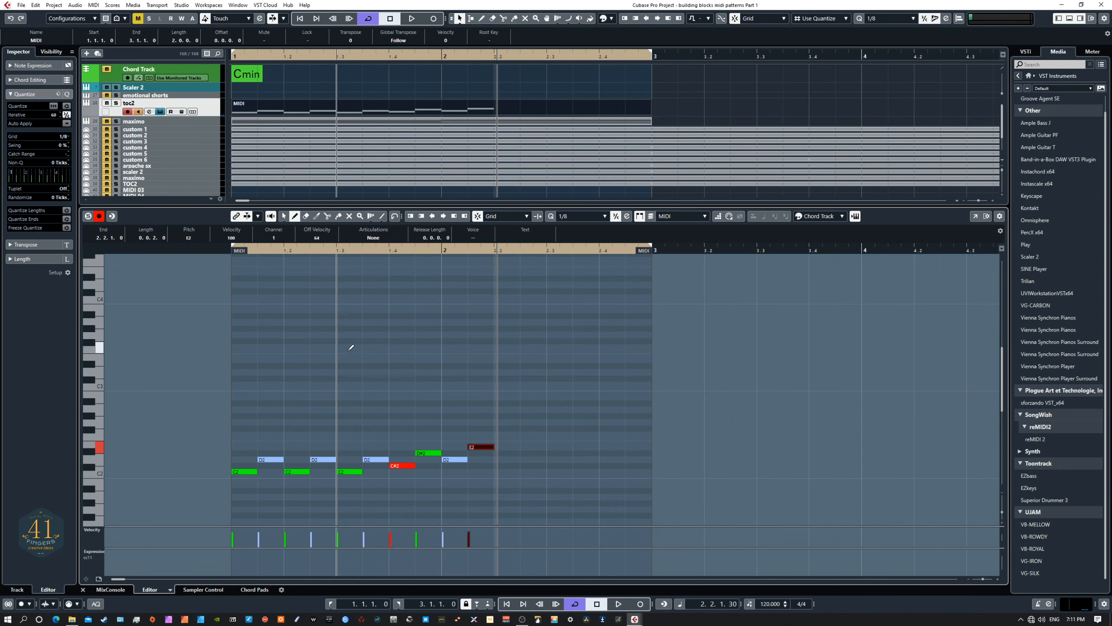
Delete all ten drawn notes and return the playhead to the start of bar 1
key("1")
left_click_drag(197, 365, 518, 506)
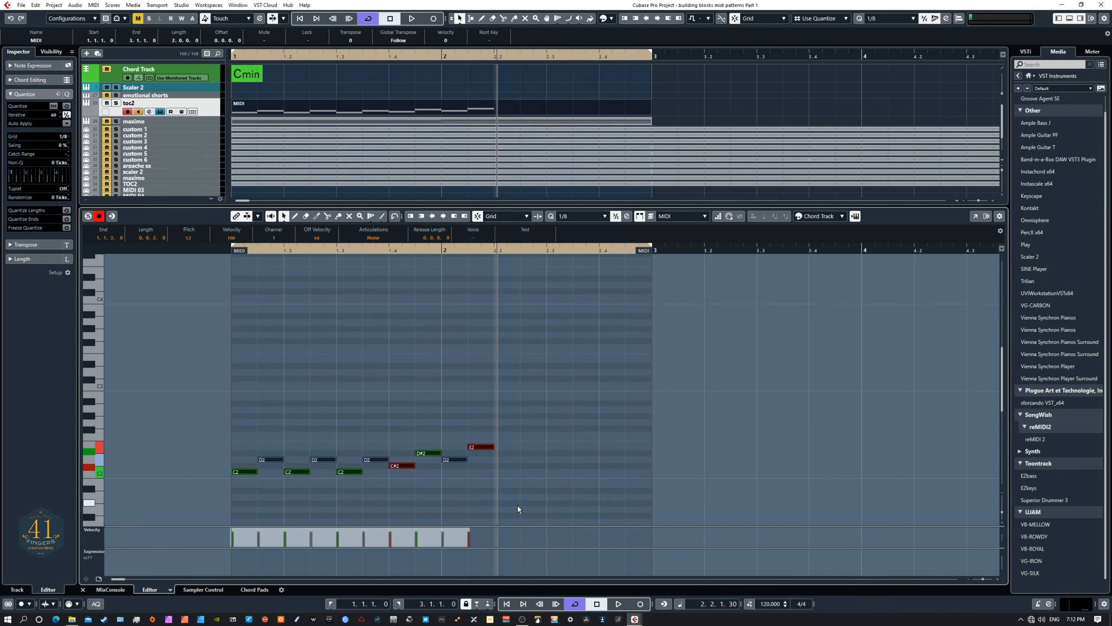
key("Delete")
key("comma")
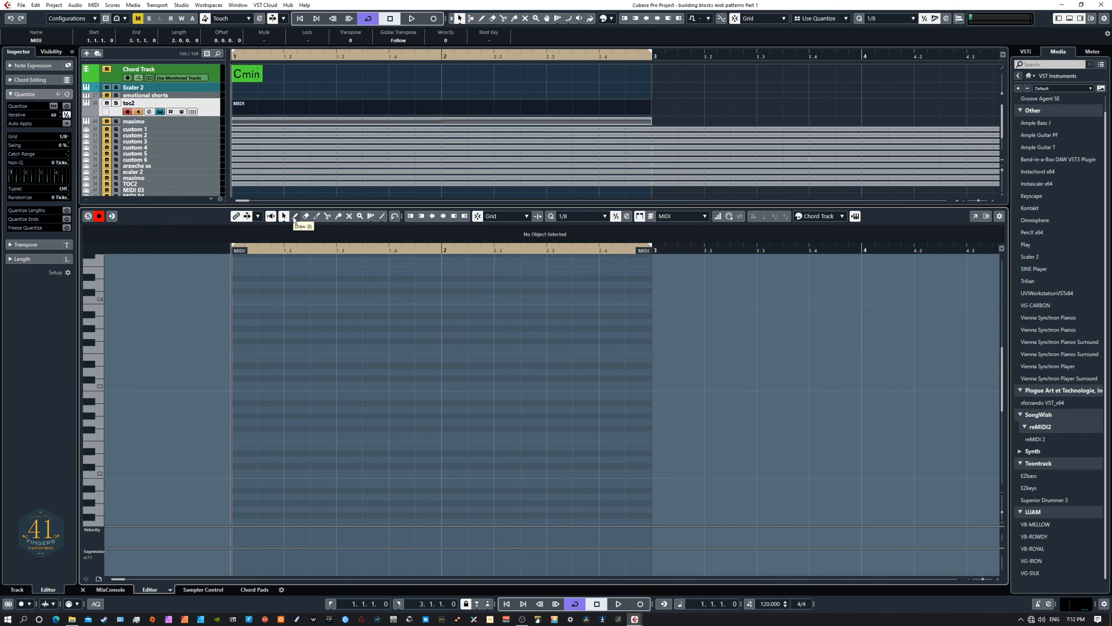
Draw a continuous row of eighth notes on C2 across both bars with the Line tool and play it back
left_click(382, 216)
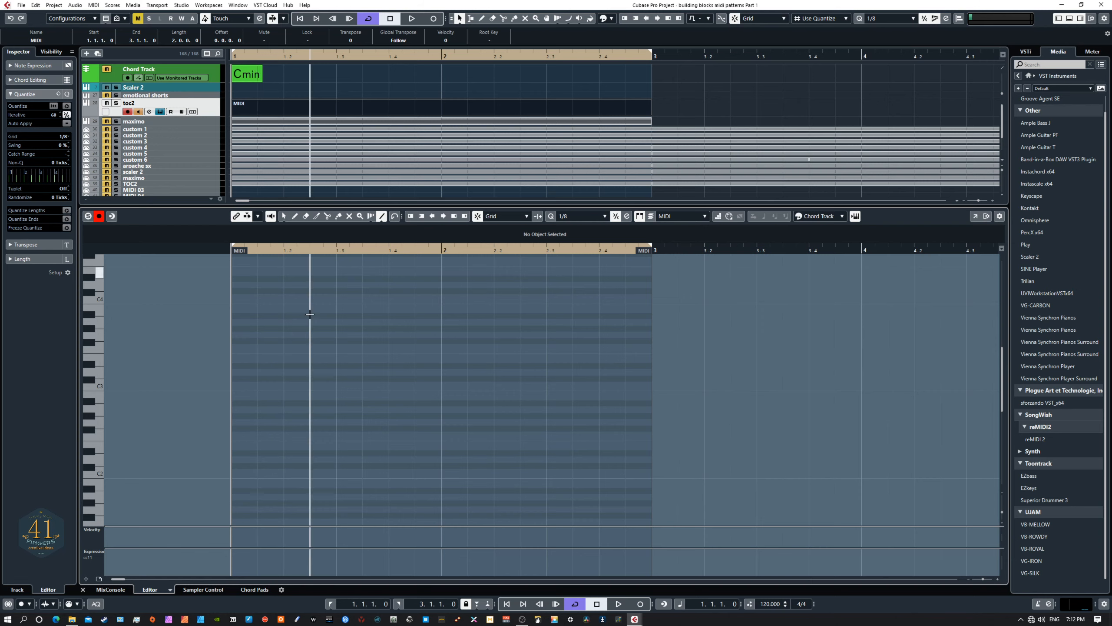
mouse_move(232, 472)
left_mouse_down()
mouse_move(442, 460)
mouse_move(639, 472)
left_mouse_up()
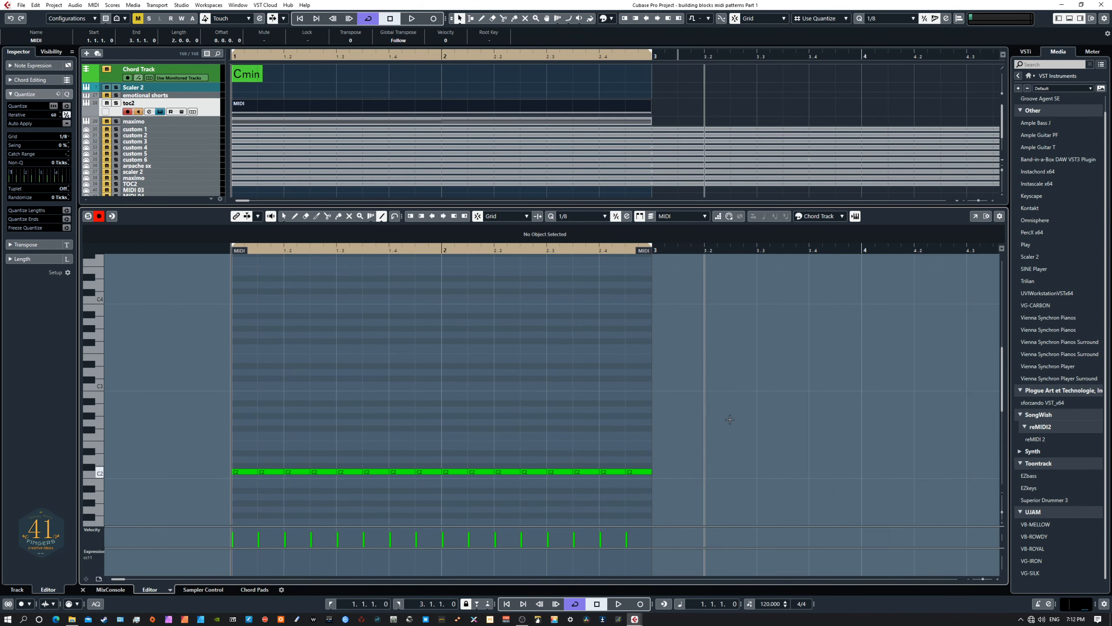
key("space")
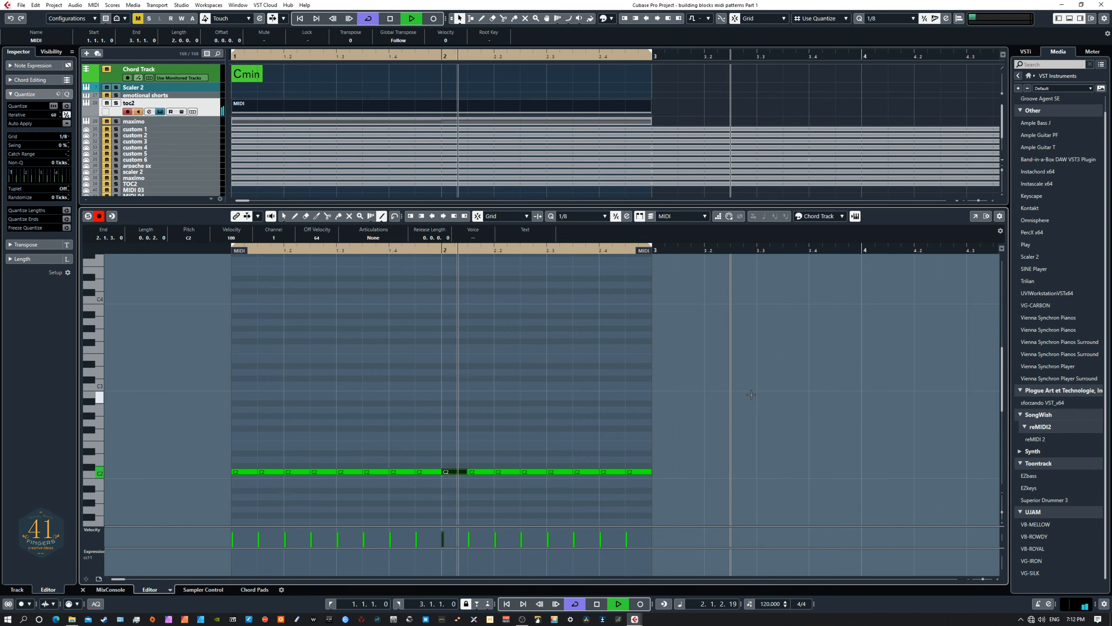
key("space")
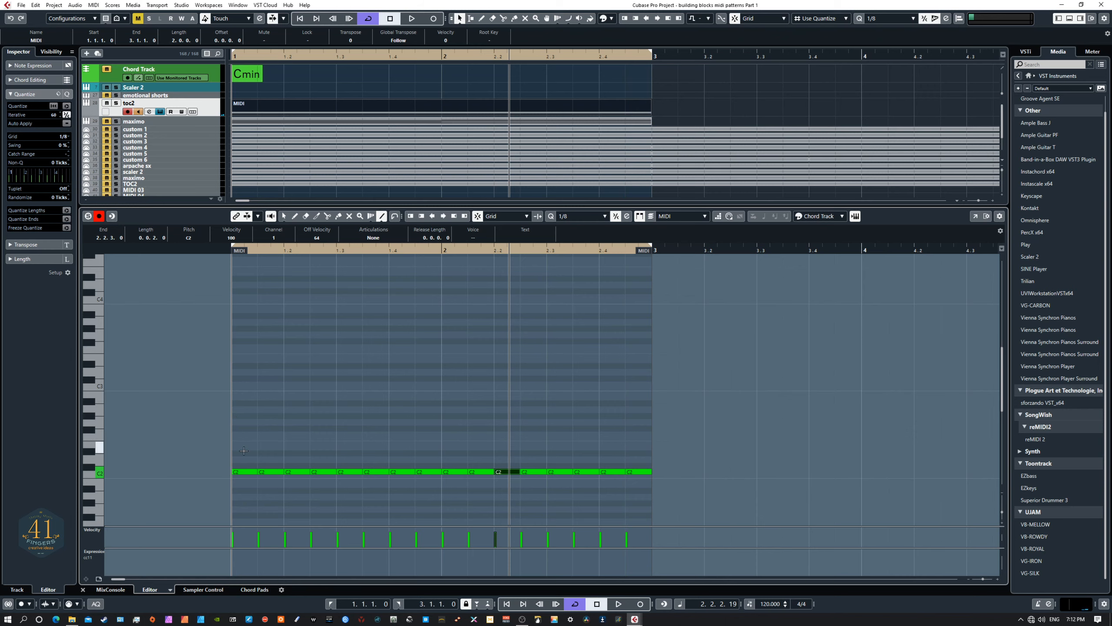
Draw a straight rising line of eighth notes from E2 at bar 1 up to C4 in bar 2 and play it
left_click_drag(242, 442, 512, 292)
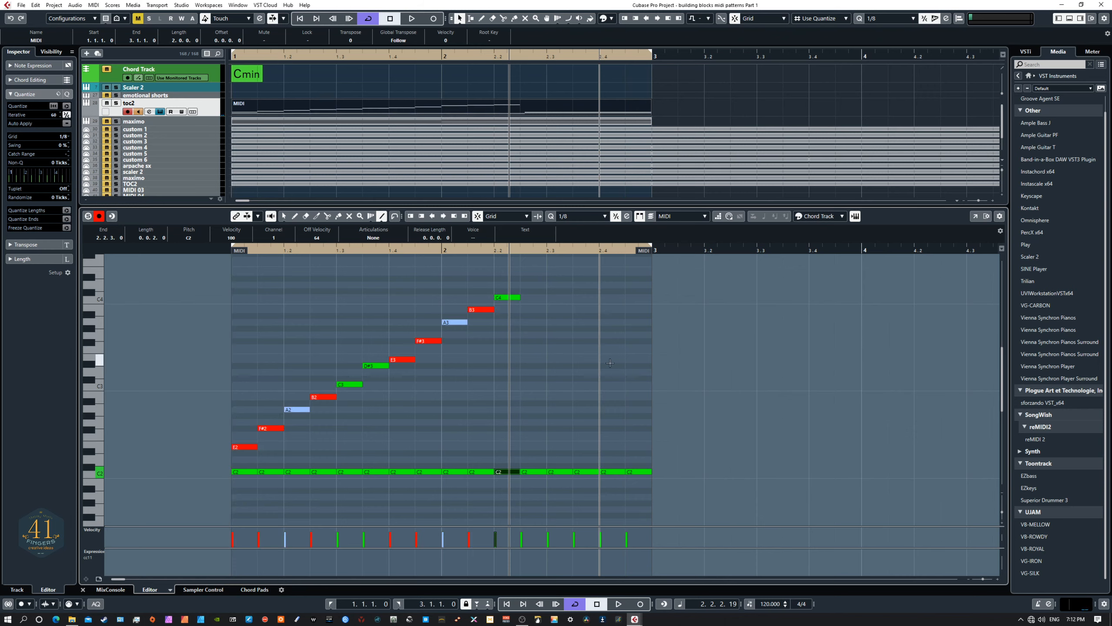
key("space")
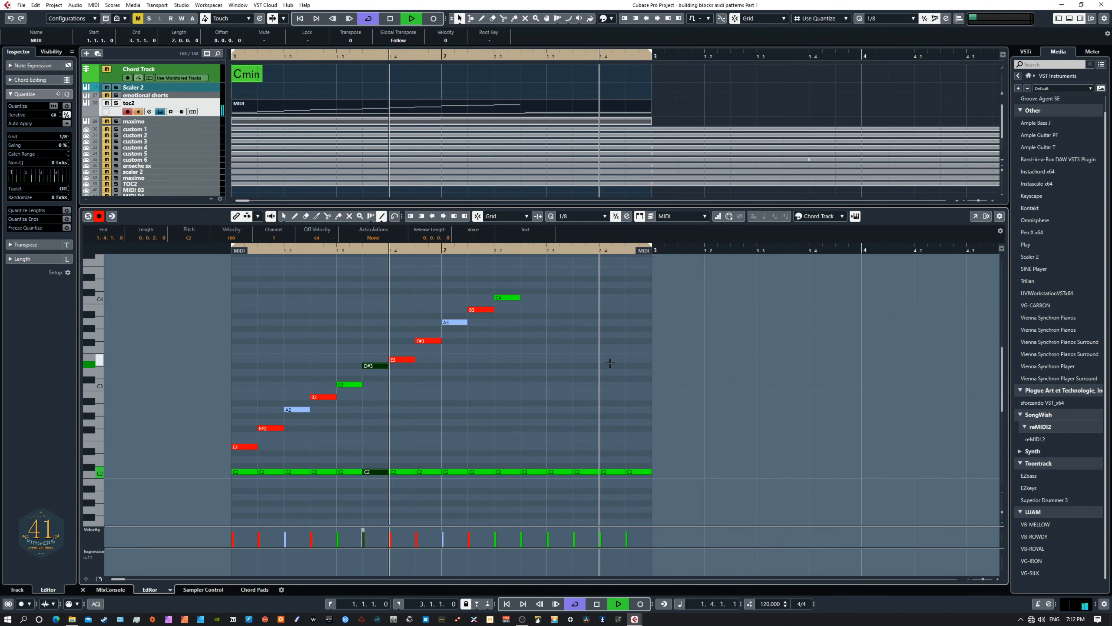
key("space")
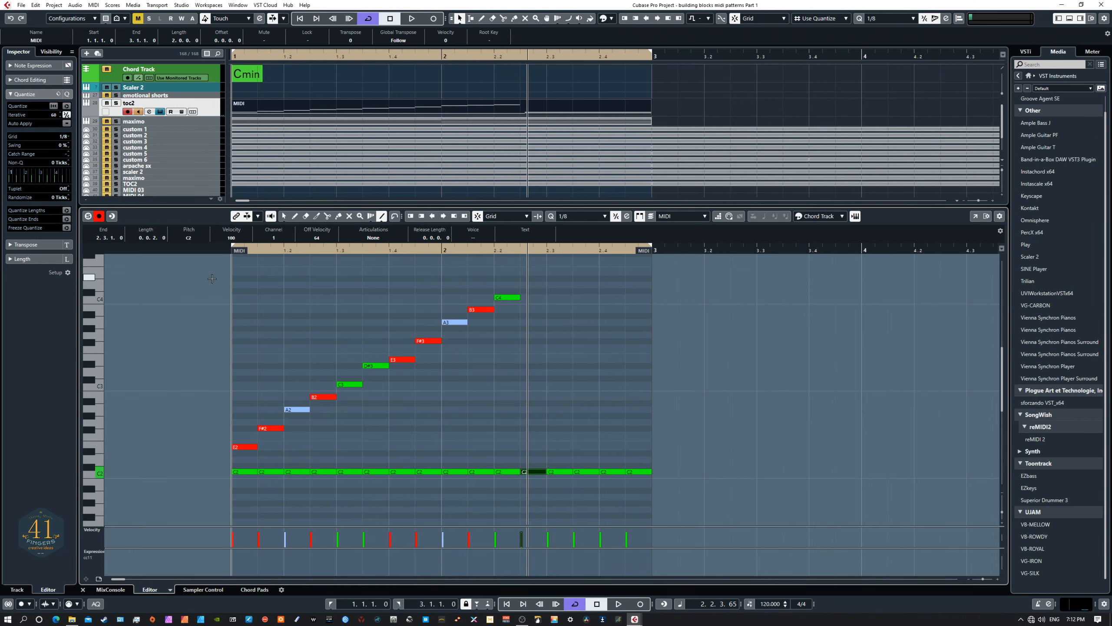
Delete every note of the rising line and the C2 row, and return the playhead to the start
left_click_drag(213, 270, 672, 483)
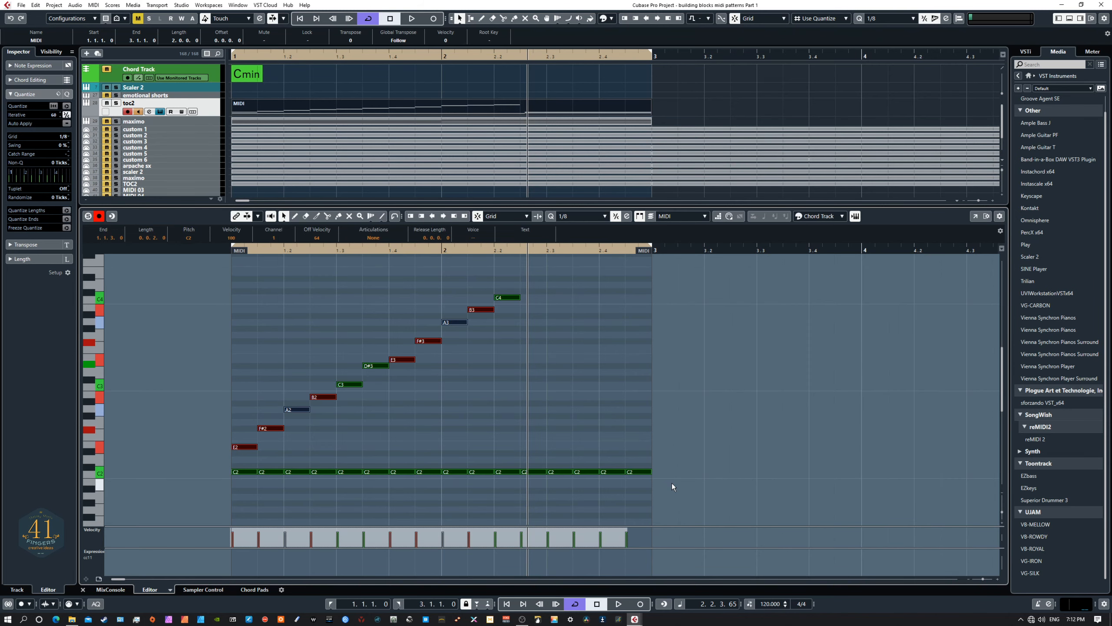
key("Delete")
key("Home")
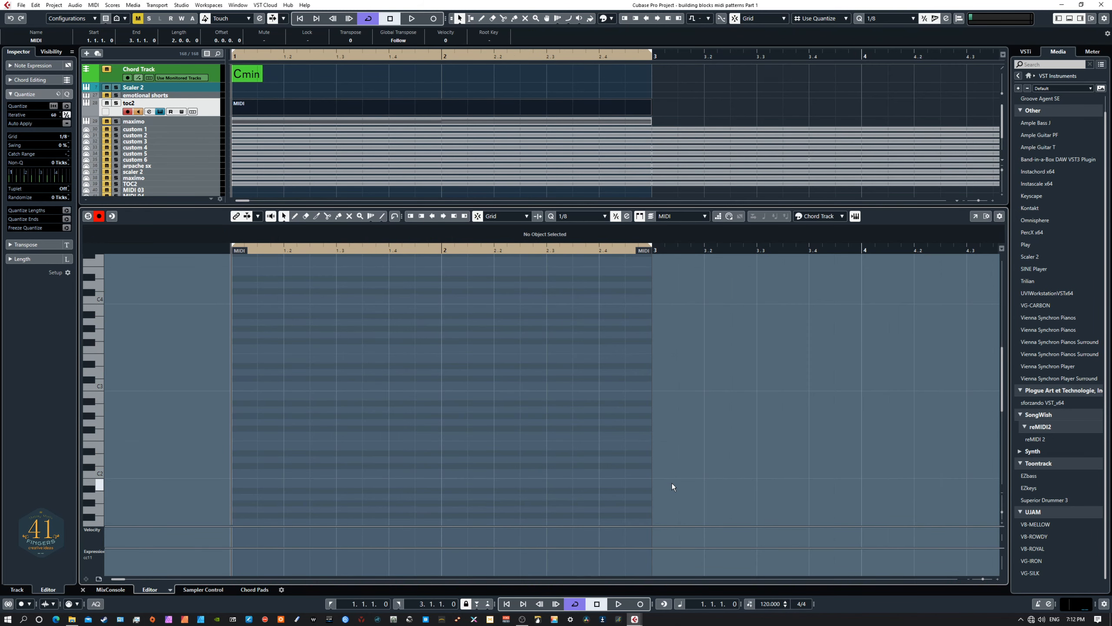
Draw a rising parabola of eighth notes from C2 at bar 1 to C4 on beat 2.4 and play it back
left_click(383, 218)
left_click(382, 219)
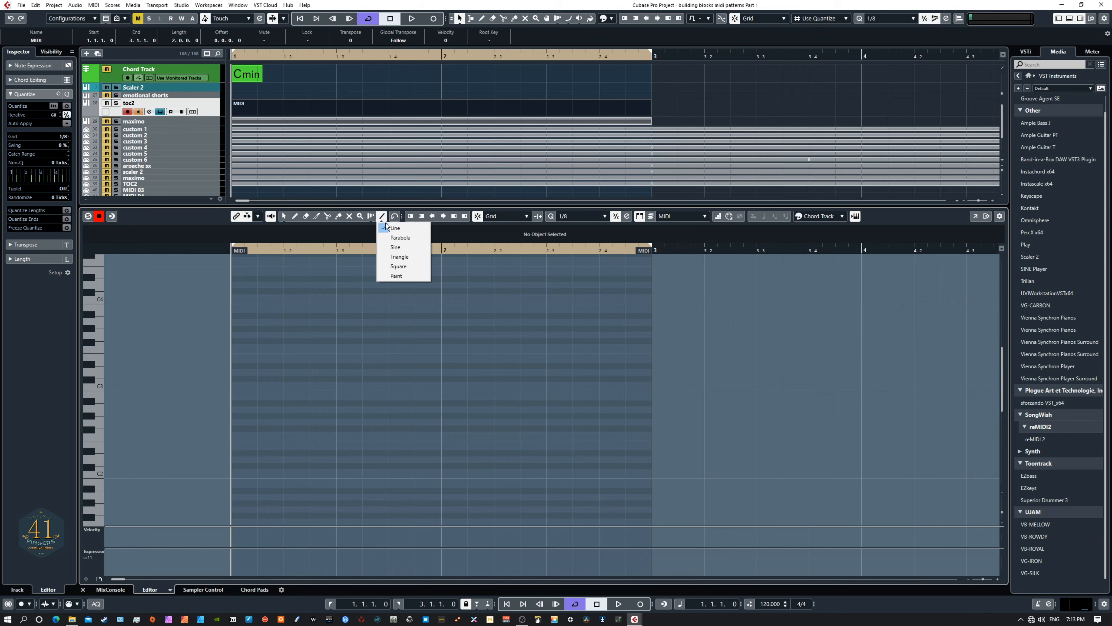
left_click(401, 240)
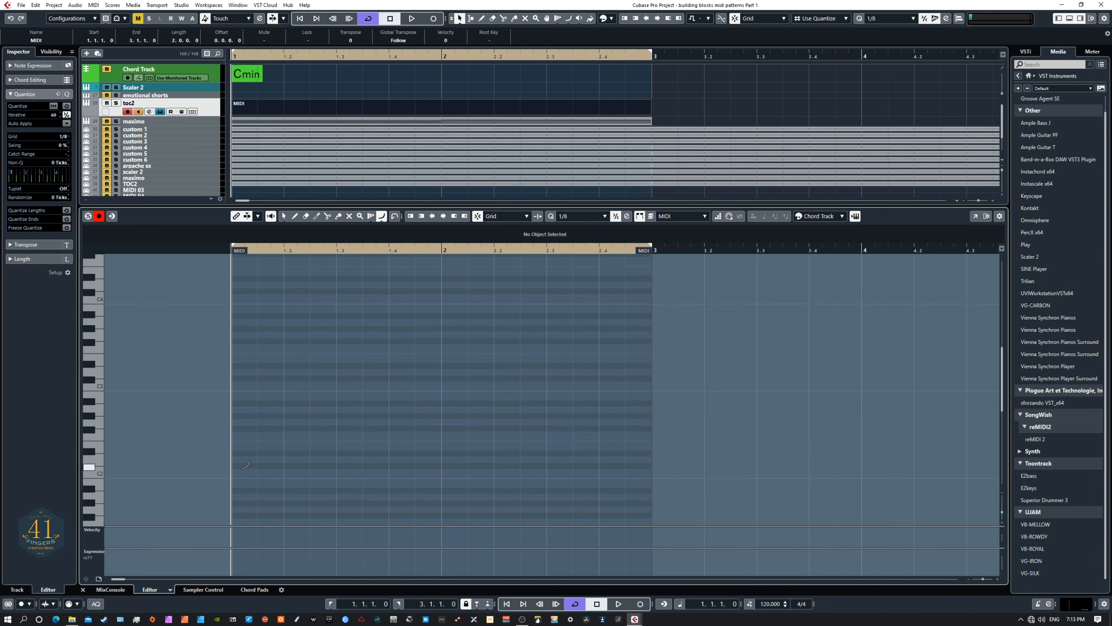
mouse_move(233, 474)
left_mouse_down()
mouse_move(337, 445)
mouse_move(489, 378)
mouse_move(625, 272)
left_mouse_up()
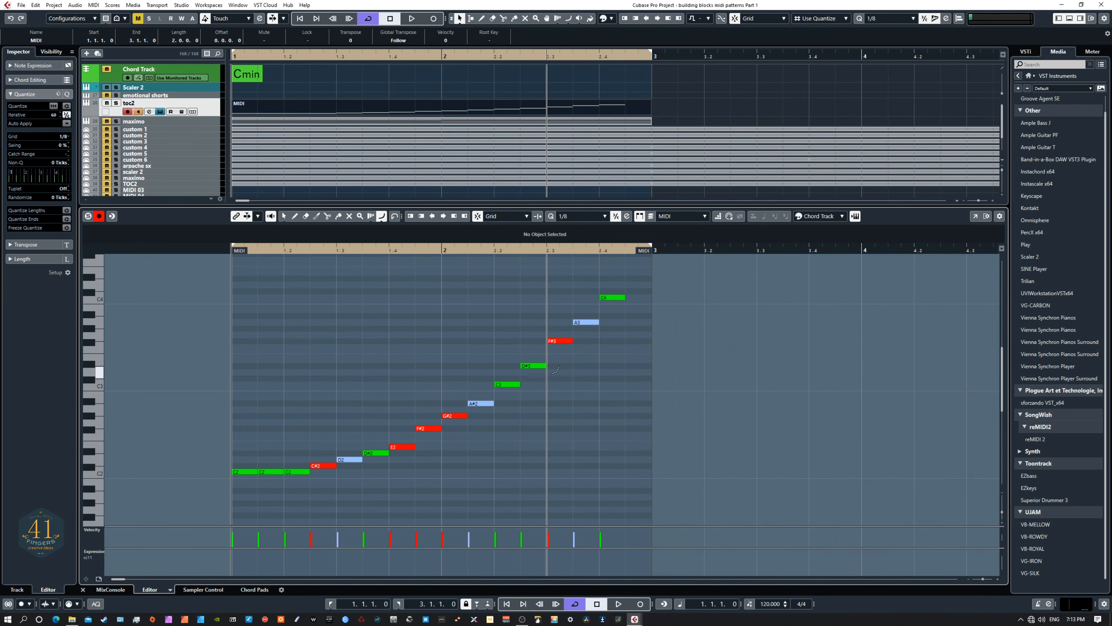
key("space")
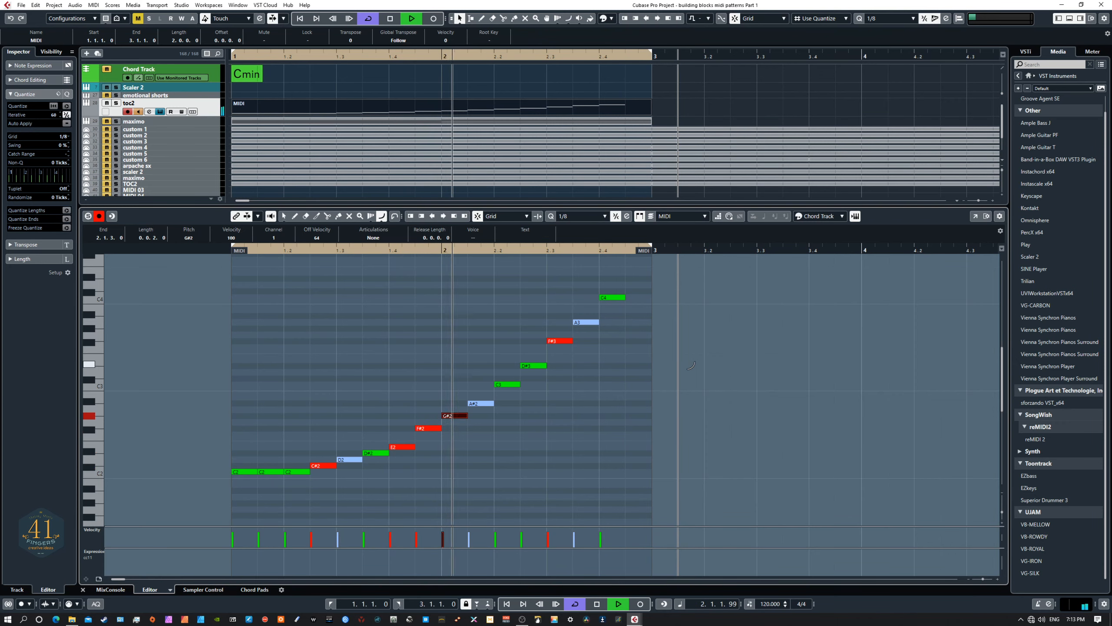
key("space")
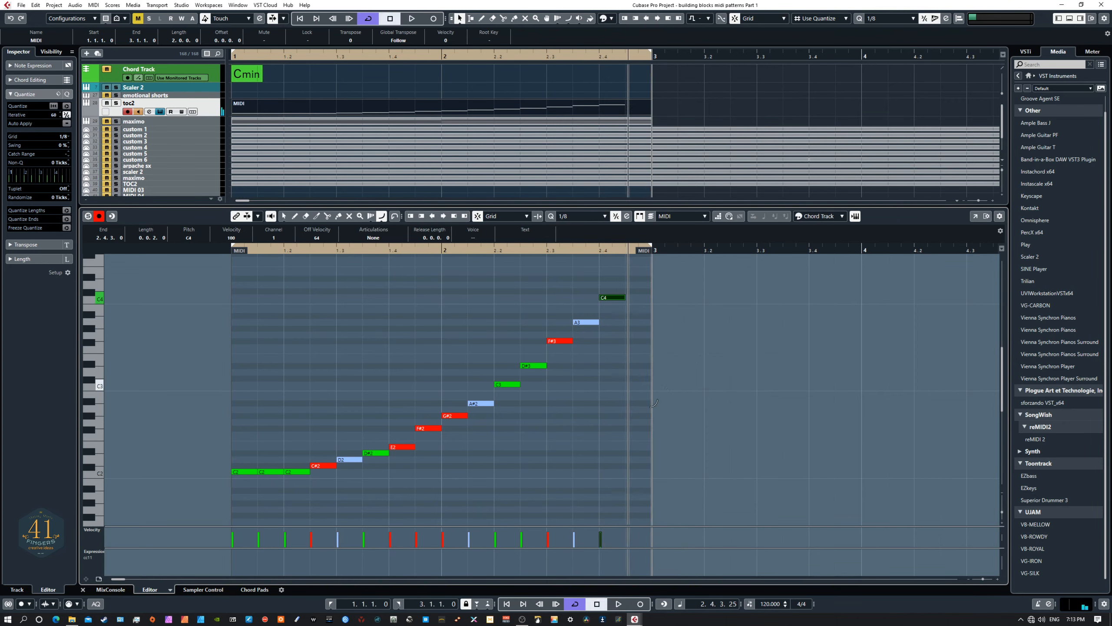
Enlarge the velocity lane, try lowering the first note's velocity, and undo that change
right_click(342, 341)
left_click(342, 341)
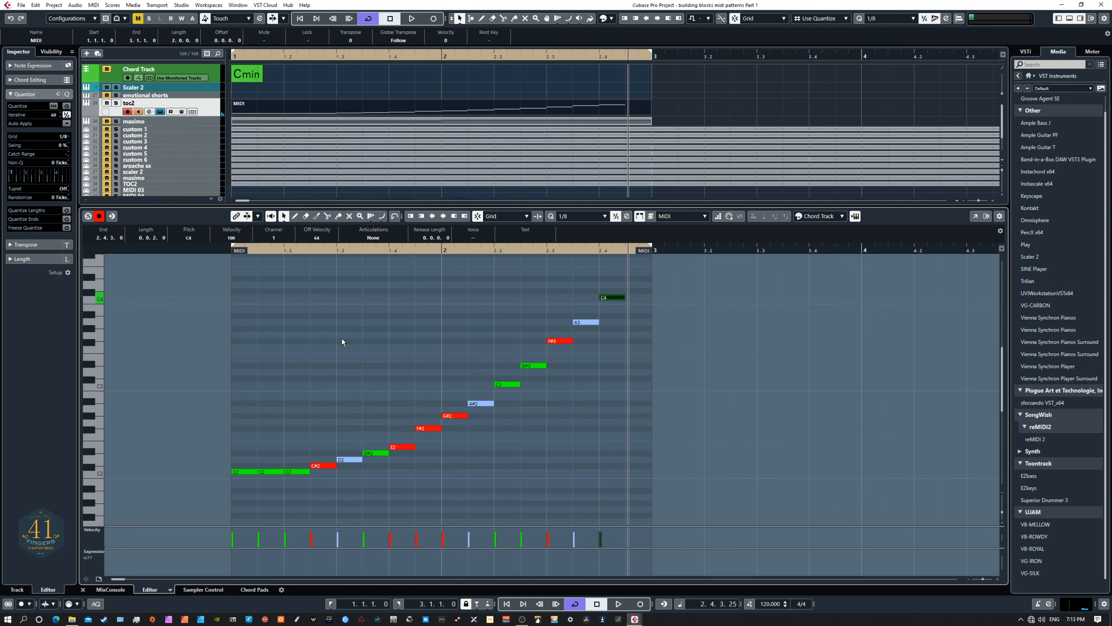
left_click_drag(306, 526, 302, 433)
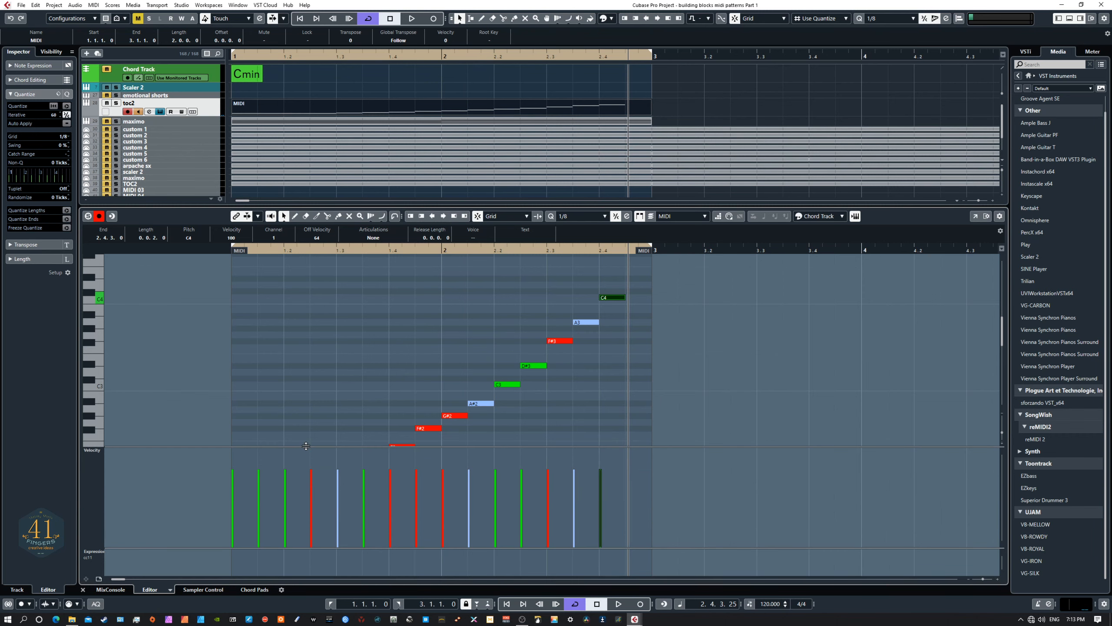
left_click(232, 495)
key("ctrl+z")
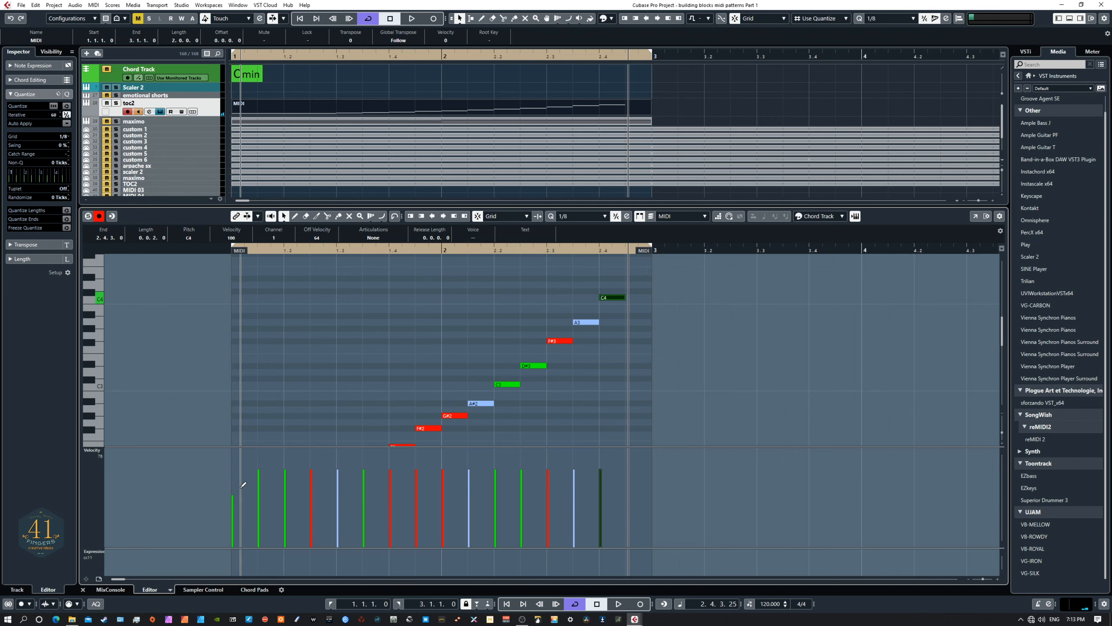
Reduce the velocity lane's height, ramp all the notes' velocities from about 58 up to about 116, and play the result
right_click(317, 356)
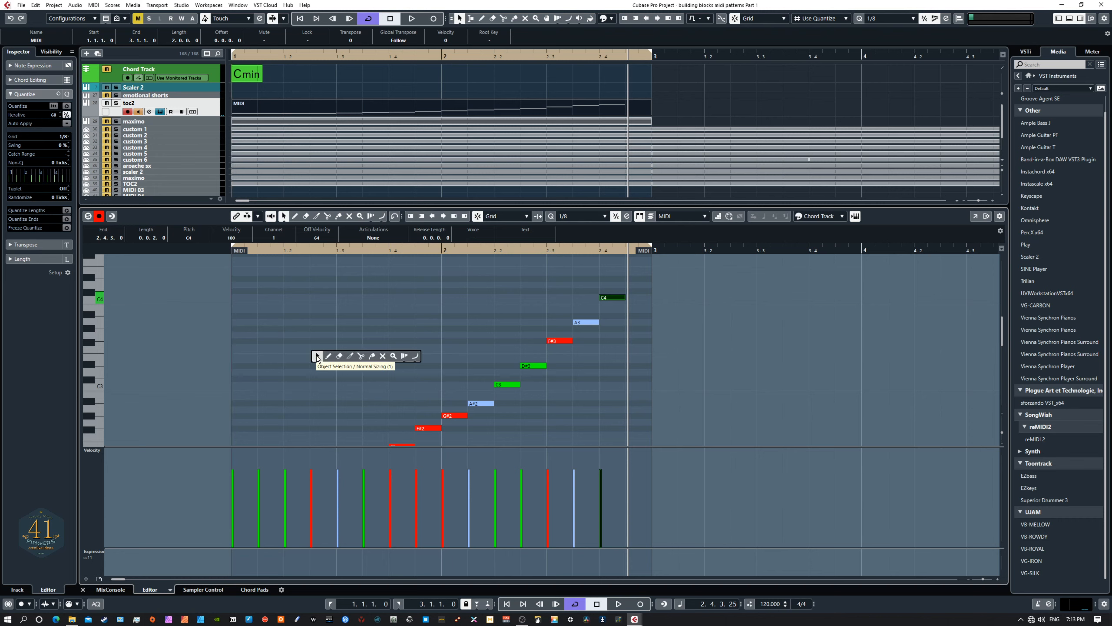
left_click(317, 356)
left_click_drag(467, 447, 466, 509)
left_click_drag(218, 268, 630, 476)
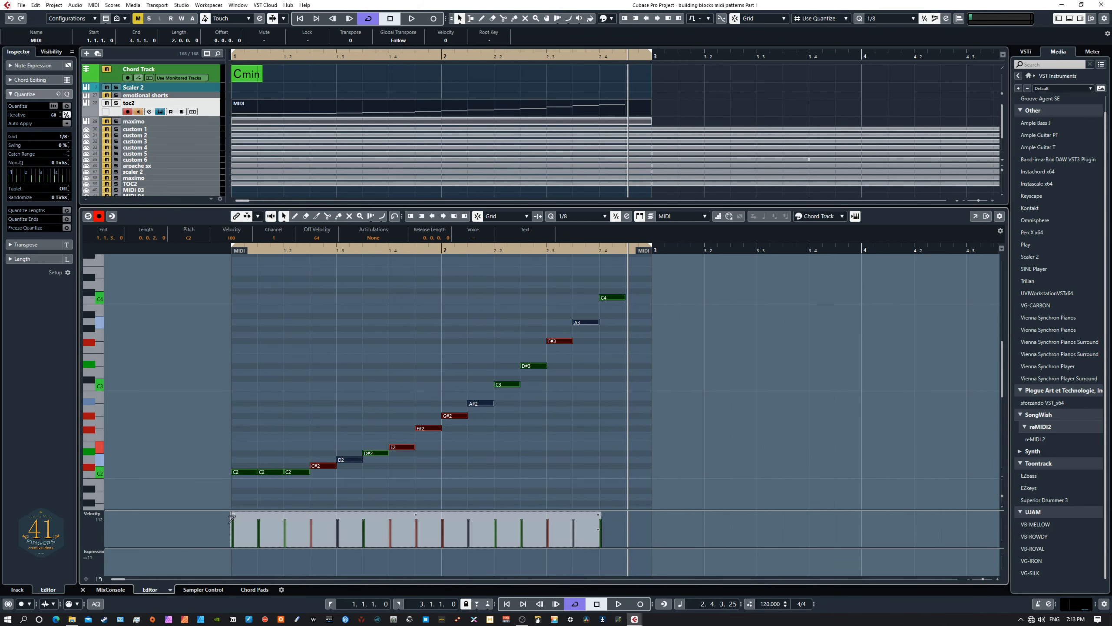
left_click_drag(232, 517, 231, 539)
left_click(464, 469)
key("space")
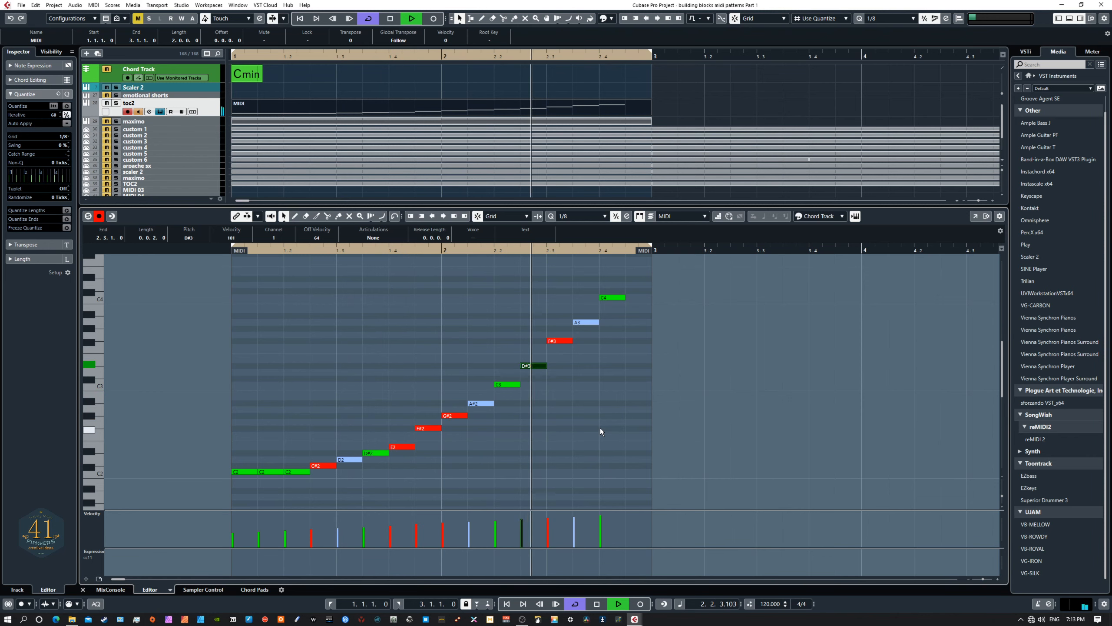
key("space")
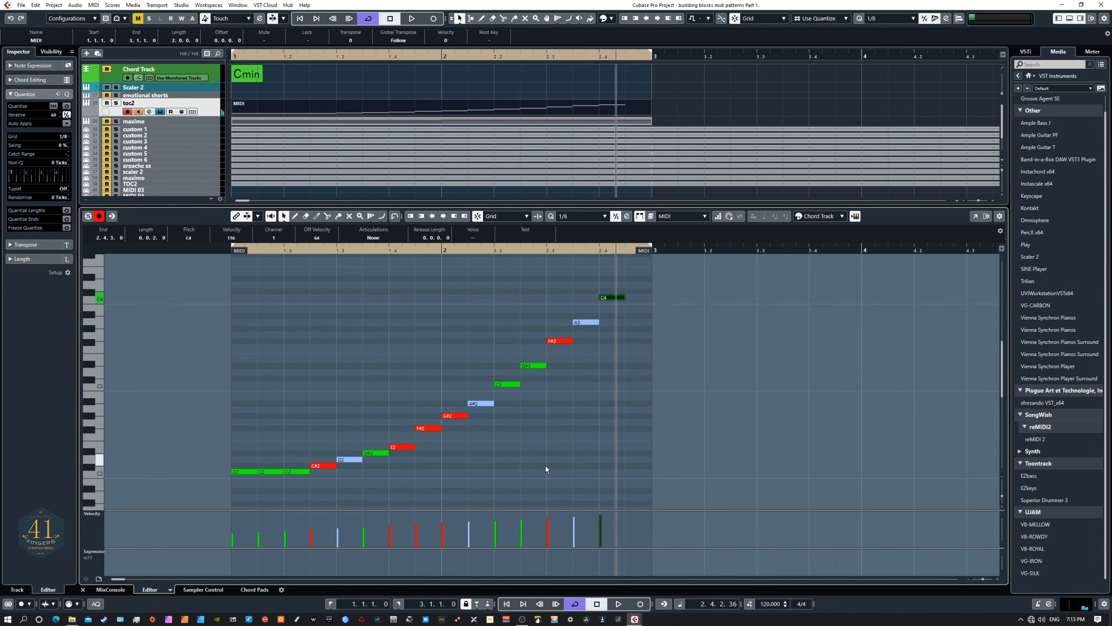
Delete every note of the rising parabola and return the playhead to the start
left_click_drag(218, 271, 631, 483)
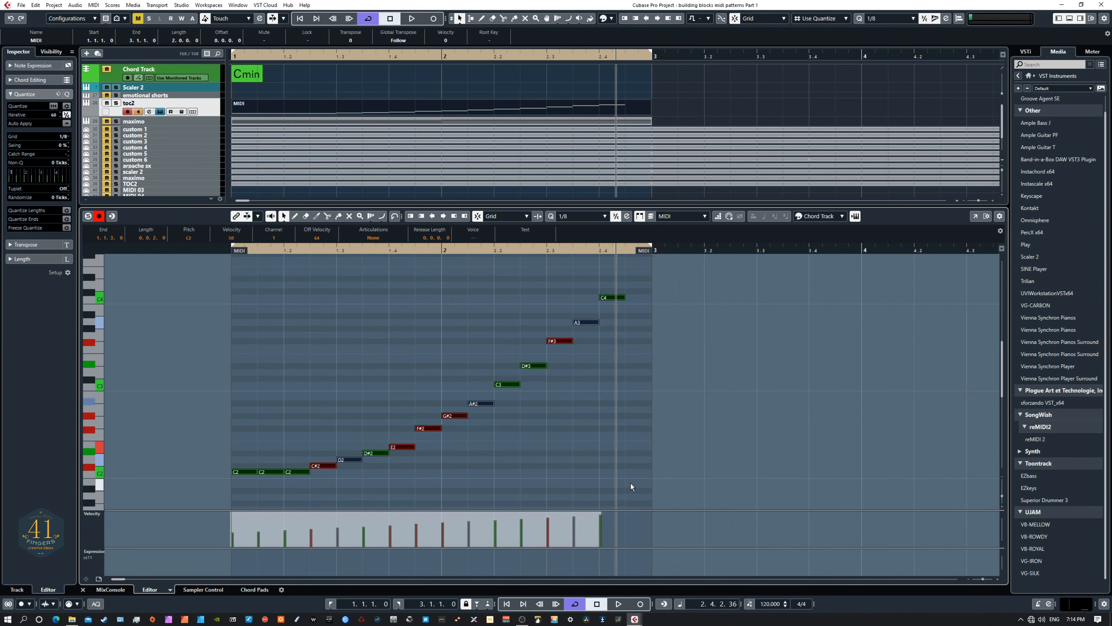
key("Delete")
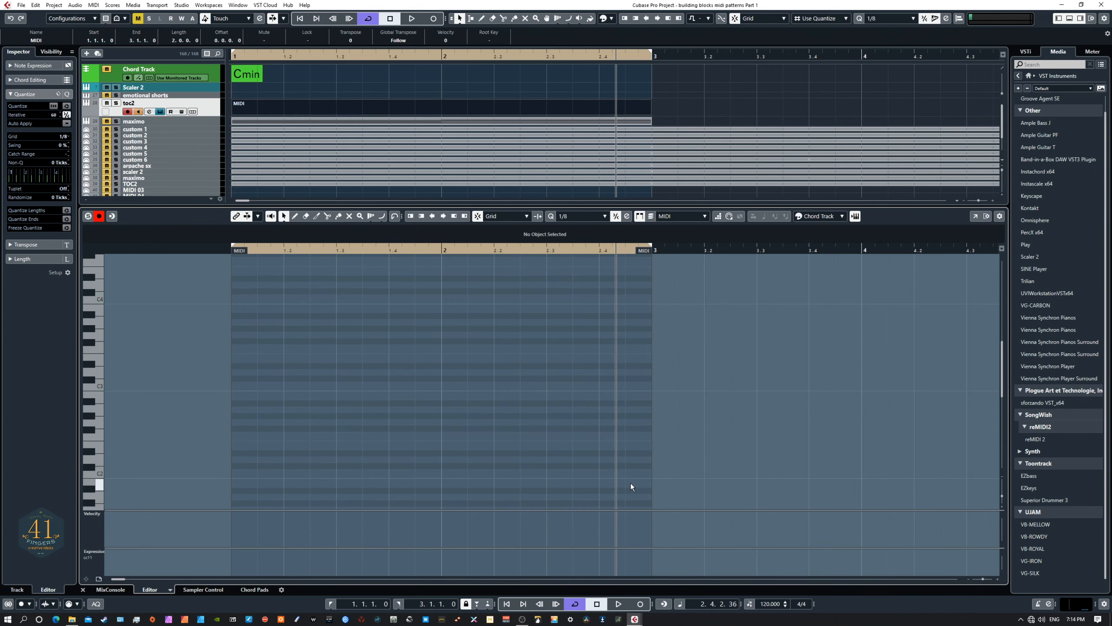
key("Home")
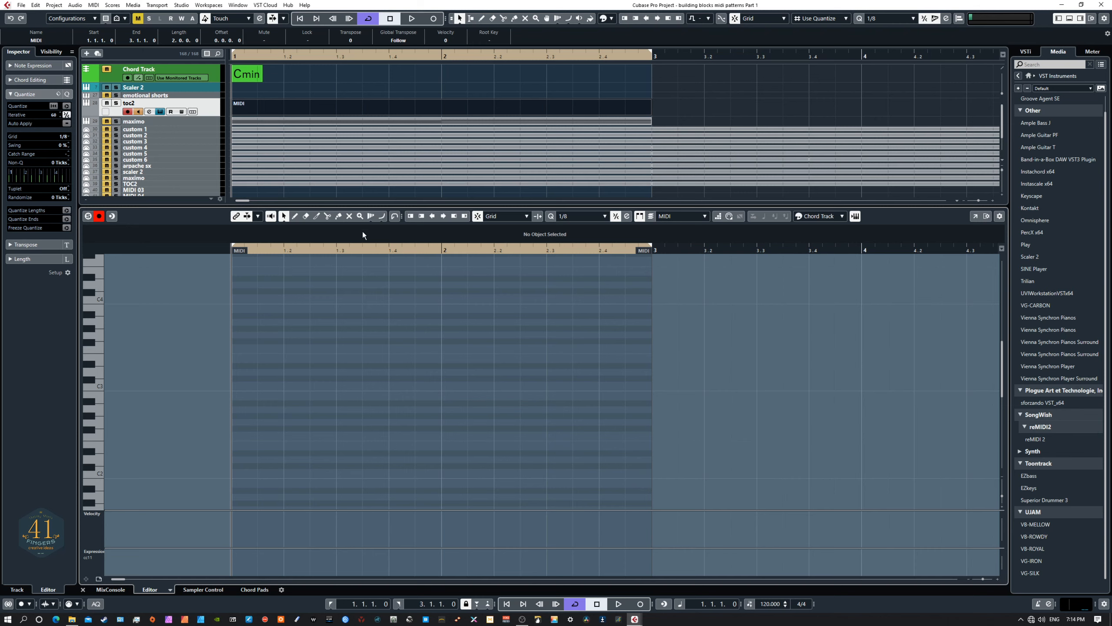
Choose the Sine tool and extend both the cycle range and the toc2 MIDI part to bar 4
left_click(382, 218)
left_click(383, 218)
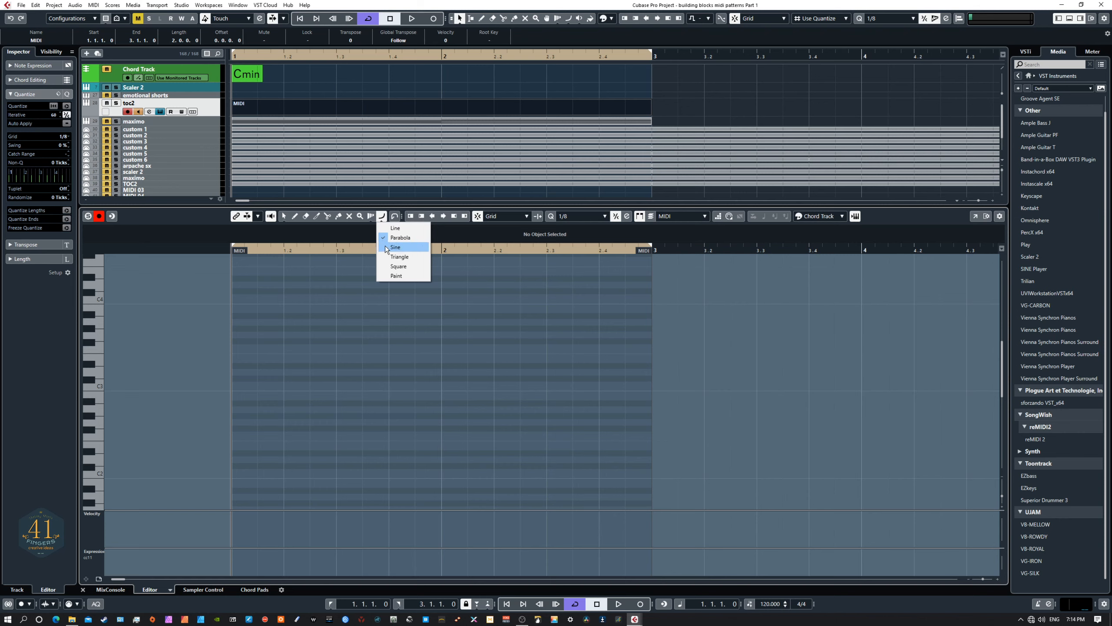
left_click(399, 248)
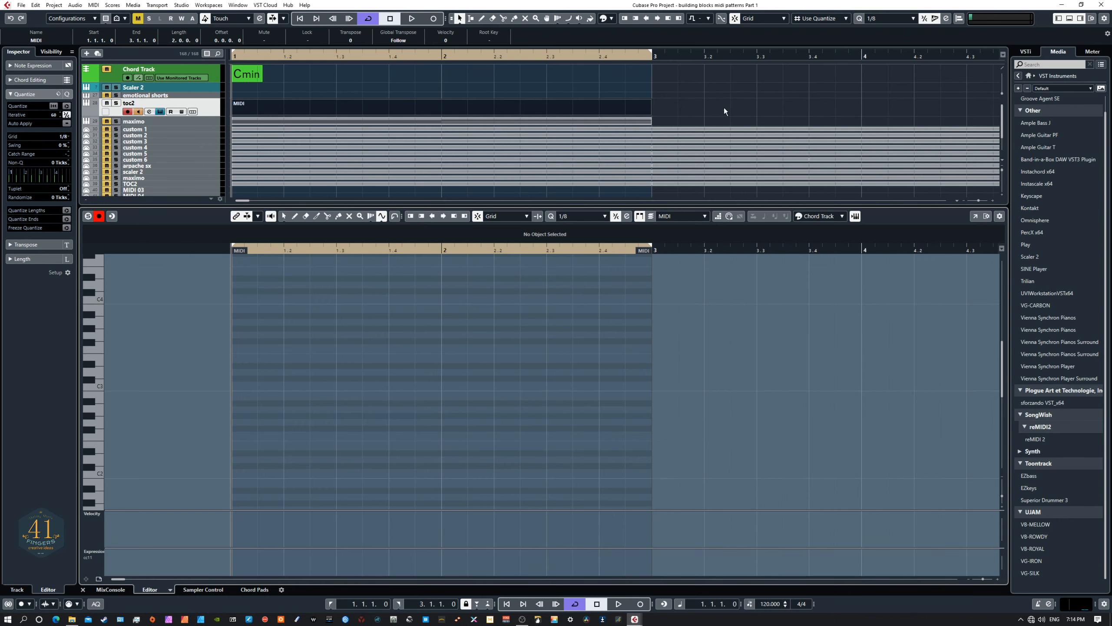
left_click_drag(652, 56, 861, 84)
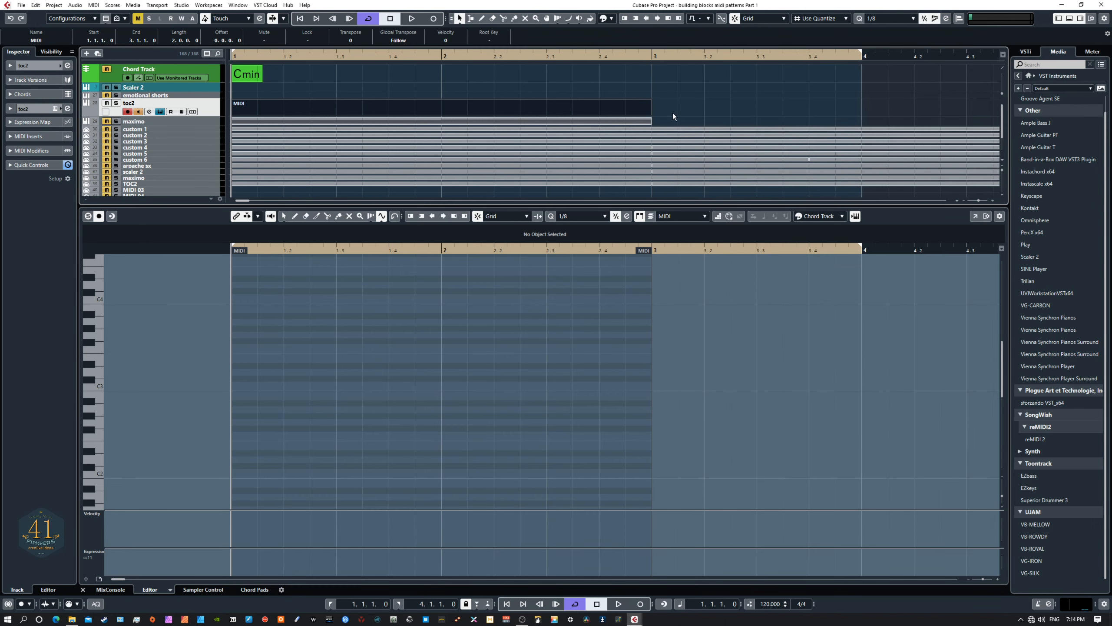
left_click_drag(652, 118, 861, 111)
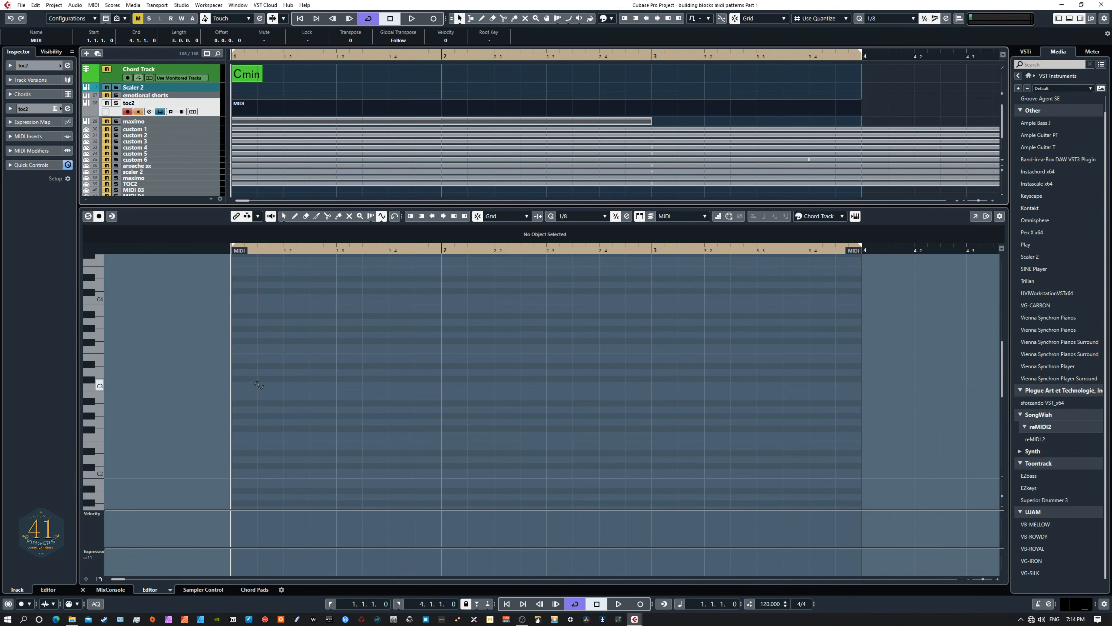
Draw a sine wave of eighth notes between C#2 and A2 from bar 1 to bar 4 and play it back
mouse_move(241, 435)
left_mouse_down()
mouse_move(415, 410)
mouse_move(646, 399)
mouse_move(837, 416)
left_mouse_up()
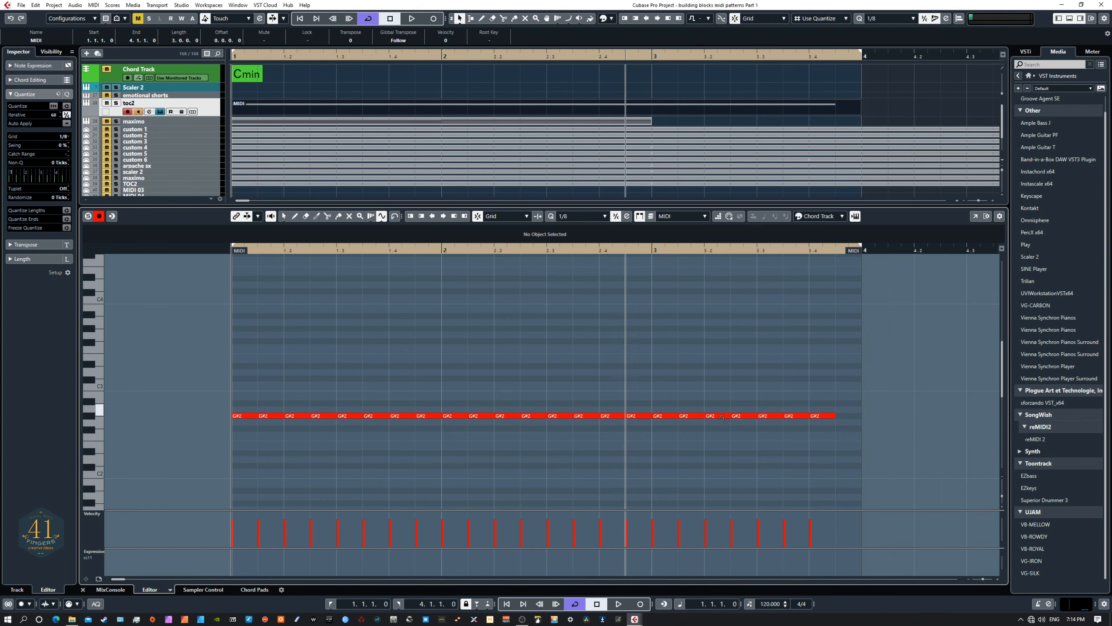
key("ctrl+z")
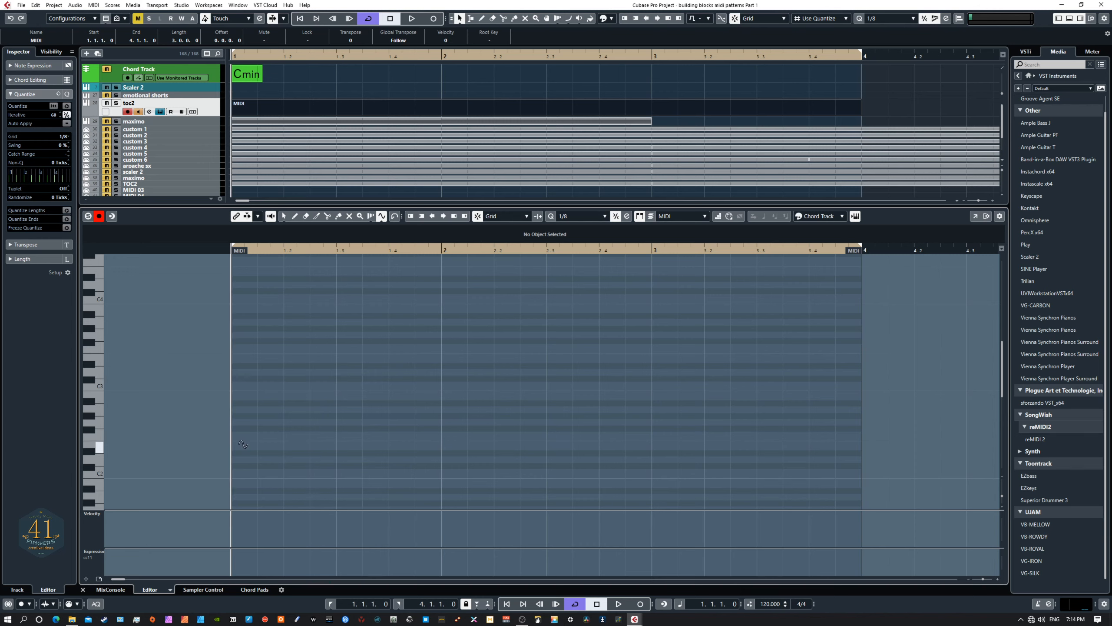
mouse_move(241, 439)
left_mouse_down()
mouse_move(468, 408)
mouse_move(850, 409)
mouse_move(841, 411)
left_mouse_up()
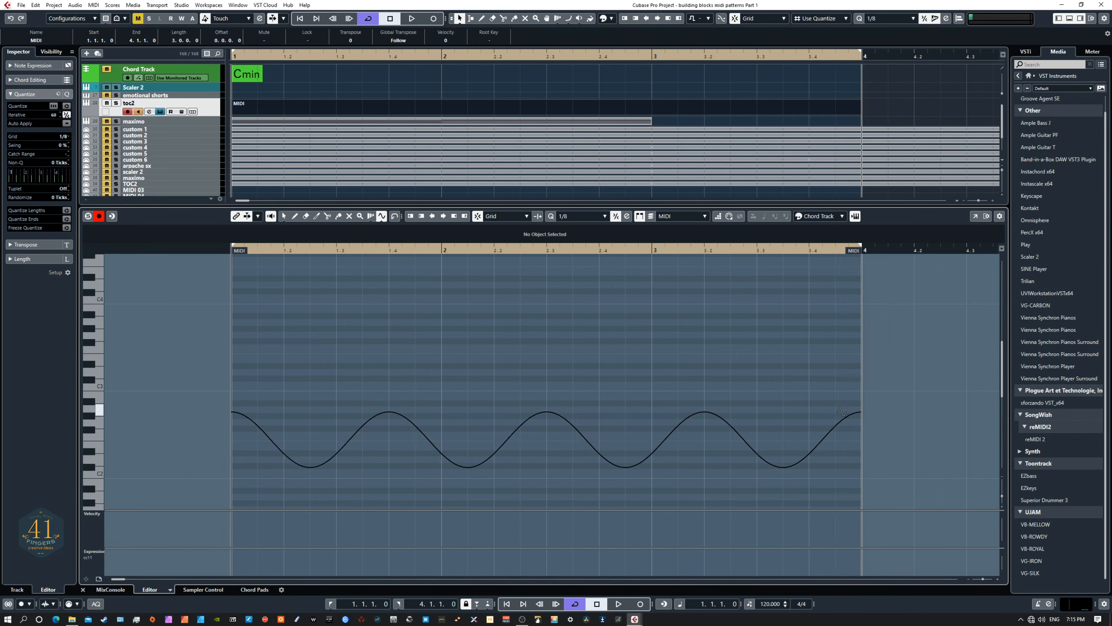
left_click_drag(841, 411, 834, 417)
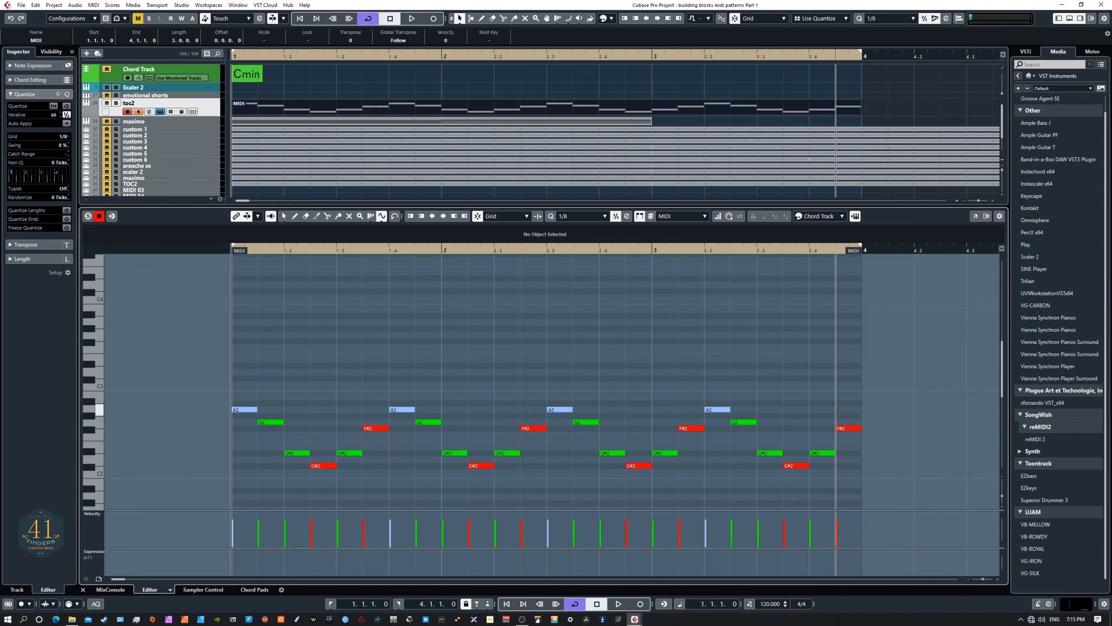
key("space")
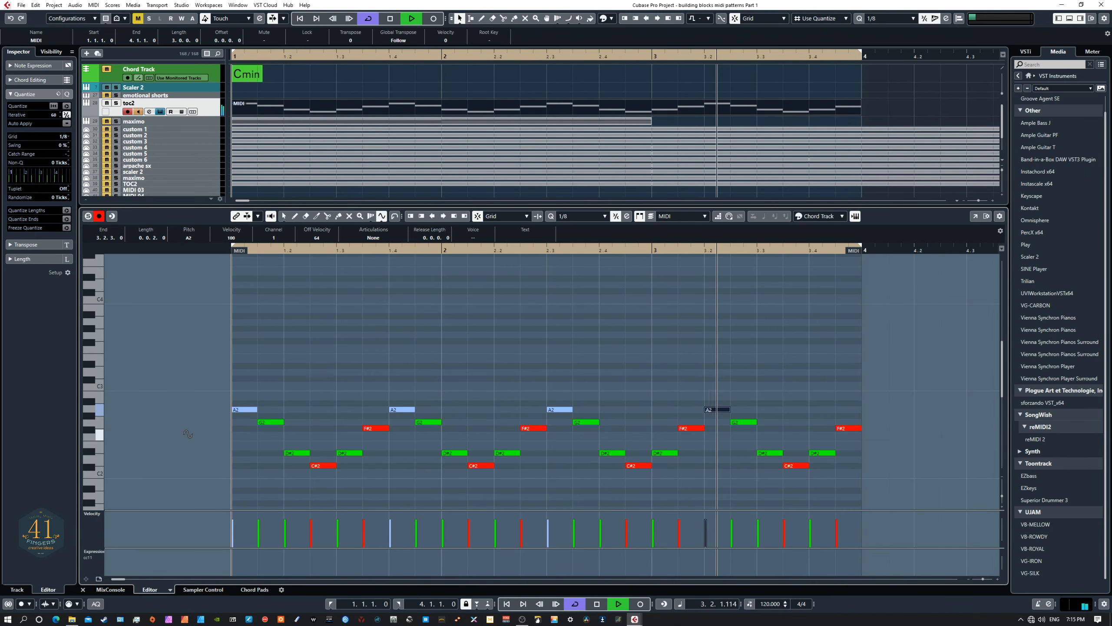
key("space")
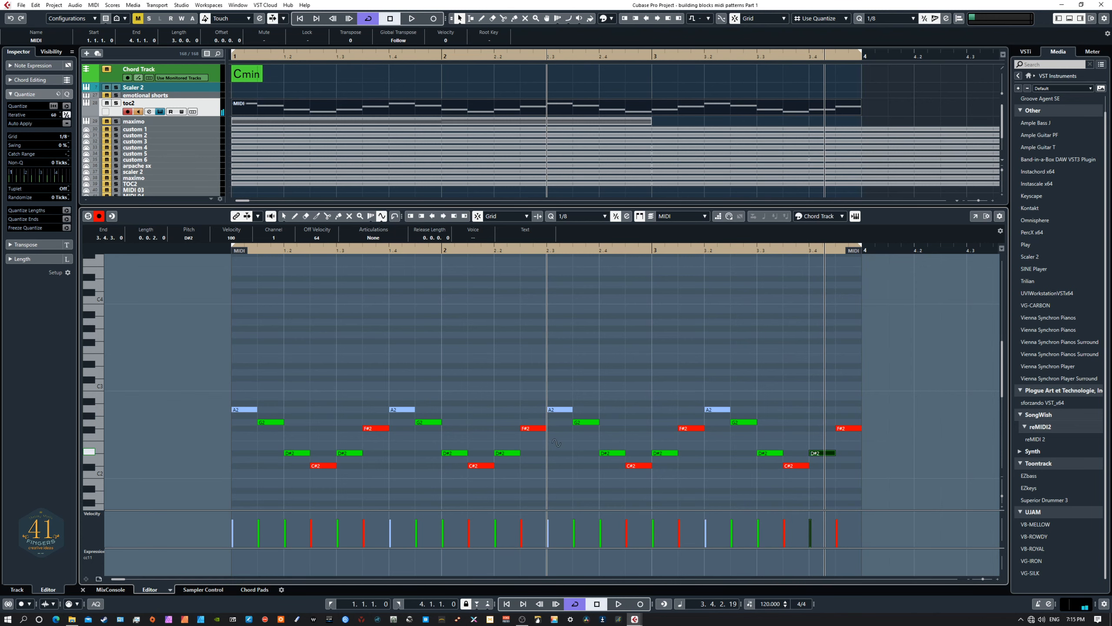
Transpose all the C#2 notes of the sine pattern up to A#2 and play the result
right_click(529, 329)
left_click(529, 330)
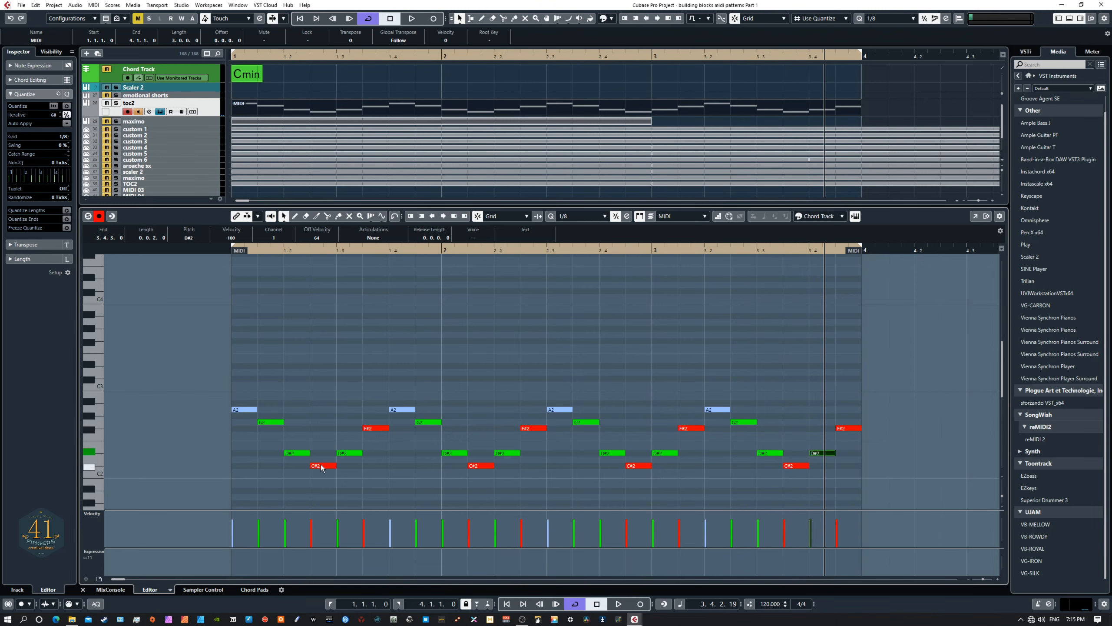
left_click_drag(299, 466, 813, 490)
key("Up")
key("Up")
key("Up")
key("Up")
key("Up")
key("Up")
key("Up")
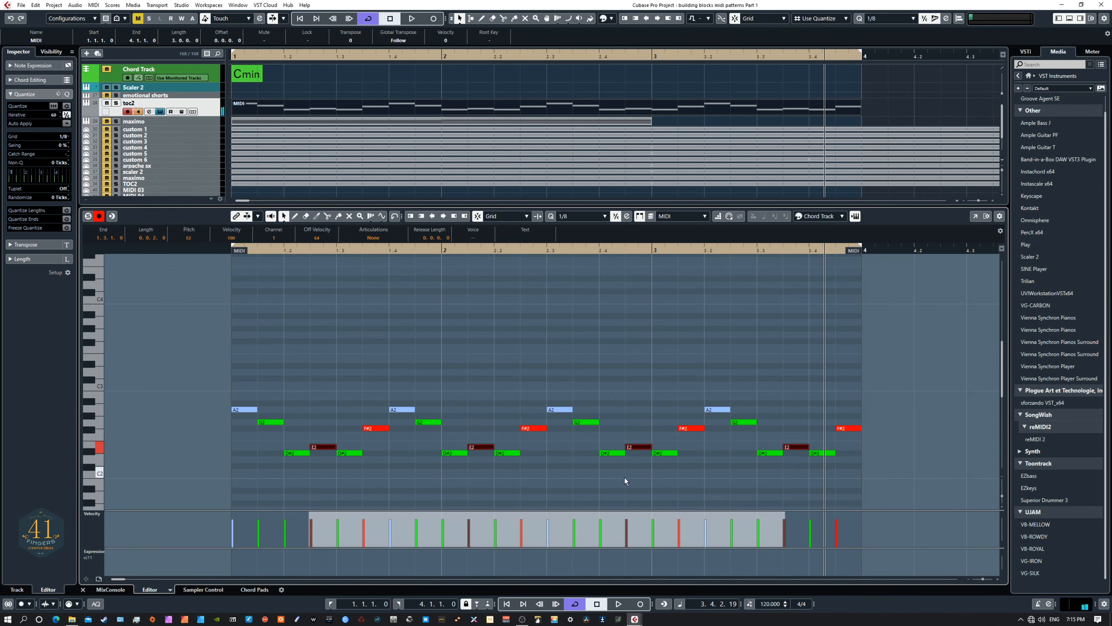
key("Up")
key("Up")
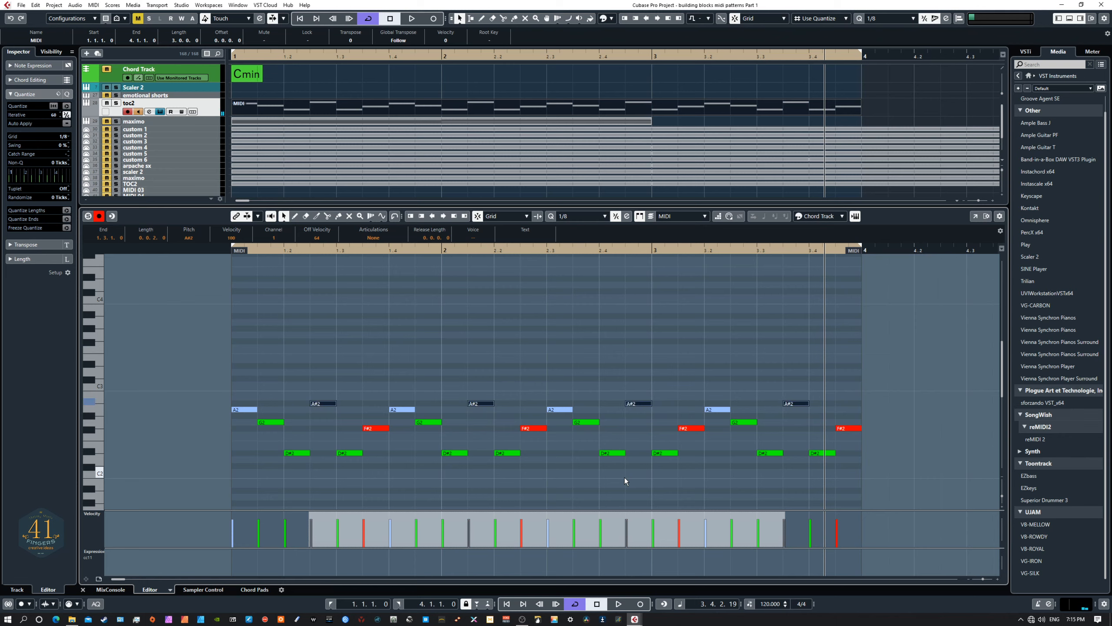
left_click(624, 477)
key("space")
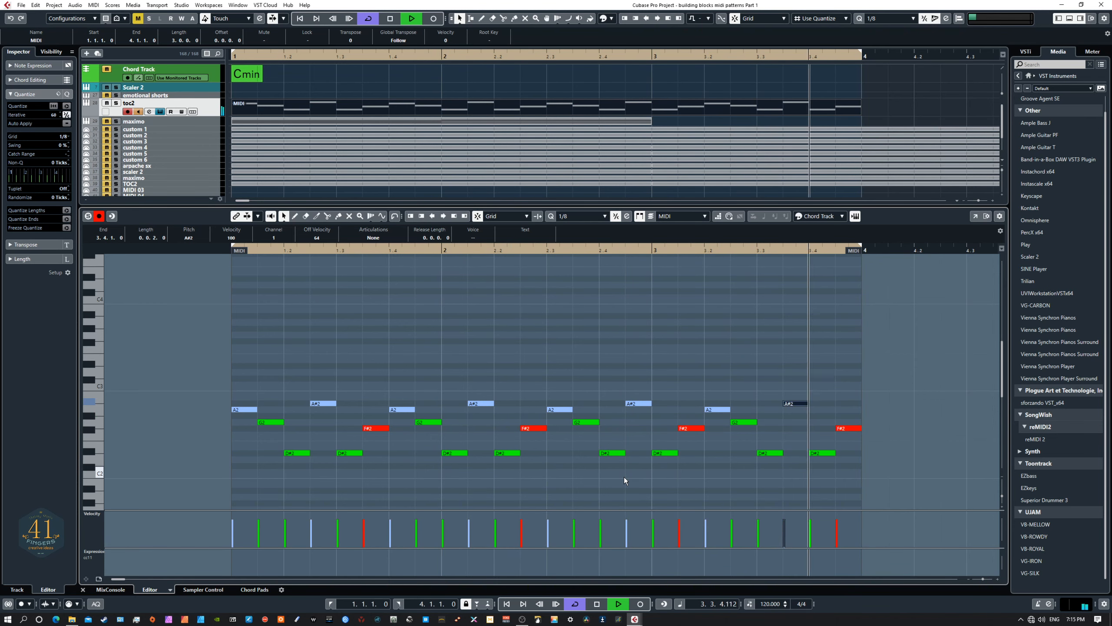
key("space")
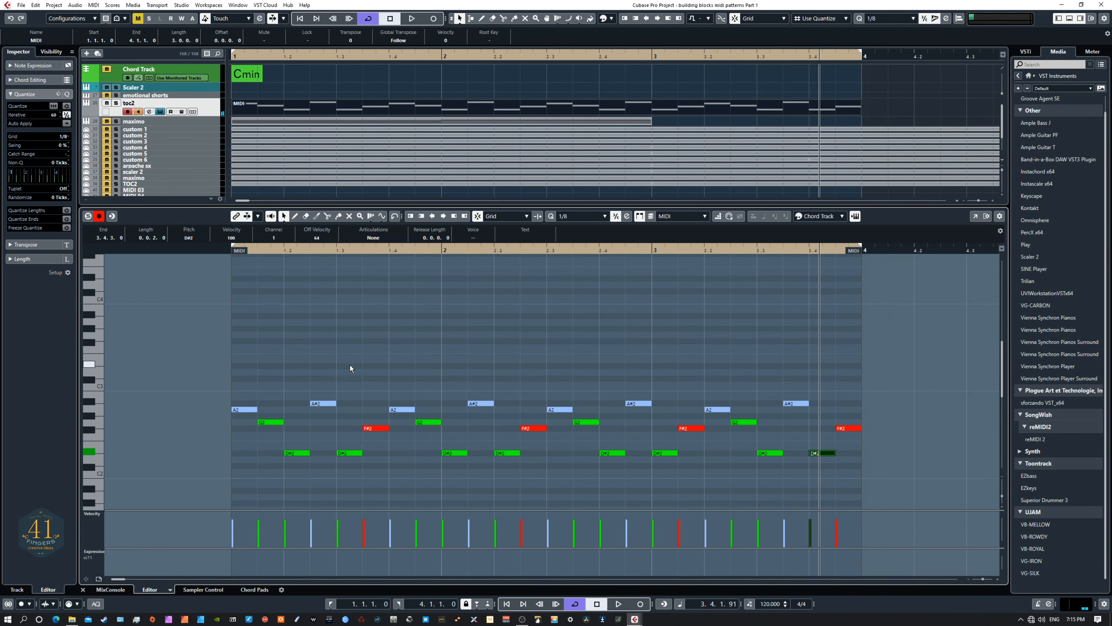
Delete all the notes of the altered sine pattern and return the playhead to the start
left_click_drag(204, 369, 861, 471)
key("Delete")
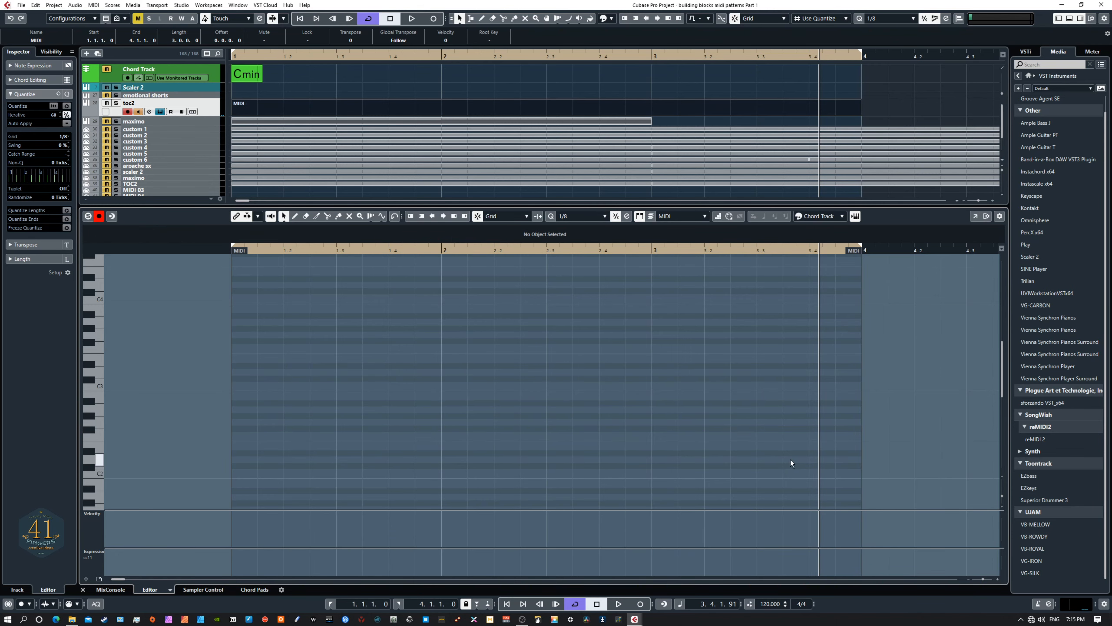
key("period")
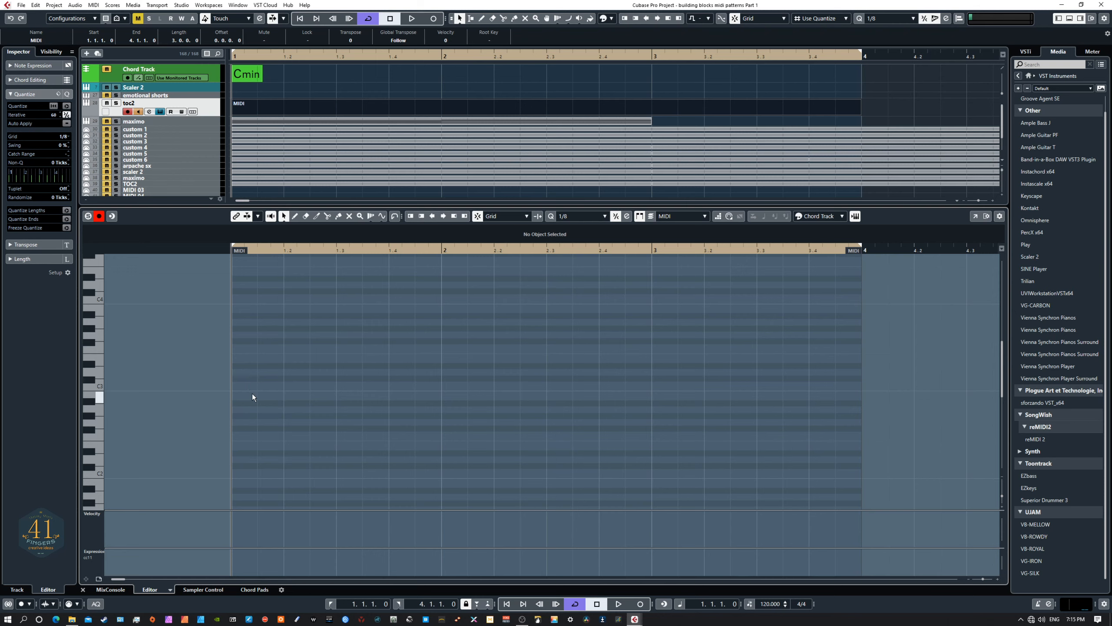
Draw a taller sine pattern of eighth notes spanning about E1 to A3 from bar 1 to bar 4
left_click(383, 217)
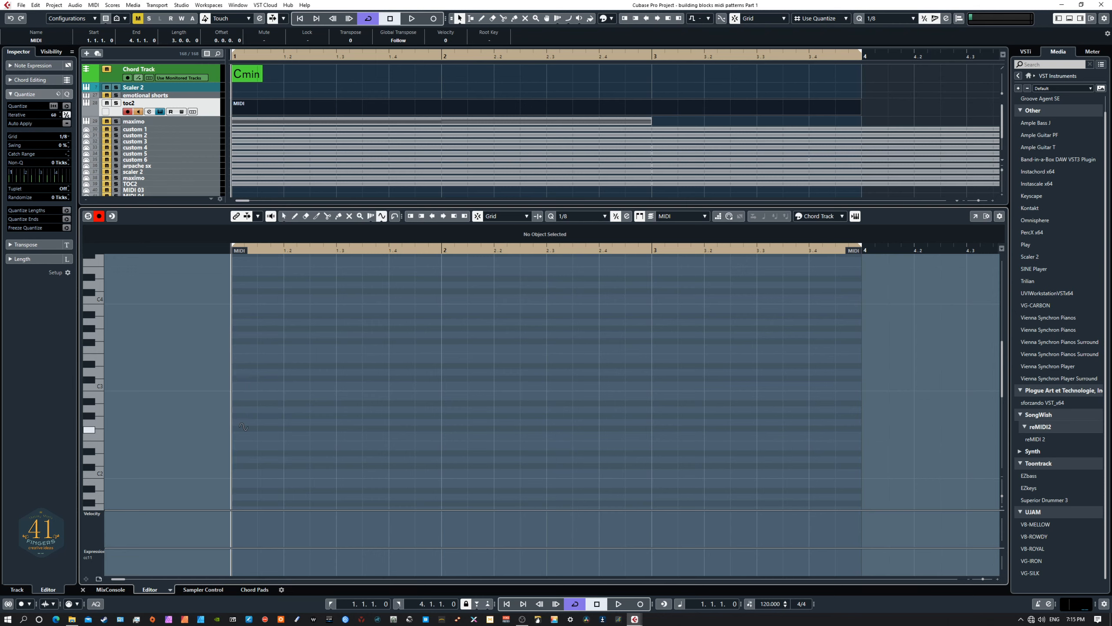
left_click_drag(243, 426, 852, 324)
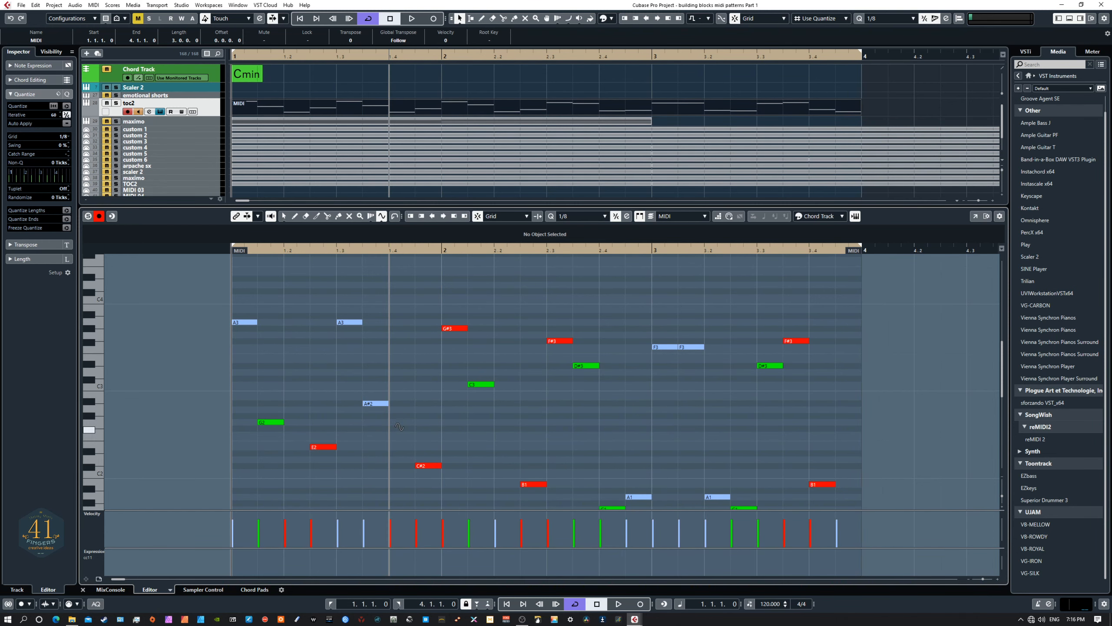
Set the quantize value to 1/32 and delete all the notes of the tall sine pattern
left_click(891, 19)
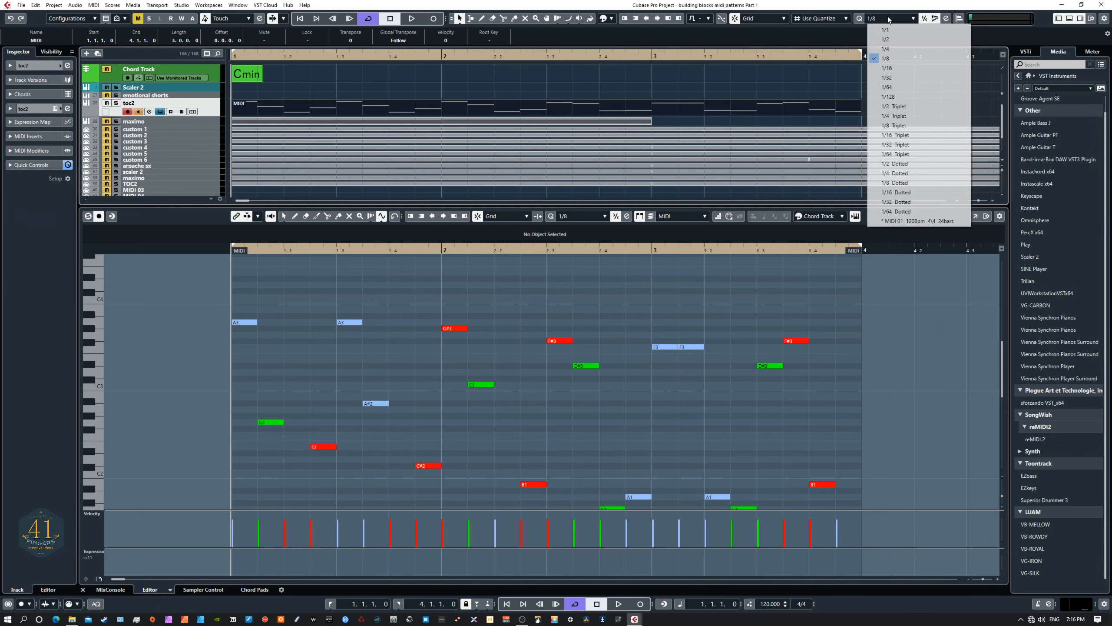
left_click(891, 79)
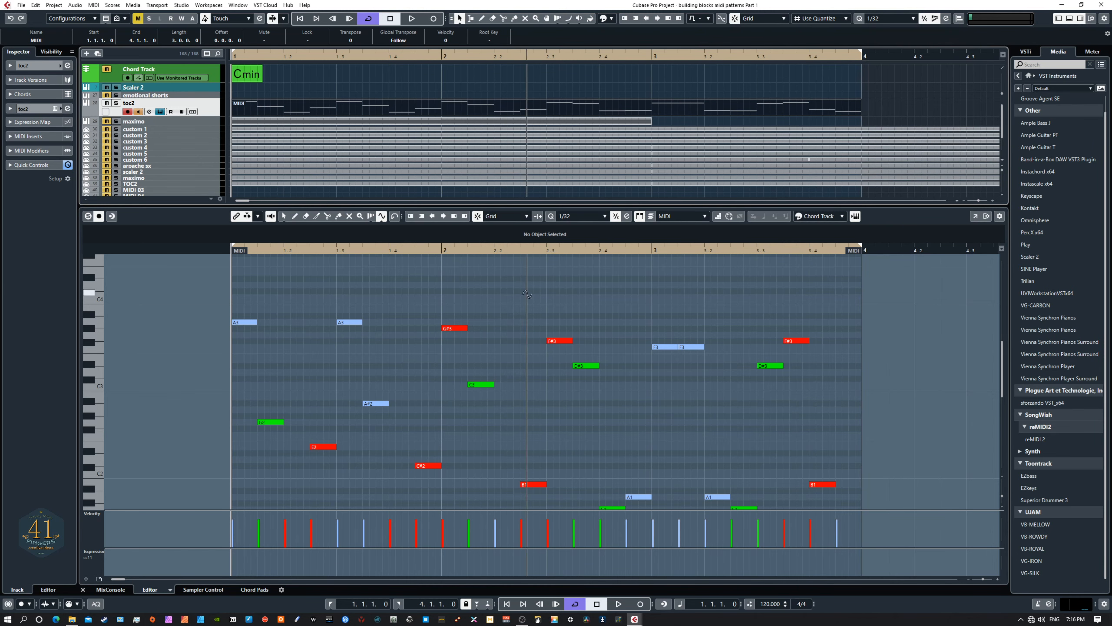
right_click(210, 298)
left_click(213, 298)
left_click_drag(200, 273, 892, 473)
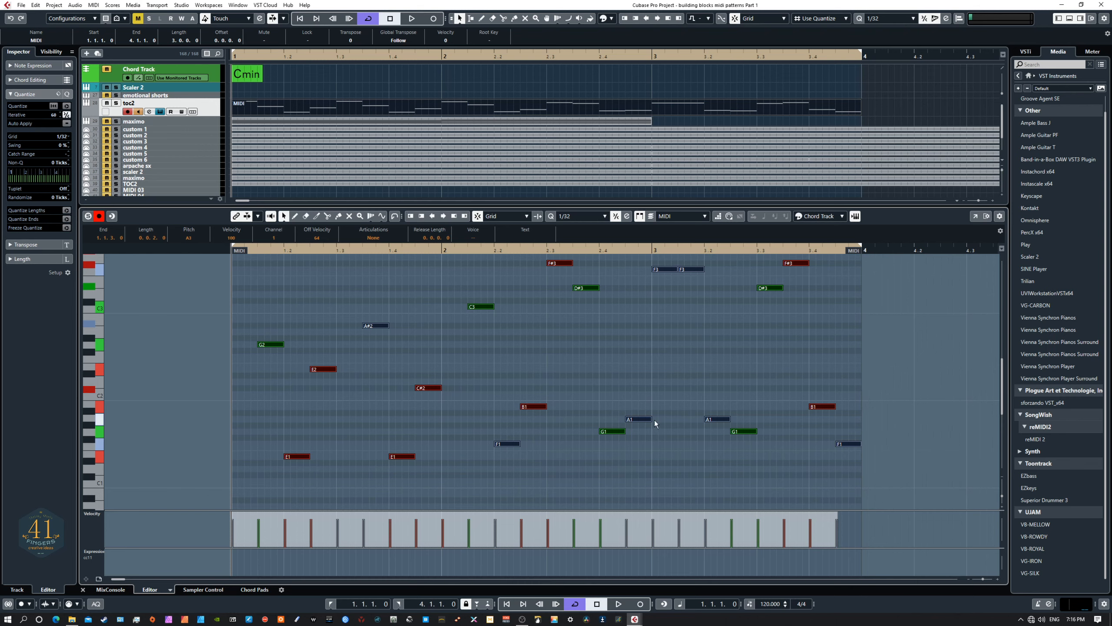
key("Delete")
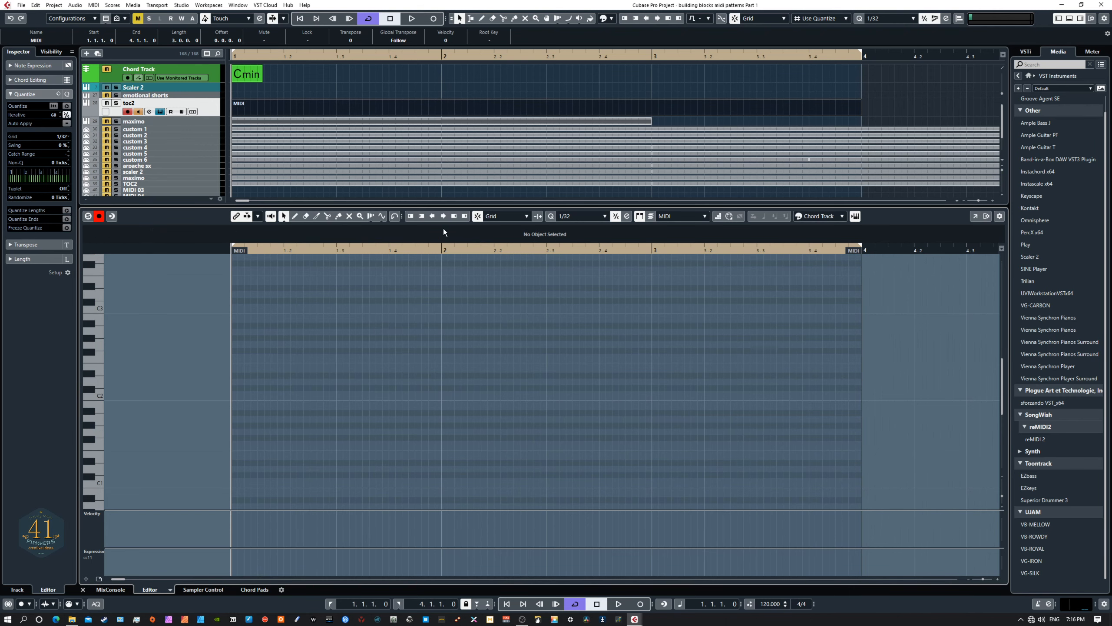
Draw a sine wave of 1/32 notes between G1 and C3 up to bar 4 and play it back
left_click(383, 217)
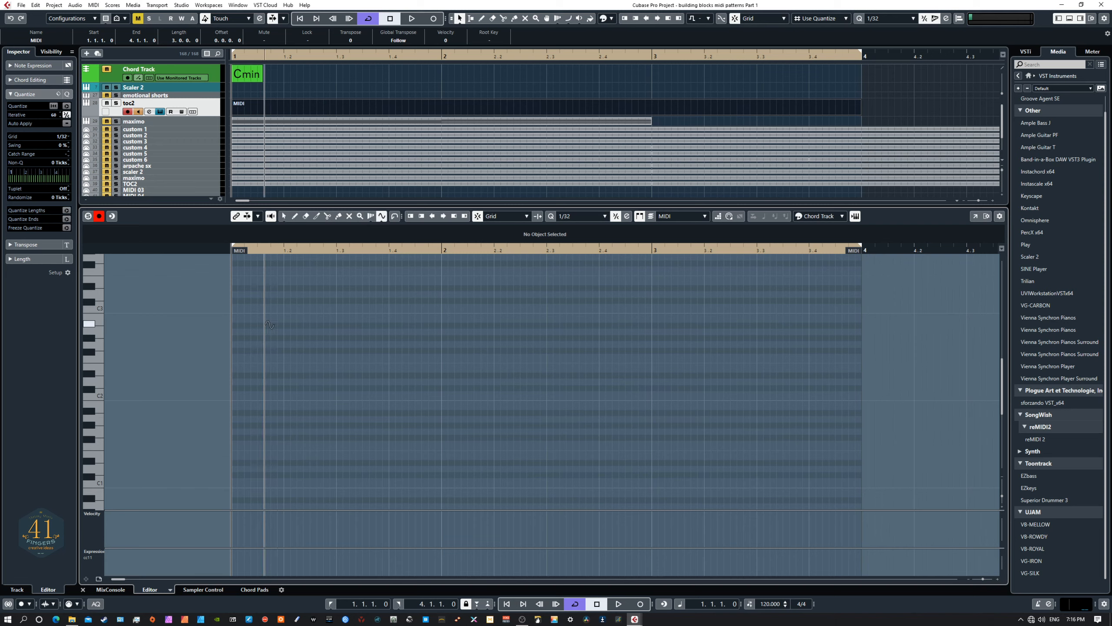
mouse_move(240, 372)
left_mouse_down()
mouse_move(307, 376)
mouse_move(357, 324)
mouse_move(483, 331)
mouse_move(646, 373)
mouse_move(752, 315)
mouse_move(873, 312)
mouse_move(861, 310)
left_mouse_up()
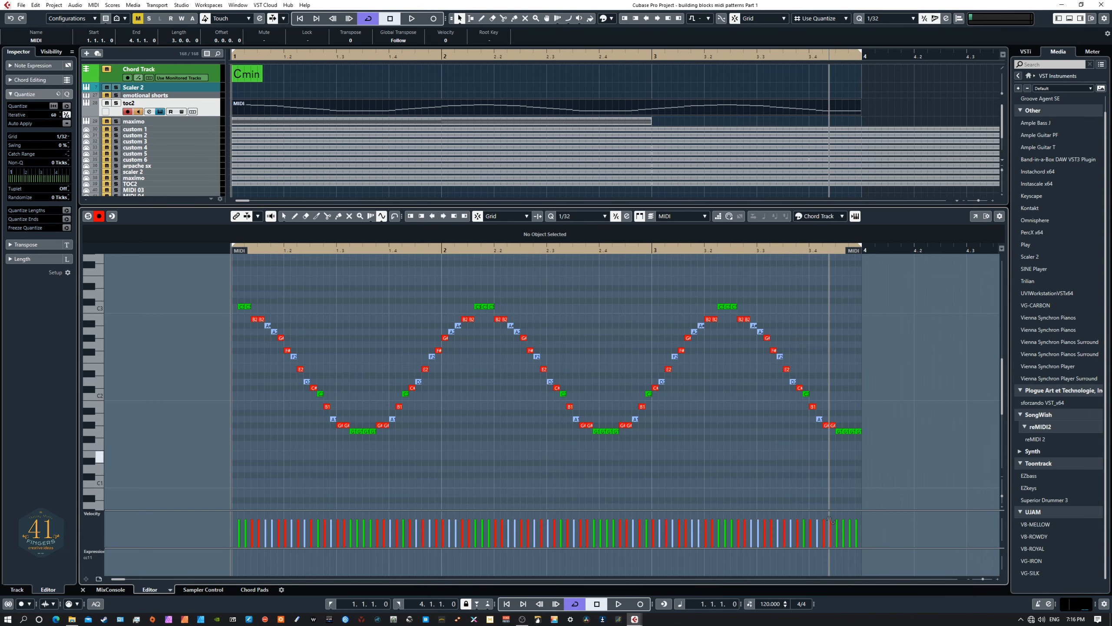
key("space")
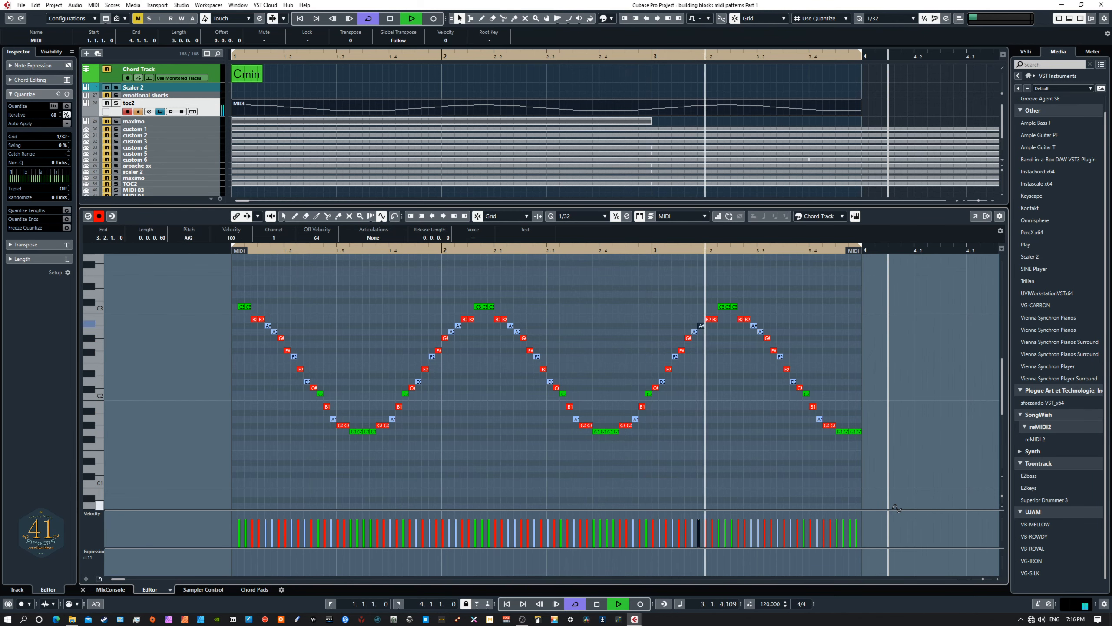
key("space")
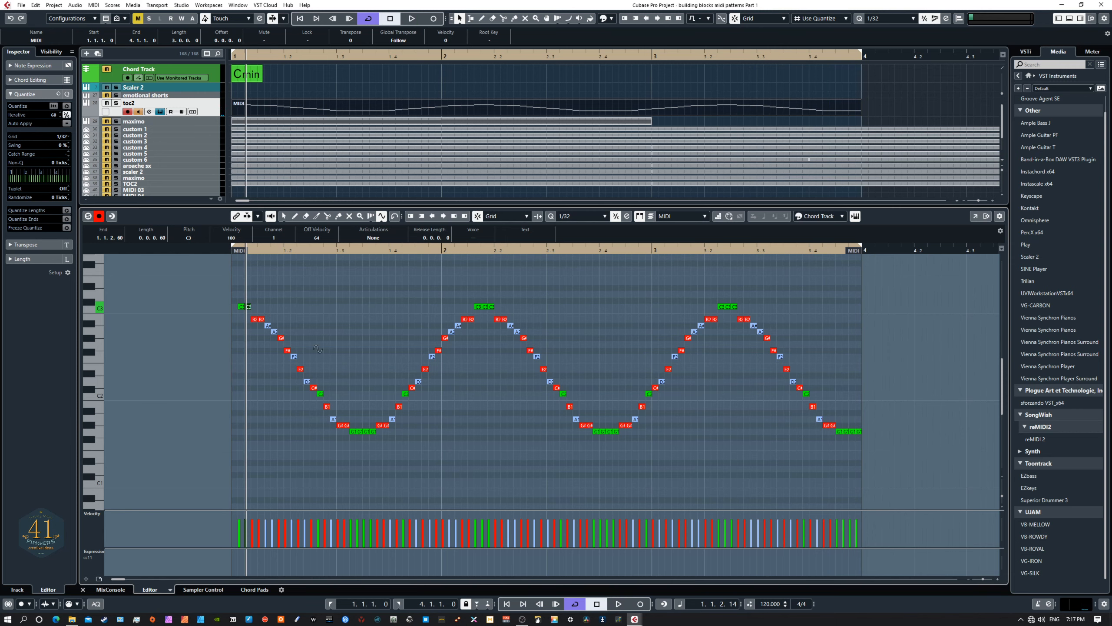
Select all the notes of the 1/32 sine pattern and set the quantize value to 1/8
right_click(381, 320)
left_click(381, 319)
left_click_drag(217, 290, 880, 459)
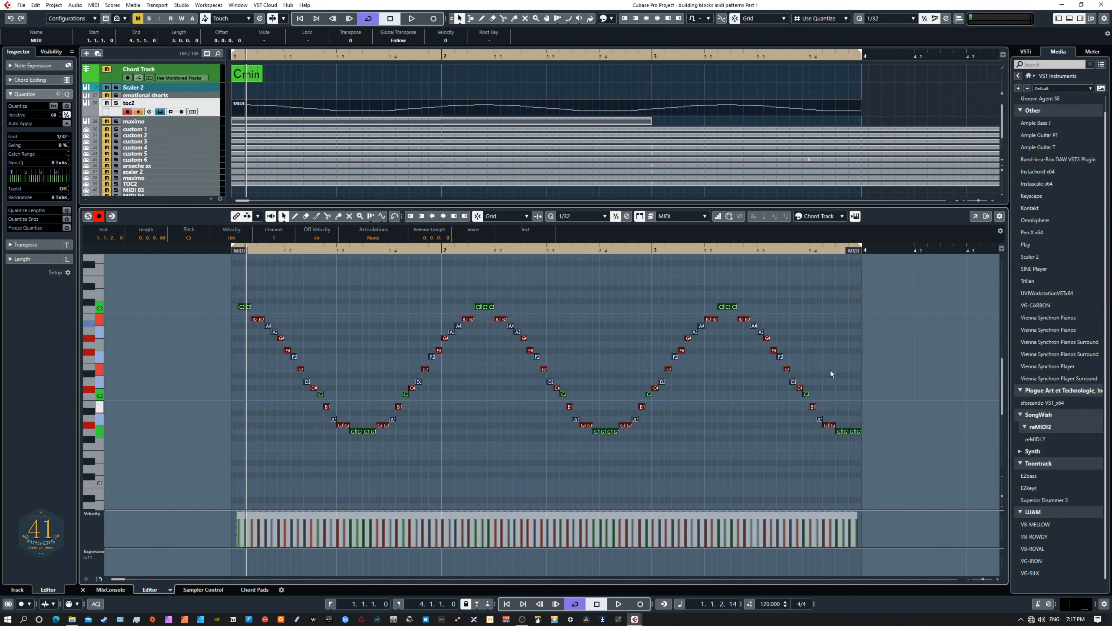
left_click(889, 19)
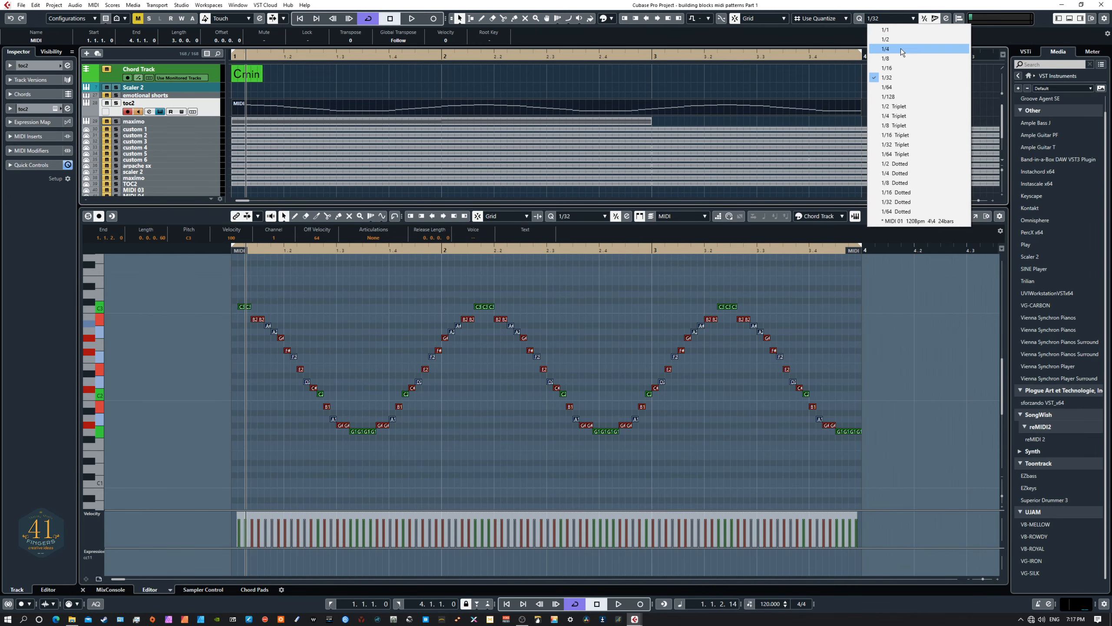
left_click(898, 58)
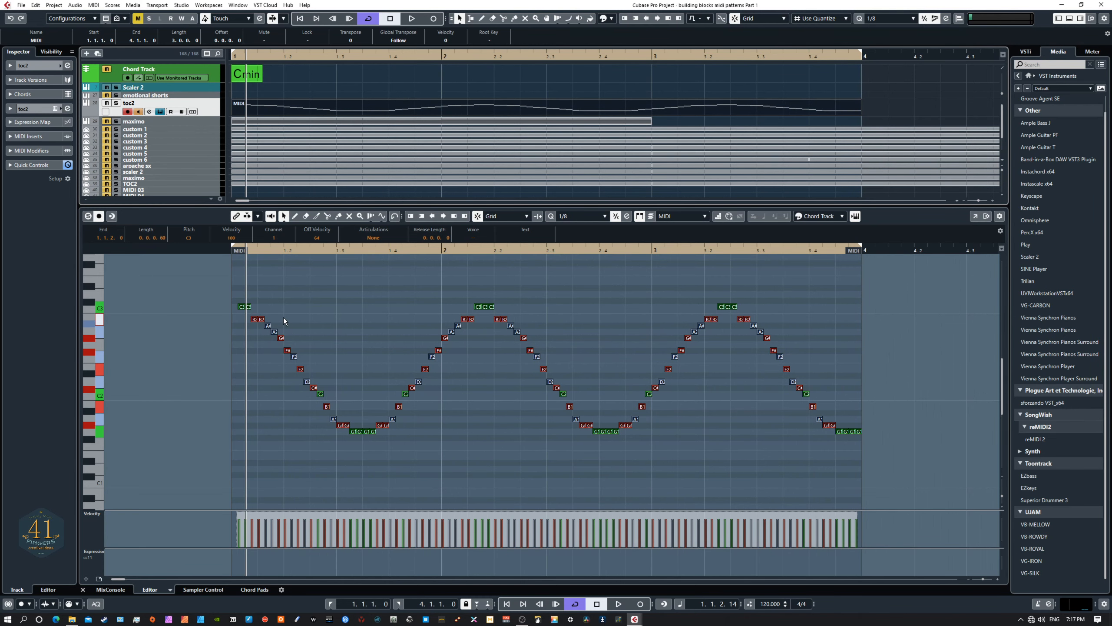
Delete the toc2 MIDI part, undo that deletion and reopen the part in the key editor
key("Delete")
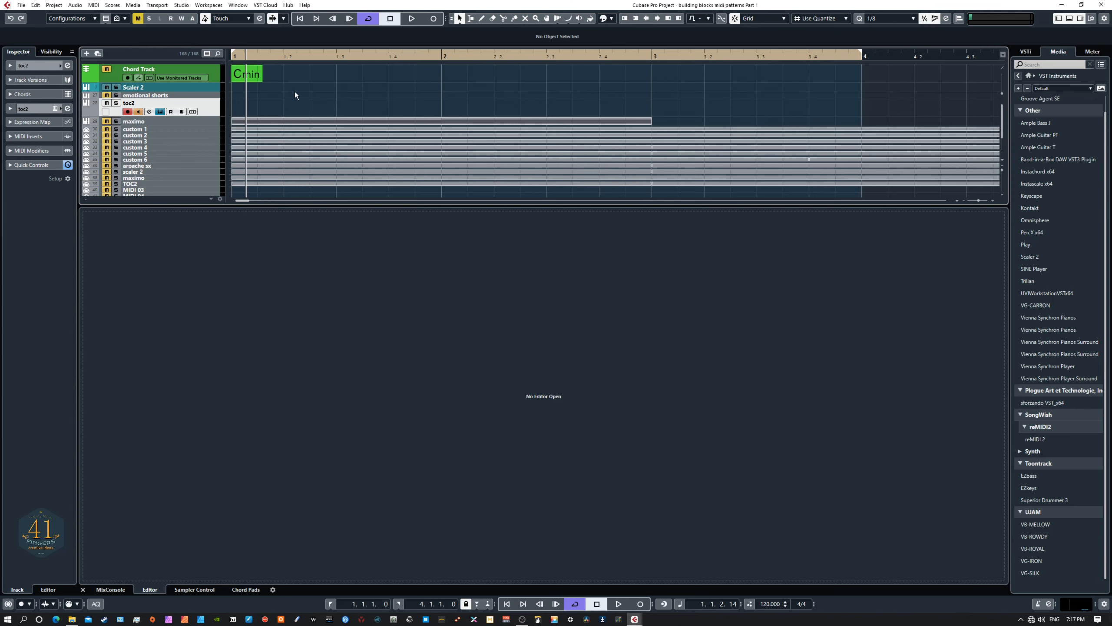
key("ctrl+z")
double_click(262, 109)
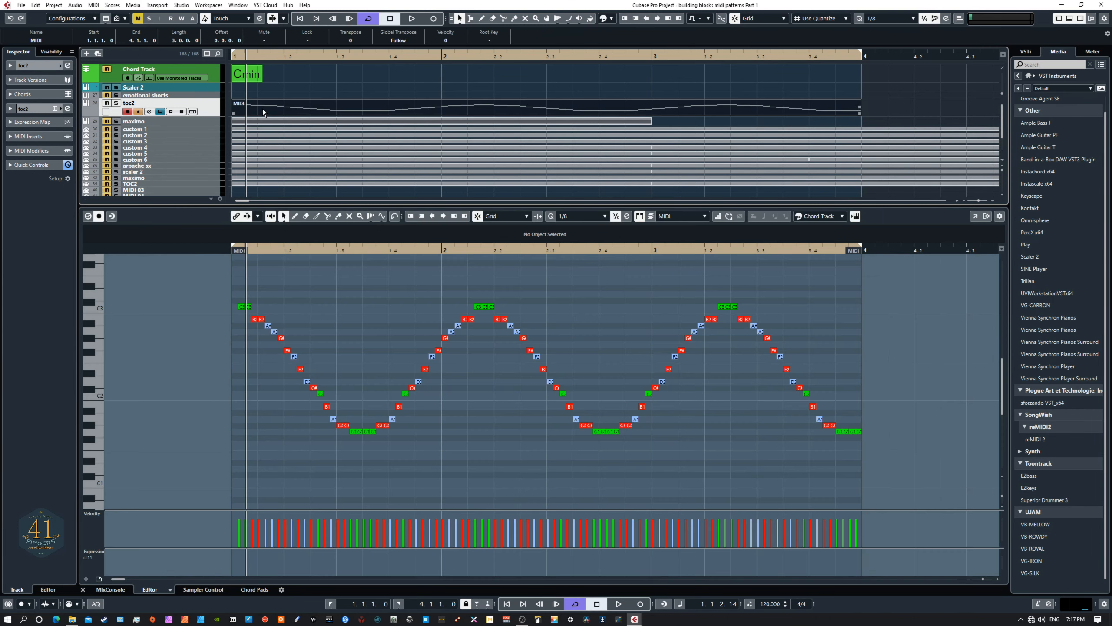
Delete all the notes of the 1/32 sine pattern and return to the start of the project
left_click_drag(218, 280, 864, 455)
key("Delete")
key("Home")
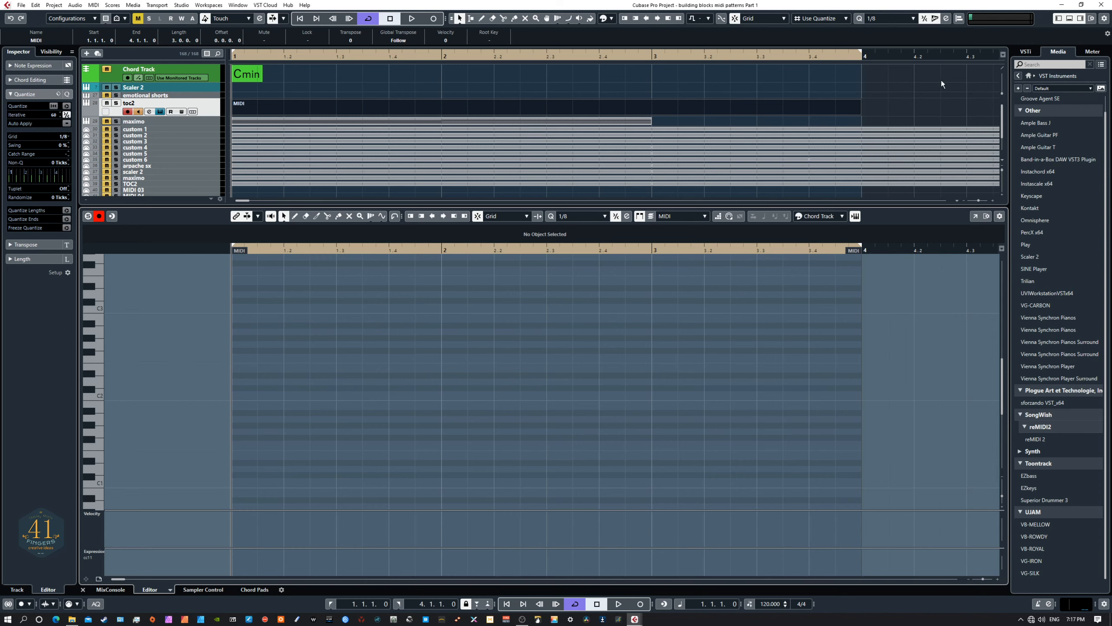
Choose the 1/8 quantize preset and set its tuplet value to 2
left_click(882, 20)
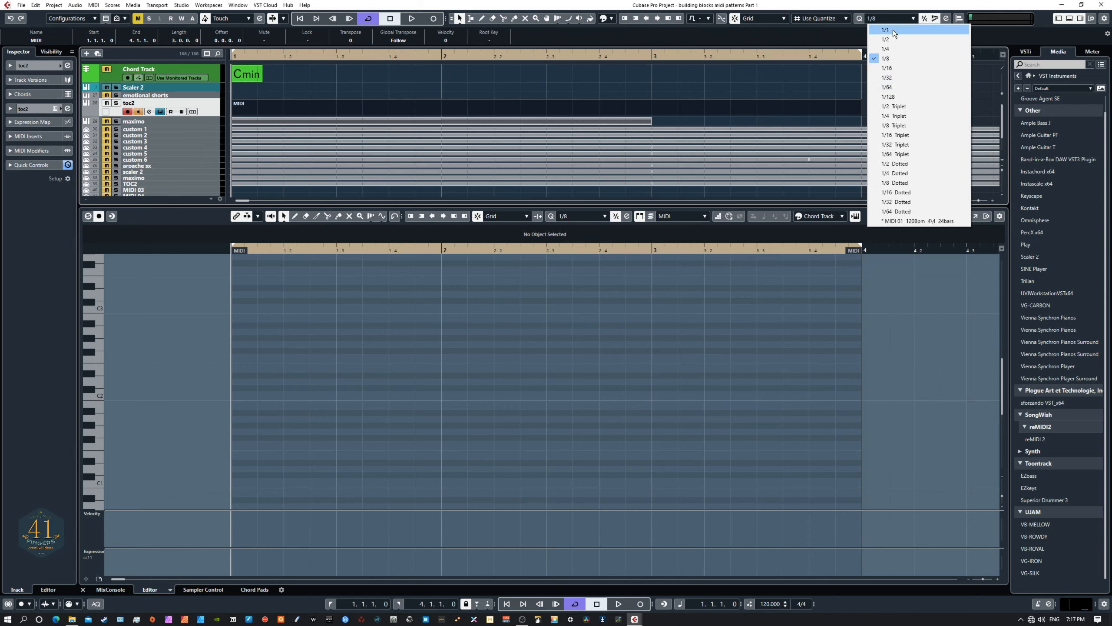
left_click(895, 62)
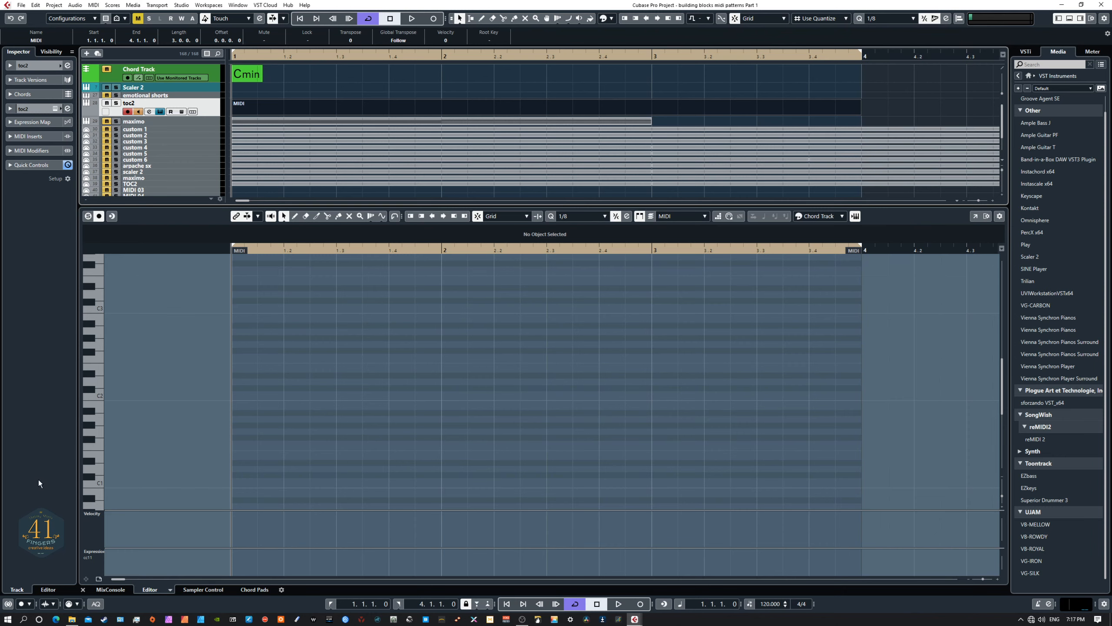
left_click(48, 589)
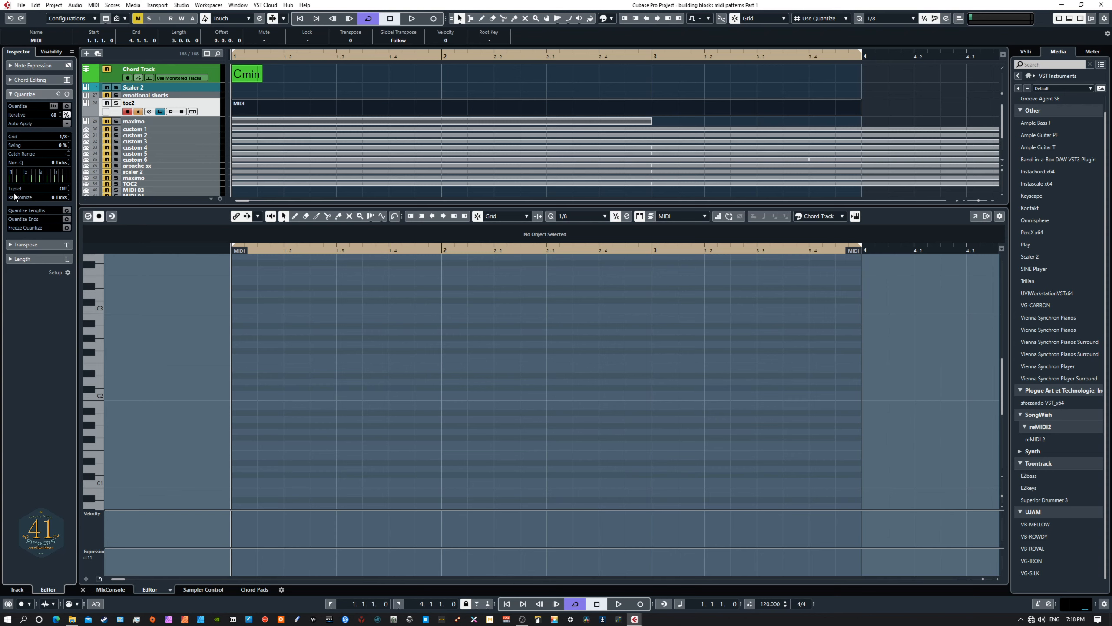
left_click(68, 187)
left_click(69, 190)
left_click(68, 187)
left_click(68, 188)
left_click(69, 191)
left_click(69, 188)
left_click(68, 191)
Draw a sine wave of 1/8 2-let notes between E0 and B2 from bar 1 up to bar 4
left_click(382, 217)
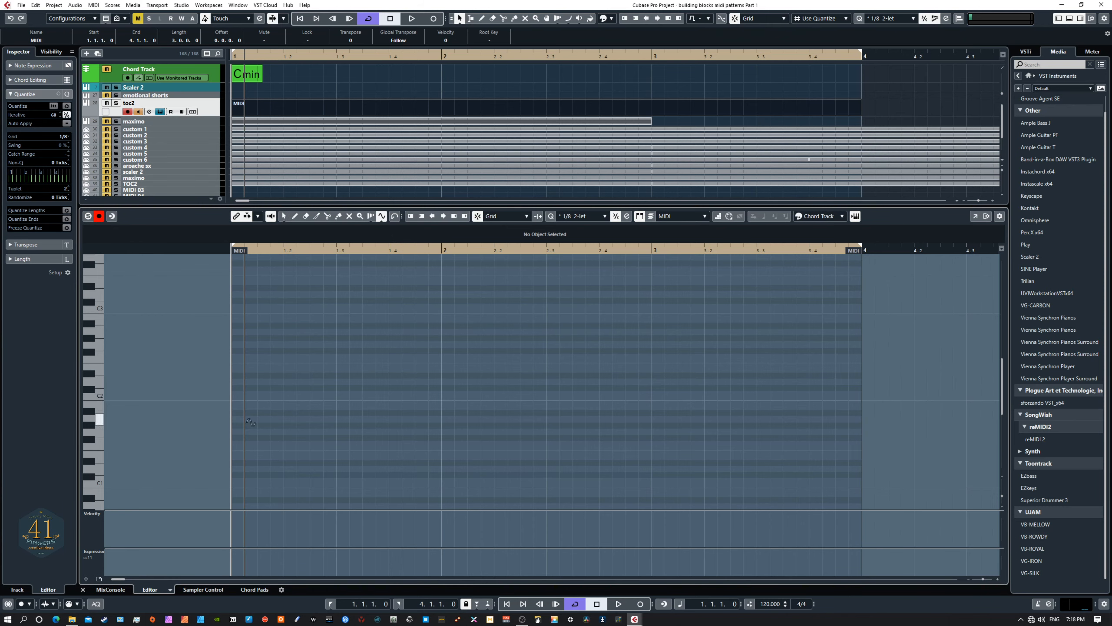
left_click_drag(231, 393, 855, 316)
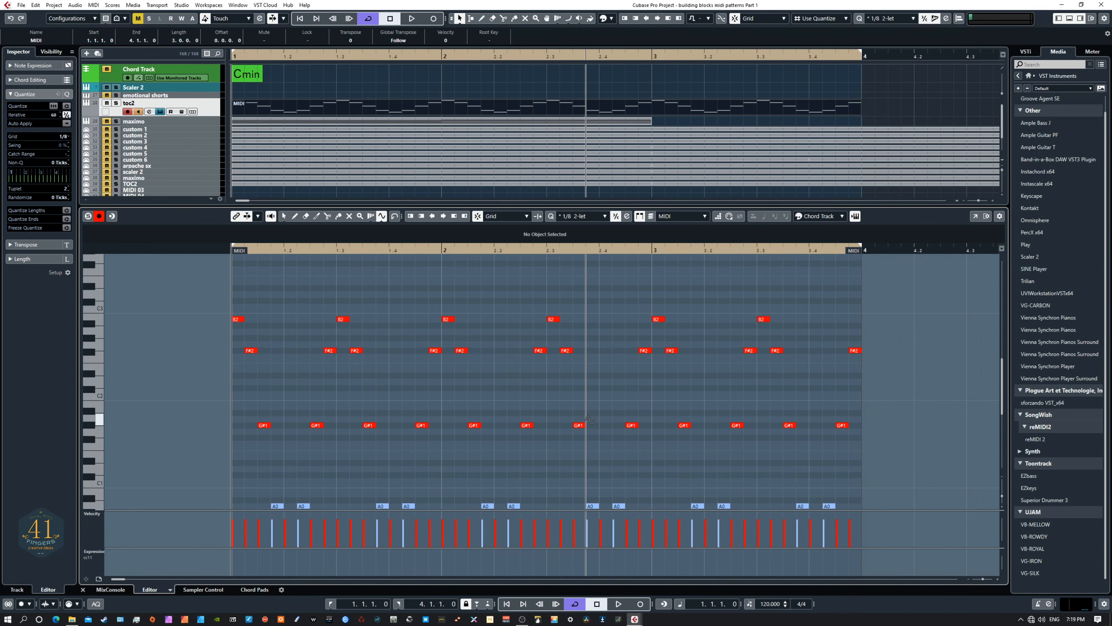
scroll(557, 426, "down", 3)
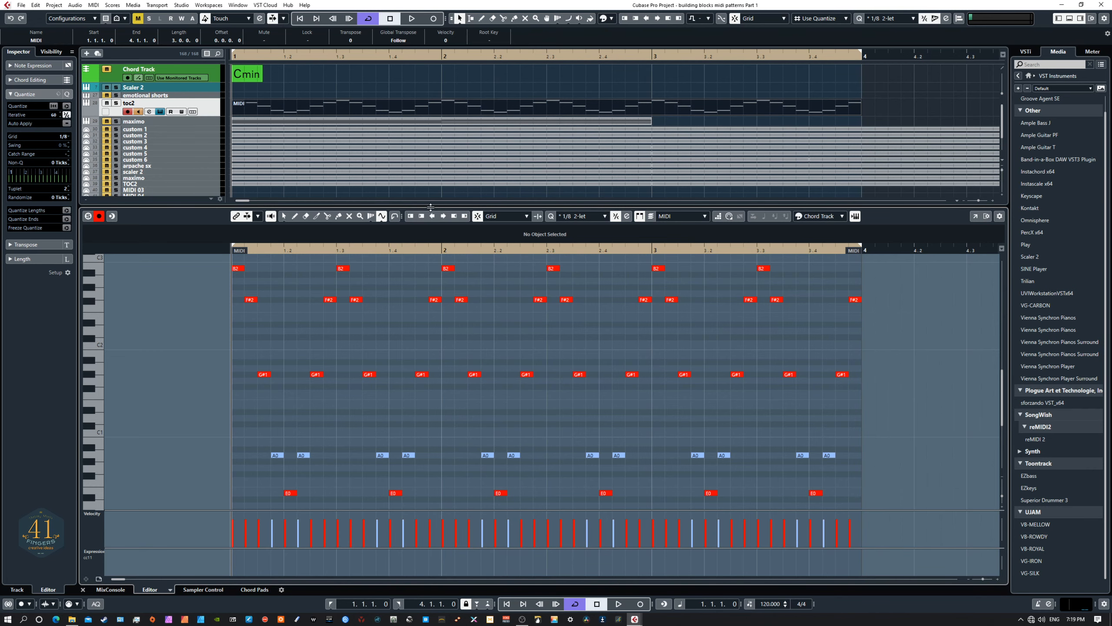
Enlarge the key editor upward to show more of the note range and play back the sine pattern
left_click_drag(428, 205, 414, 113)
scroll(533, 346, "up", 4)
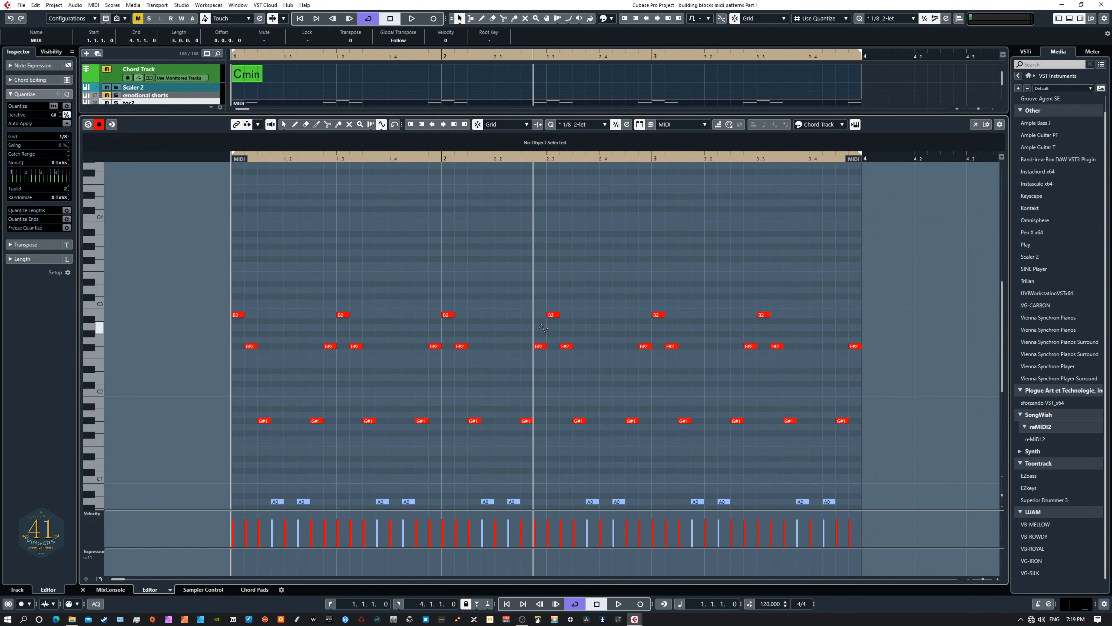
scroll(534, 346, "down", 2)
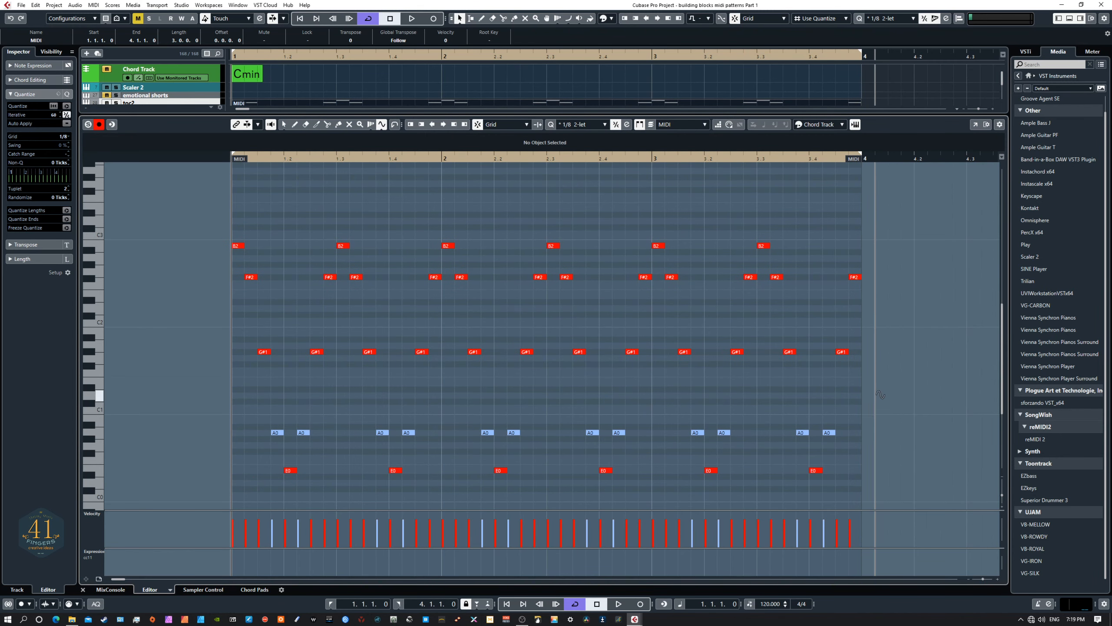
key("space")
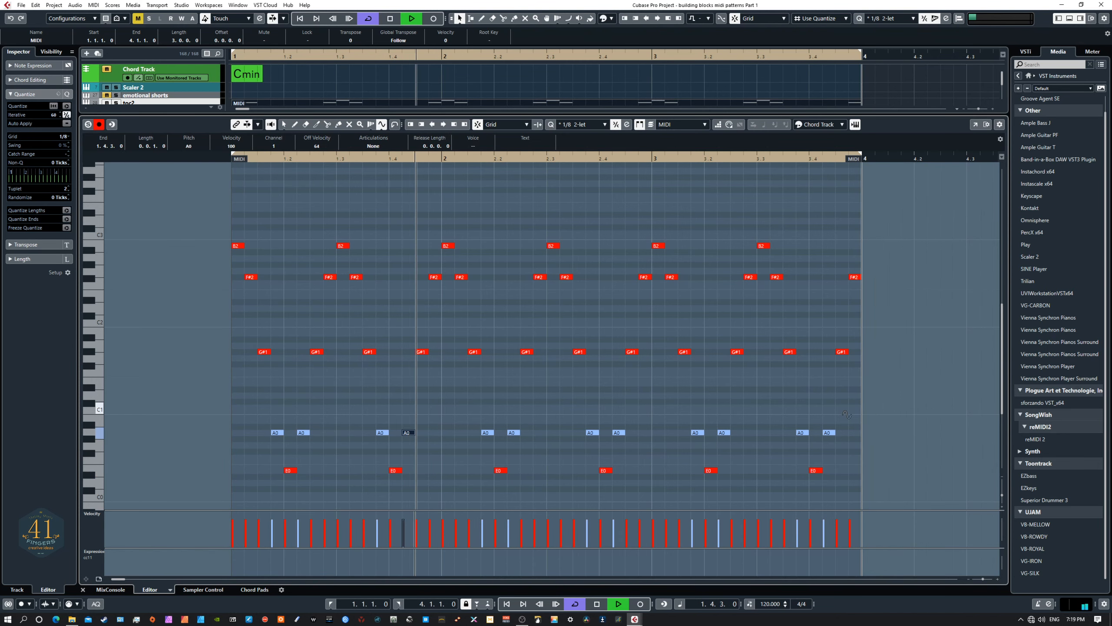
key("space")
Raise all the A0 and E0 notes by five semitones to D1 and A0, and play back the pattern
right_click(567, 300)
left_click(568, 300)
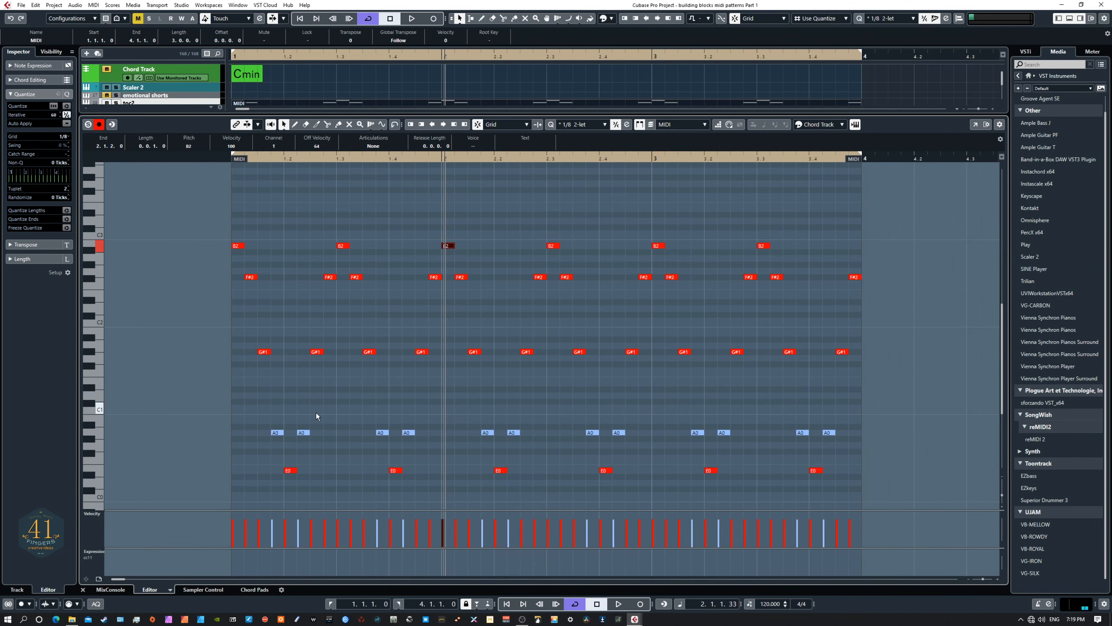
left_click_drag(205, 415, 907, 508)
key("Up")
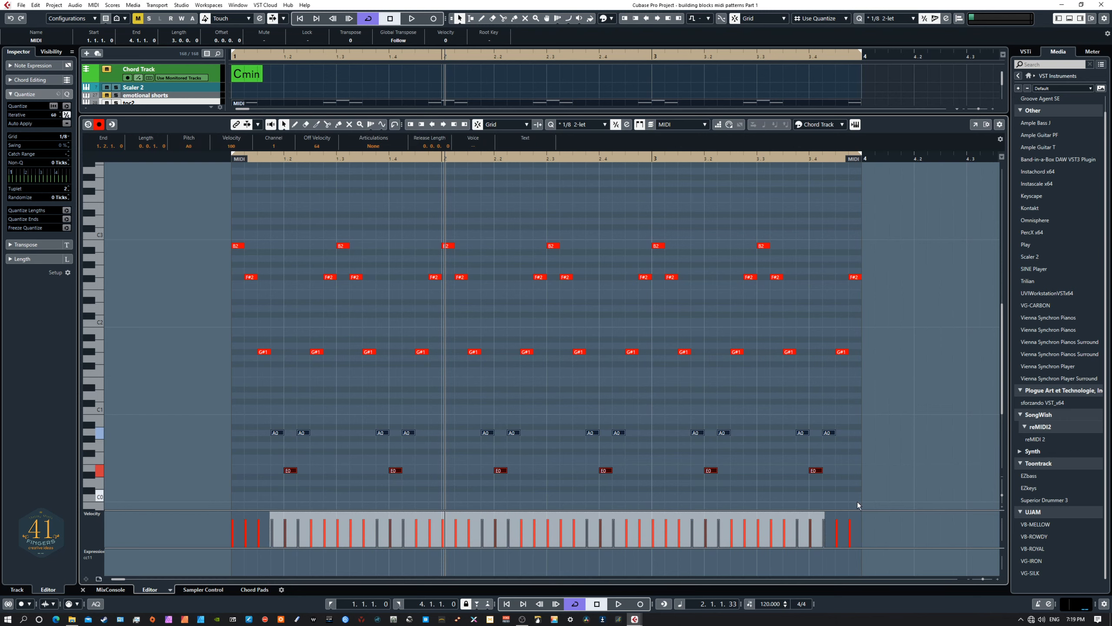
key("Up")
key("Up")
key("Up")
key("Up")
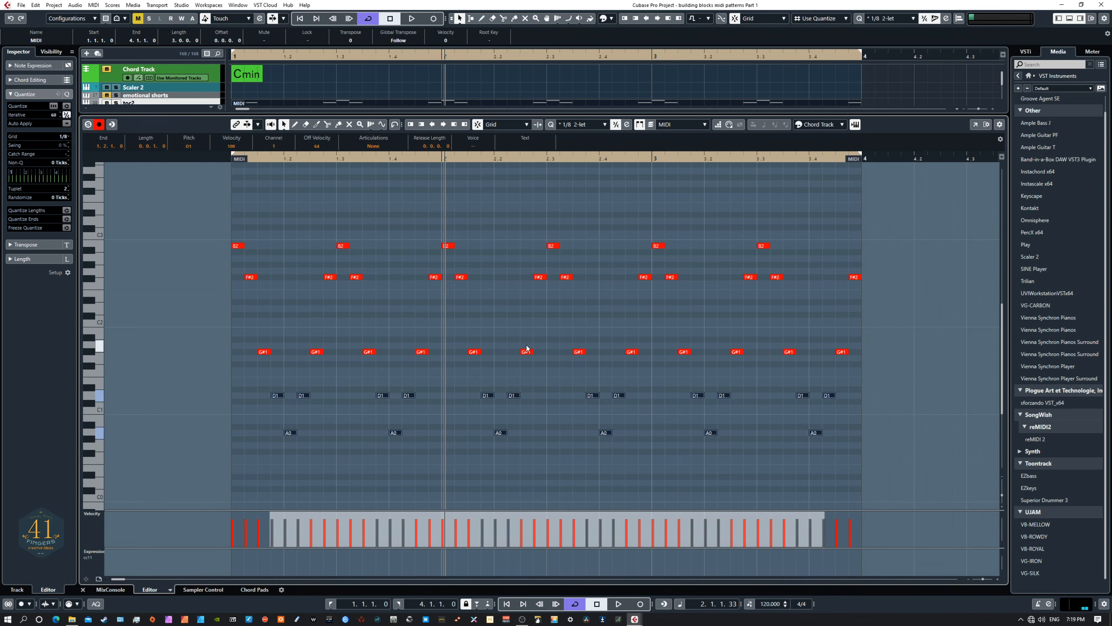
key("Home")
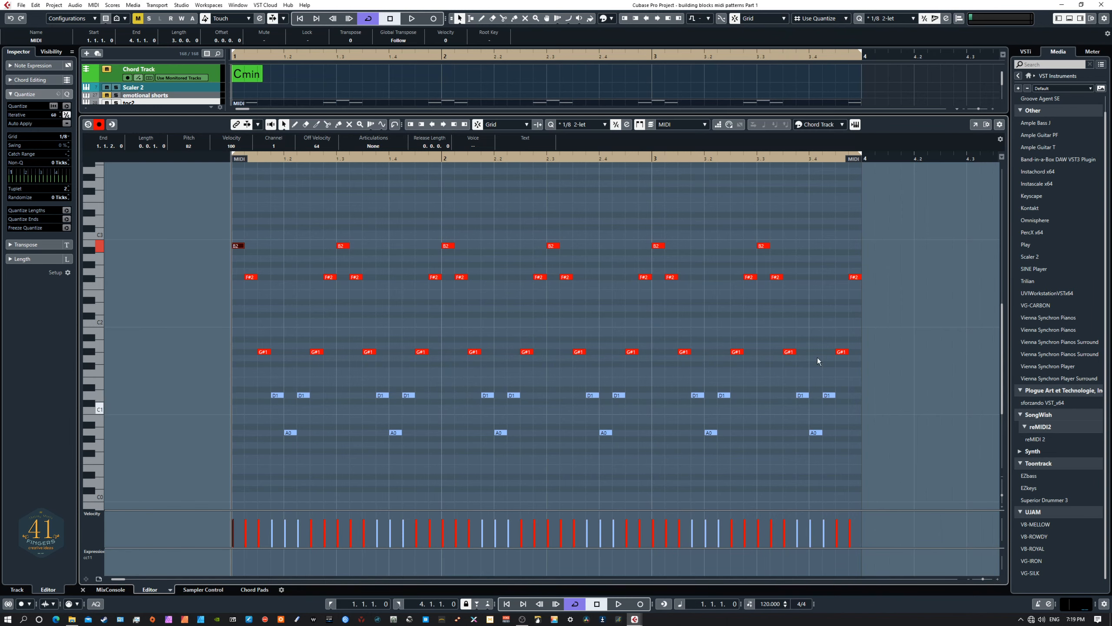
key("space")
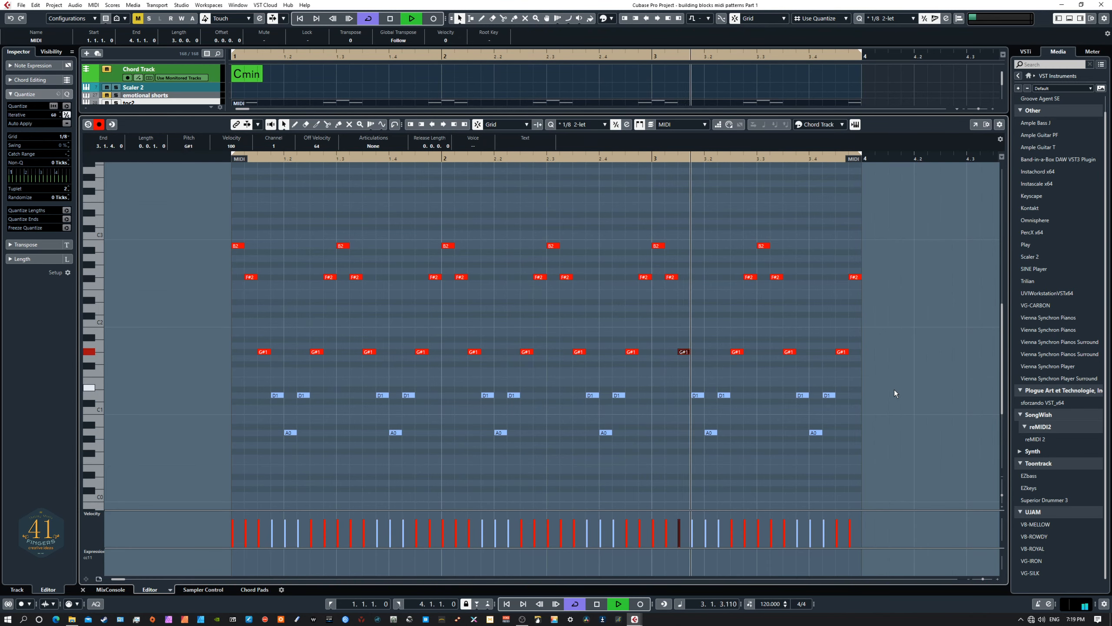
key("space")
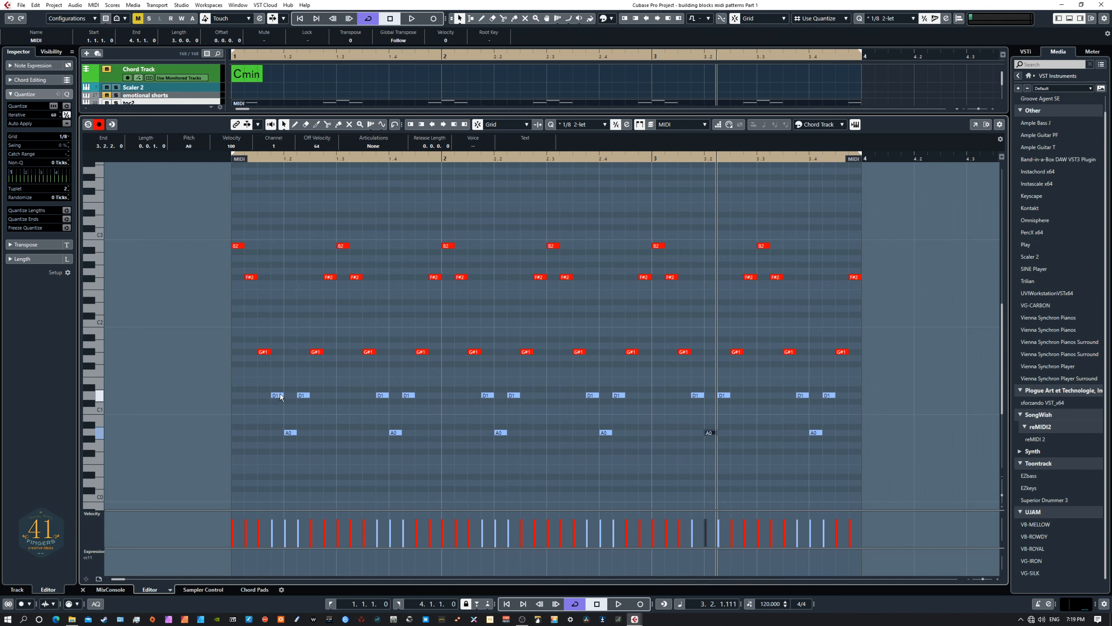
Copy all the G#1 notes up to C2, one grid step later, and play back the result
left_click_drag(228, 340, 847, 358)
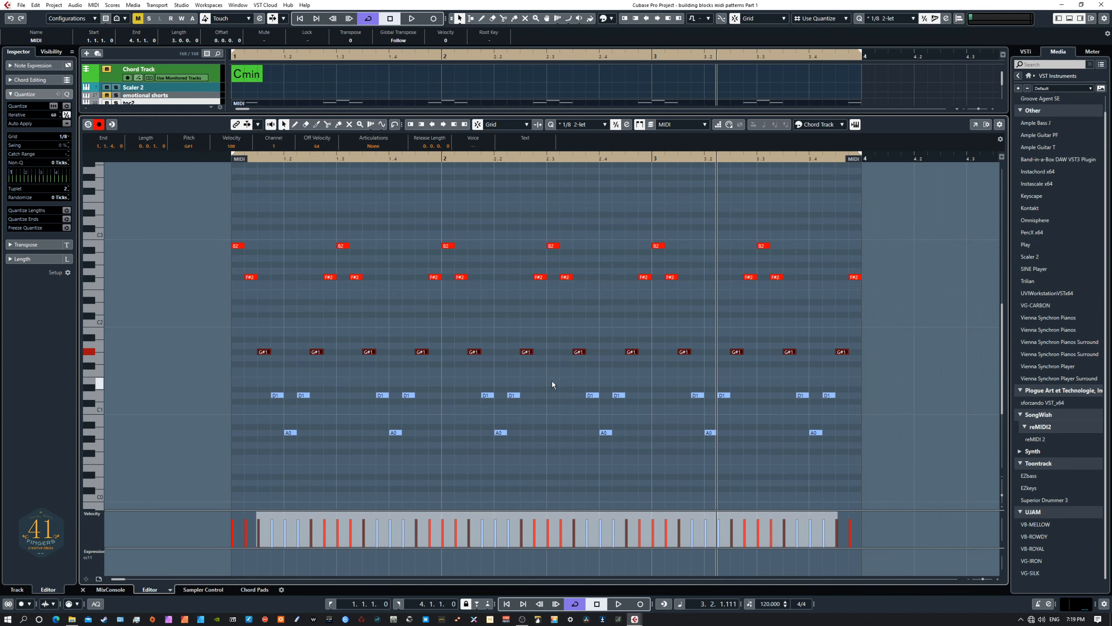
left_click_drag(324, 351, 336, 326)
left_click(554, 425)
key("space")
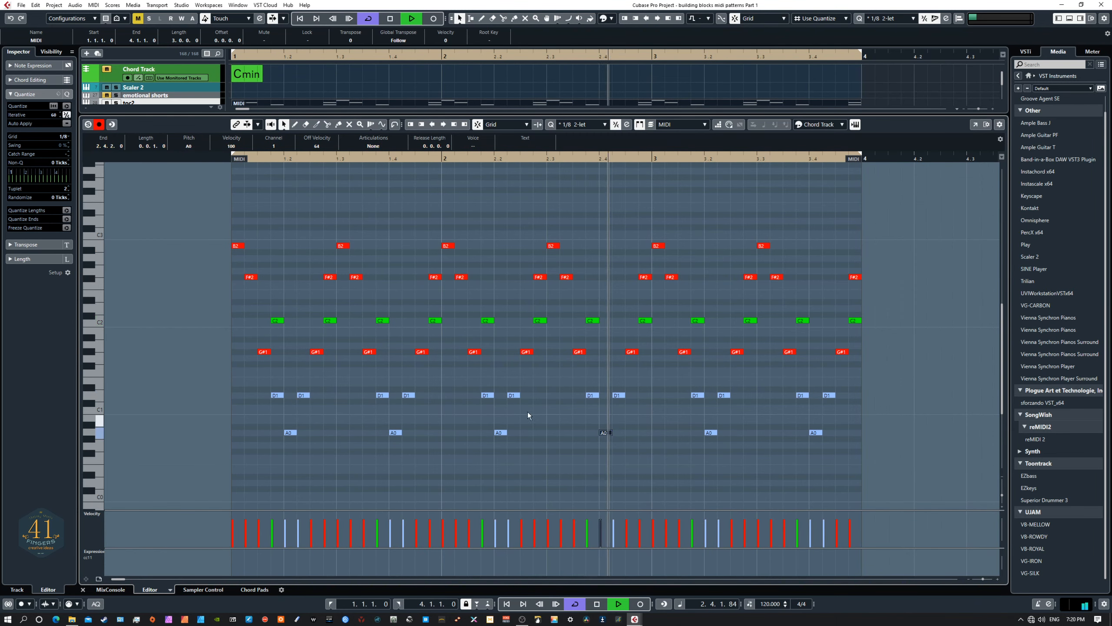
key("space")
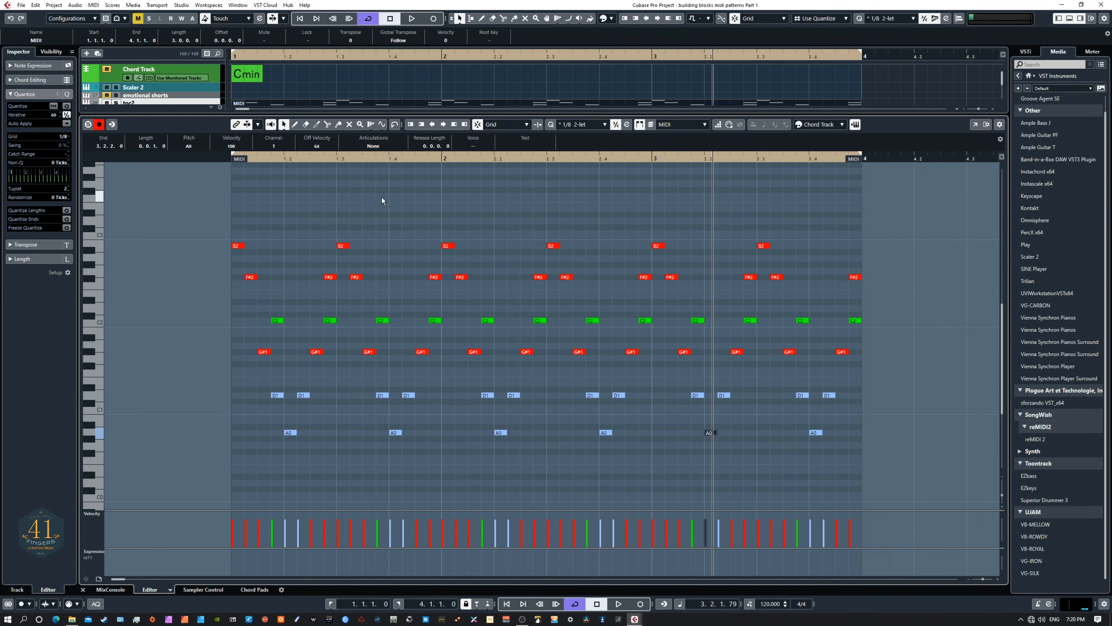
Draw a straight line of 1/8 notes on G3 up to bar 4 with the Line tool and play it back
scroll(424, 221, "up", 3)
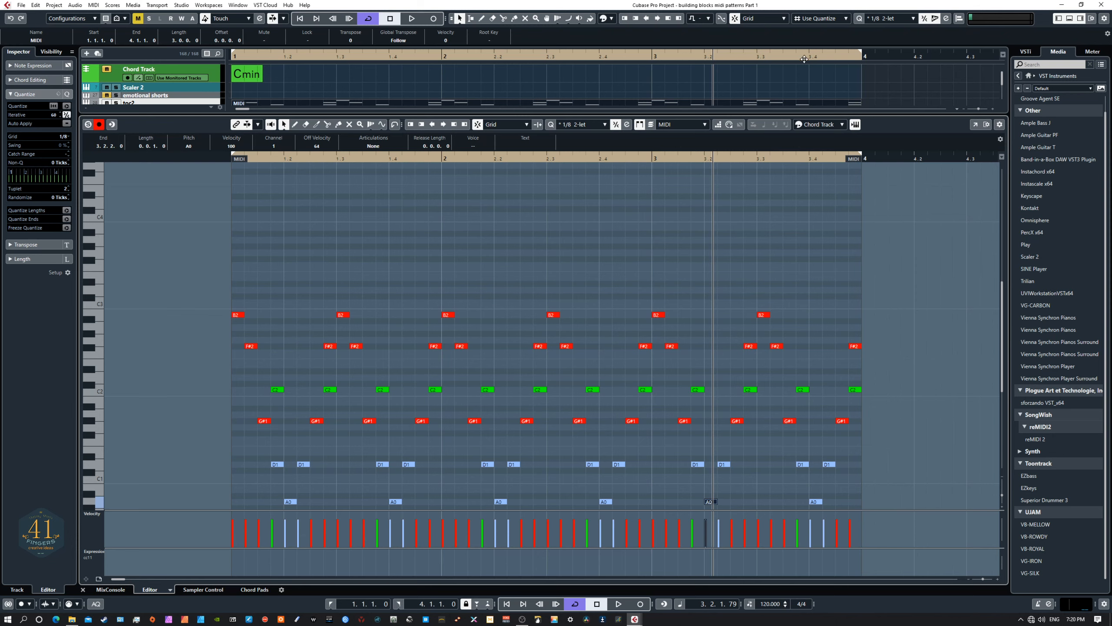
left_click(383, 125)
left_click(384, 127)
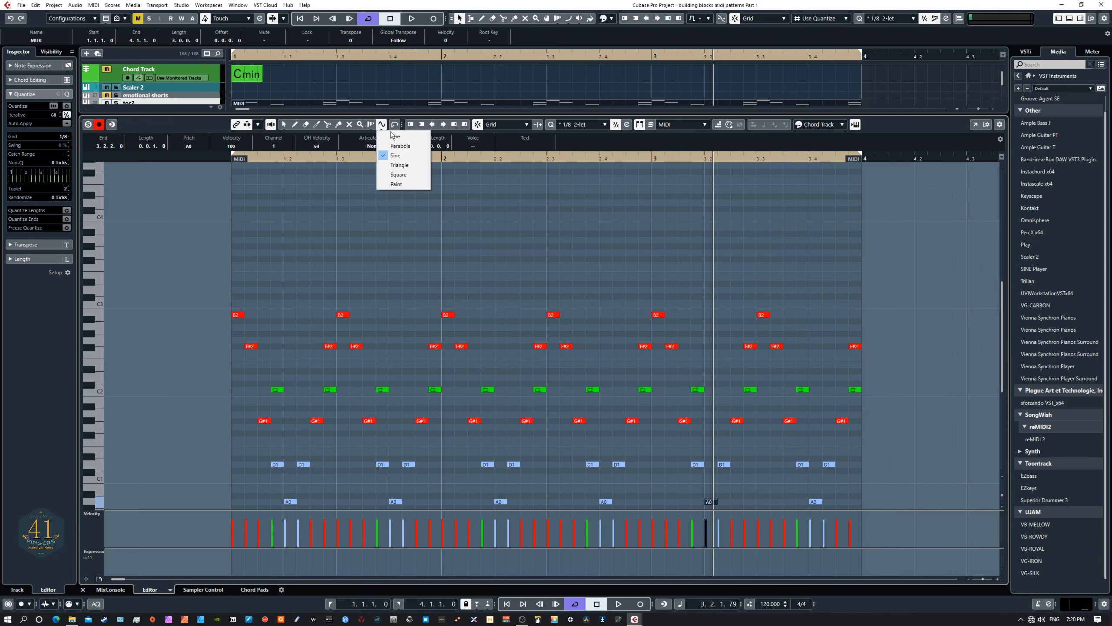
left_click(395, 138)
key("period")
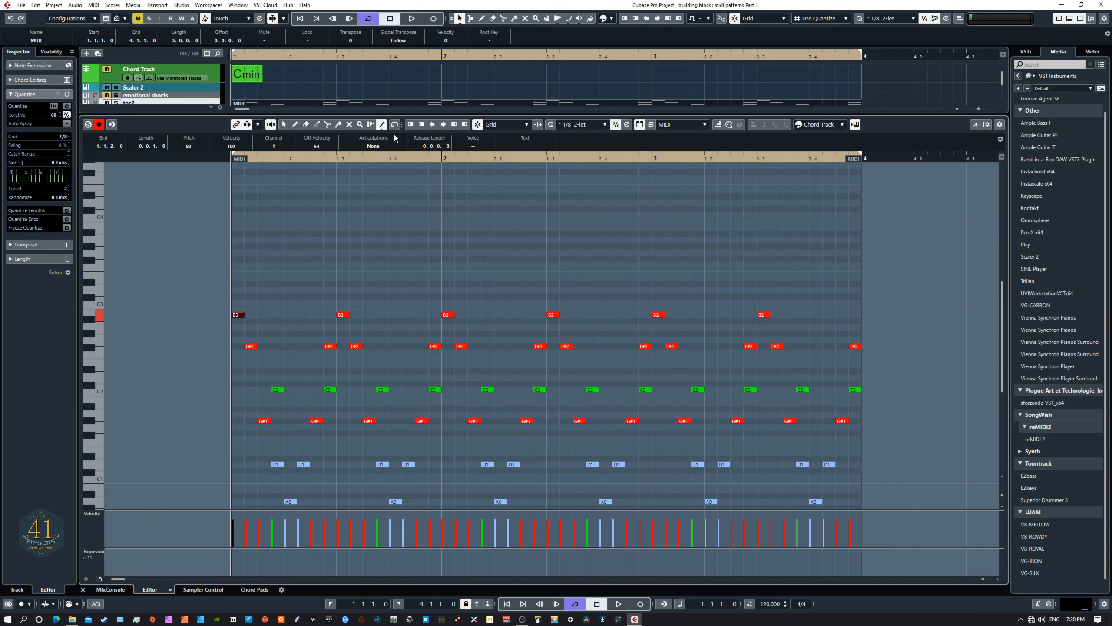
left_click(884, 19)
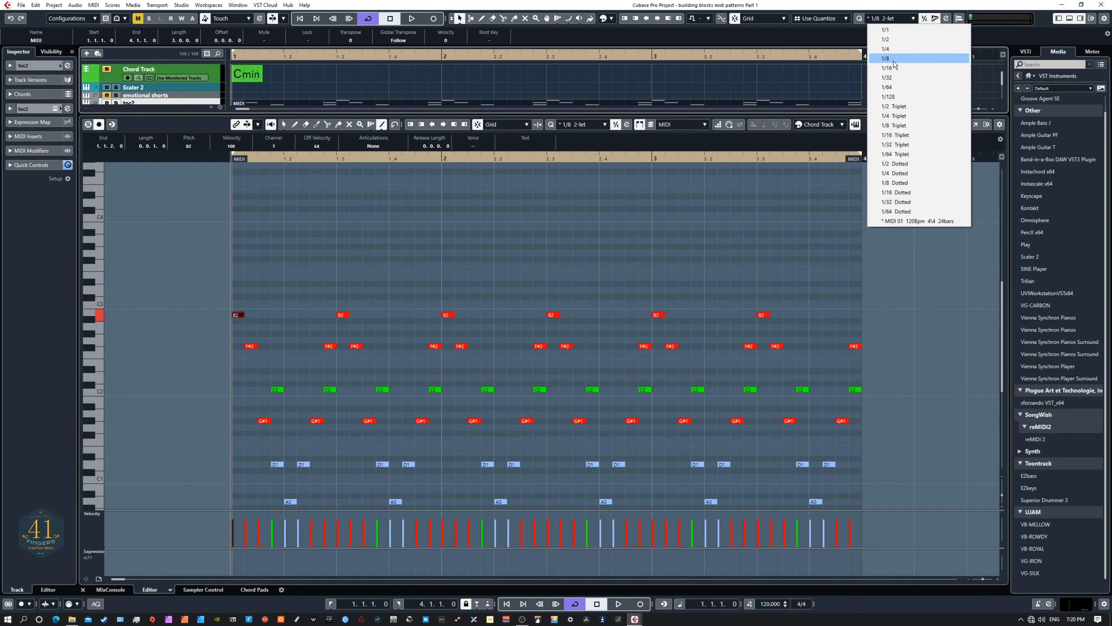
left_click(896, 59)
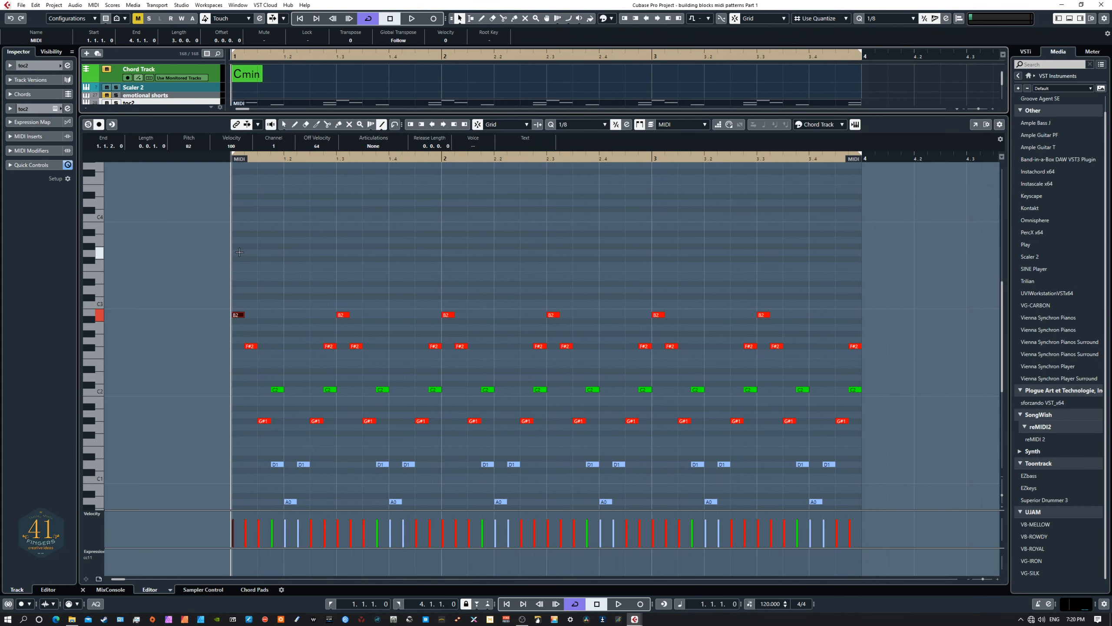
left_click_drag(232, 251, 848, 253)
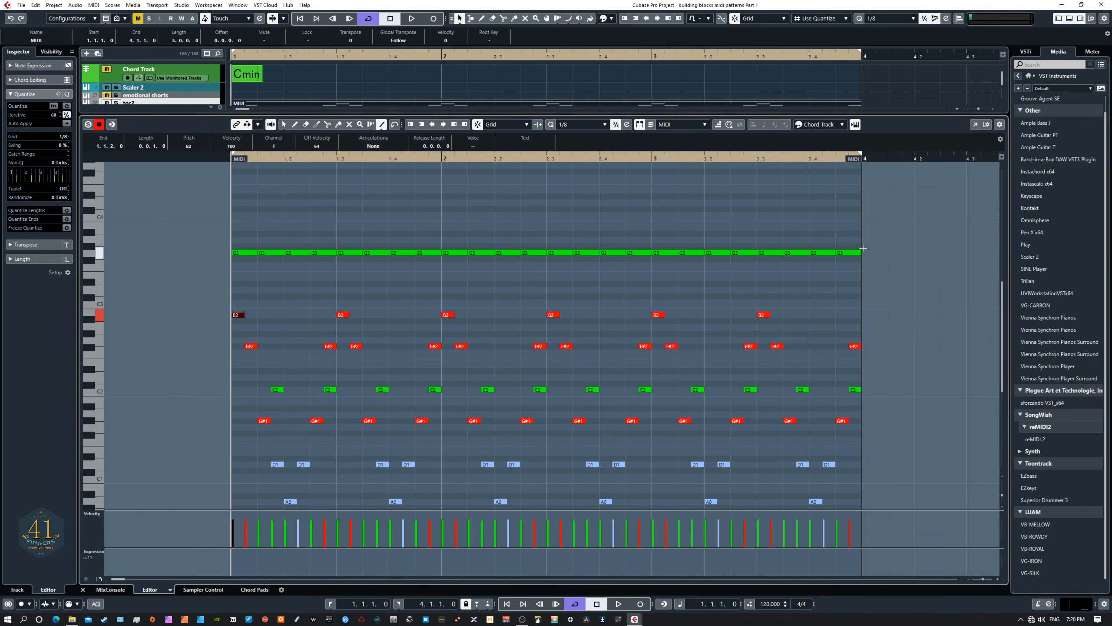
key("space")
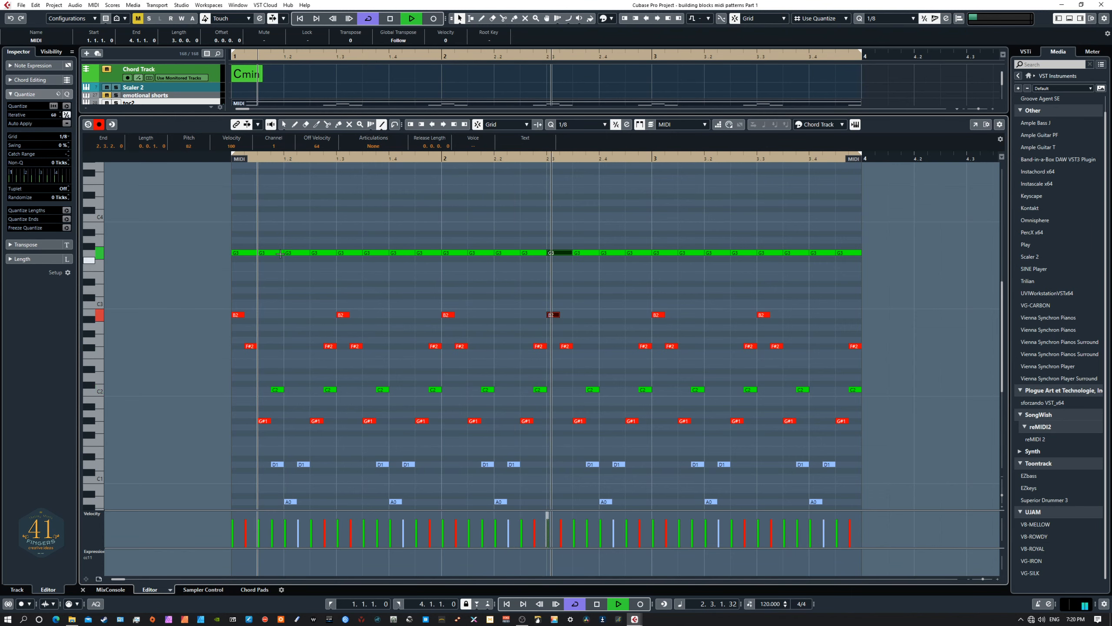
key("space")
Select the whole row of G3 notes and transpose it up two semitones to A3
right_click(252, 239)
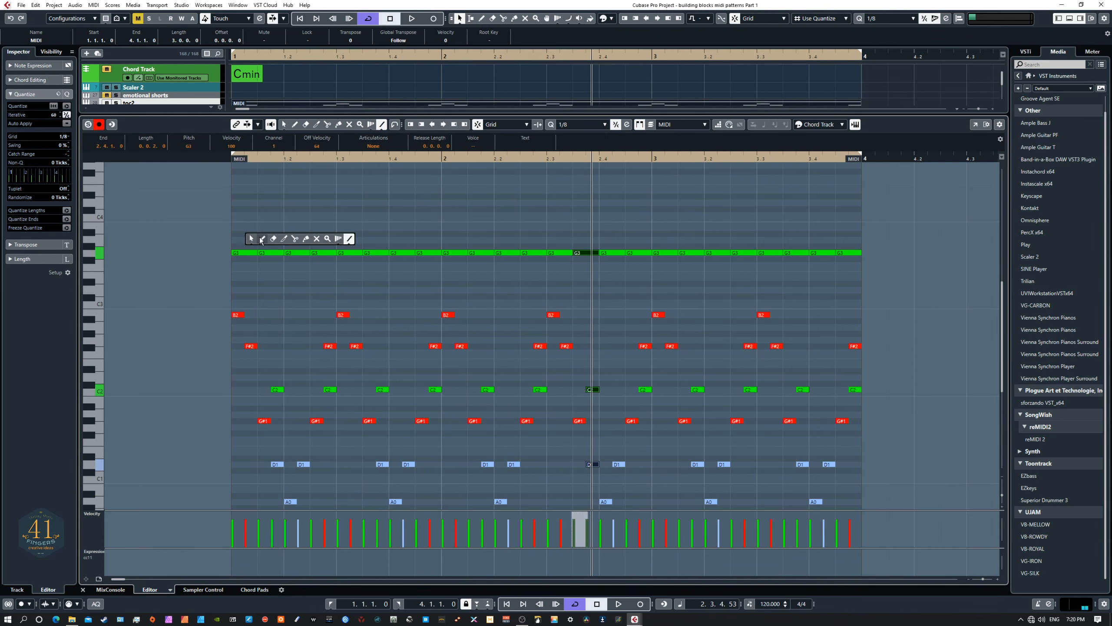
left_click(251, 239)
left_click_drag(217, 237, 866, 269)
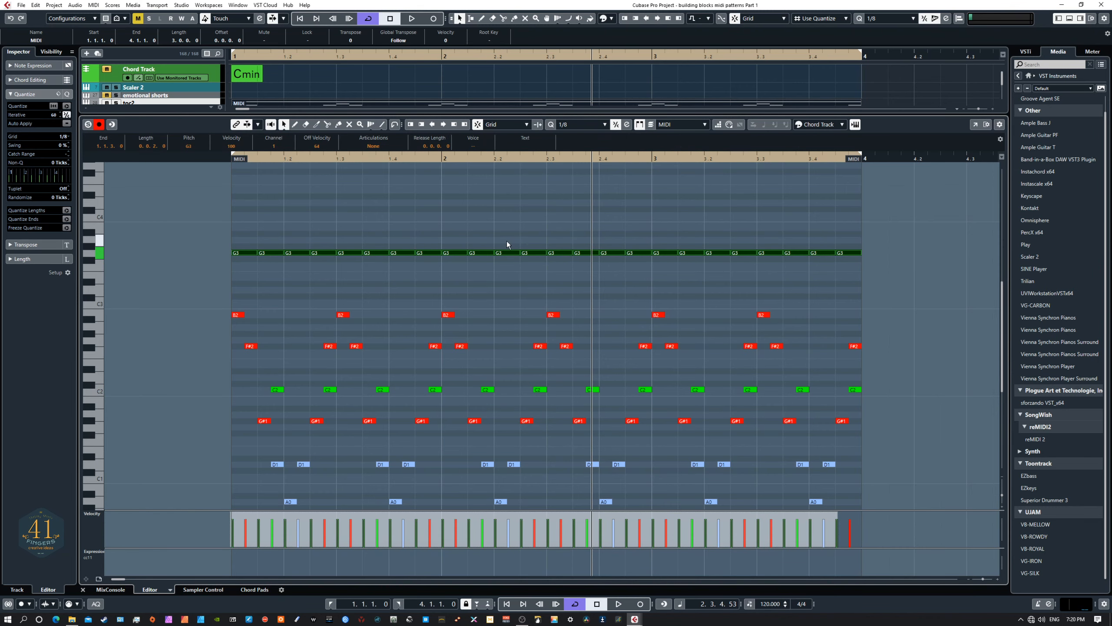
key("Up")
key("Up")
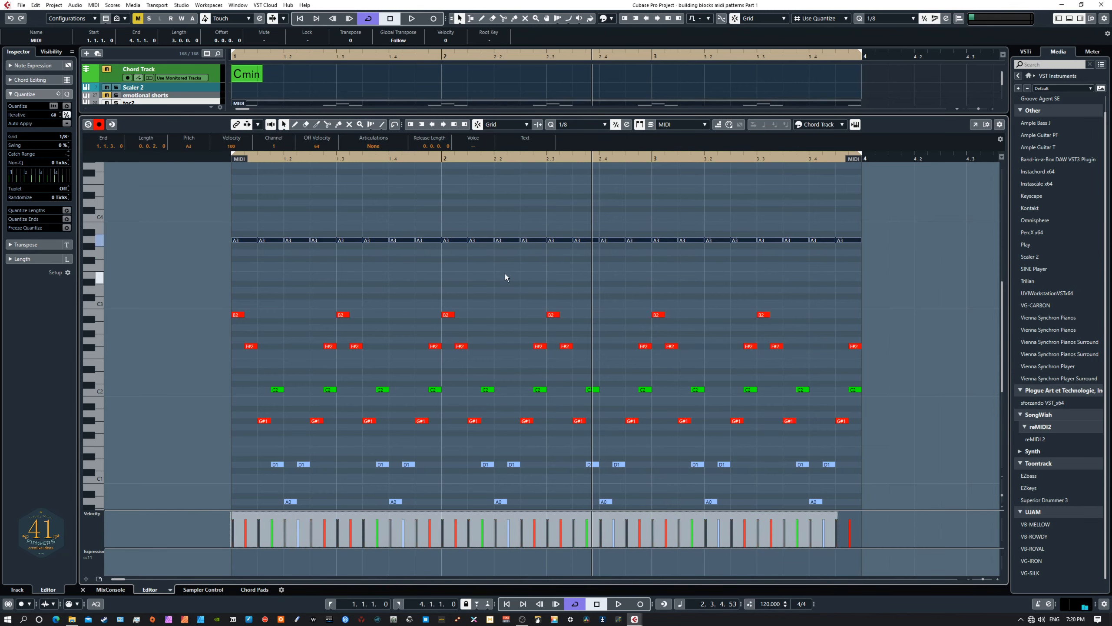
Change the chord event on the chord track to D major
left_click(243, 77)
double_click(239, 75)
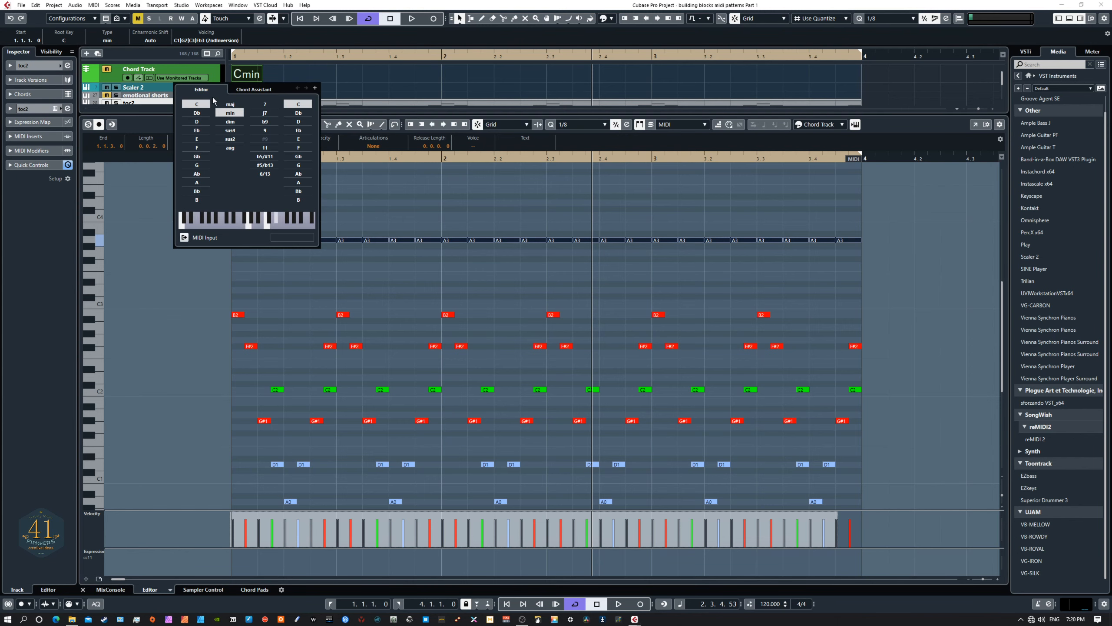
left_click(202, 121)
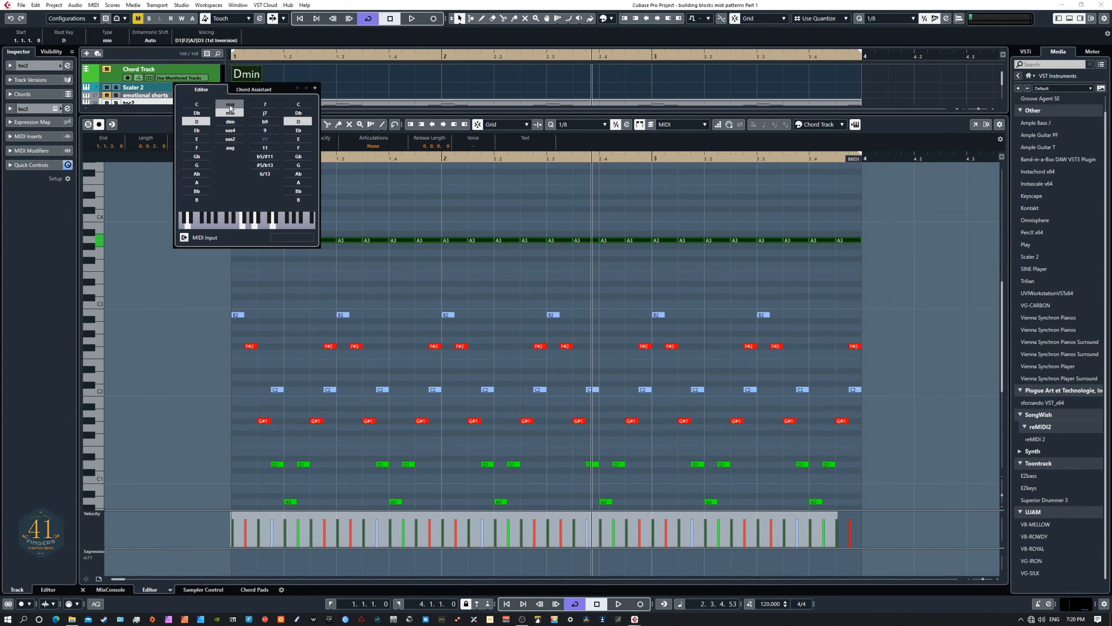
left_click(230, 105)
left_click(514, 196)
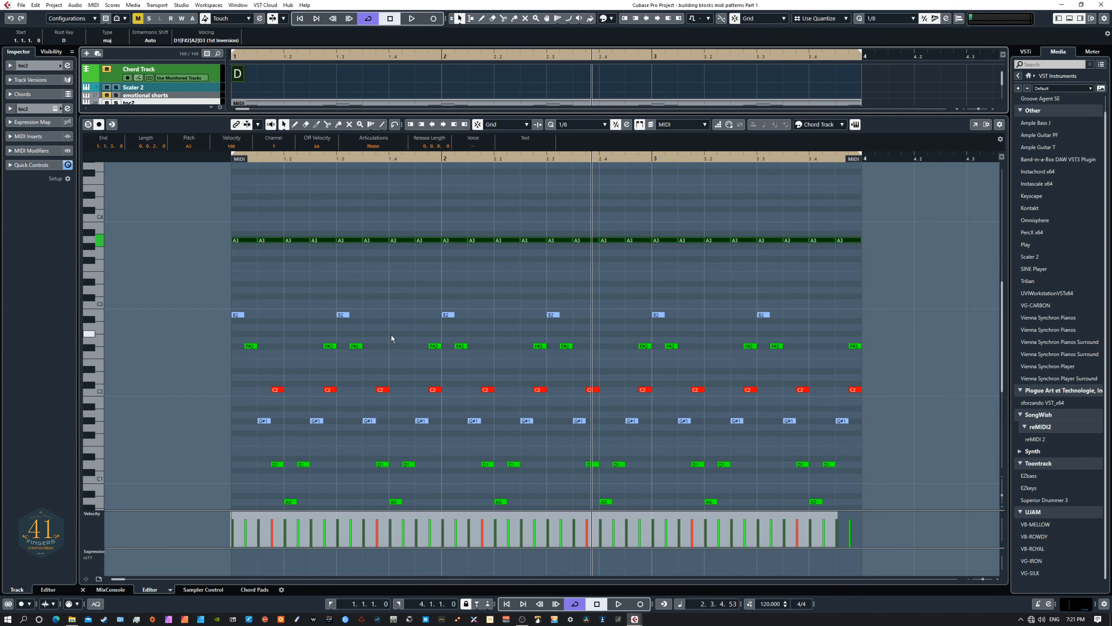
Select all the C2 notes and transpose them up two semitones to D2
left_click_drag(238, 375, 866, 403)
key("Up")
key("Up")
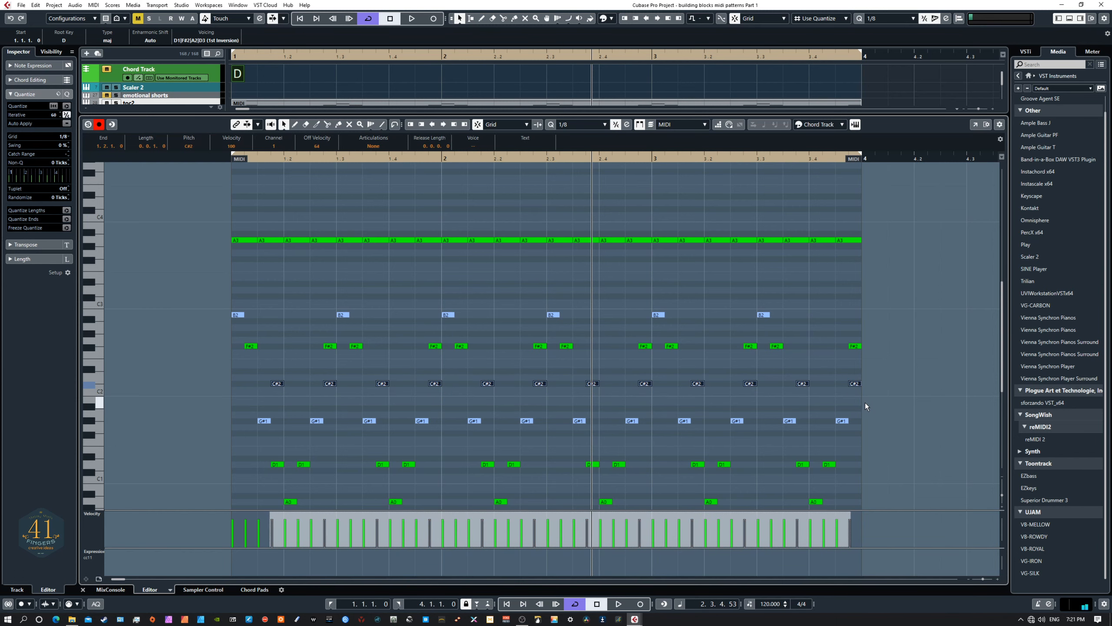
Select the second, fourth and sixth A3 notes individually
scroll(610, 377, "down", 3)
scroll(610, 377, "up", 3)
left_click(265, 240)
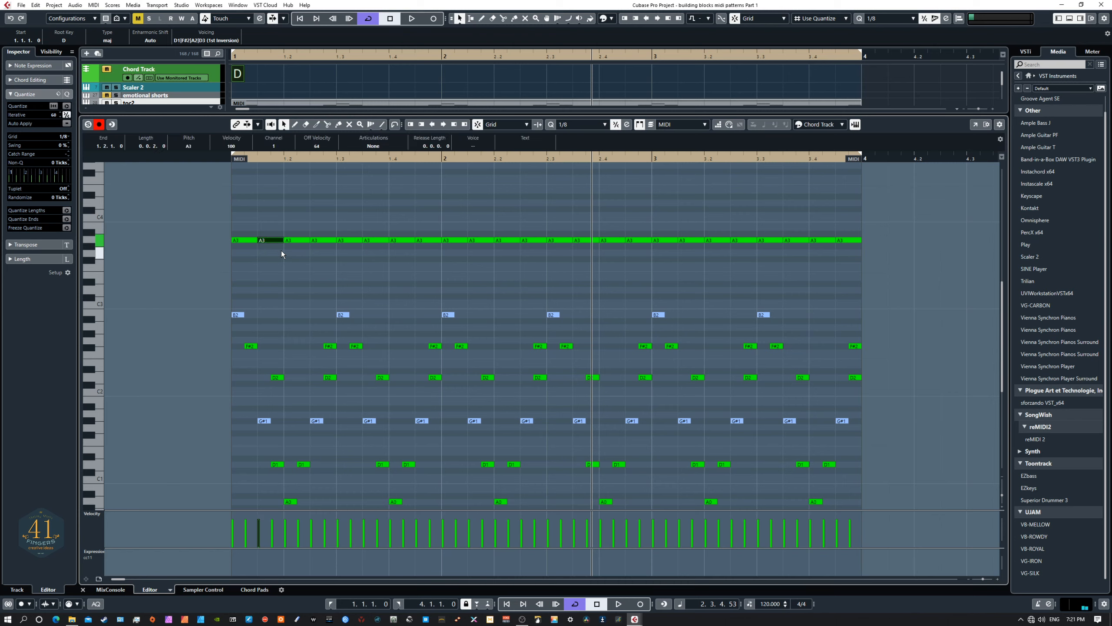
left_click(319, 240, "shift")
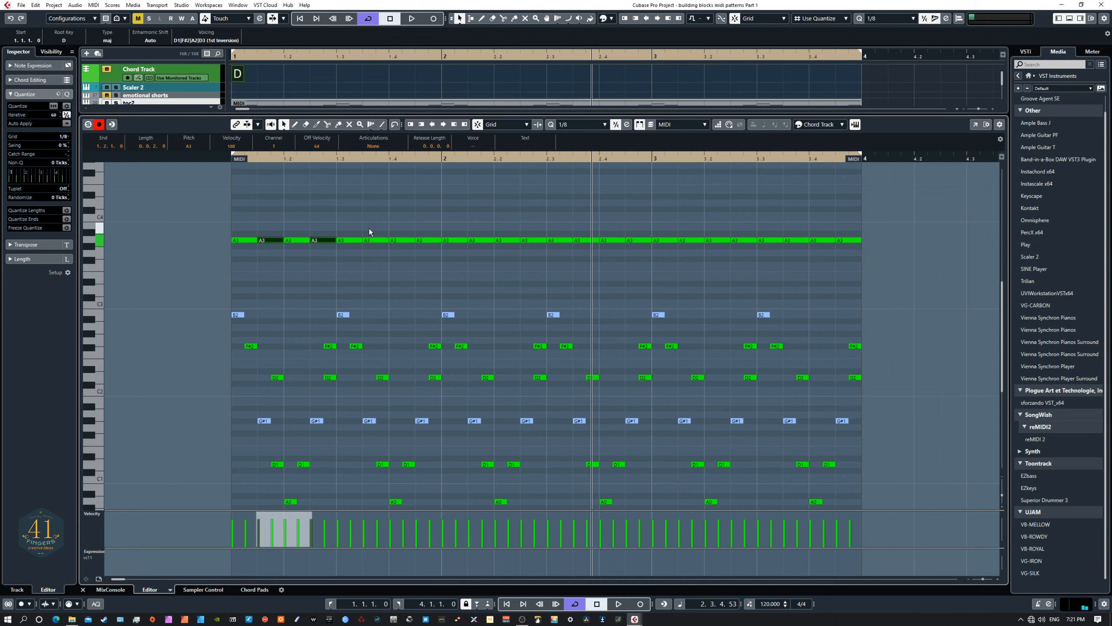
left_click(372, 241, "shift")
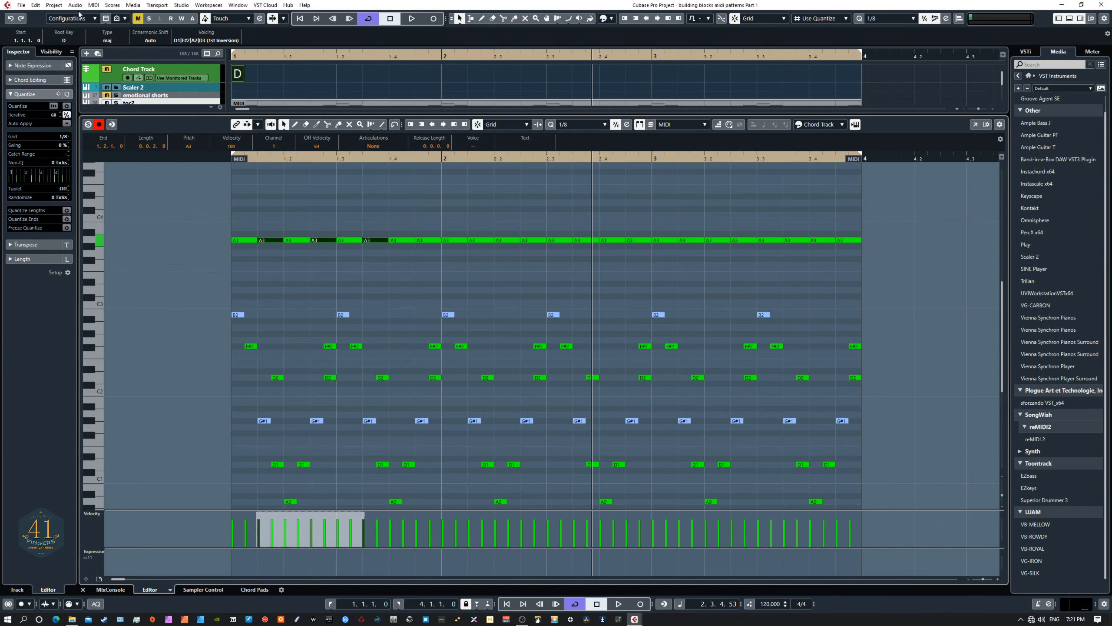
Open the Logical Editor and load the "select every 2nd note" preset from Added for Version 3
left_click(93, 6)
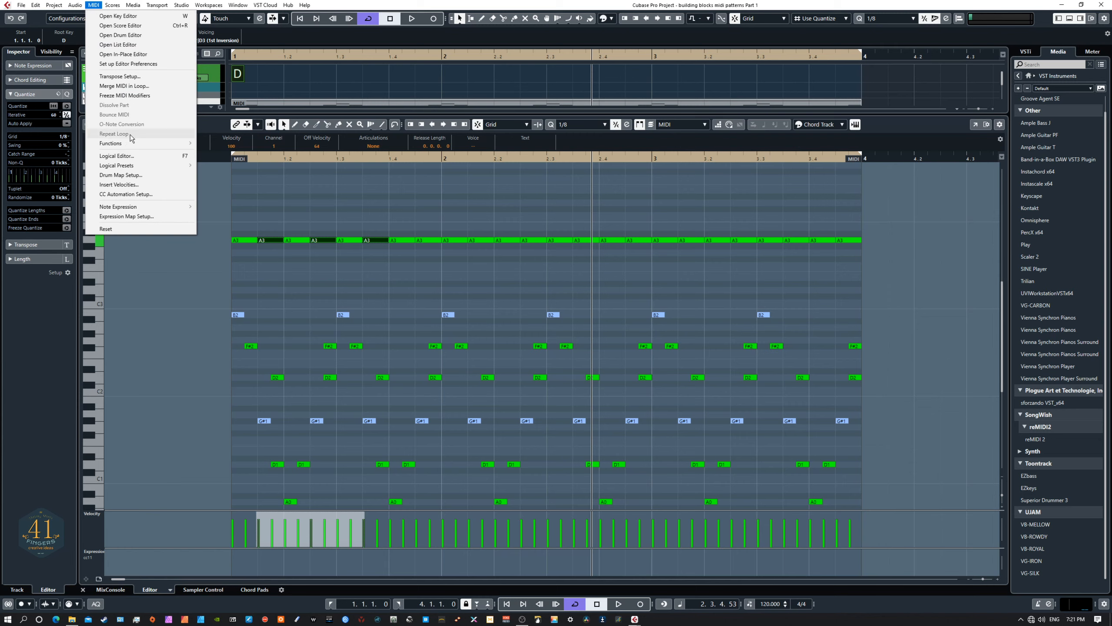
left_click(115, 157)
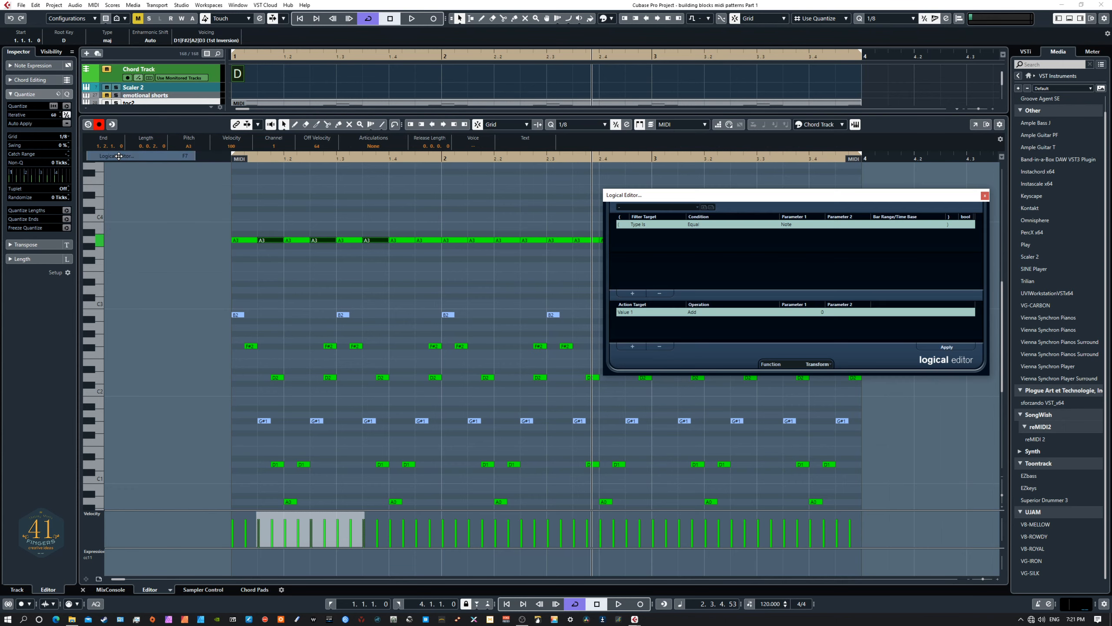
left_click_drag(715, 194, 725, 122)
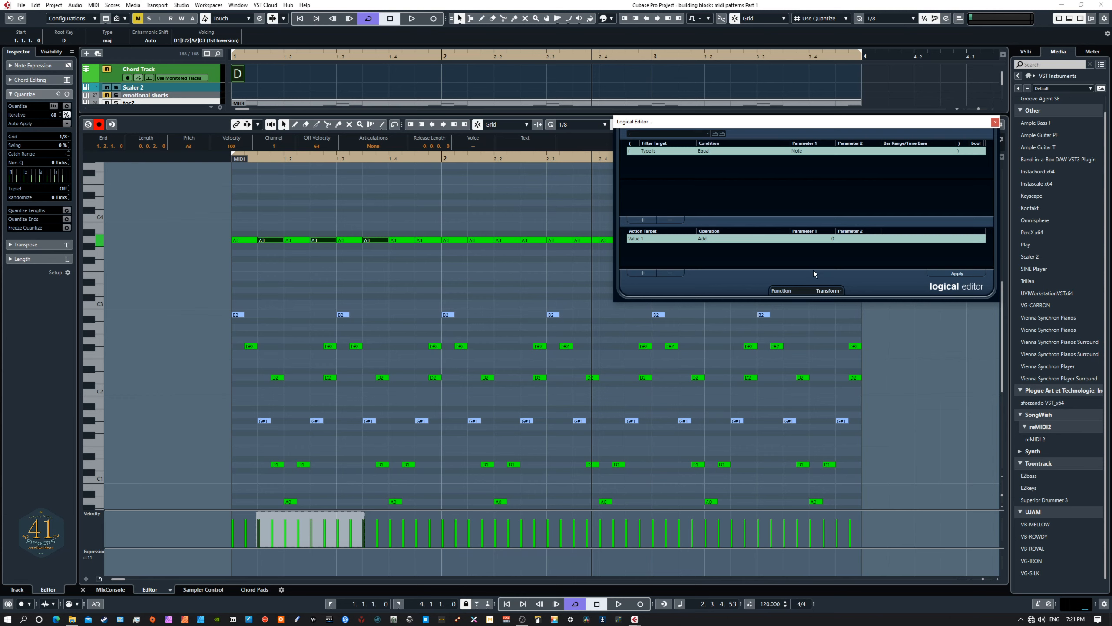
left_click(650, 135)
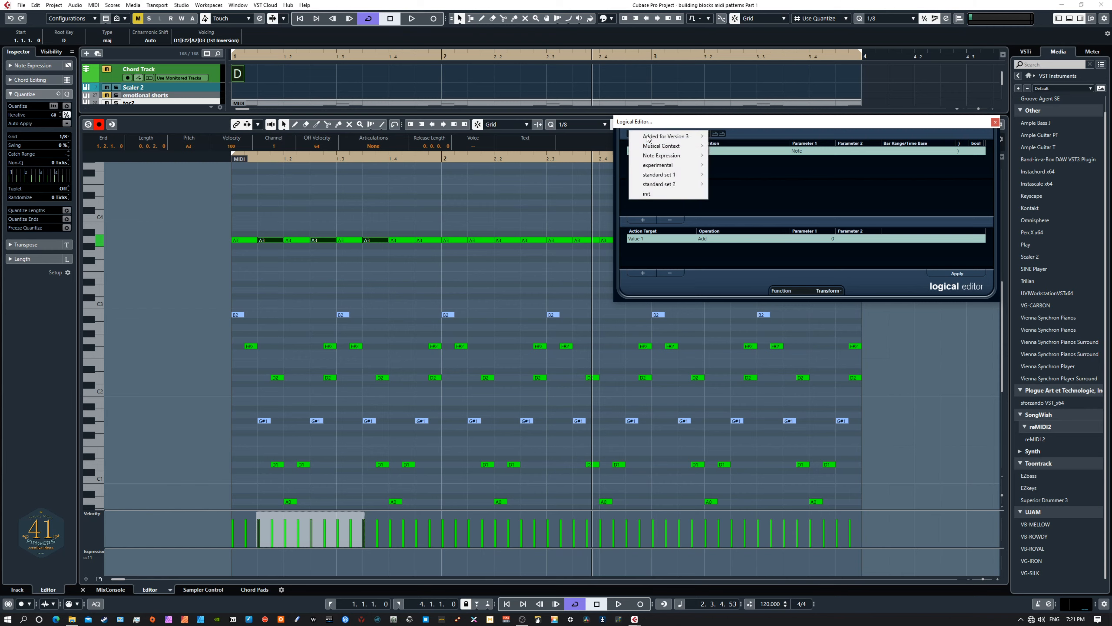
mouse_move(659, 140)
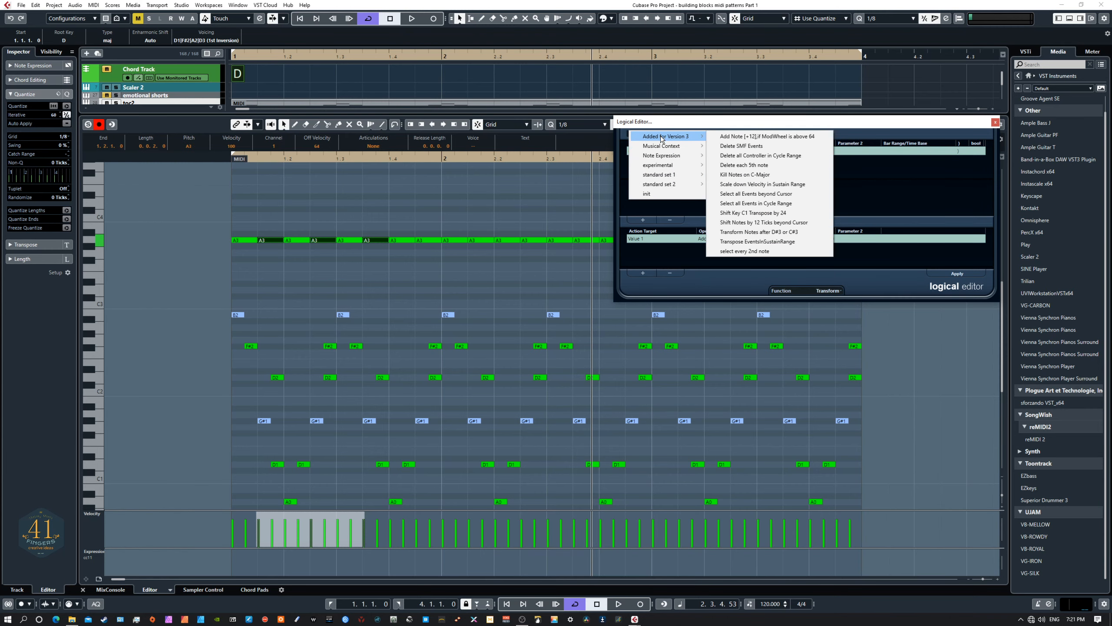
left_click(745, 250)
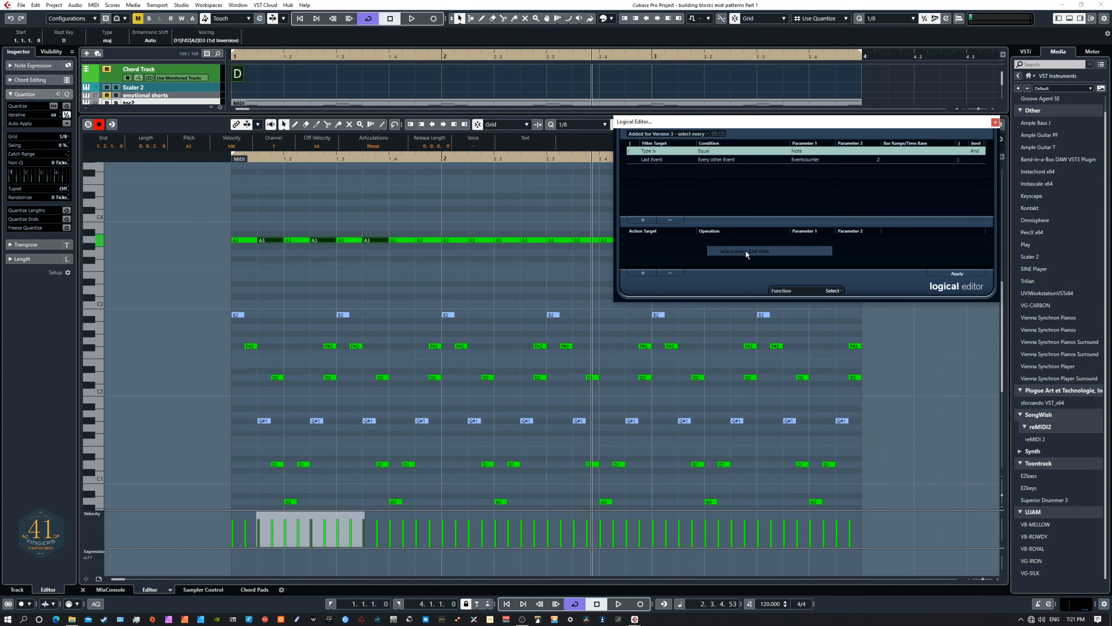
Clear the note selection and apply the "select every 2nd note" preset to the whole part
left_click(516, 280)
left_click(665, 134)
mouse_move(661, 135)
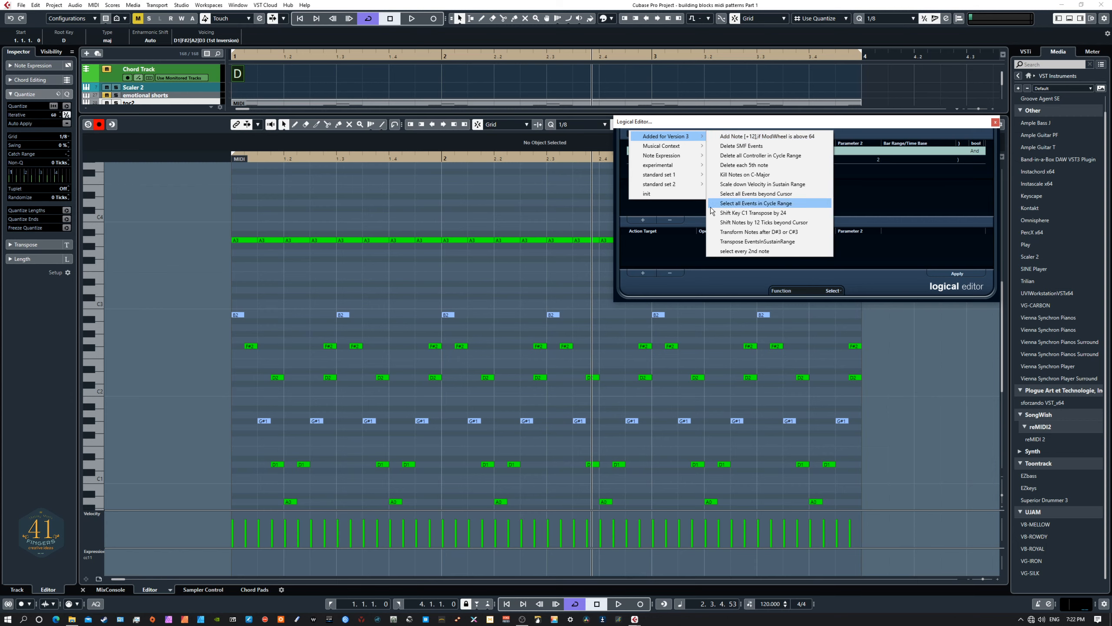
left_click(722, 251)
left_click(958, 273)
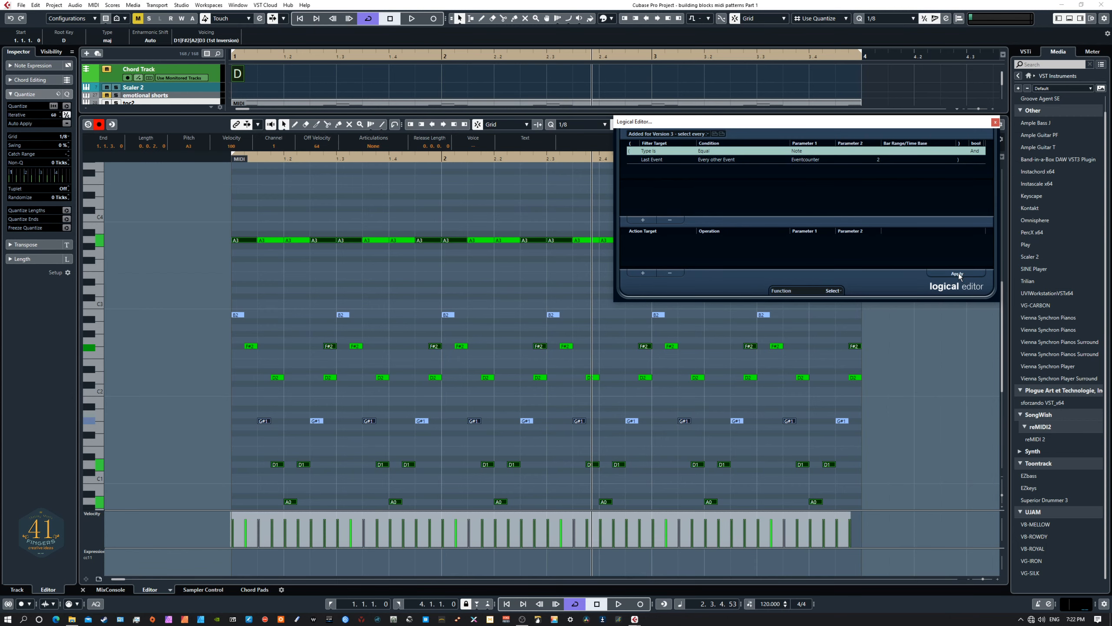
Remove all notes below the A3 row from the selection, keeping only the selected A3 notes
left_click_drag(815, 118, 791, 35)
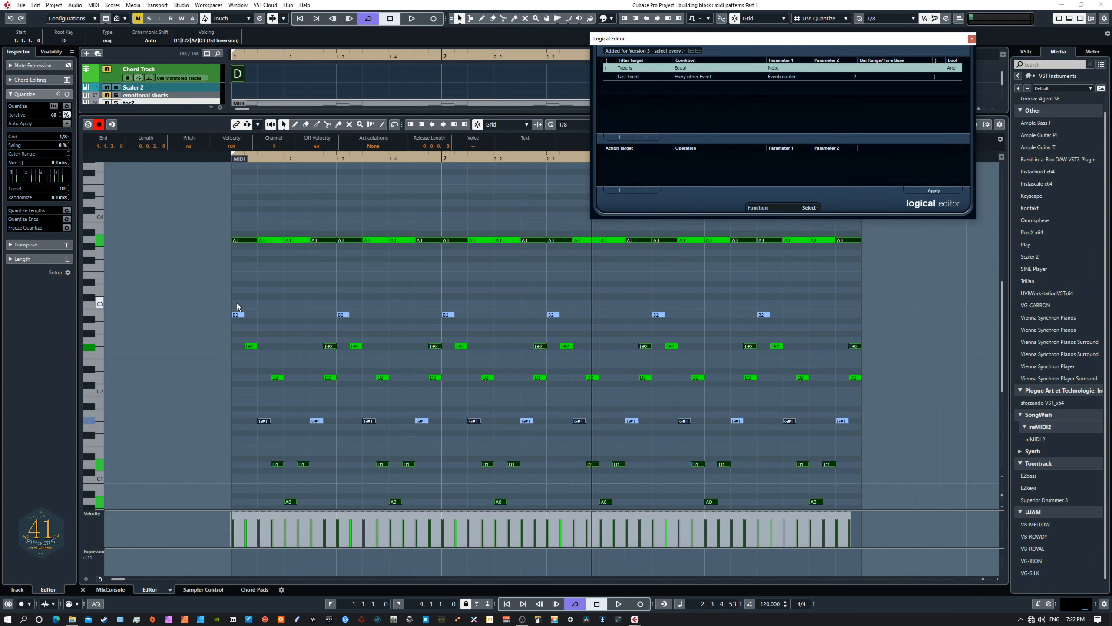
left_click_drag(213, 294, 873, 506)
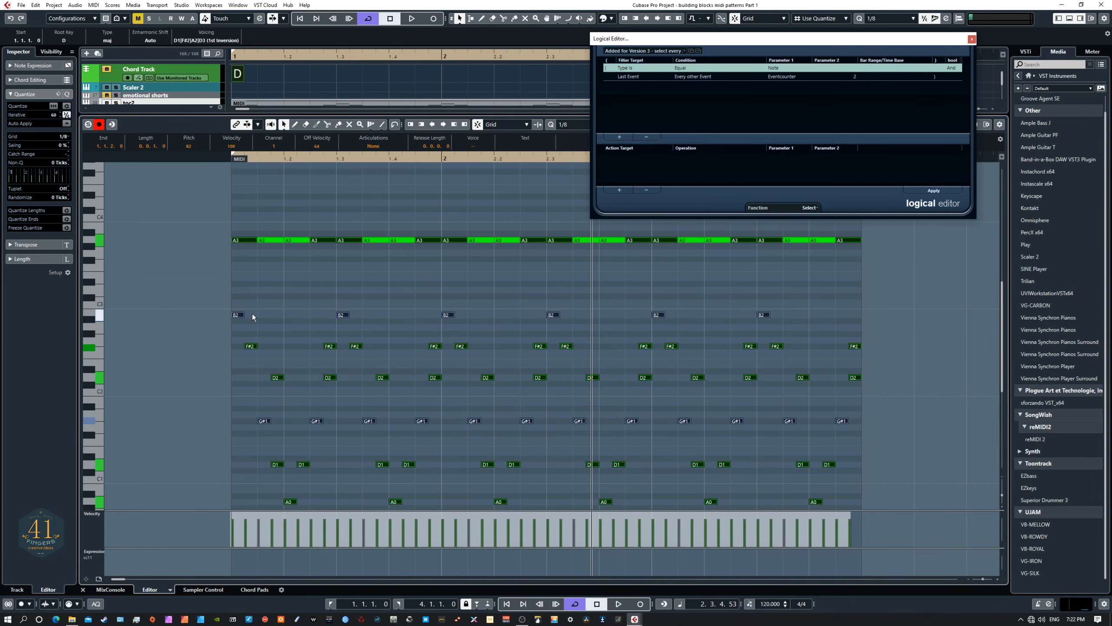
left_click_drag(212, 306, 852, 484)
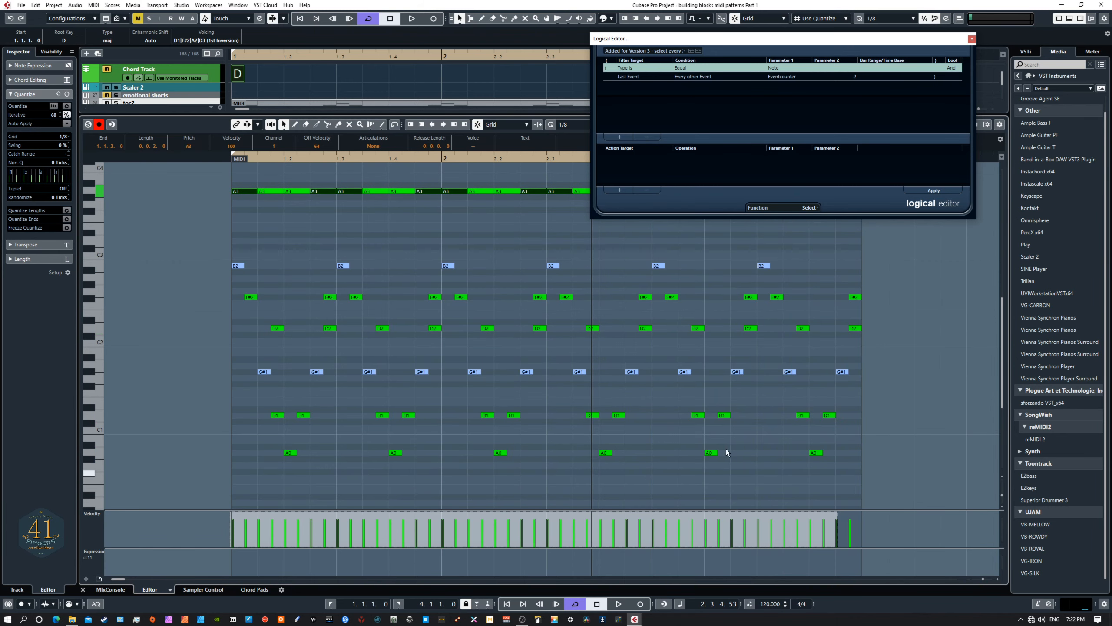
Transpose the selected A3 notes up two semitones to B3 and close the Logical Editor
scroll(714, 444, "up", 3)
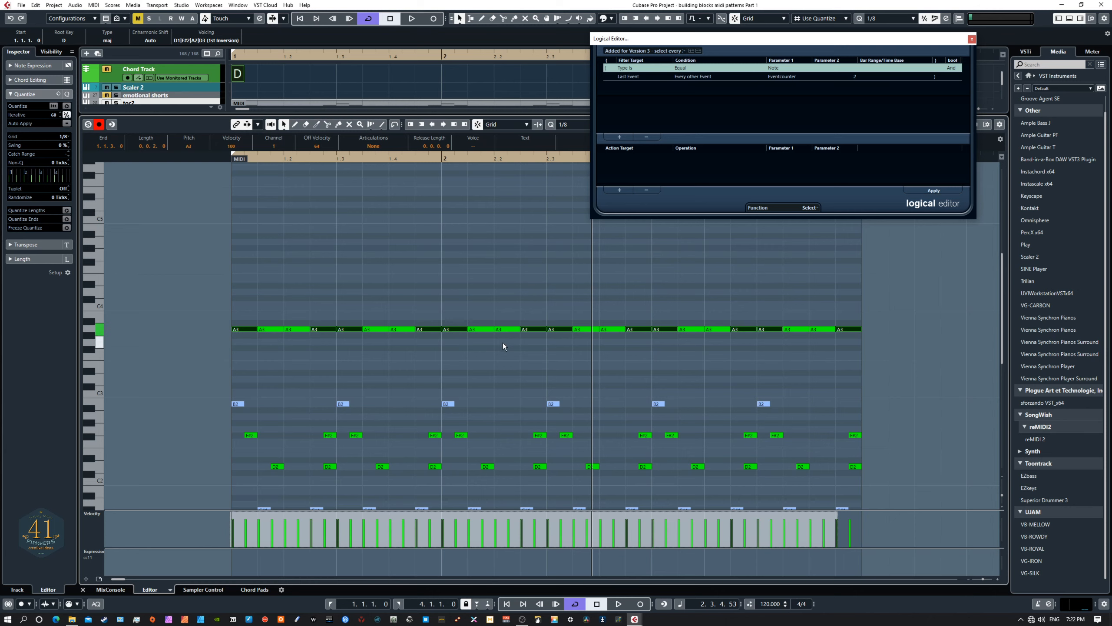
key("Up")
key("Up")
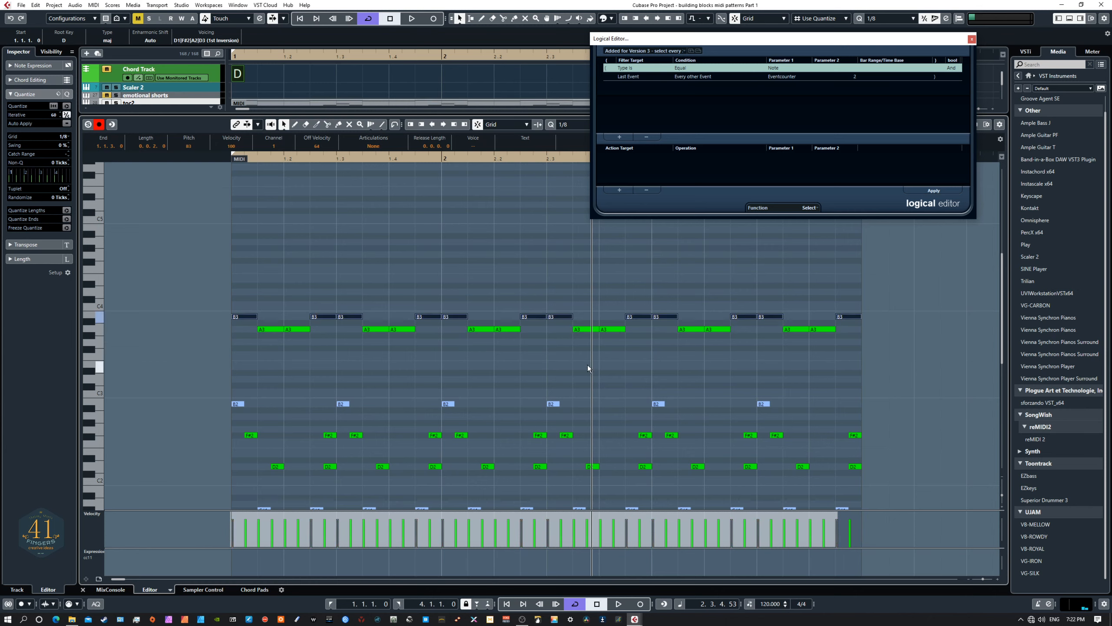
left_click(971, 38)
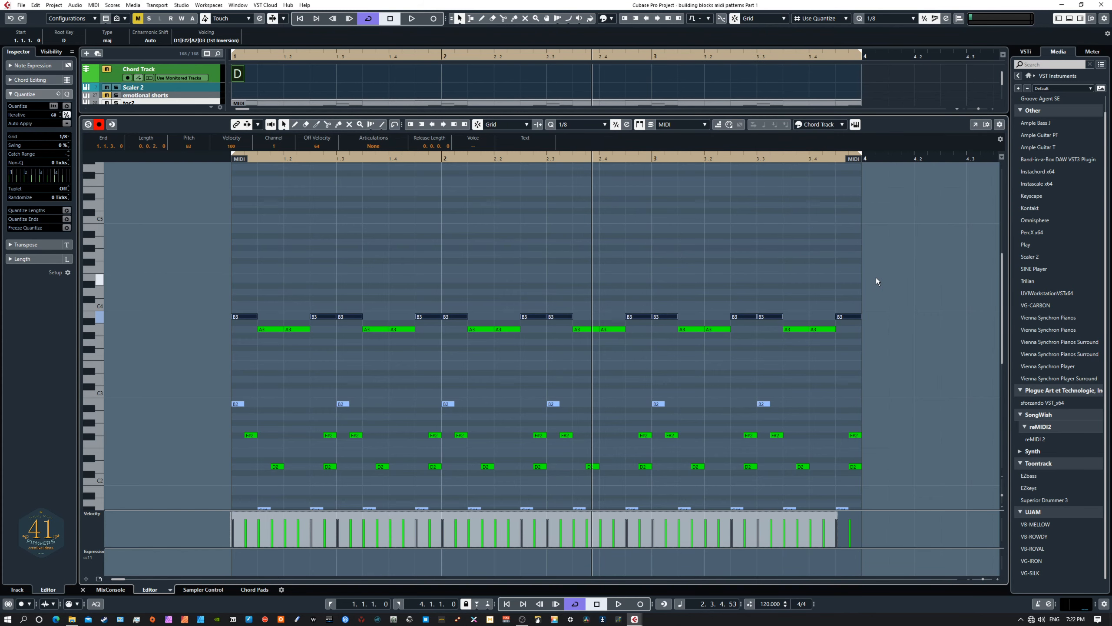
Play the pattern from the start of bar 1 and stop it
scroll(875, 277, "down", 4)
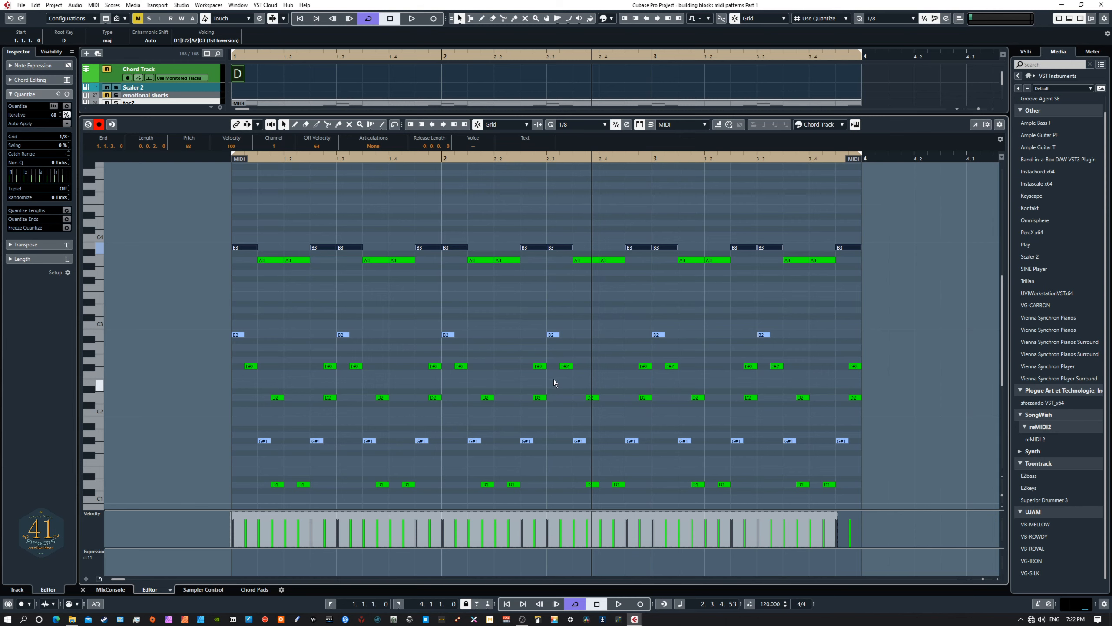
key("period")
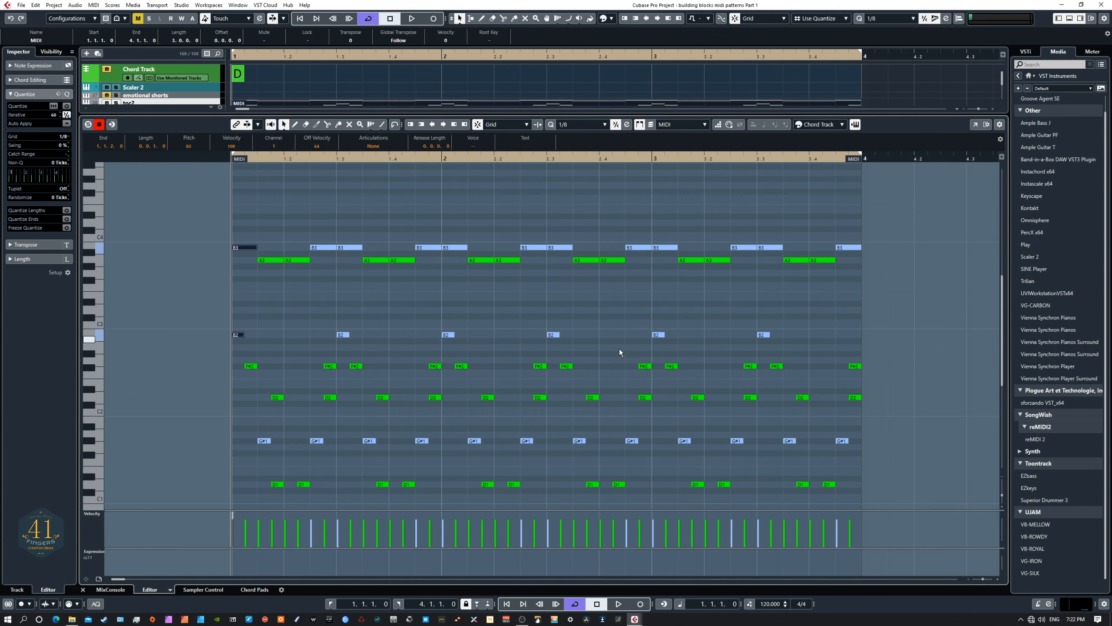
key("space")
key("space")
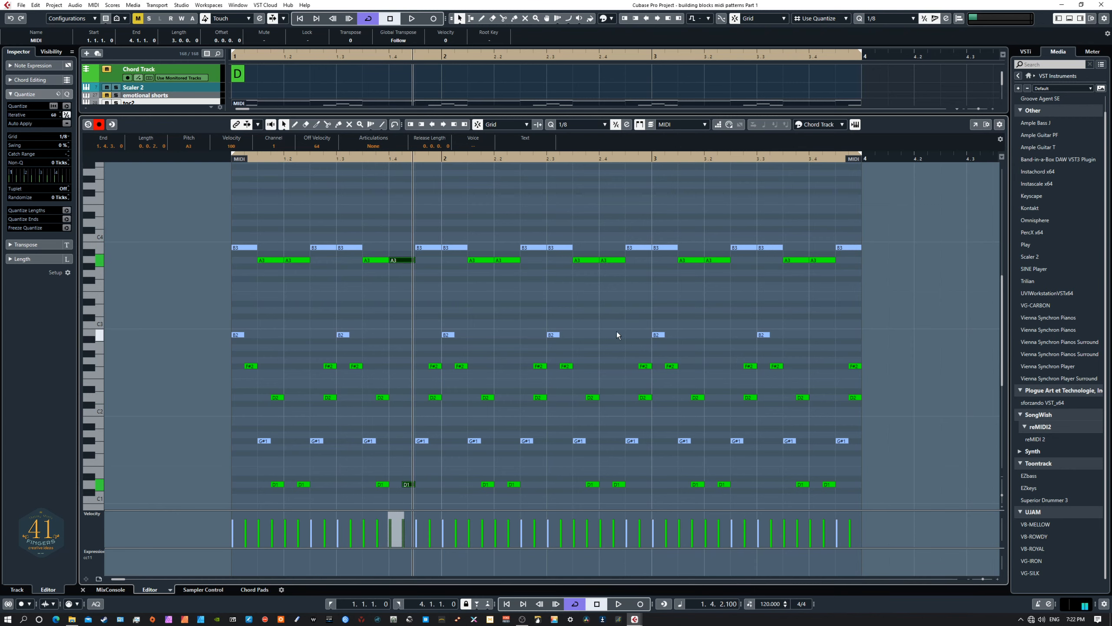
scroll(591, 354, "down", 3)
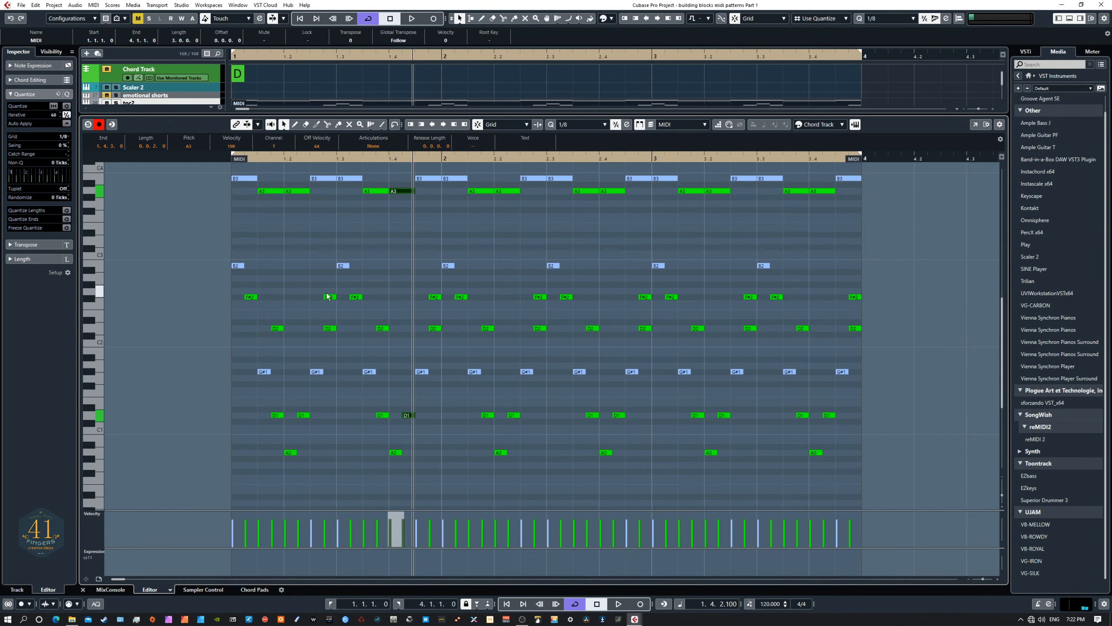
scroll(618, 342, "up", 3)
scroll(618, 342, "up", 3)
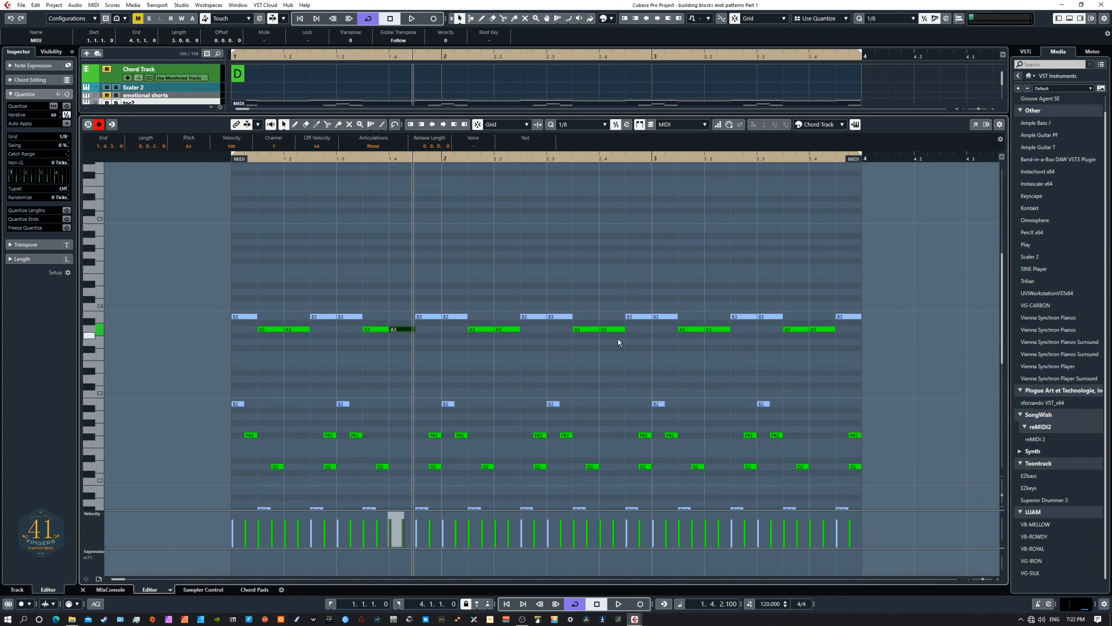
scroll(618, 340, "down", 3)
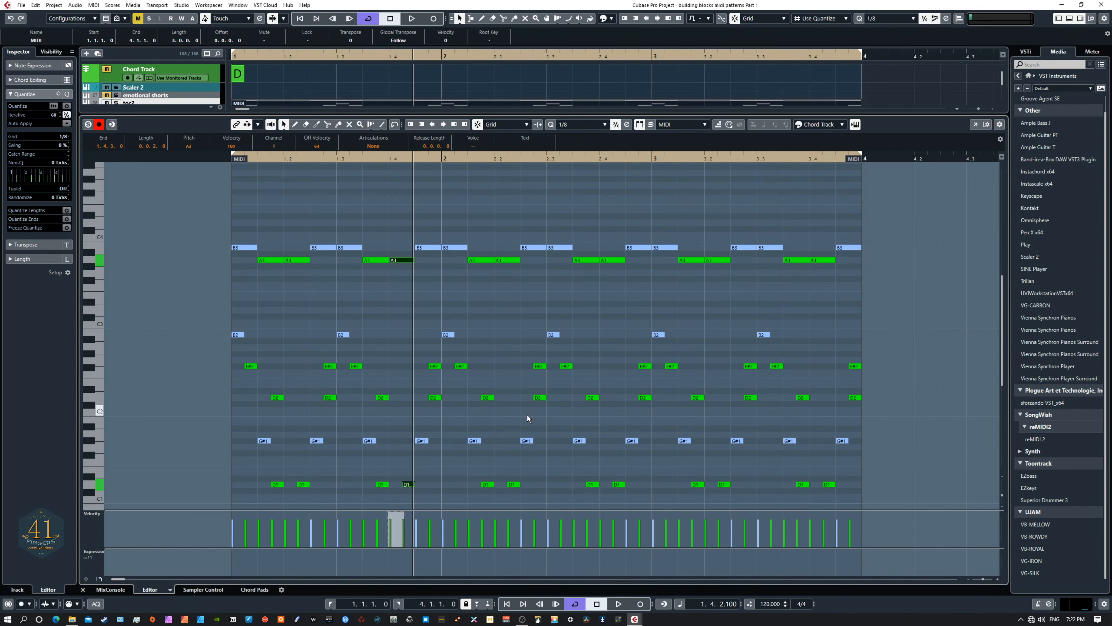
left_click_drag(451, 117, 473, 277)
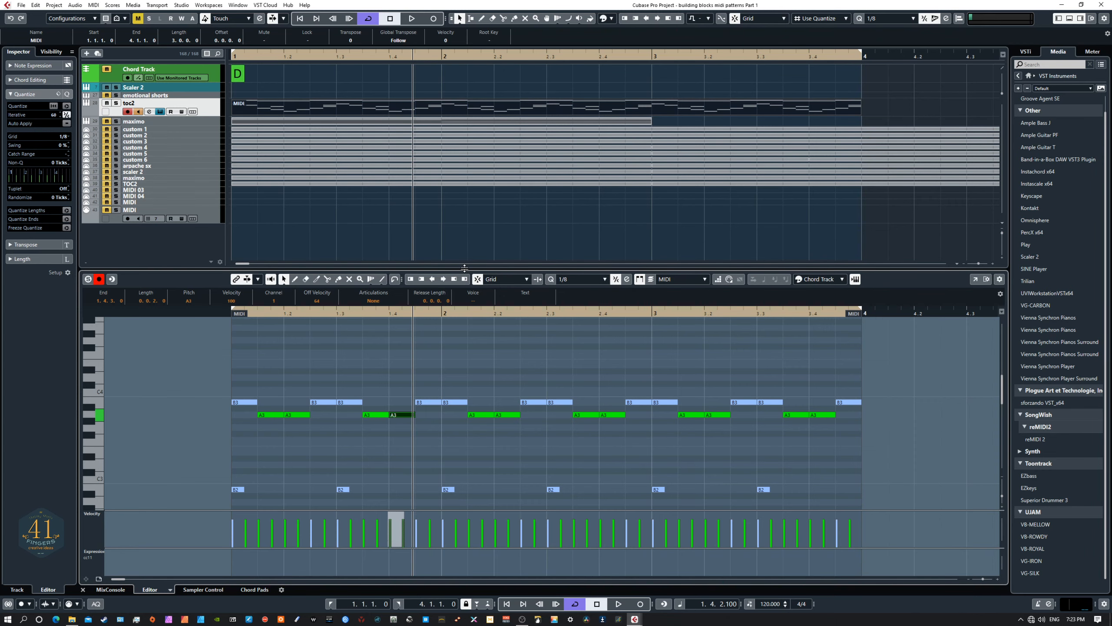
left_click_drag(465, 266, 468, 111)
scroll(520, 326, "down", 4)
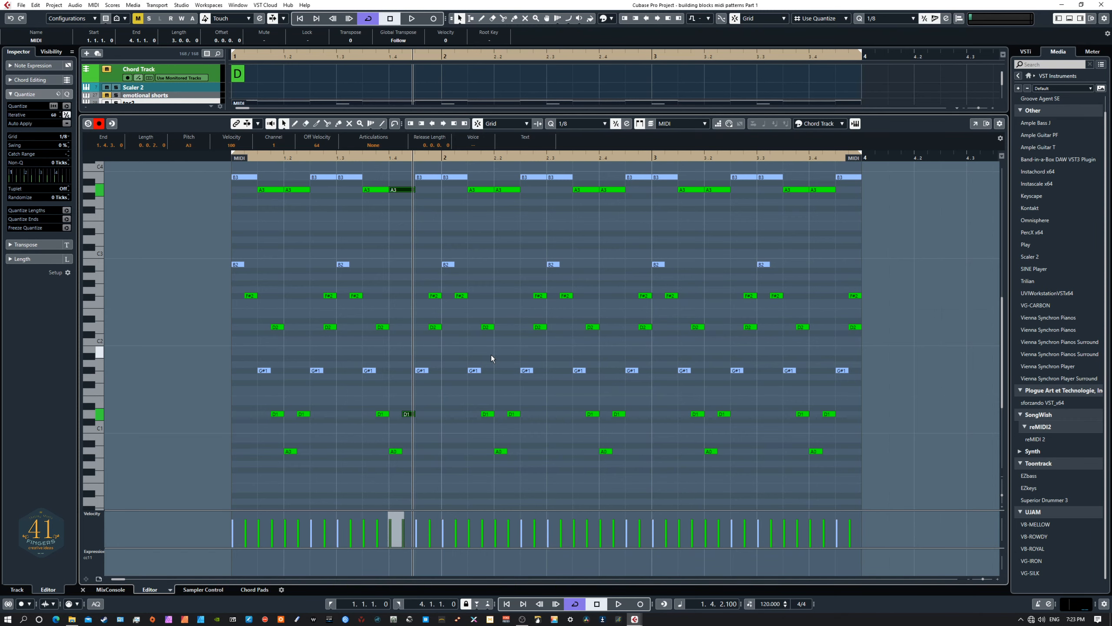
scroll(537, 343, "up", 2)
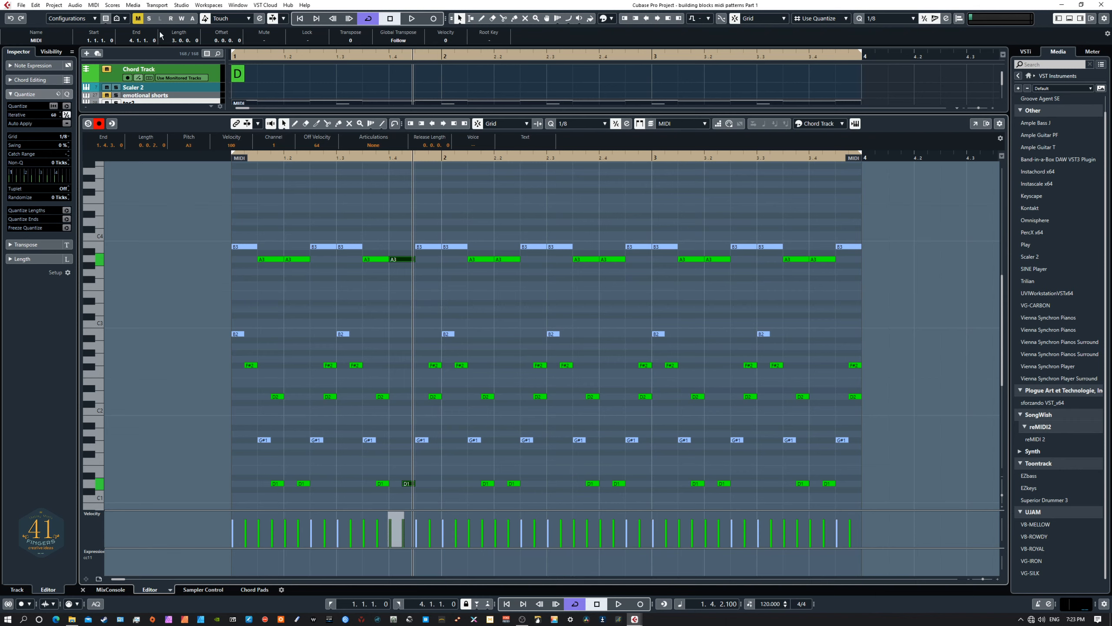
left_click(95, 6)
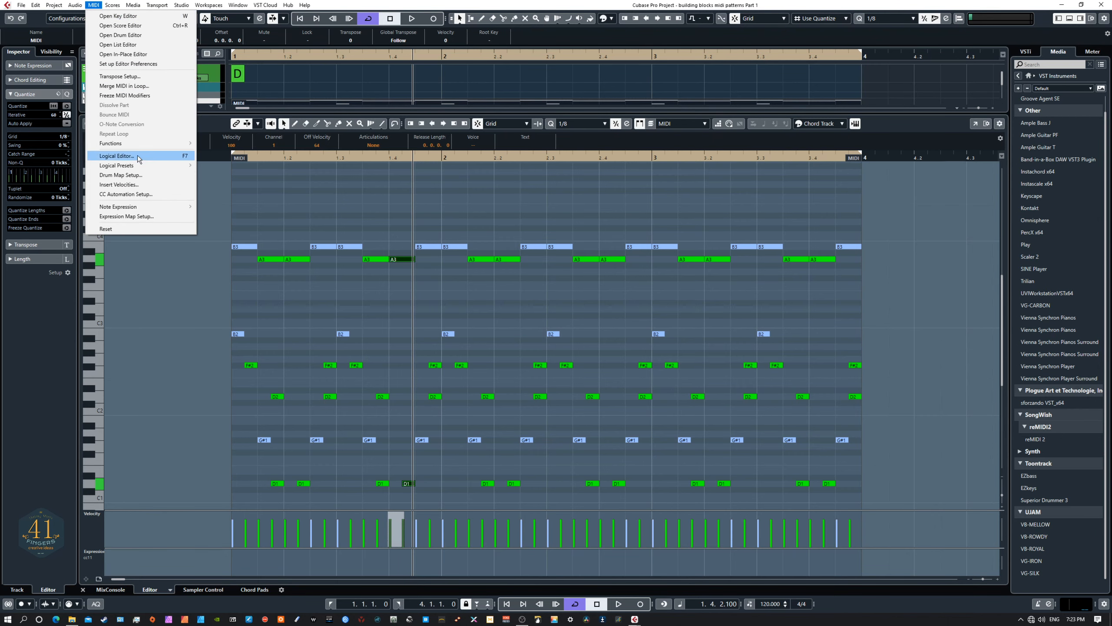
left_click(199, 303)
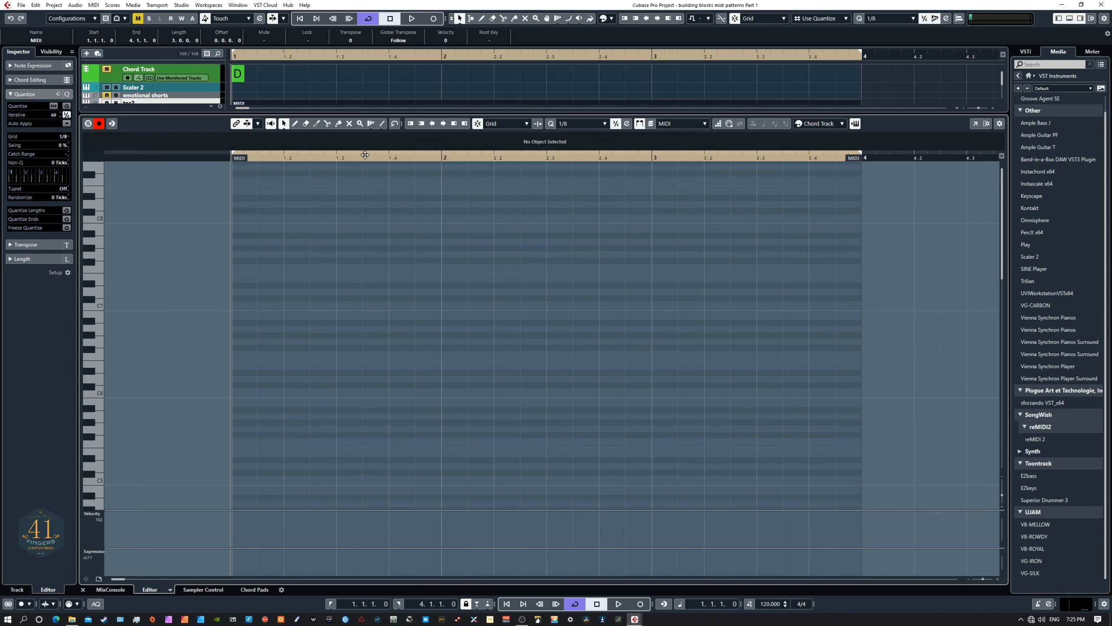
Turn on Step Input in the emptied part and enter a melody of 1/8 notes between C3 and B3 from bar 1 into bar 3
left_click(718, 123)
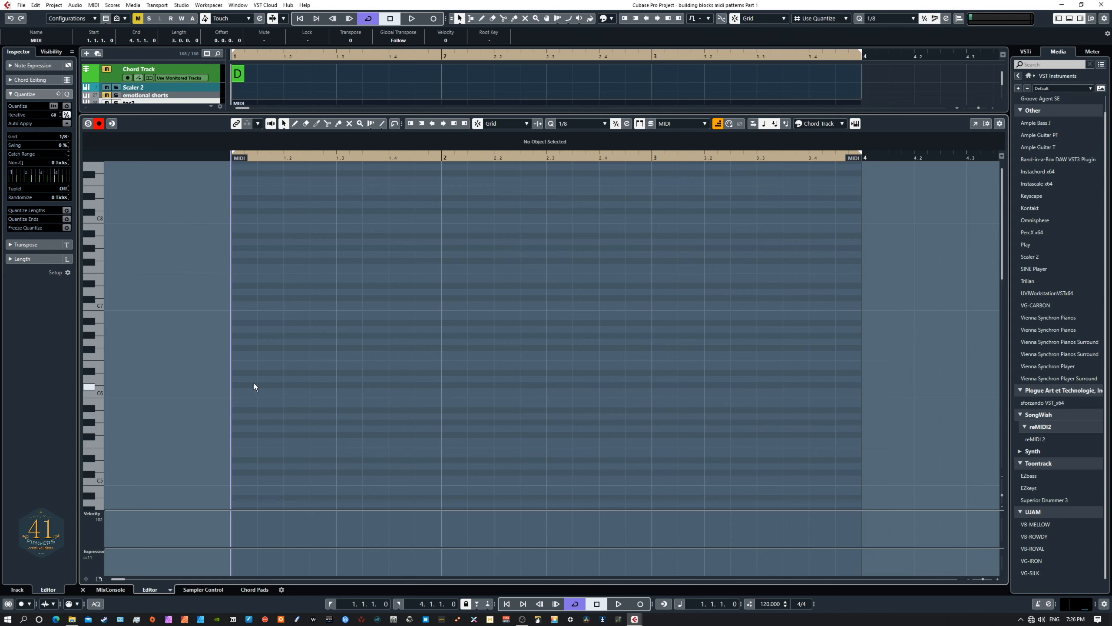
left_click(878, 19)
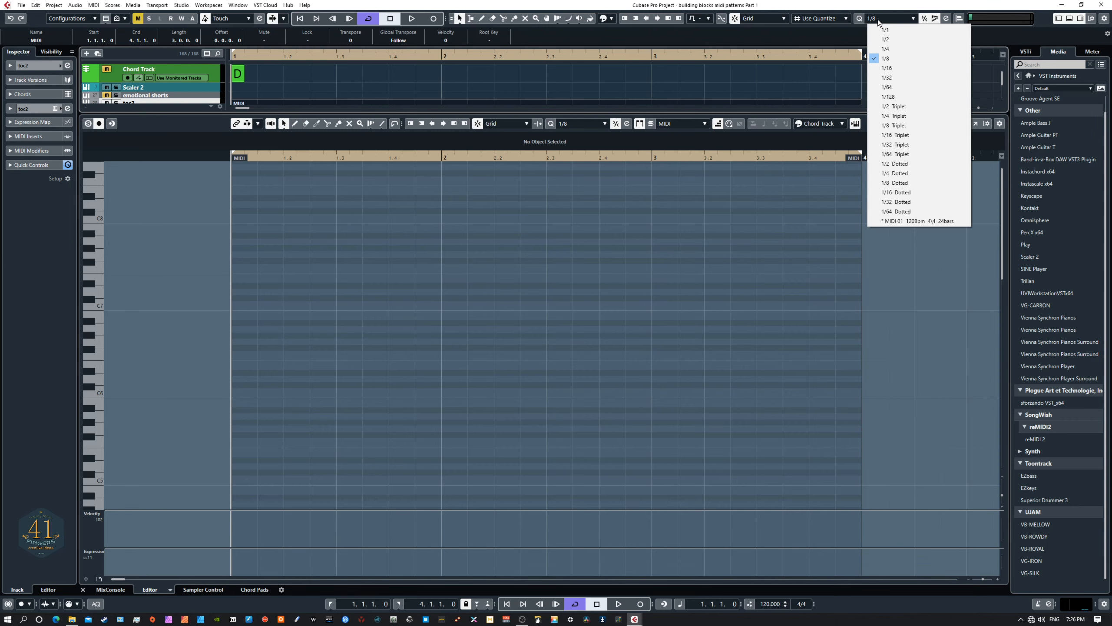
left_click(877, 19)
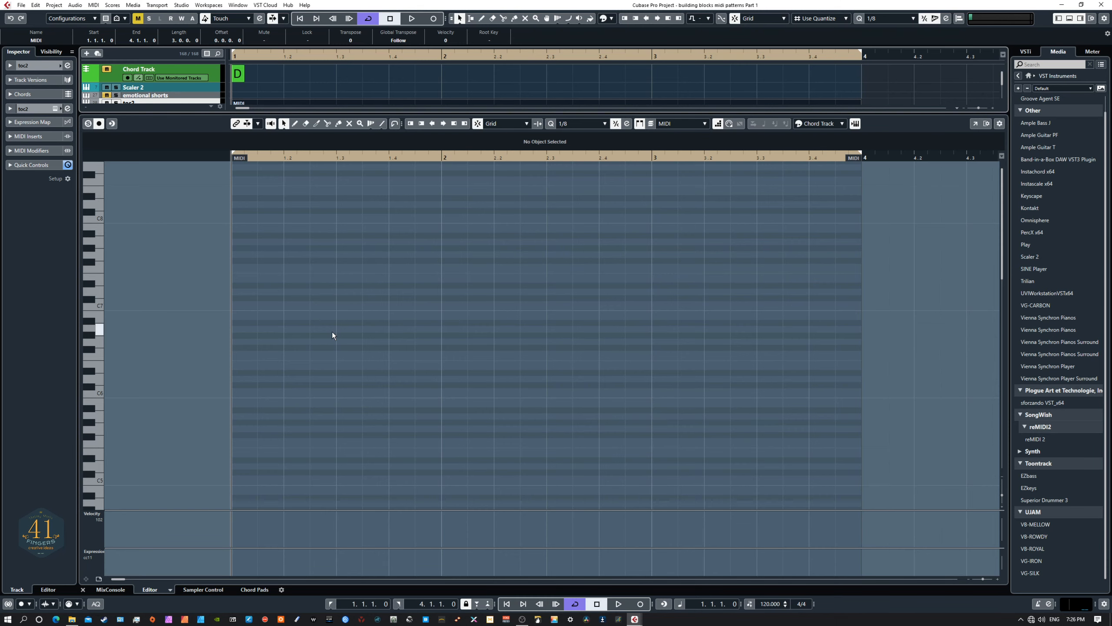
scroll(332, 335, "down", 5)
scroll(332, 335, "down", 5)
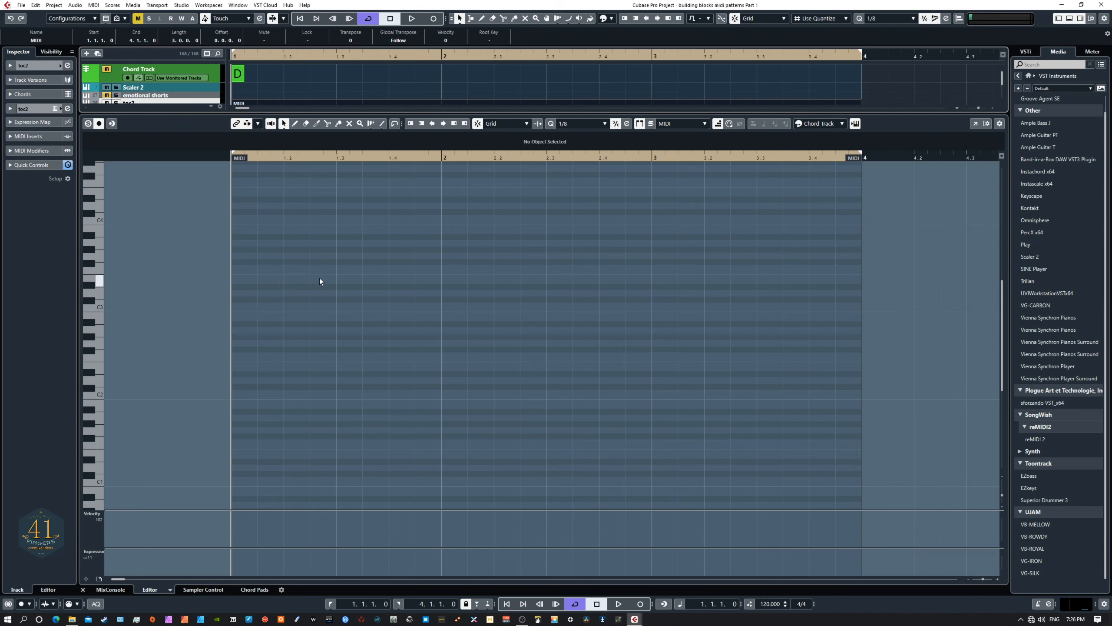
left_click(718, 124)
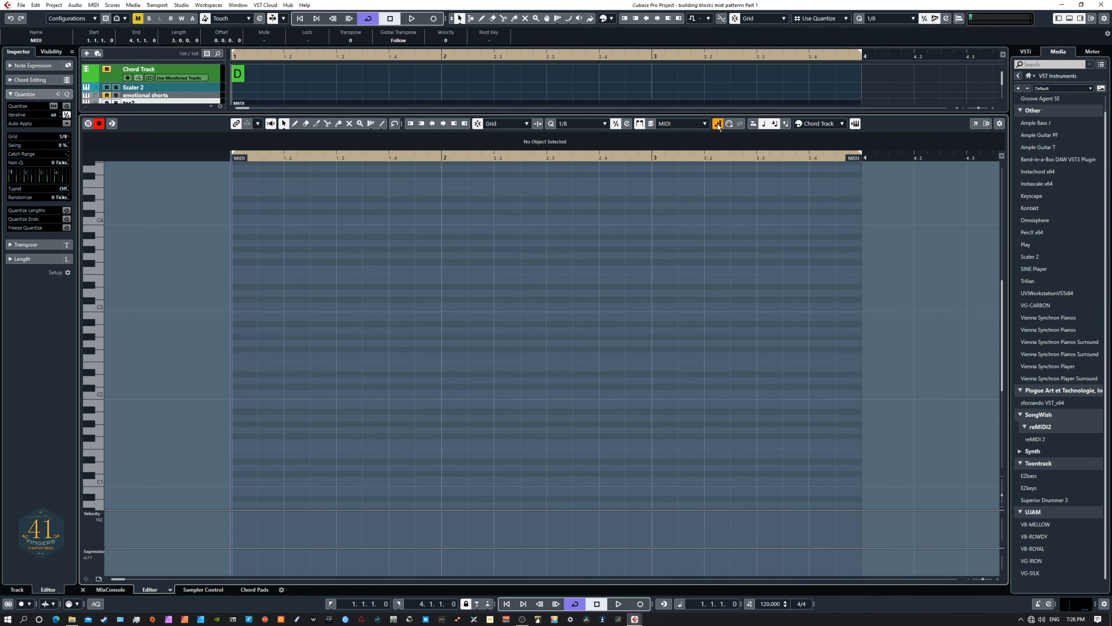
left_click(718, 126)
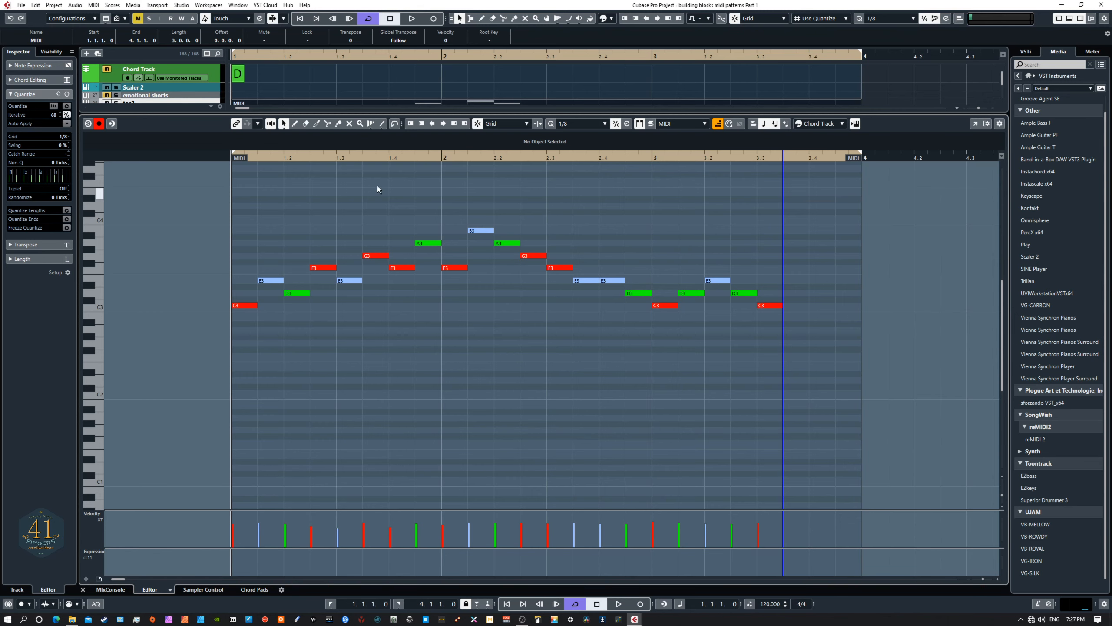
Delete all notes and step-enter a new 1/8-note melody from bar 1, rising from C4 to C5 and falling to F3
left_click_drag(205, 199, 798, 358)
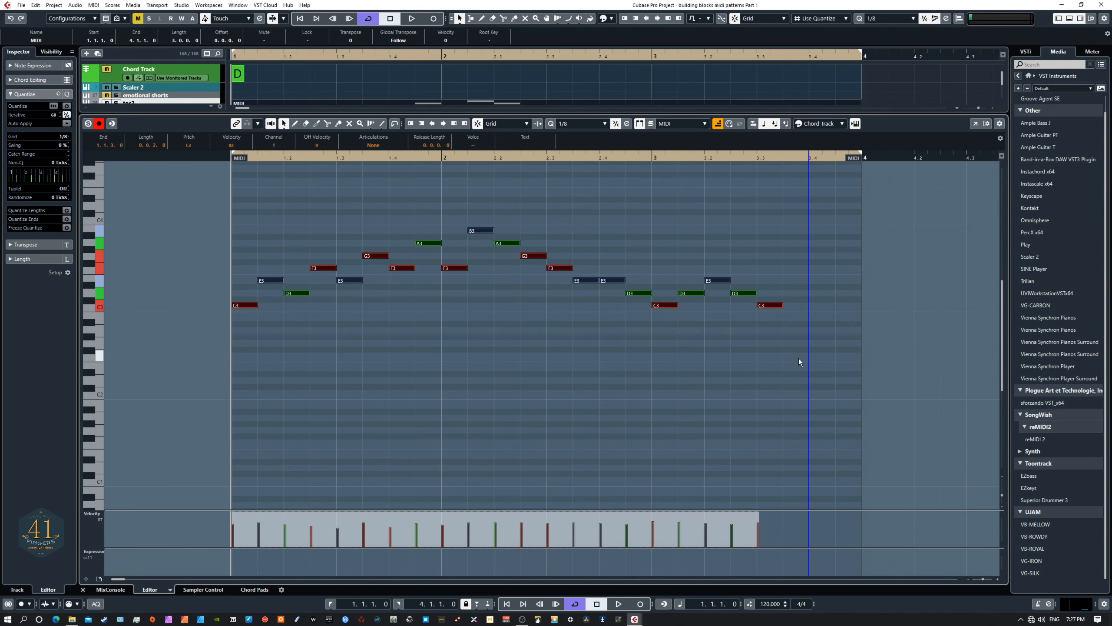
key("Delete")
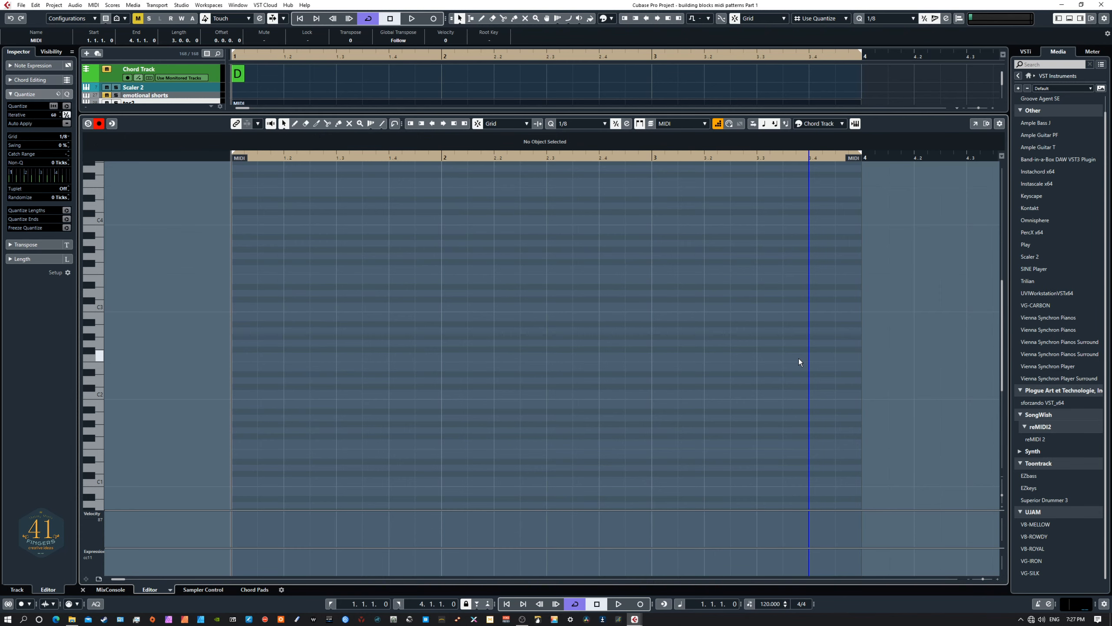
left_click(233, 177)
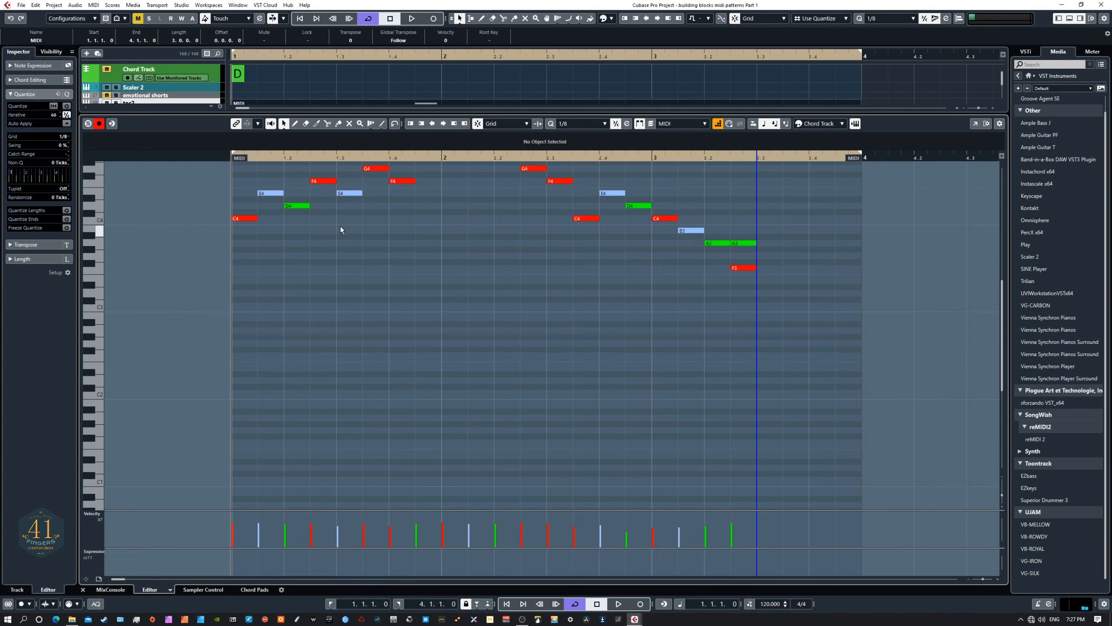
Play the newly entered melody from the start of bar 1 into bar 3 and stop it
scroll(428, 258, "up", 4)
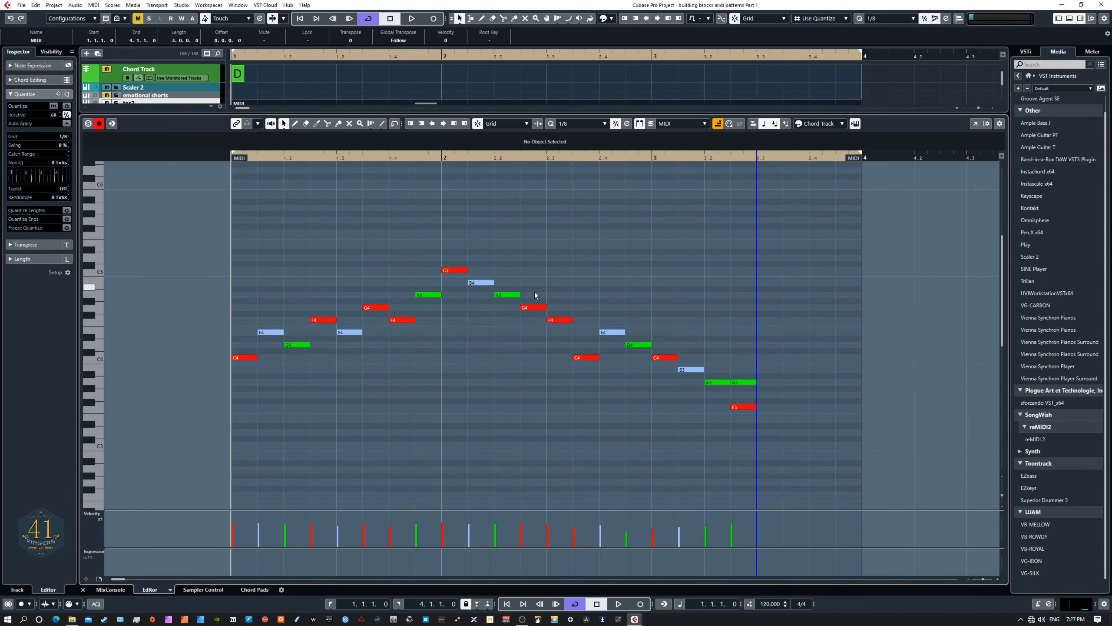
key("space")
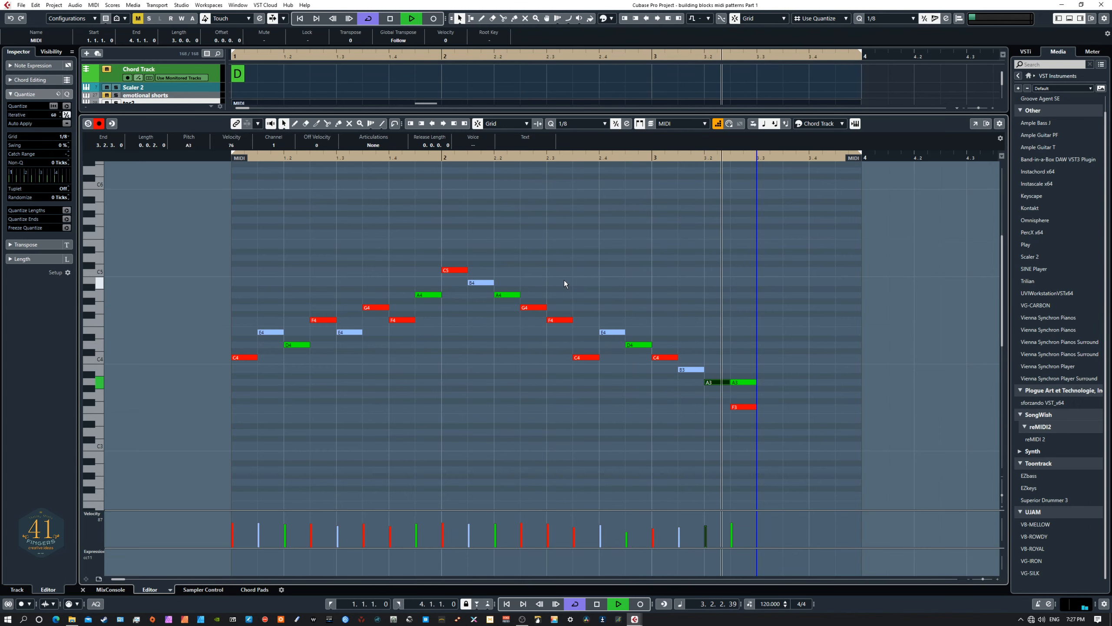
key("space")
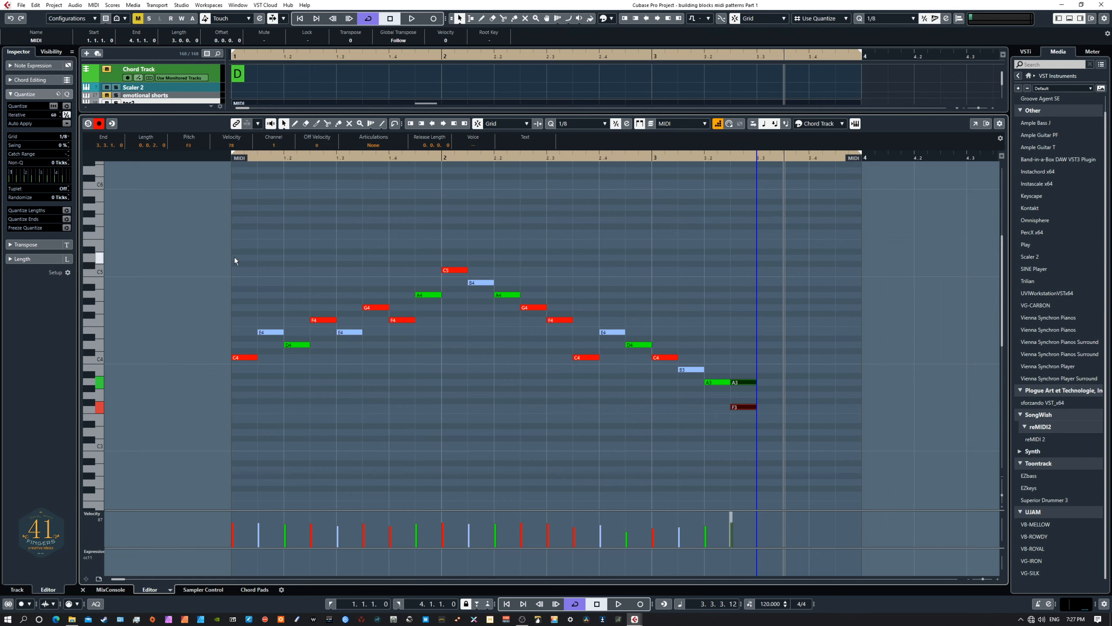
Clear the part and step-enter 1/8 notes from bar 1, alternating C4 with E4, D4 with F4, and E4 with G4
left_click_drag(206, 247, 770, 424)
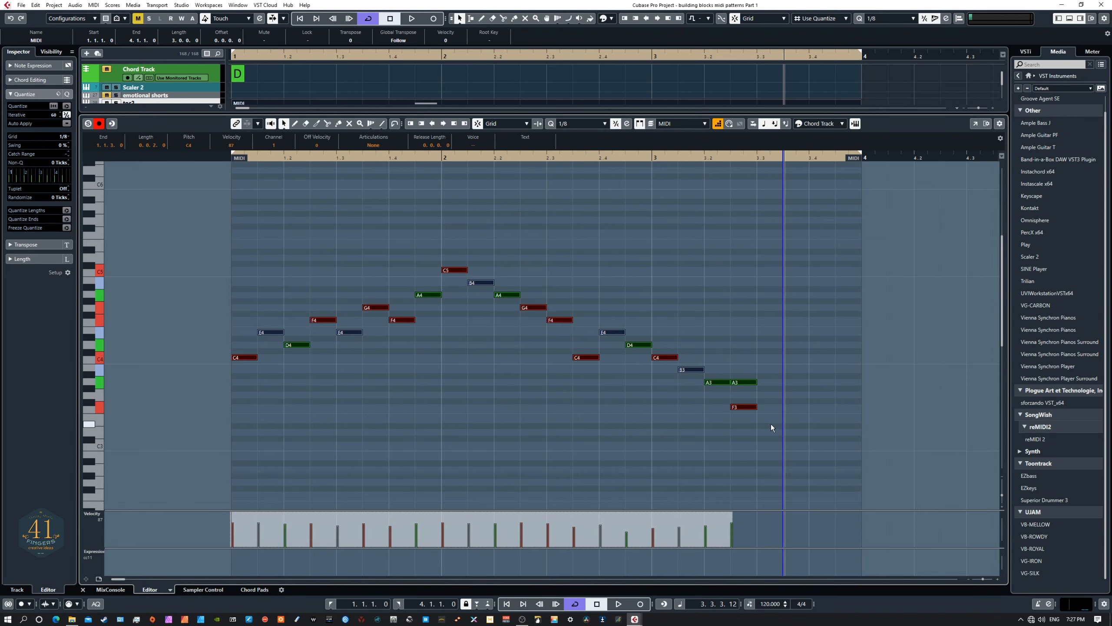
key("Delete")
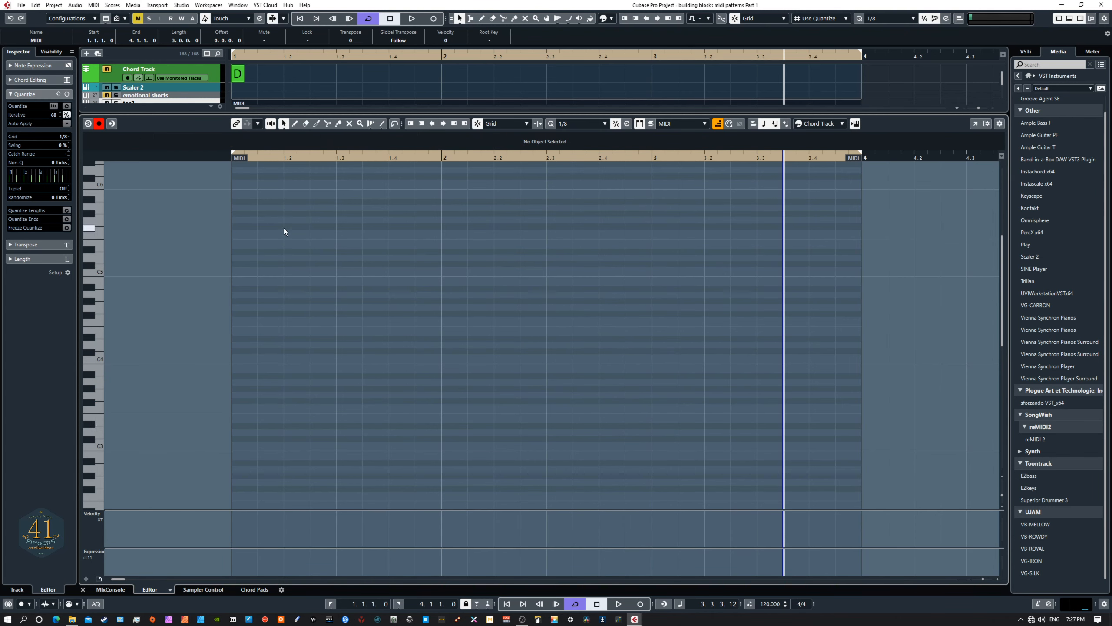
key("Home")
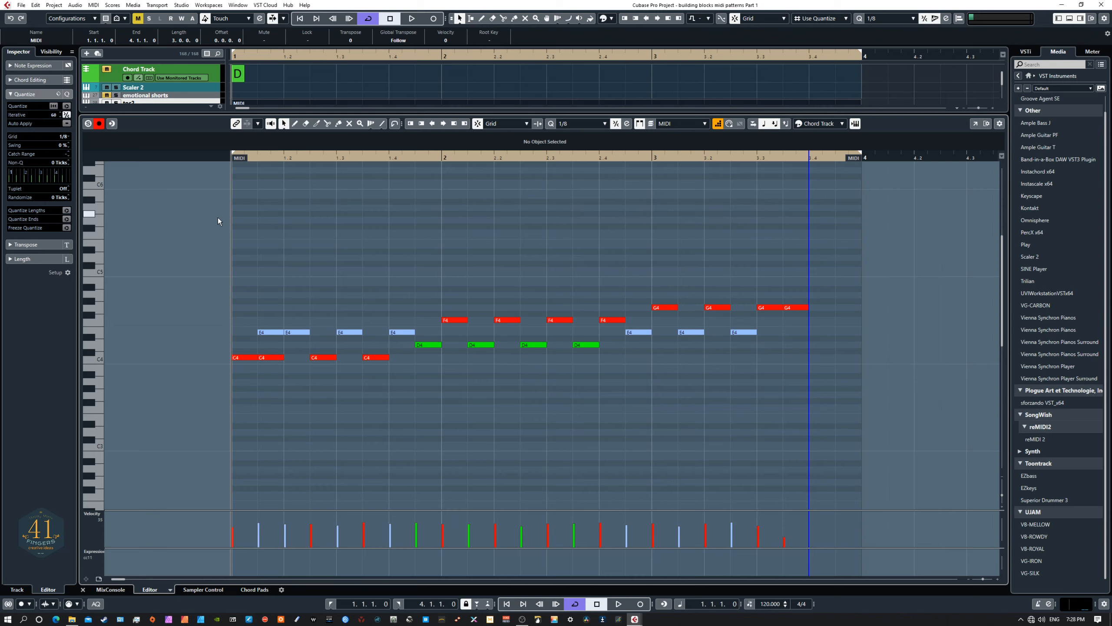
Delete the surplus last G4 note in bar 3
left_click(794, 285)
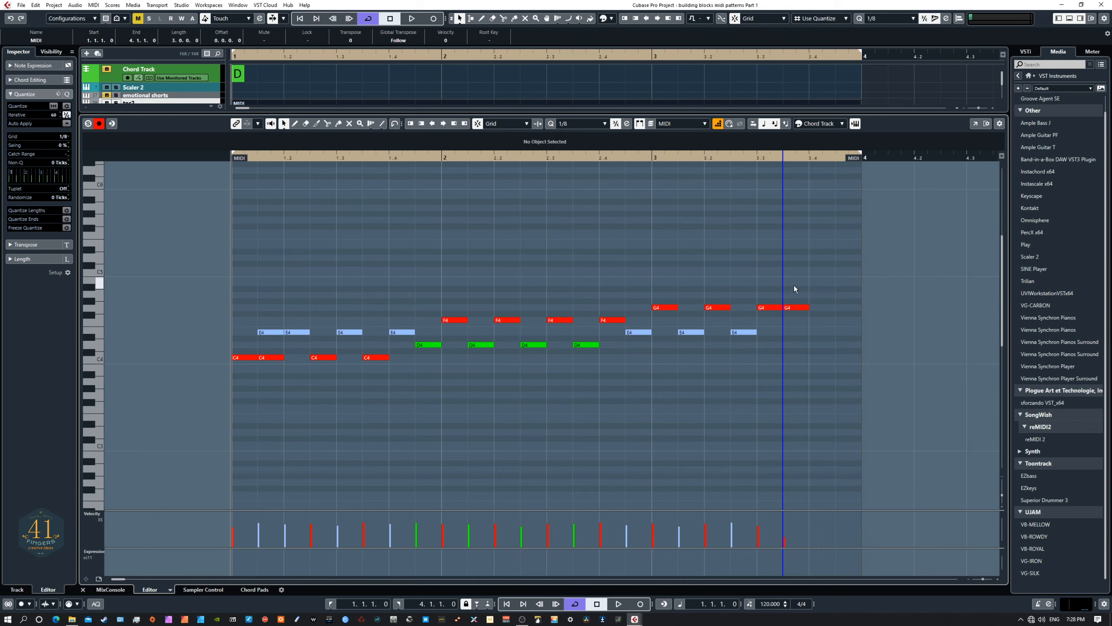
left_click(799, 307)
key("Delete")
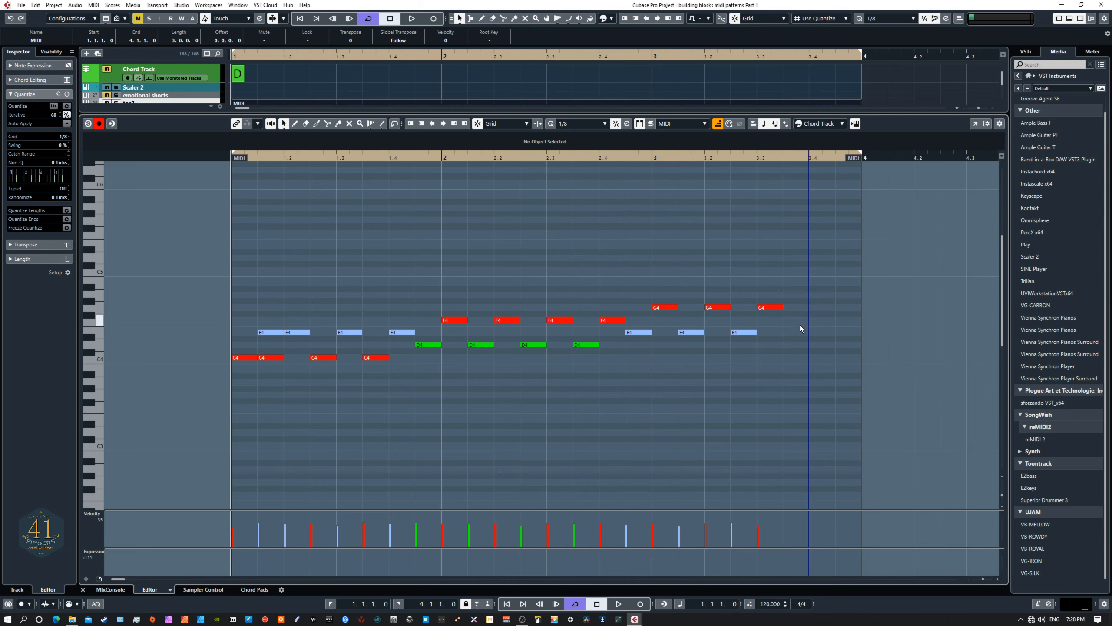
Play the beginning of the pattern briefly and delete the first E4 and the first C4 in bar 1
key("space")
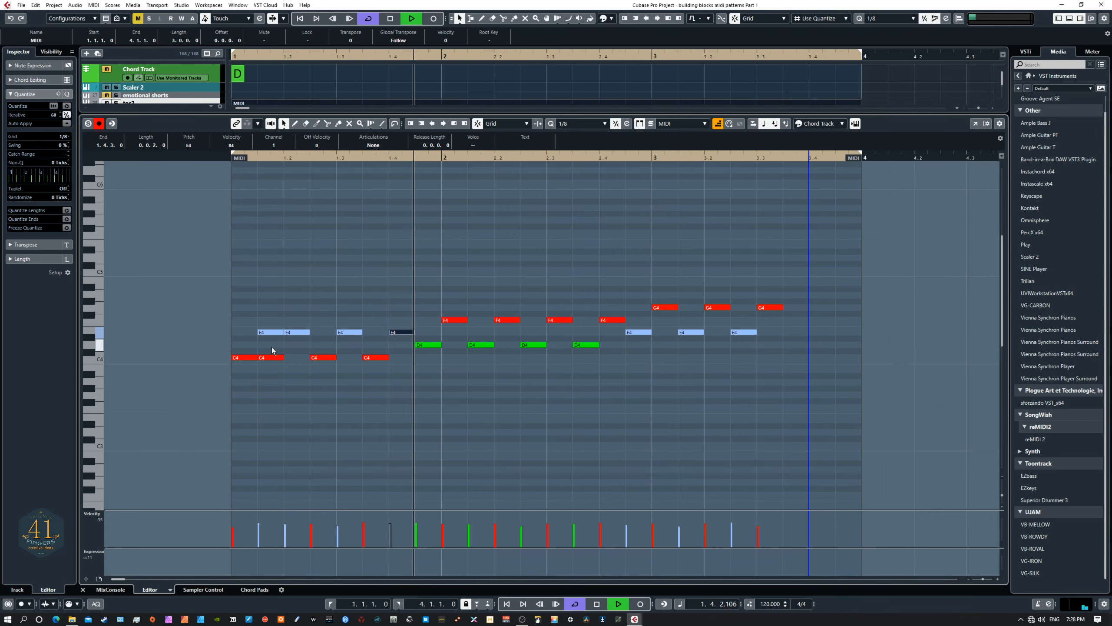
key("space")
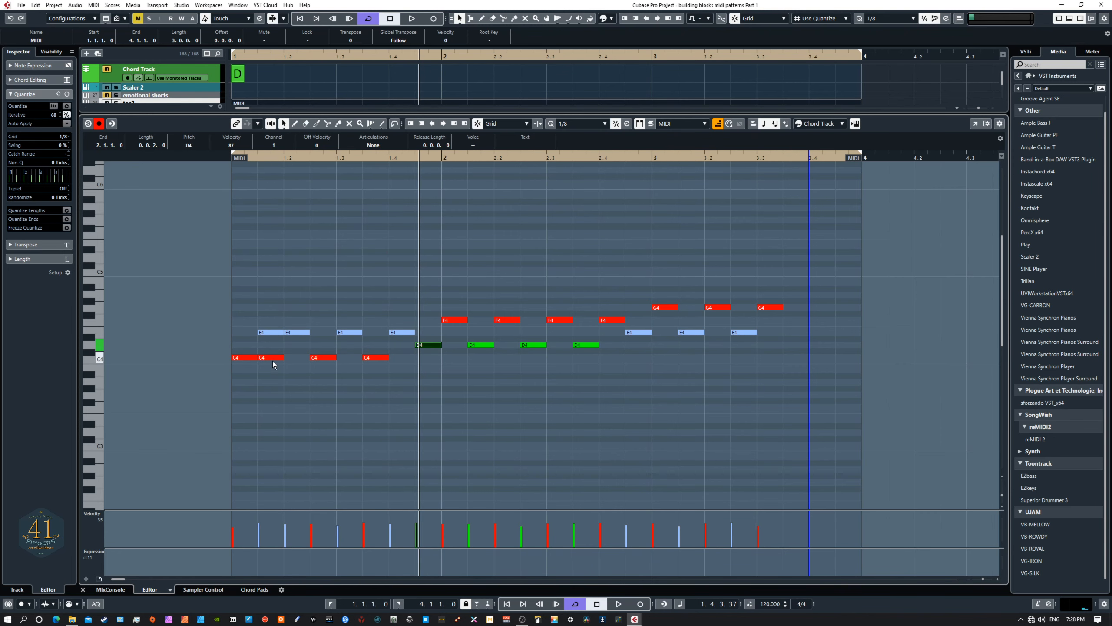
left_click(269, 332)
key("Delete")
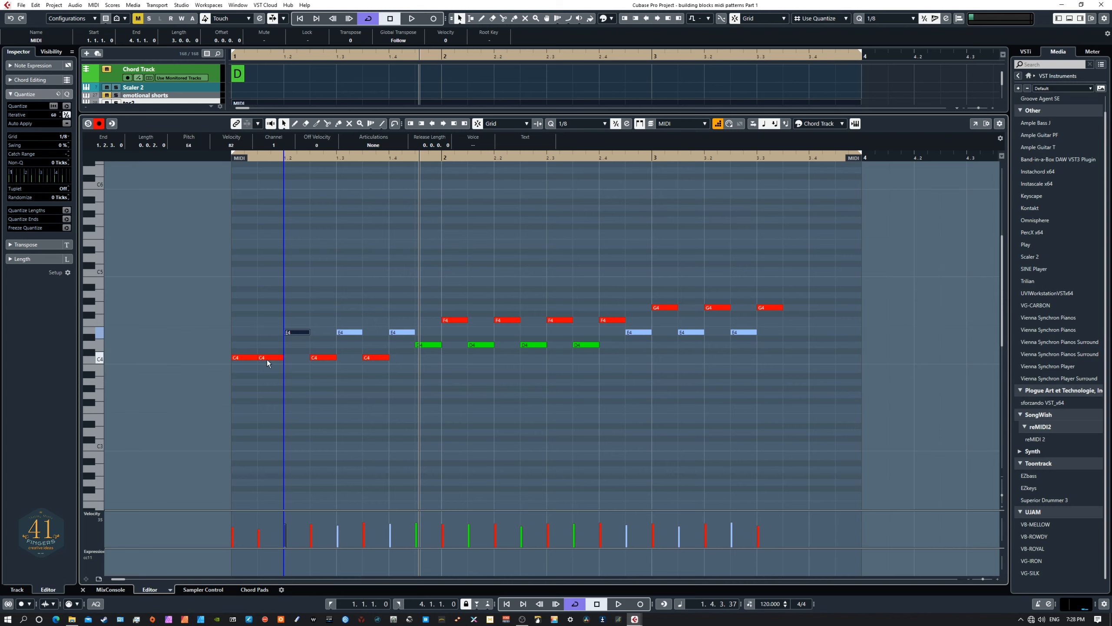
left_click(243, 358)
key("Delete")
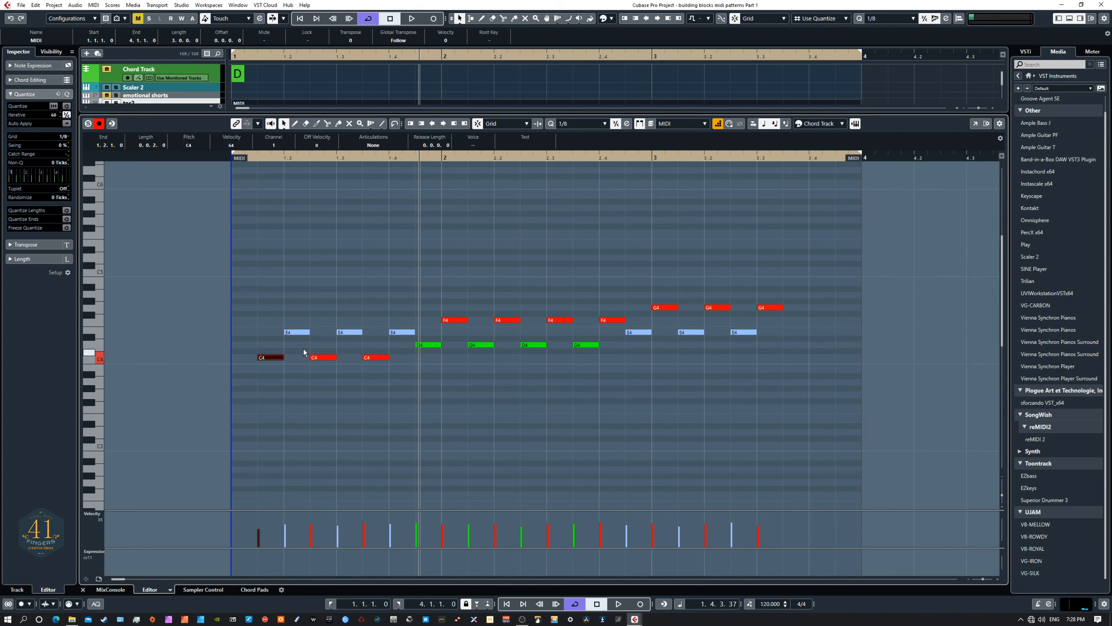
Play the cleaned-up pattern from bar 1 into bar 3 and stop it
key("space")
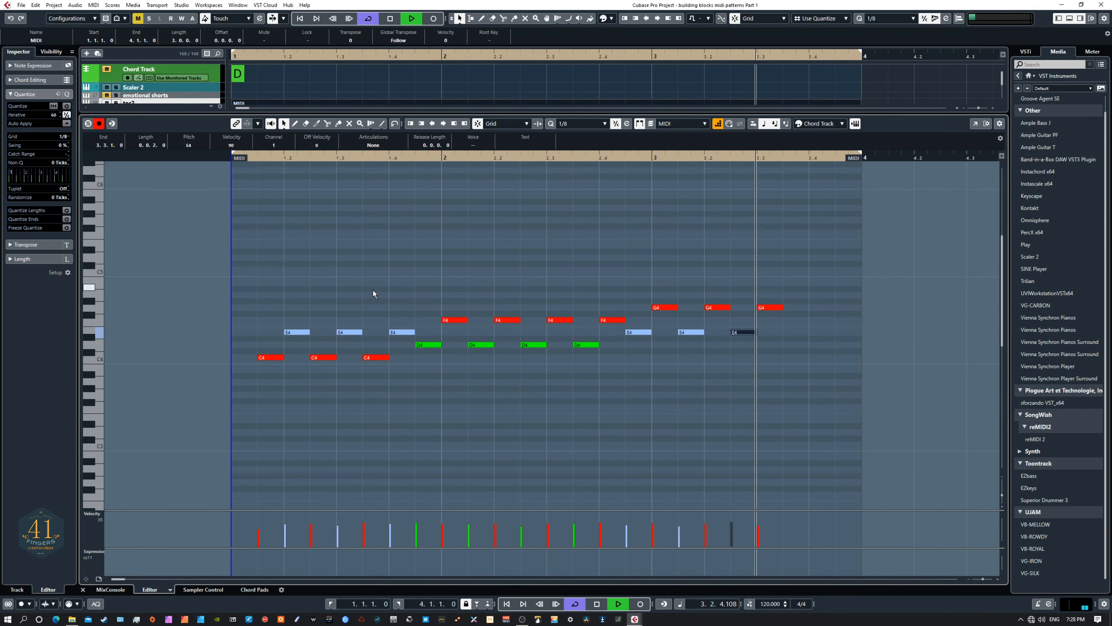
key("space")
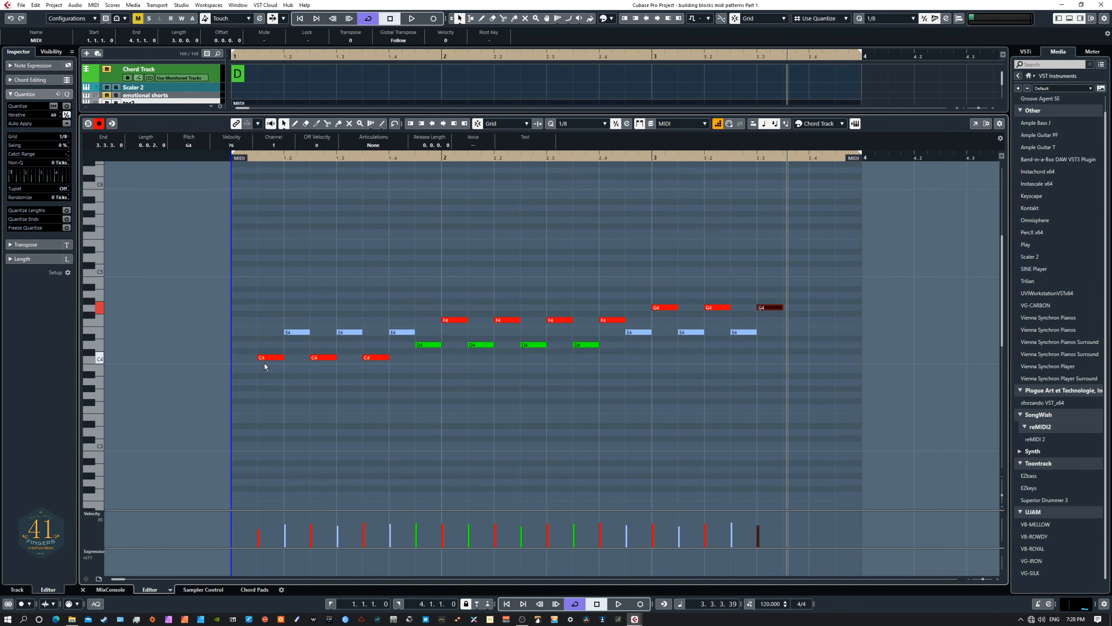
Set the quantize value to 1/4 and draw a row of C2 notes across all three bars with the Line tool
right_click(280, 427)
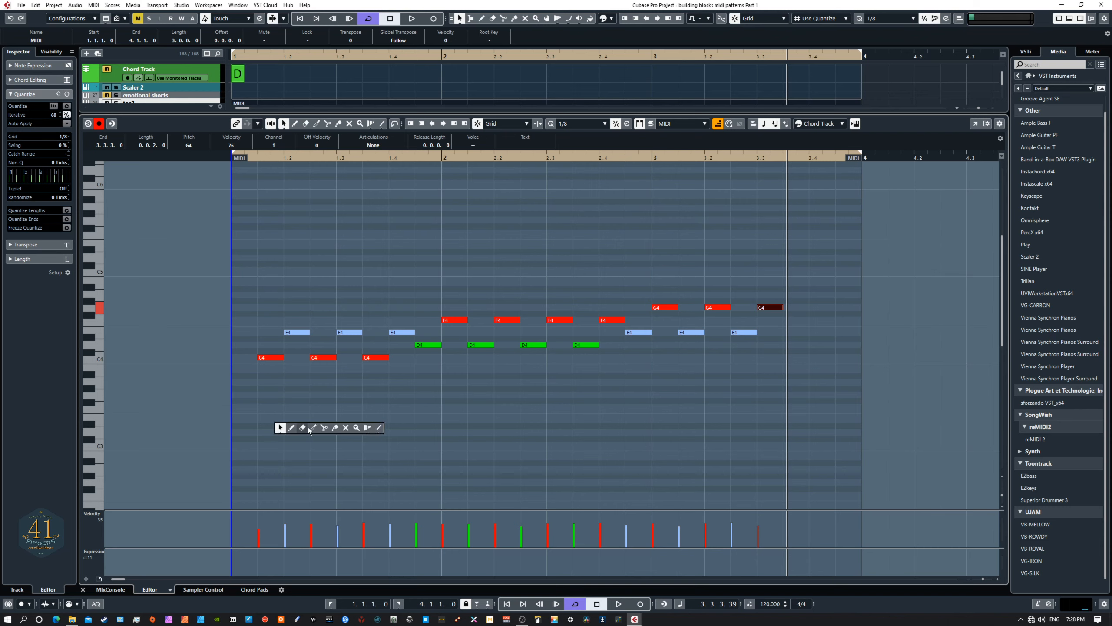
left_click(379, 427)
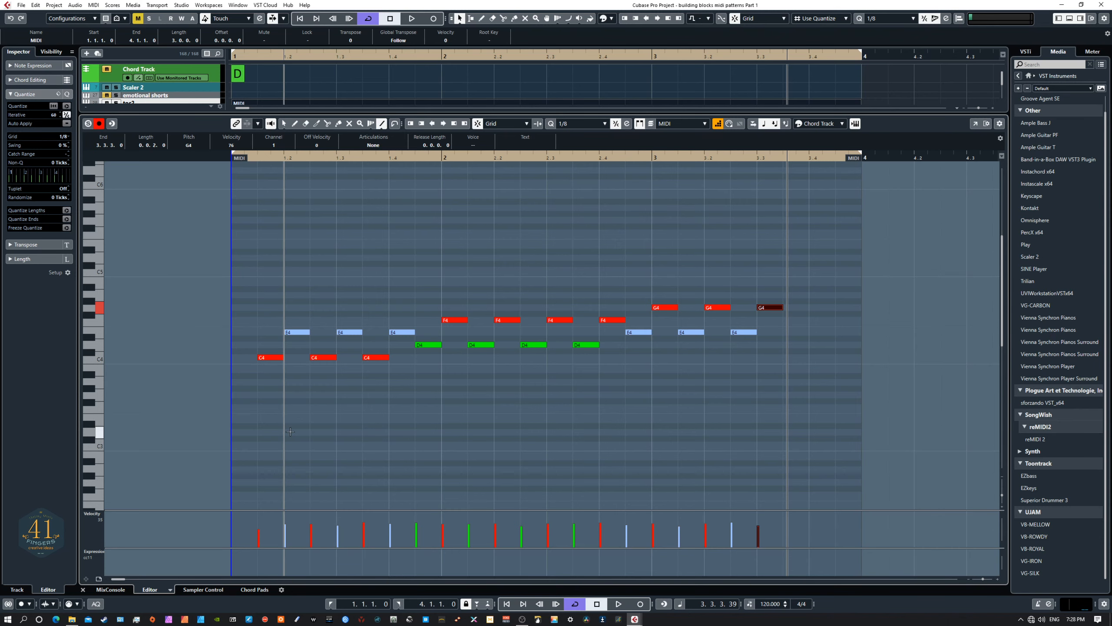
left_click(880, 19)
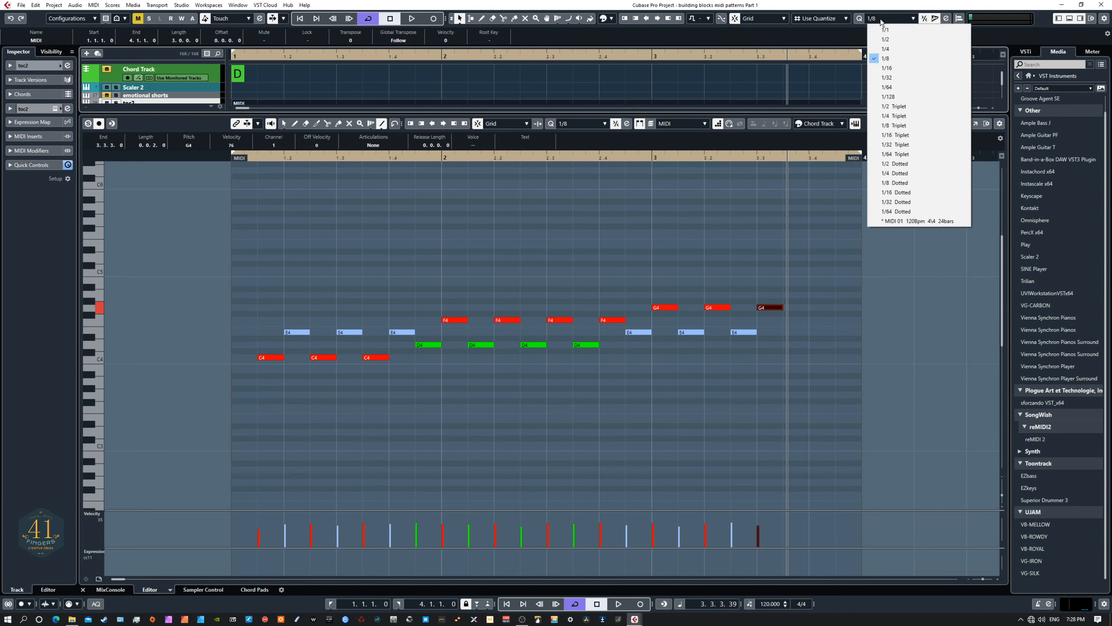
left_click(885, 49)
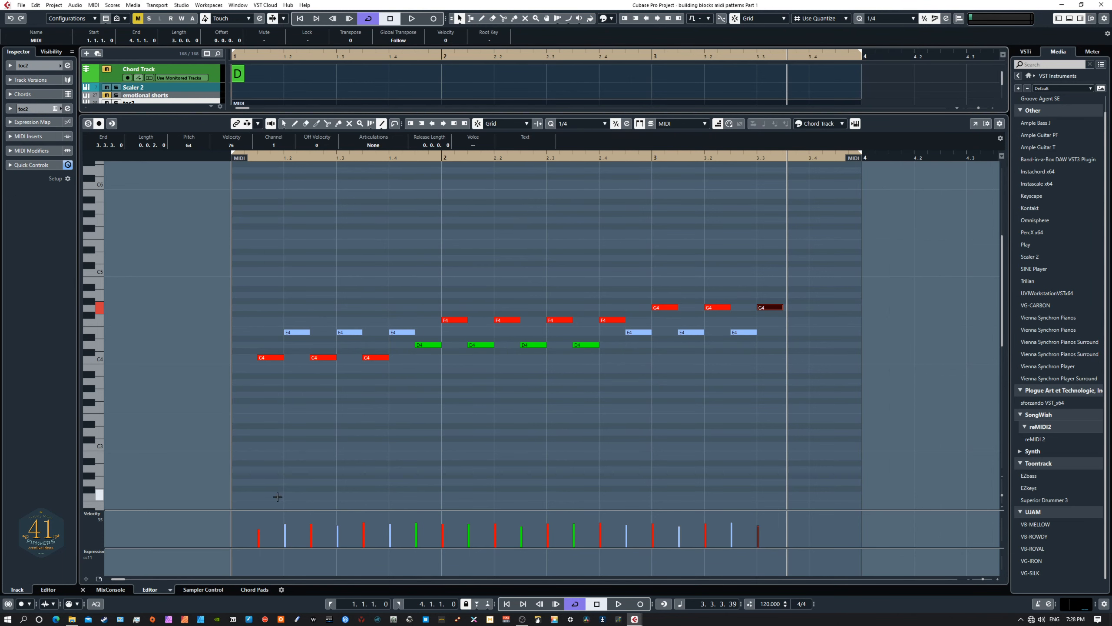
scroll(277, 492, "down", 3)
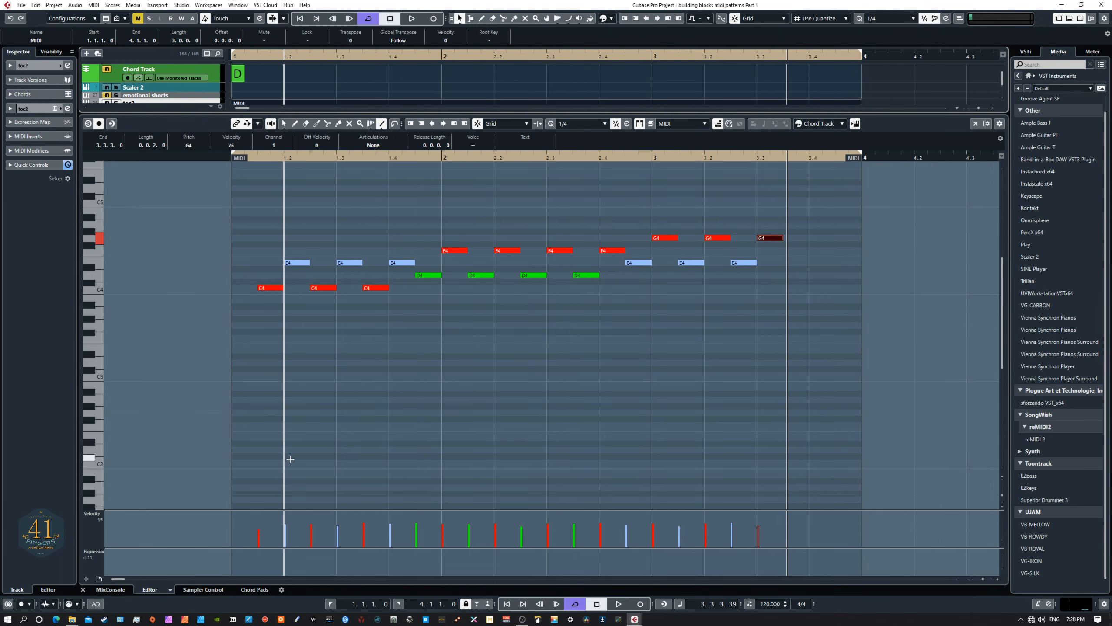
left_click_drag(262, 464, 816, 464)
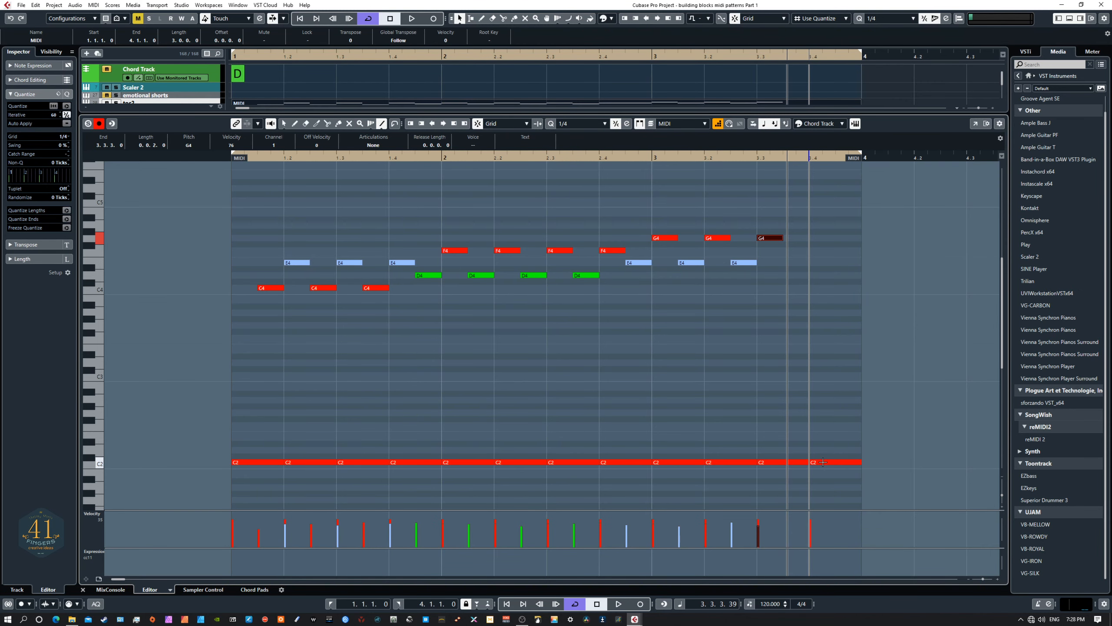
Select the whole row of C2 bass notes and transpose it up two semitones to D2
right_click(238, 438)
left_click(252, 424)
left_click_drag(211, 437, 870, 480)
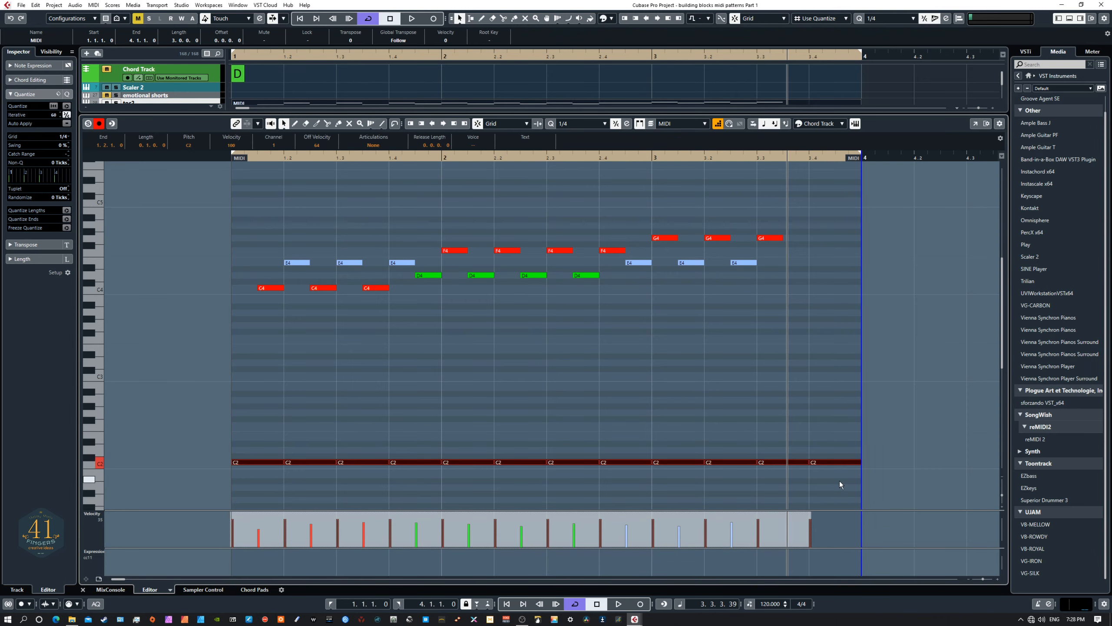
key("Up")
key("Up")
Raise the melody's C4, F4 and G4 notes by one semitone each to C#4, F#4 and G#4
left_click_drag(219, 275, 374, 293)
key("Up")
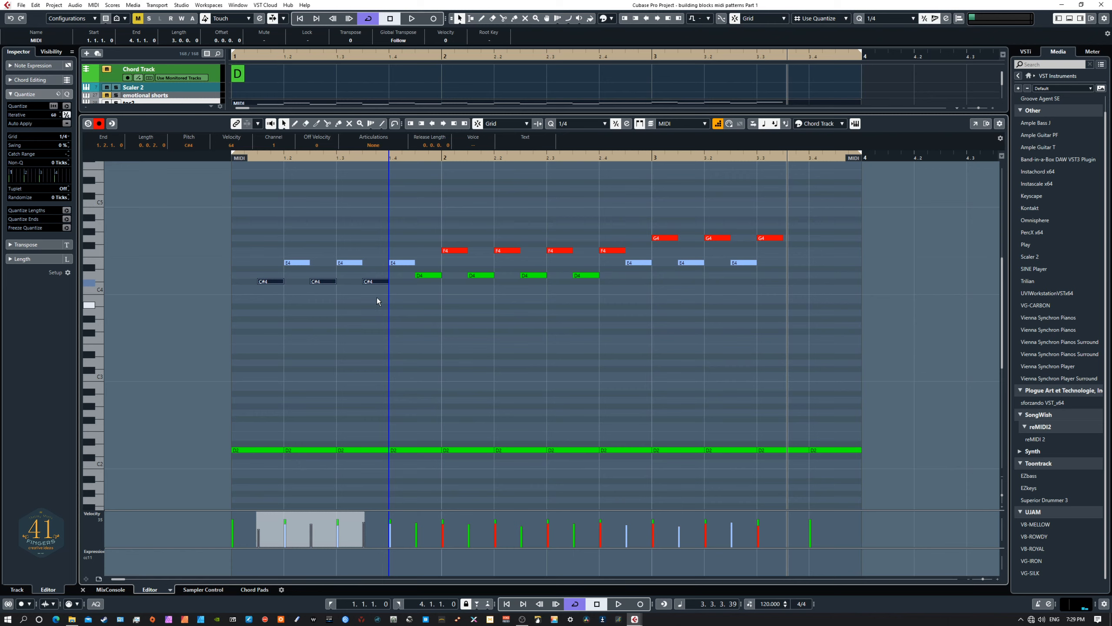
left_click_drag(435, 236, 771, 245)
key("Up")
key("Up")
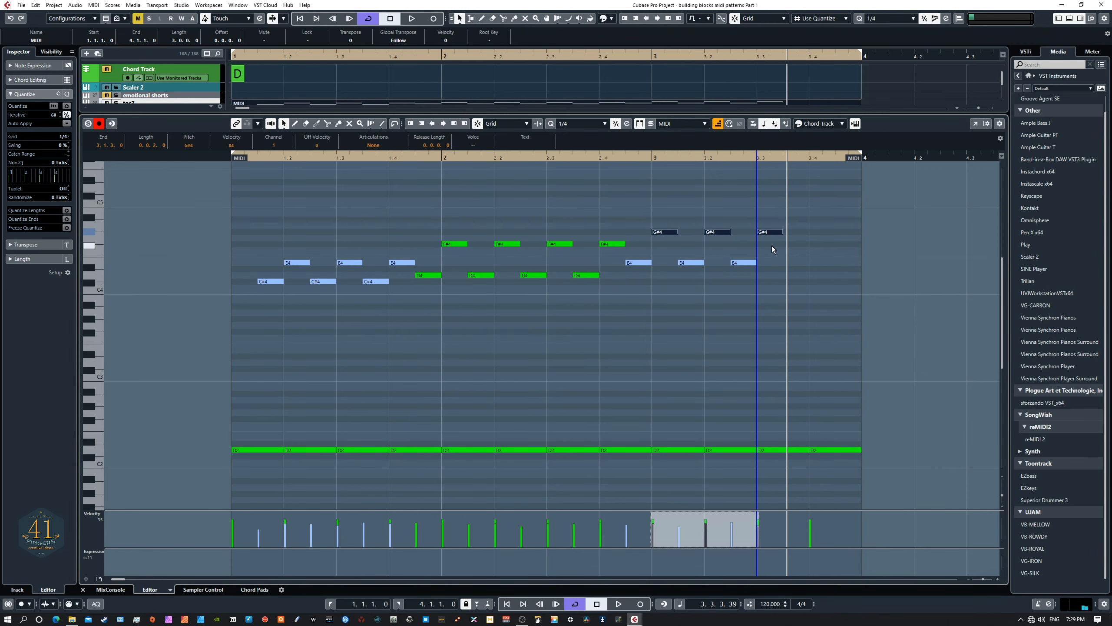
Return to the start of bar 1 and play the melody together with the D2 bass line
key("KP_Decimal")
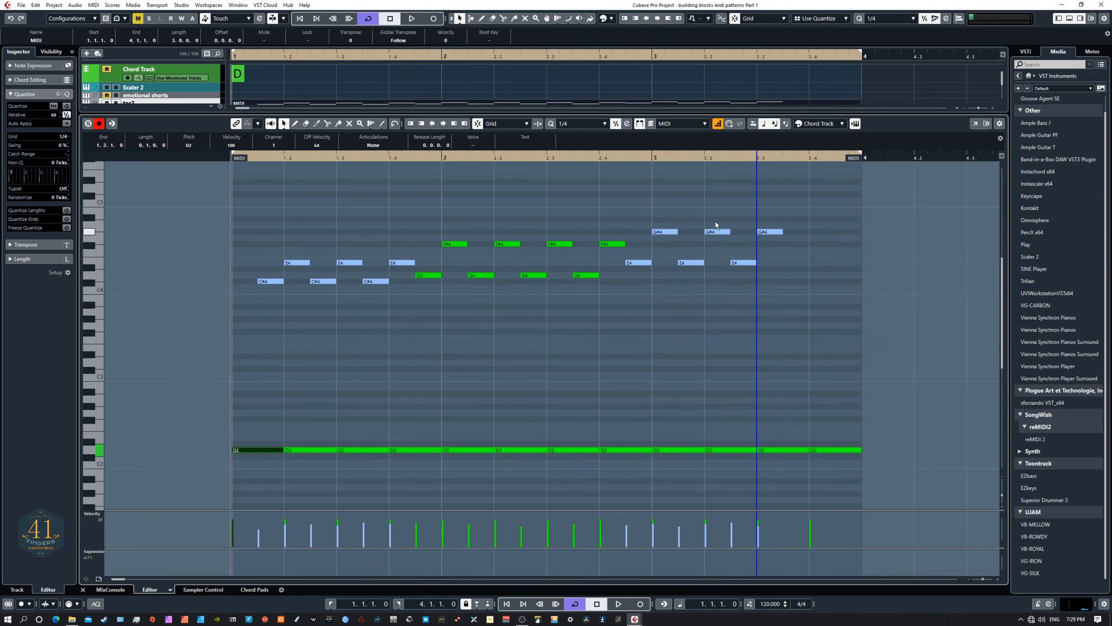
key("space")
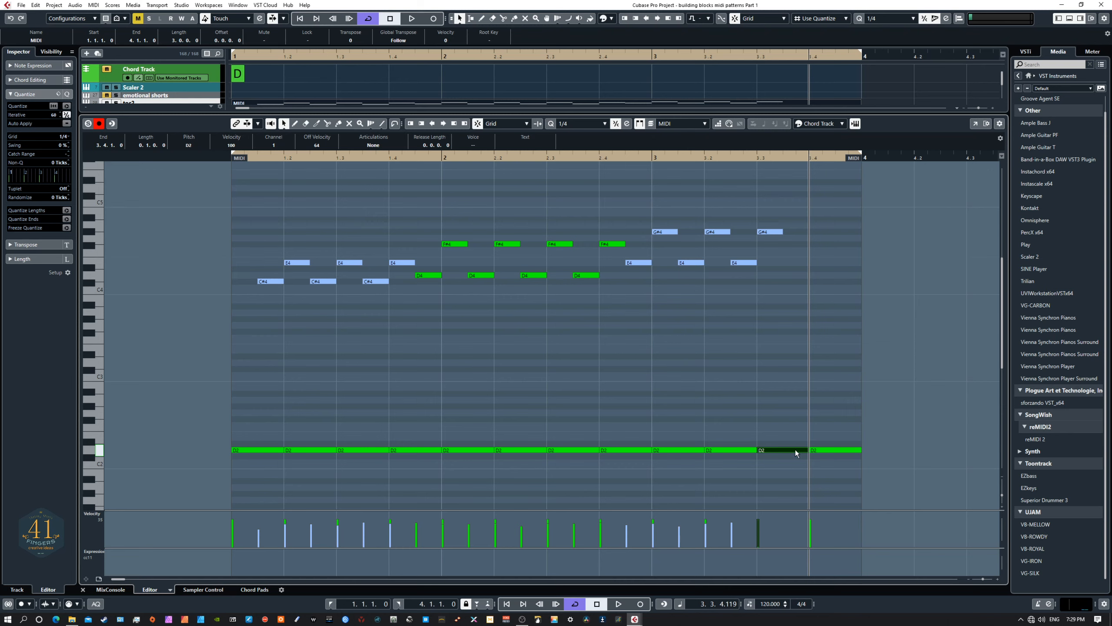
Raise the bass note on beat 4 of bar 2 to F#2 and the one on beat 1 of bar 3 to E2
left_click(626, 449)
key("Up")
key("Up")
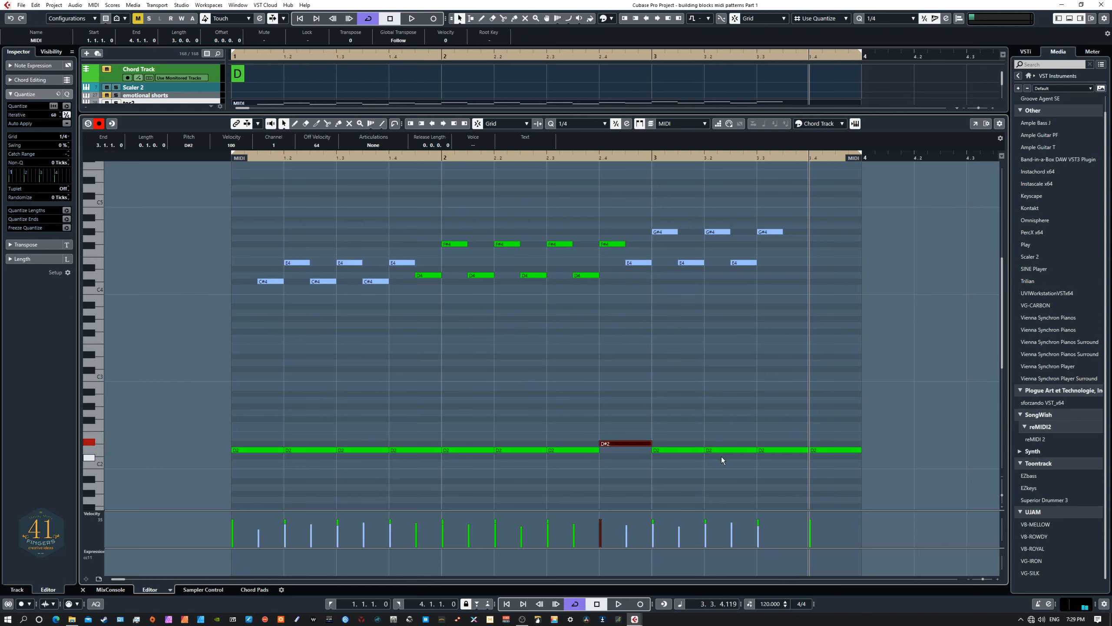
key("Up")
key("Up")
left_click(682, 451)
key("Up")
key("Up")
key("Up")
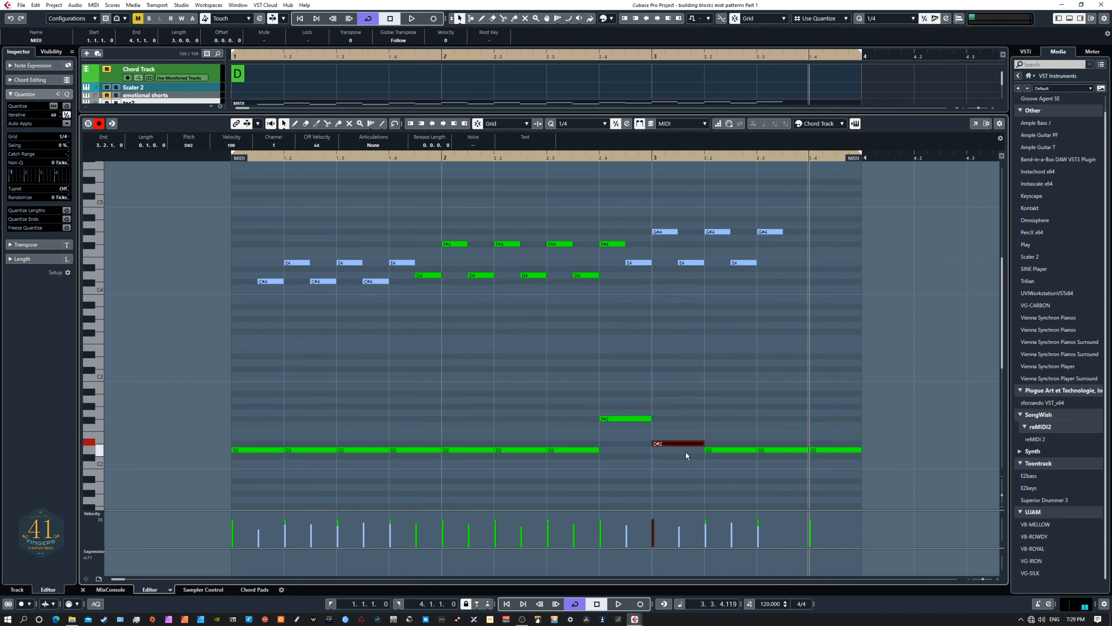
key("Down")
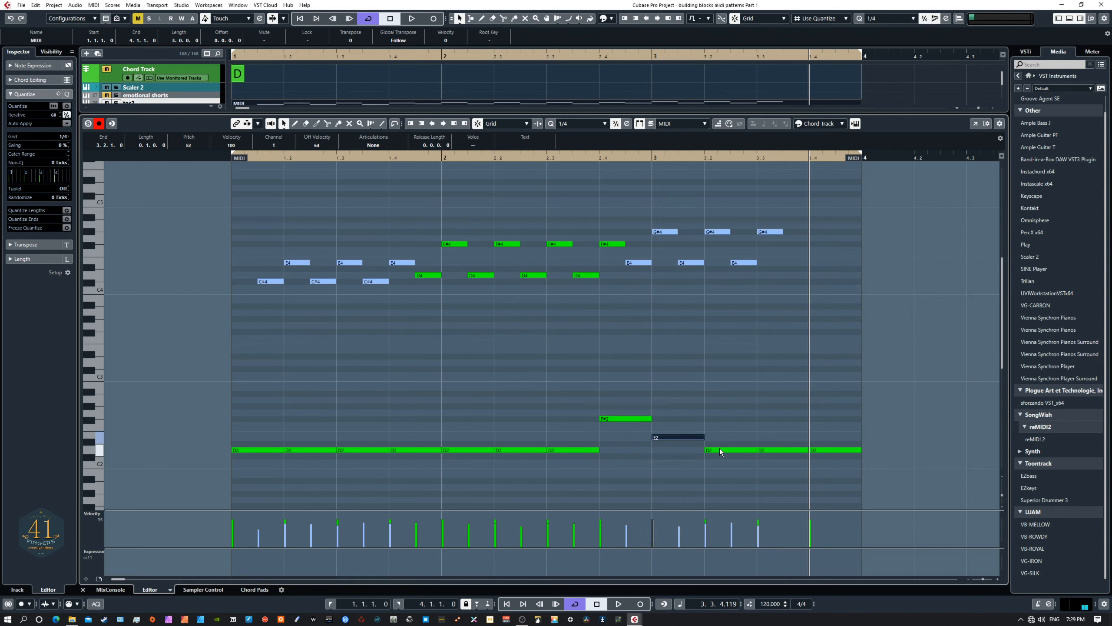
Raise the bass note on beat 4 of bar 2 to A2 and the one on beat 1 of bar 3 to F#2
left_click(624, 419)
key("Up")
key("Up")
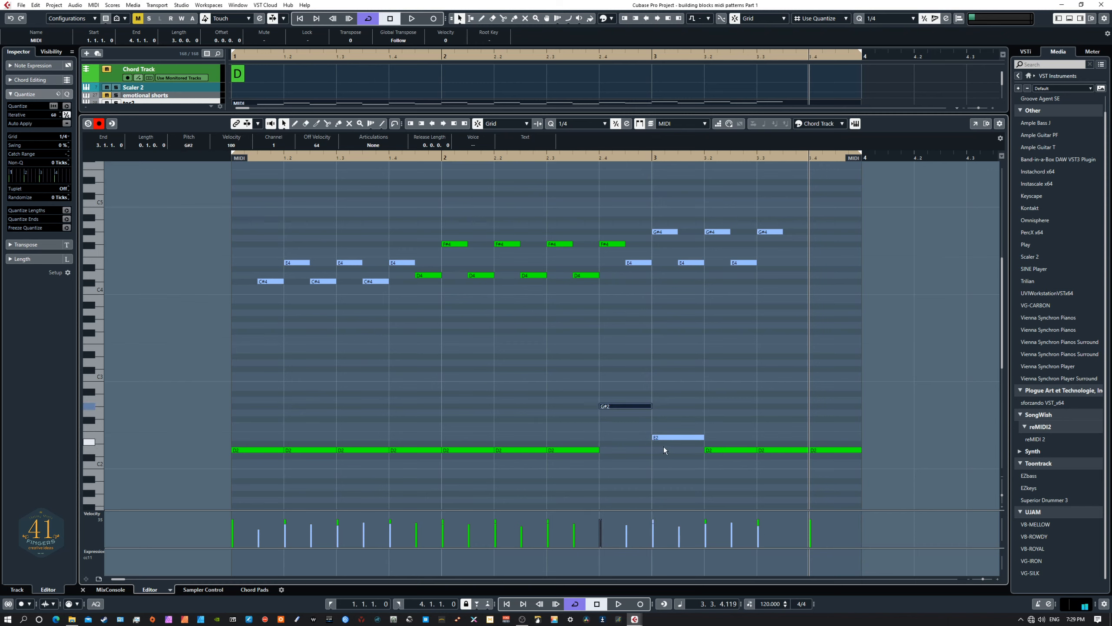
key("Up")
left_click(676, 438)
key("Up")
key("Up")
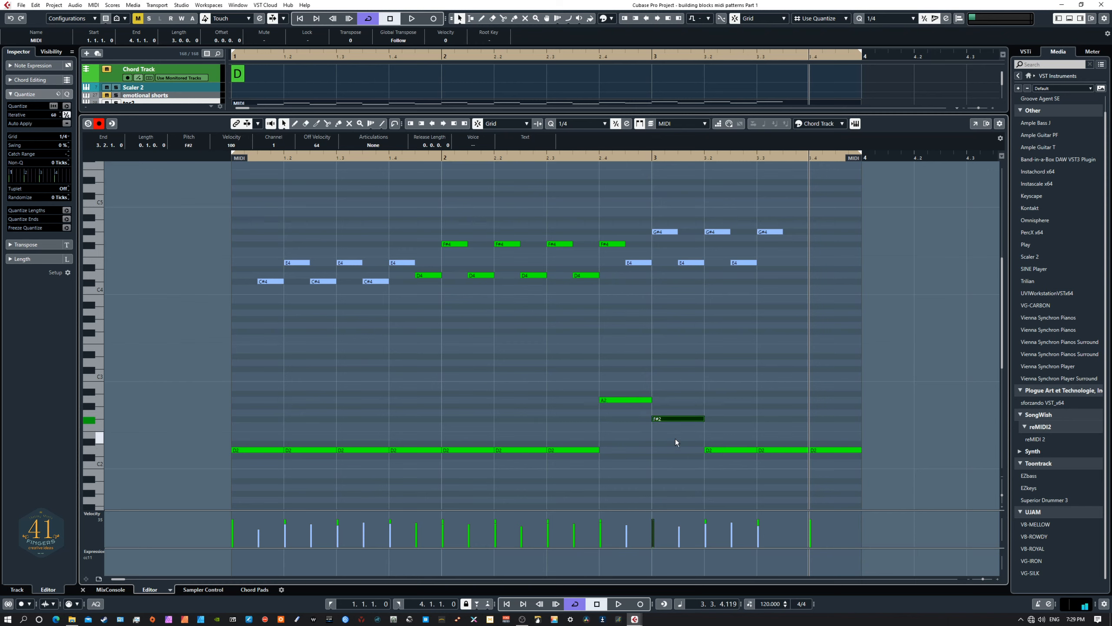
Raise the bass note on beat 2 of bar 3 to E2 and play the pattern from bar 1
left_click(732, 451)
key("Up")
key("Up")
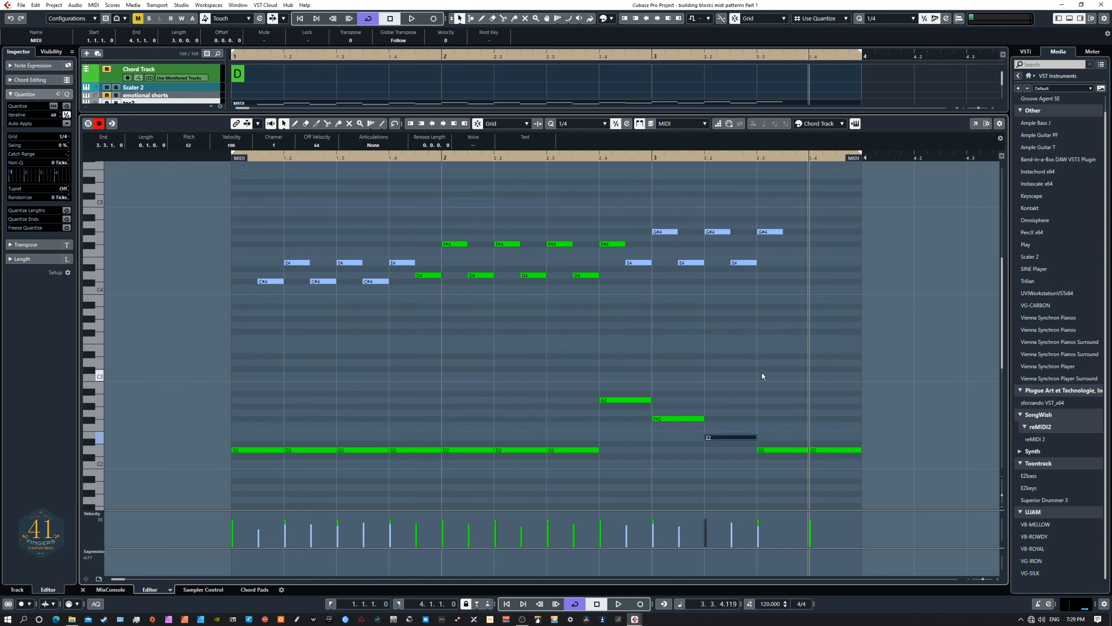
key("space")
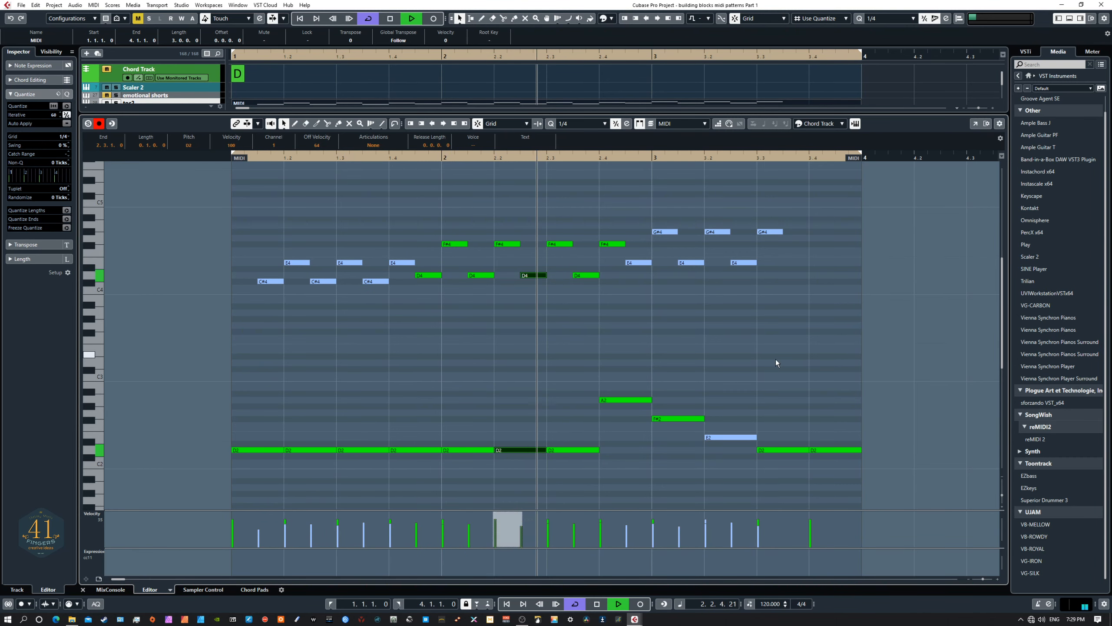
Stop playback and bring the bass line and the lower octaves of the key editor into view
key("space")
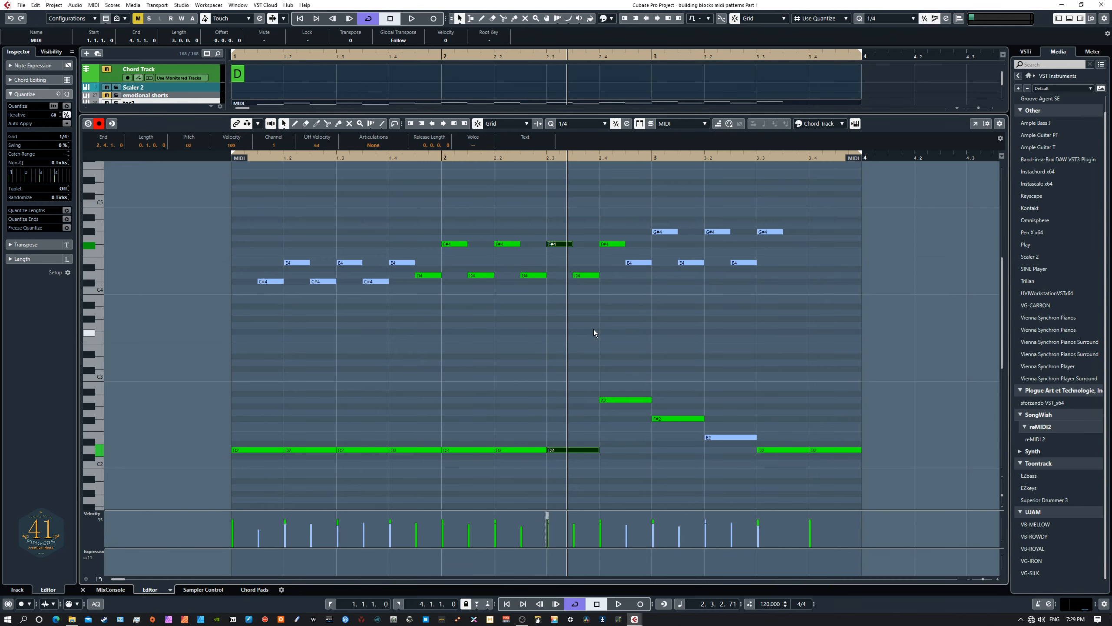
scroll(595, 314, "down", 3)
scroll(599, 314, "up", 3)
scroll(599, 315, "up", 3)
scroll(600, 315, "down", 6)
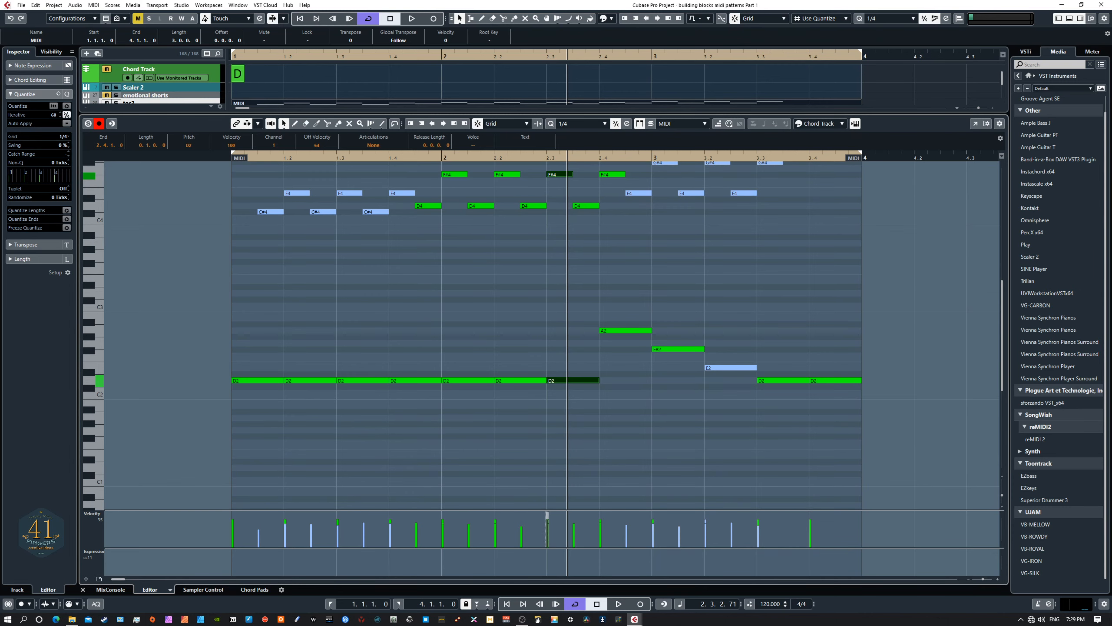
Open the toc2 track's instrument to examine the STRINGS Full Staccato preset and its slots, and close it
key("F11")
left_click_drag(243, 227, 252, 145)
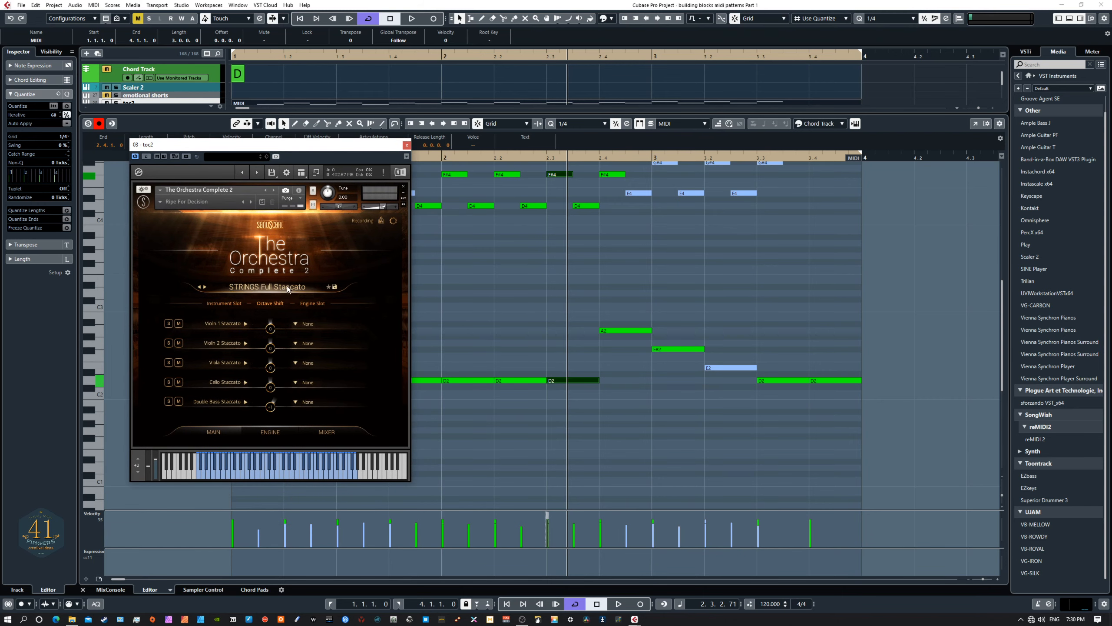
left_click_drag(0, 175, 0, 145)
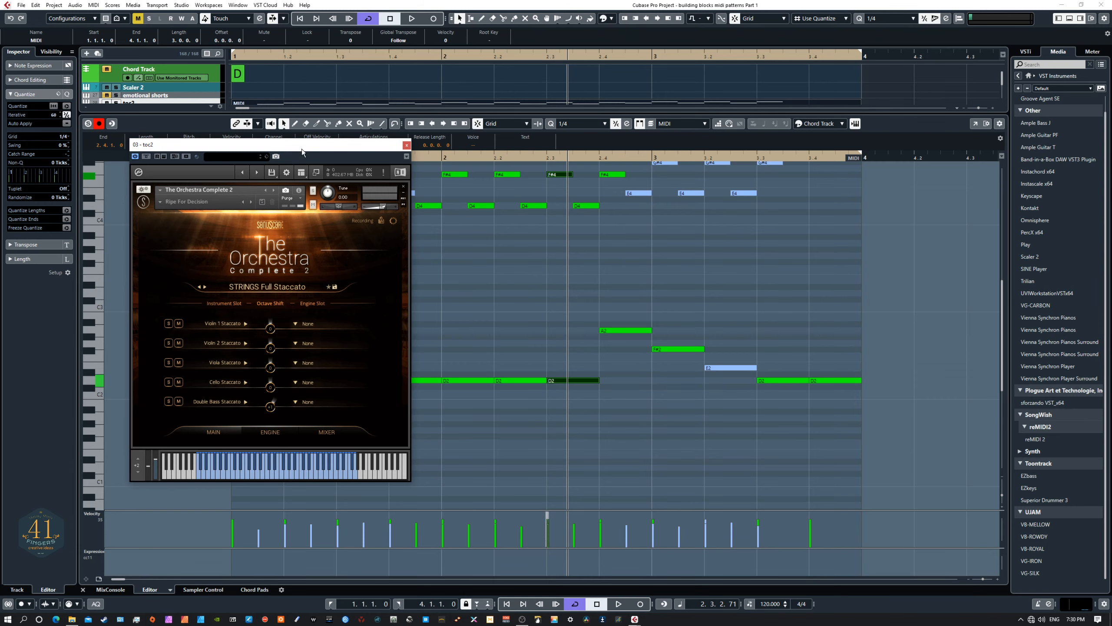
left_click_drag(301, 148, 233, 91)
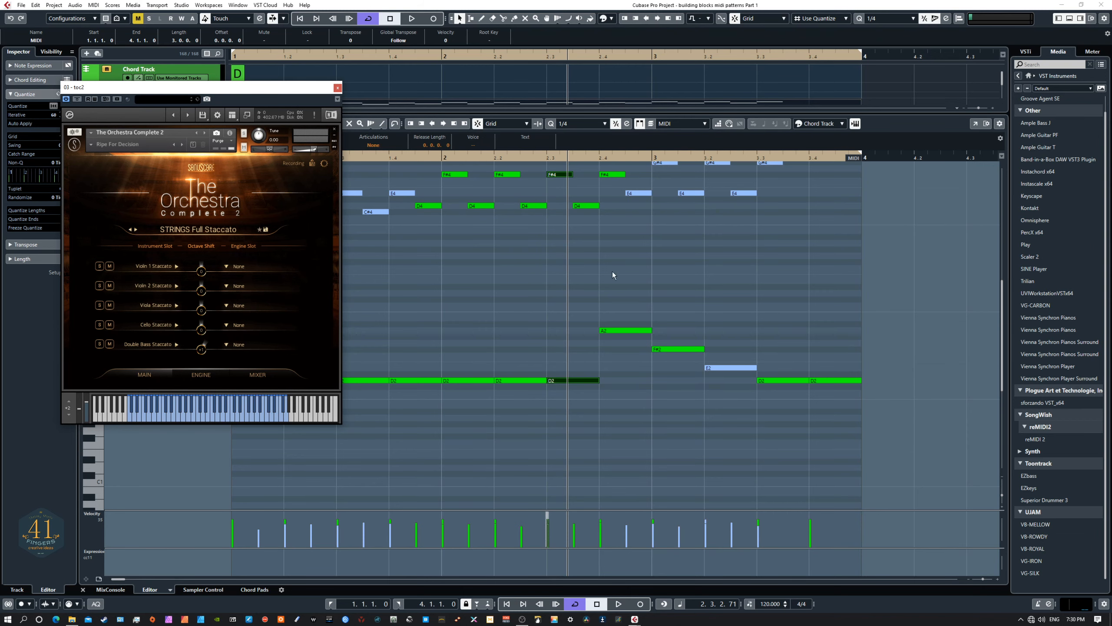
left_click(337, 88)
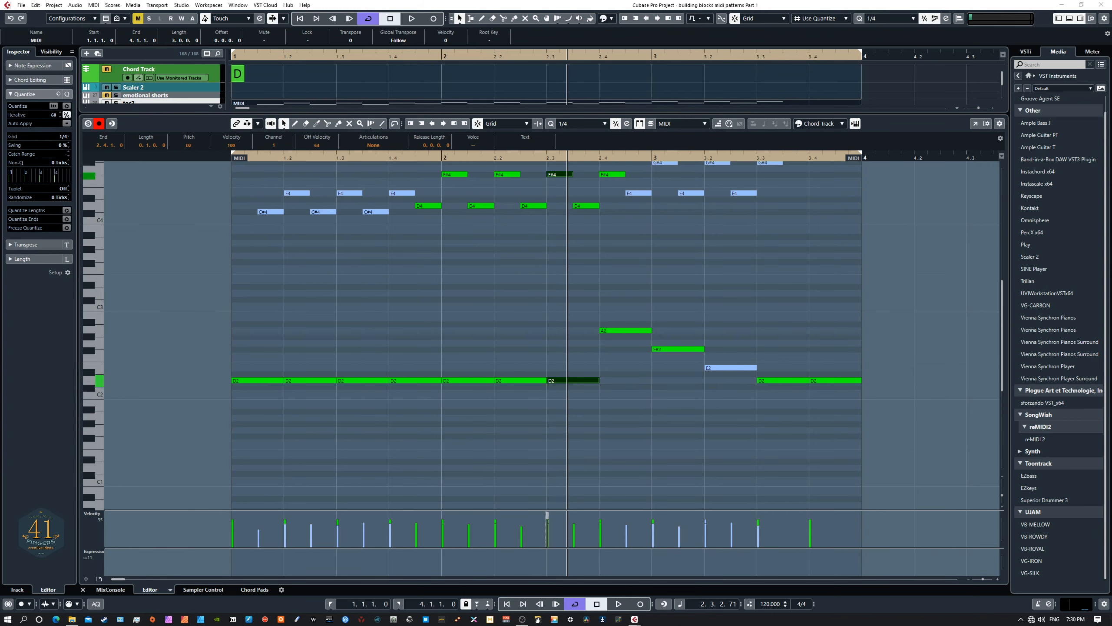
scroll(409, 301, "up", 4)
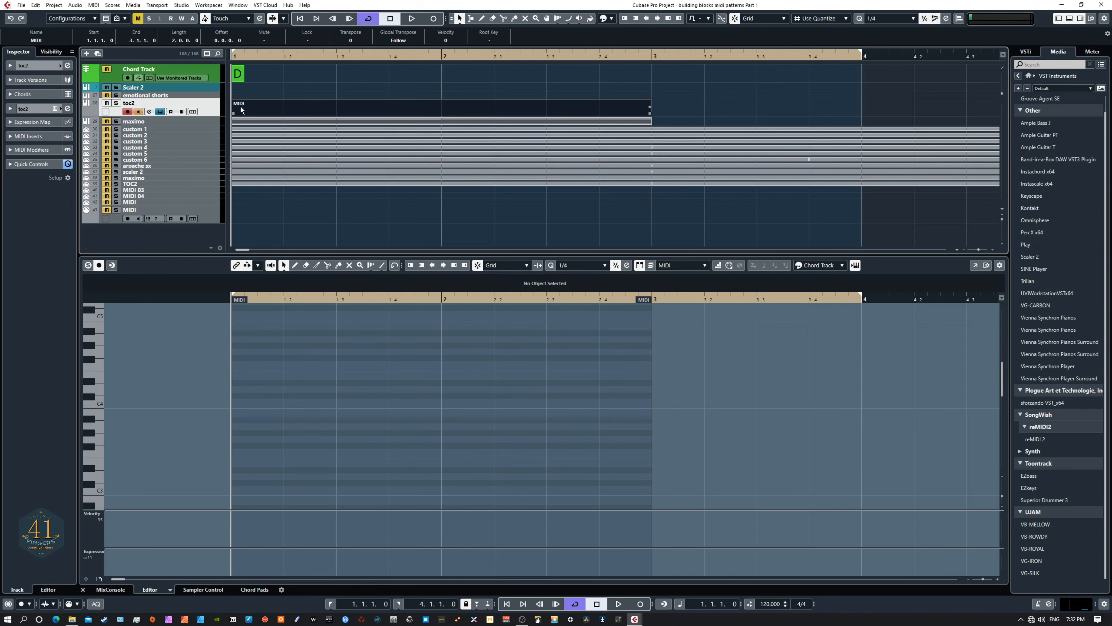
Insert the Arpache SX effect in the first MIDI insert slot of the toc2 track
left_click(35, 134)
left_click(29, 153)
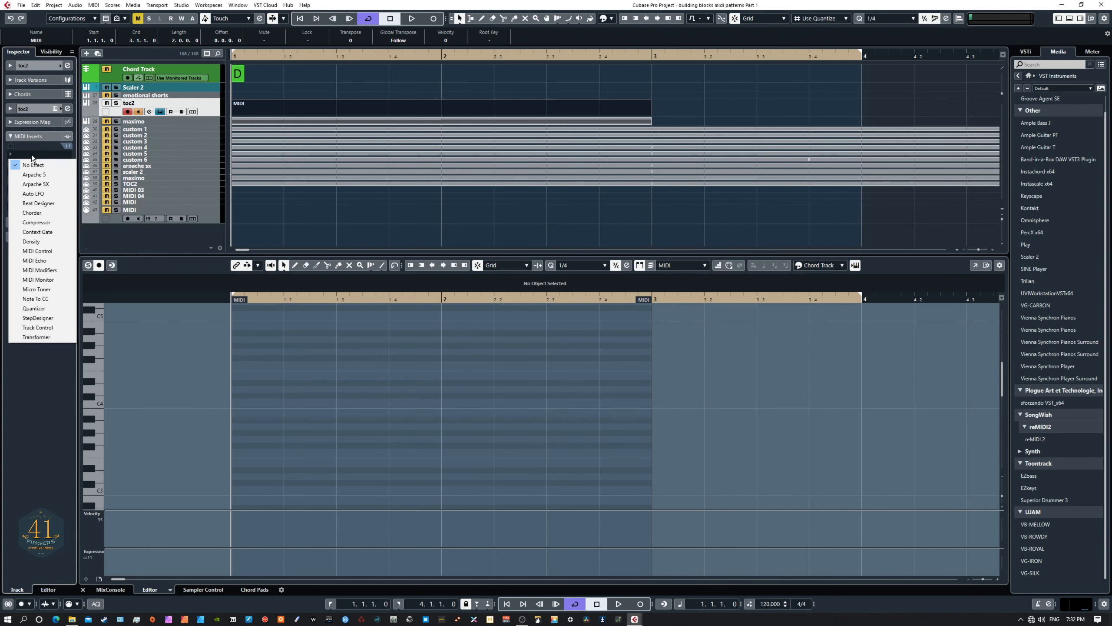
left_click(41, 185)
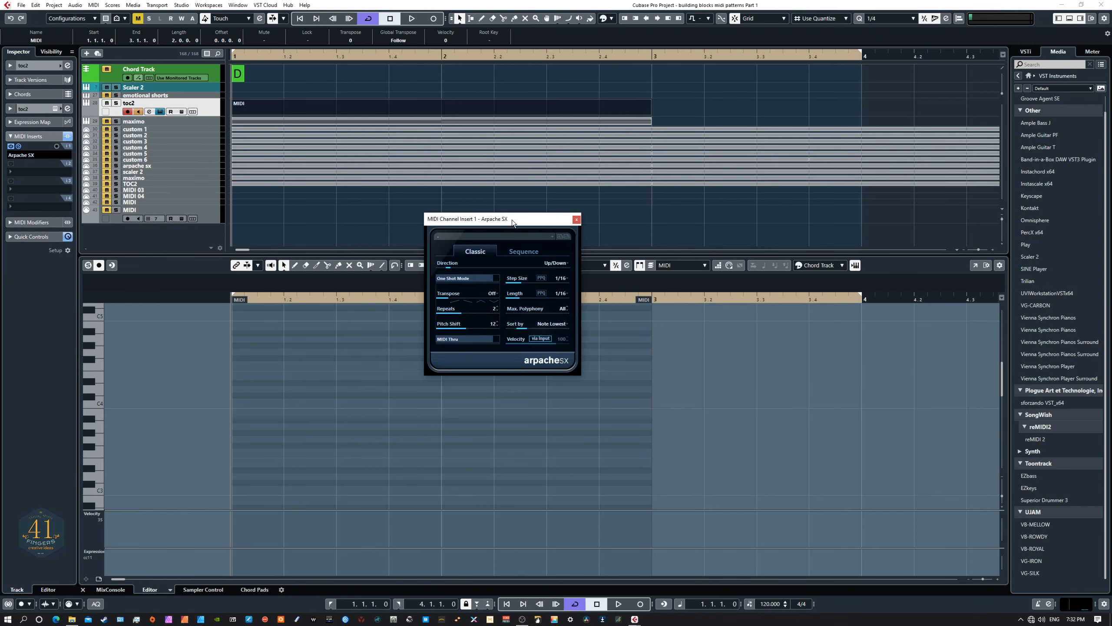
mouse_move(513, 223)
left_mouse_down()
mouse_move(394, 258)
mouse_move(508, 222)
mouse_move(332, 226)
mouse_move(499, 238)
left_mouse_up()
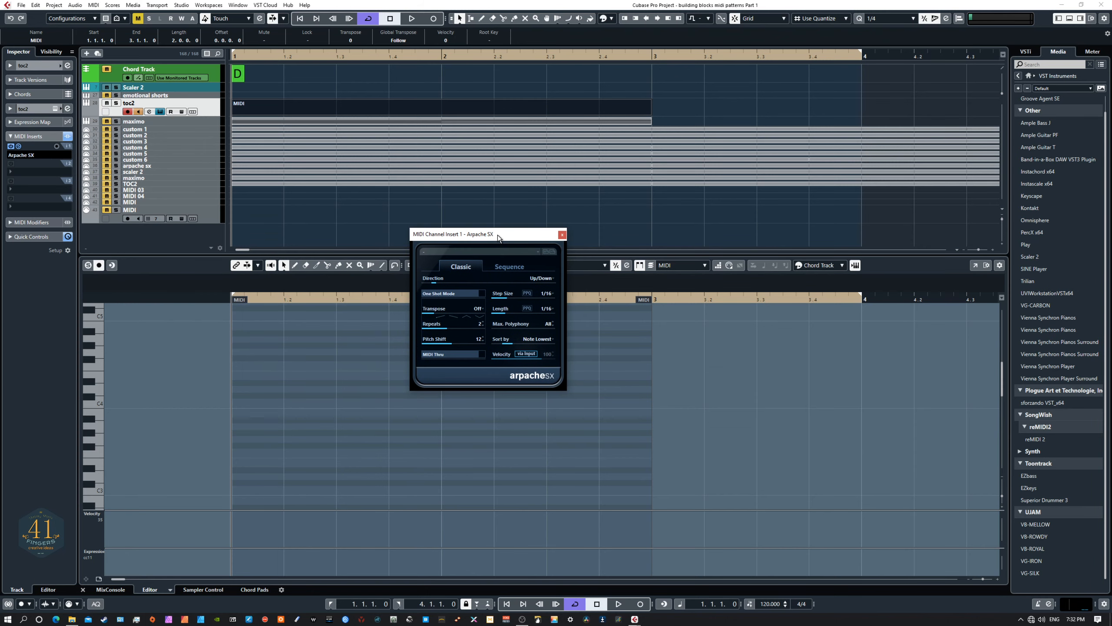
Switch Arpache SX to Sequence mode, load preset 10 and move its window clear of the note area
left_click(492, 268)
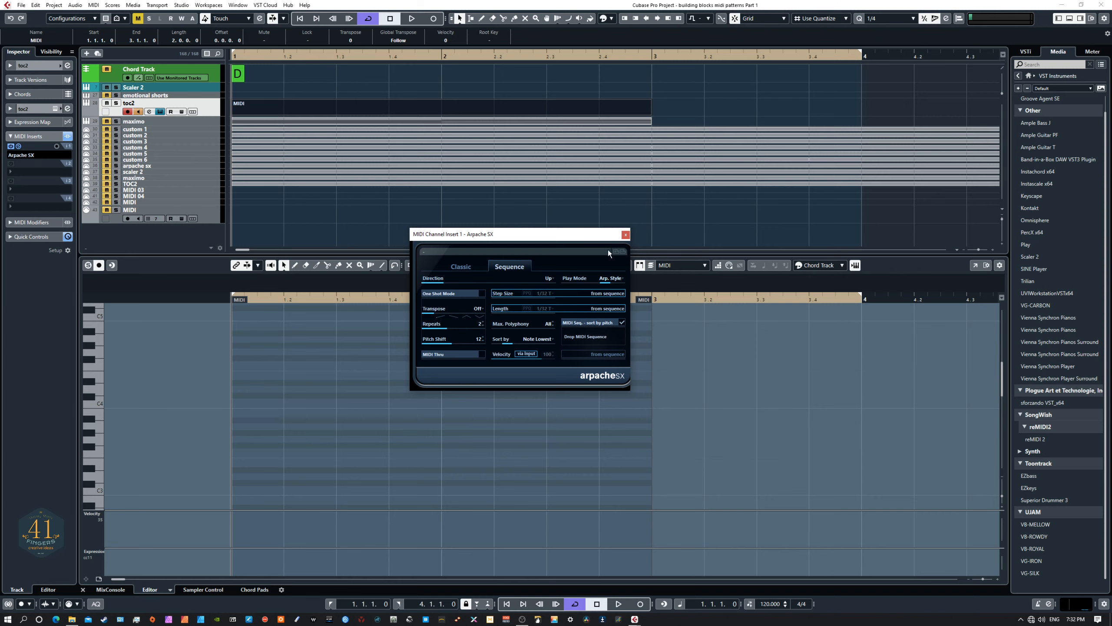
left_click(438, 253)
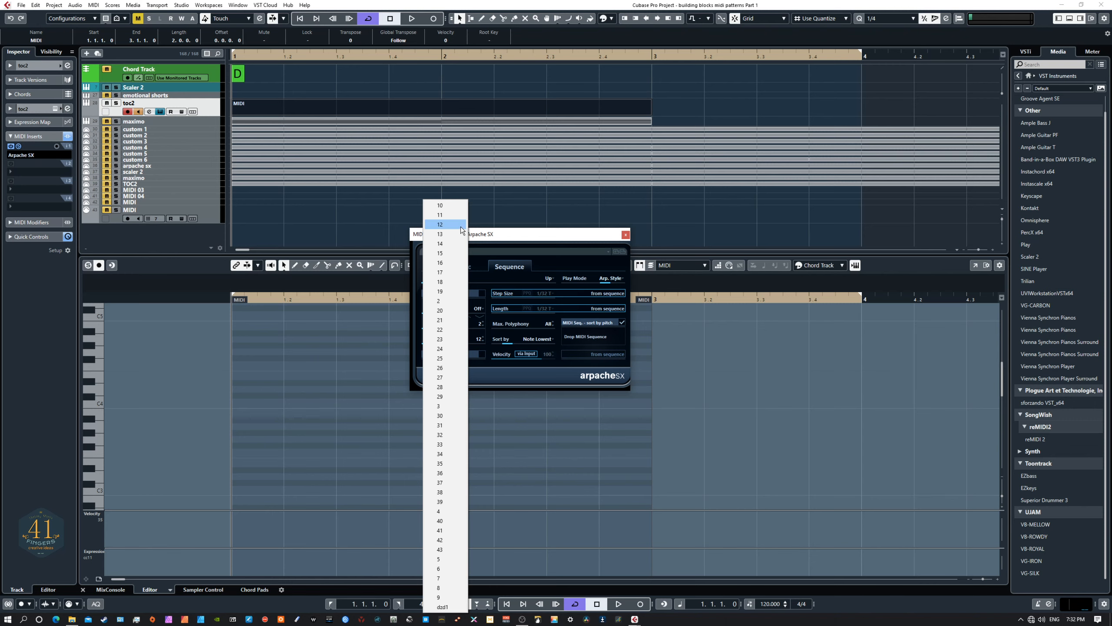
left_click(443, 206)
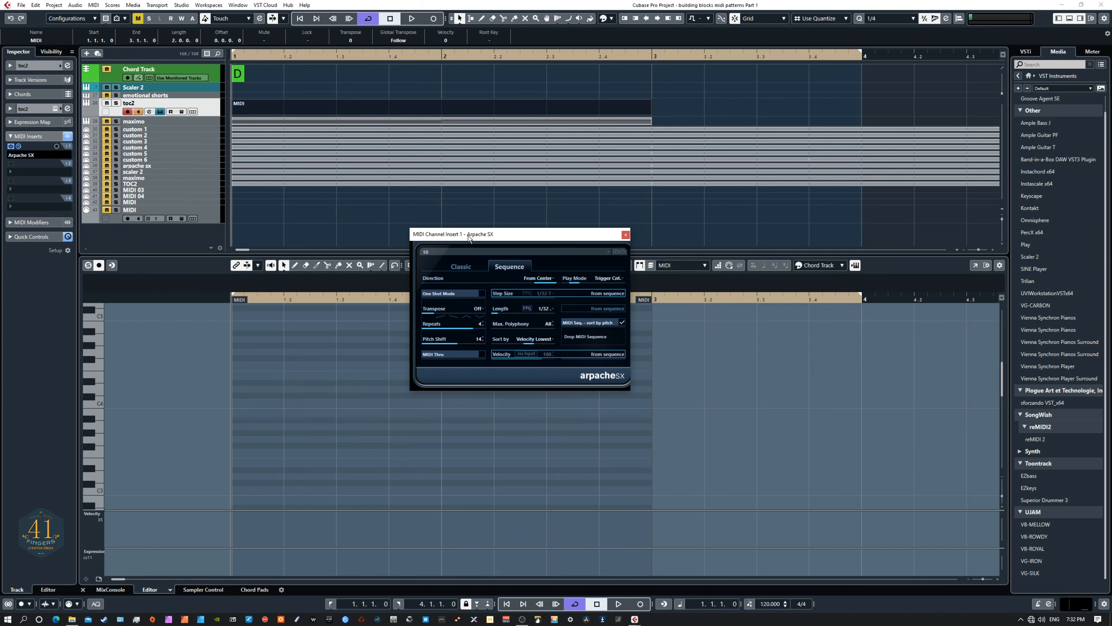
left_click_drag(470, 237, 731, 327)
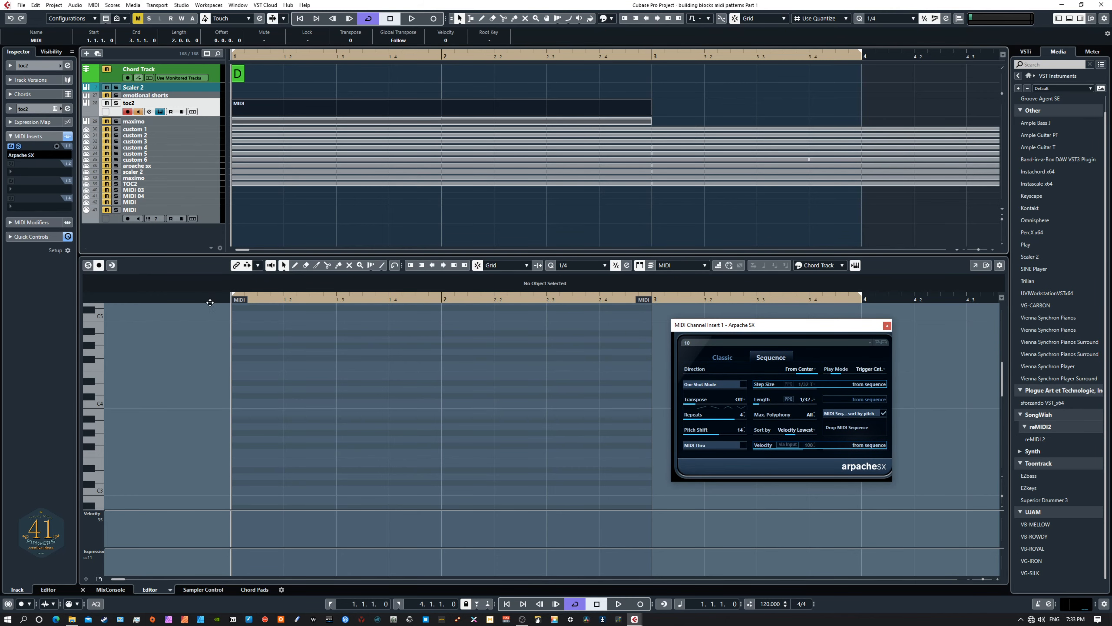
Collapse the editor inspector's Quantize section and set the quantize preset to 1/8
left_click(48, 589)
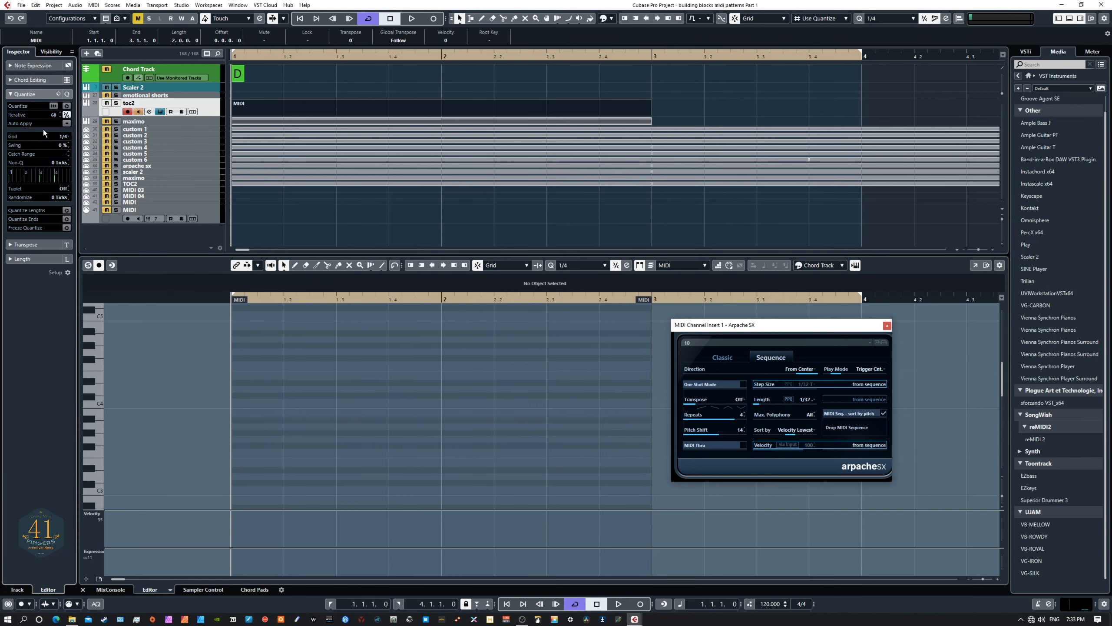
left_click(35, 96)
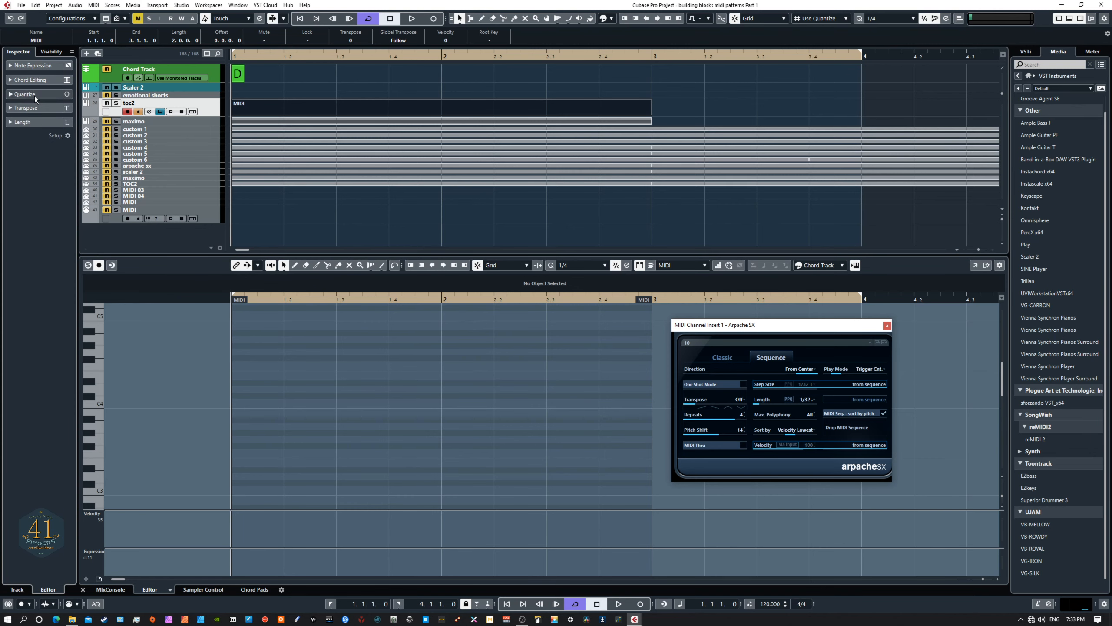
left_click(891, 18)
left_click(896, 58)
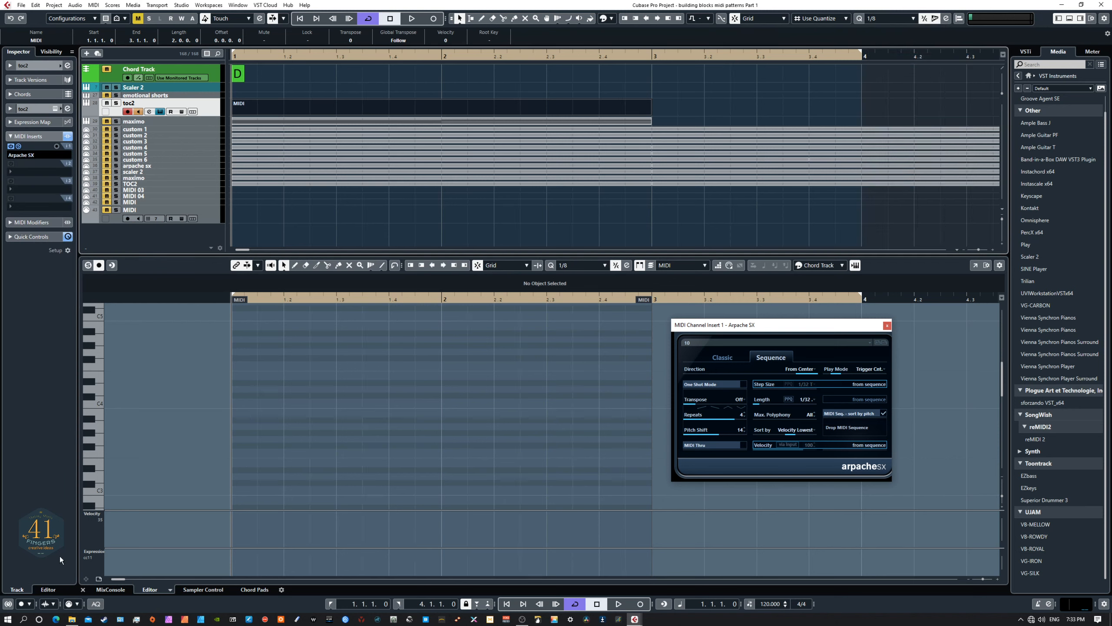
Using the major triad in Chord Editing, draw a C3 major chord across bar 1 and a D3 major chord across bar 2
left_click(49, 590)
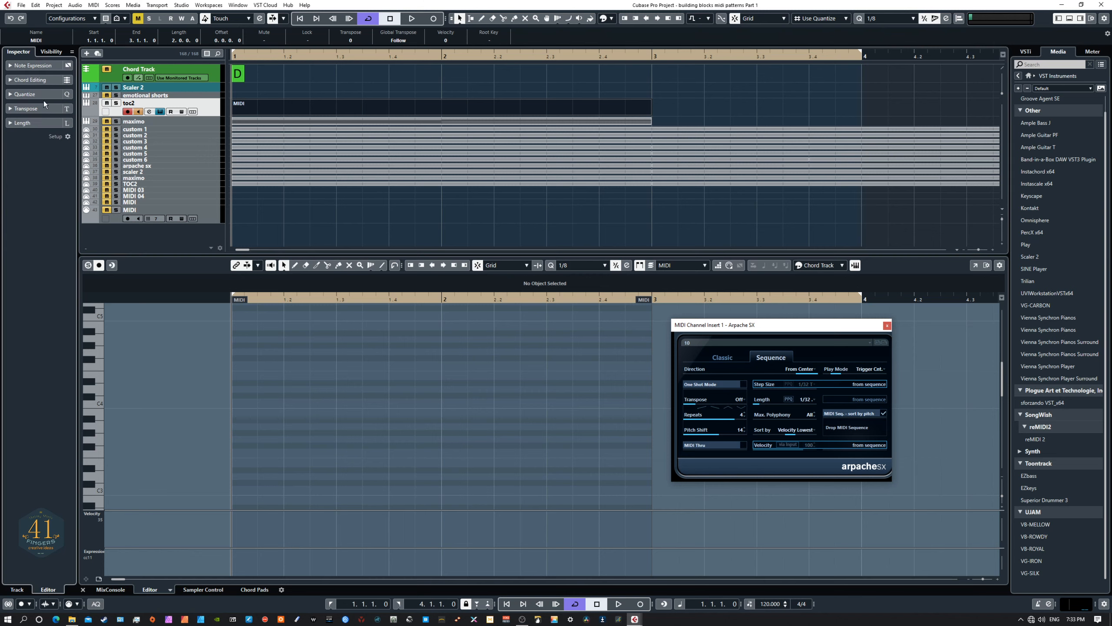
left_click(40, 81)
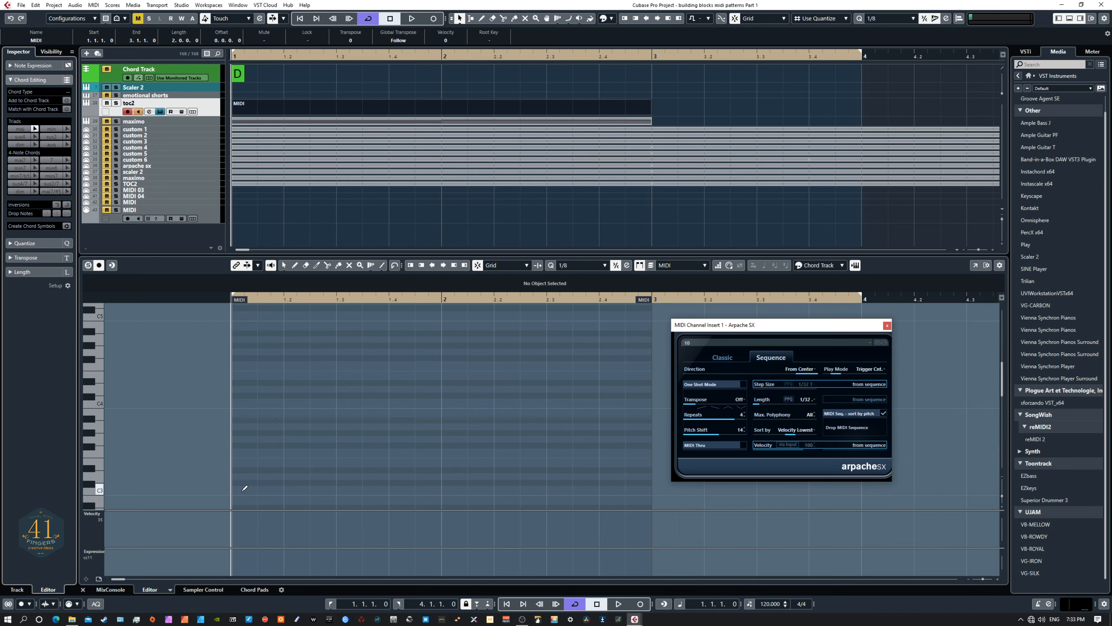
mouse_move(242, 487)
left_mouse_down()
mouse_move(442, 492)
mouse_move(464, 479)
mouse_move(644, 477)
left_mouse_up()
left_click(644, 476)
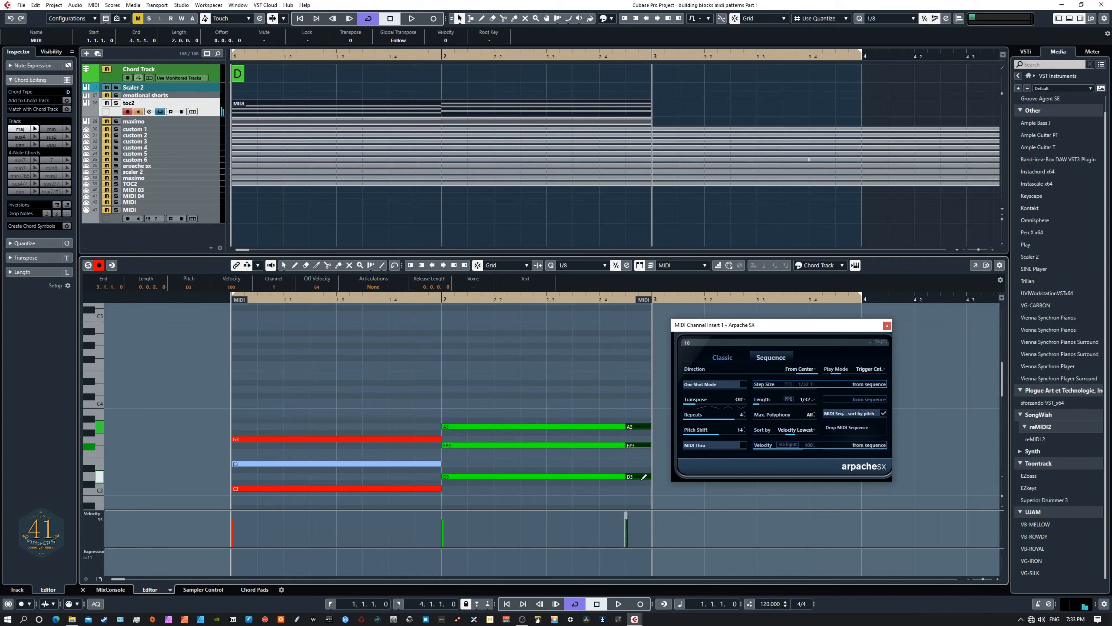
left_click(641, 477)
right_click(474, 362)
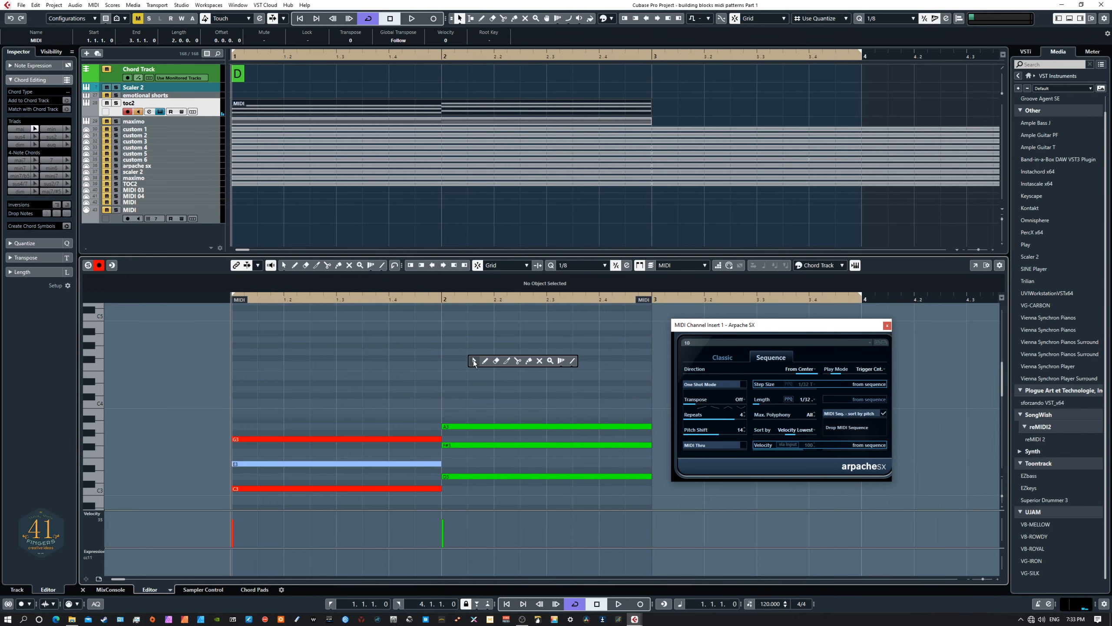
left_click(474, 361)
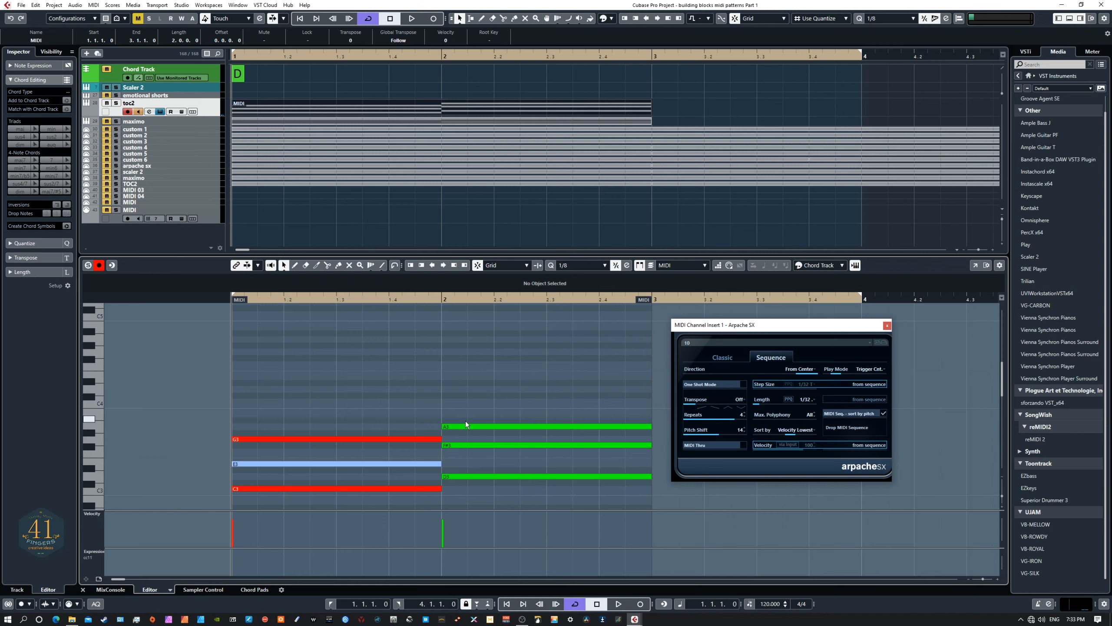
Play the two chords through the Arpache SX insert and stop playback
left_click_drag(723, 329, 746, 325)
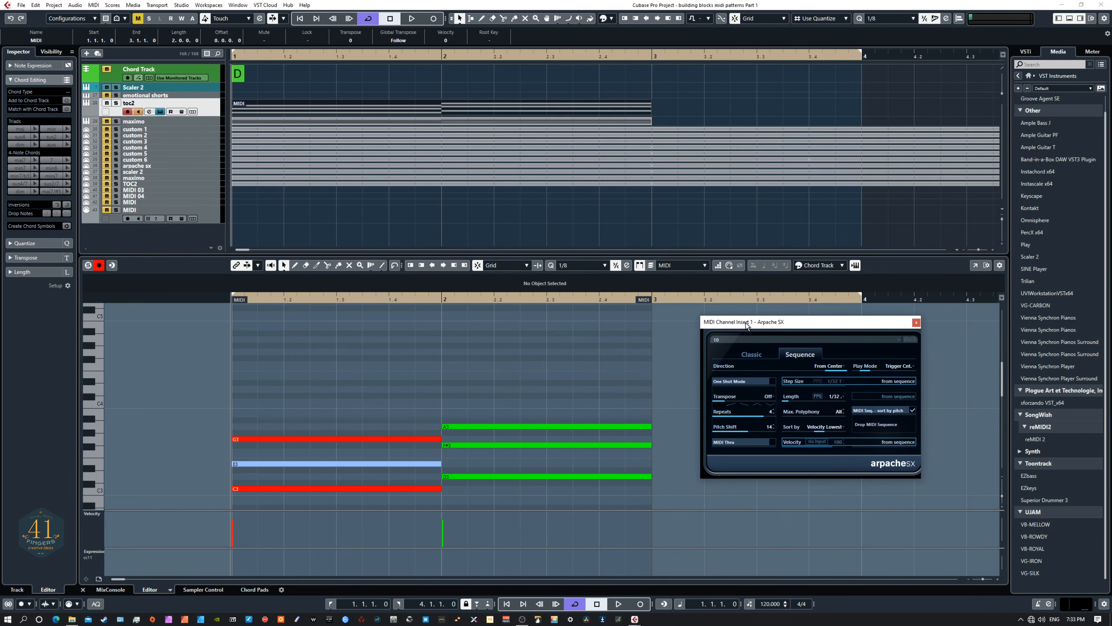
key("space")
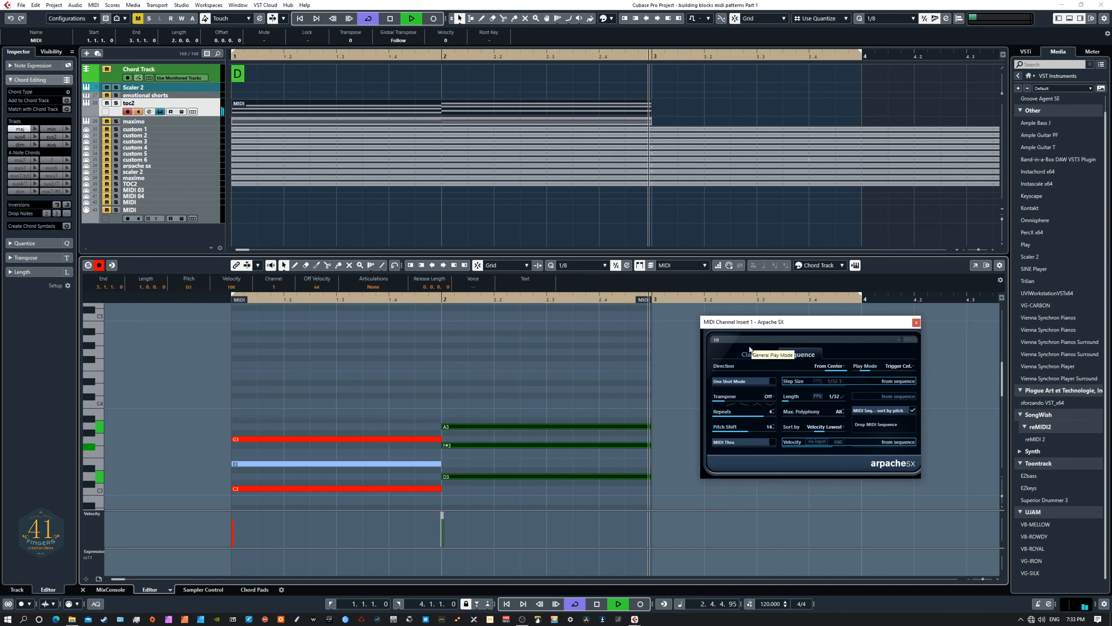
key("space")
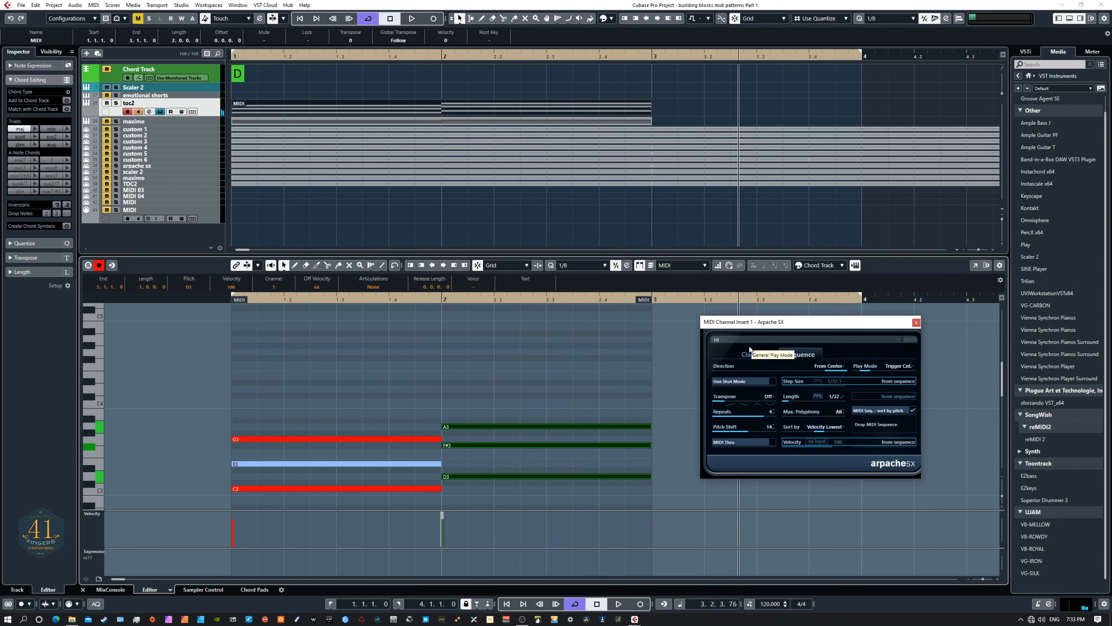
Set the locators to the two-bar toc2 MIDI part, play it through the arpeggiator and return to the start of bar 1
left_click(428, 110)
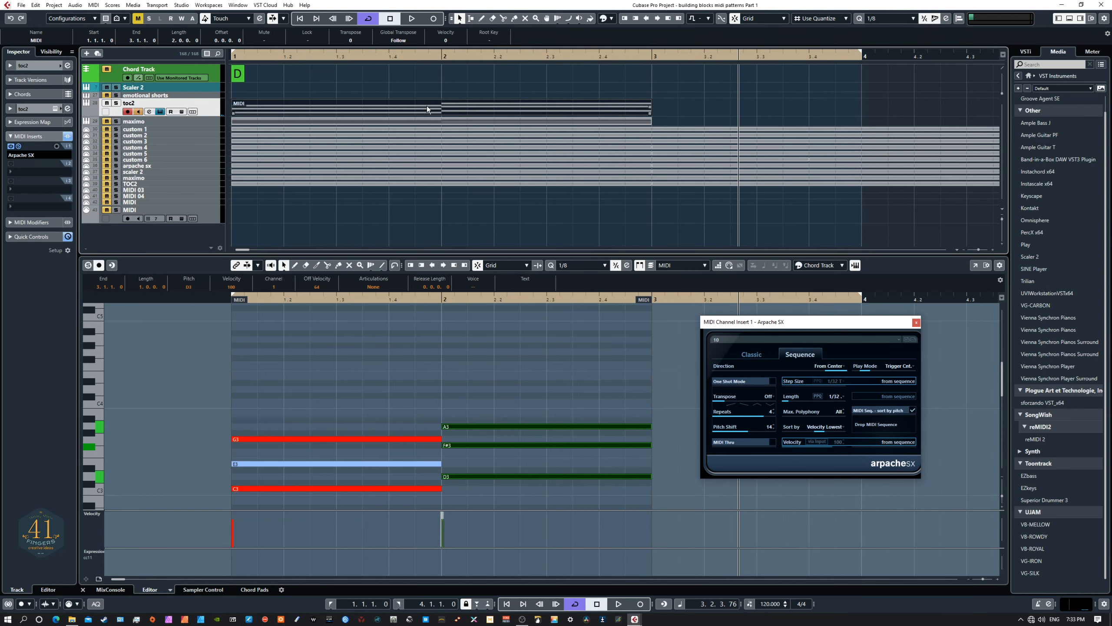
key("p")
key("space")
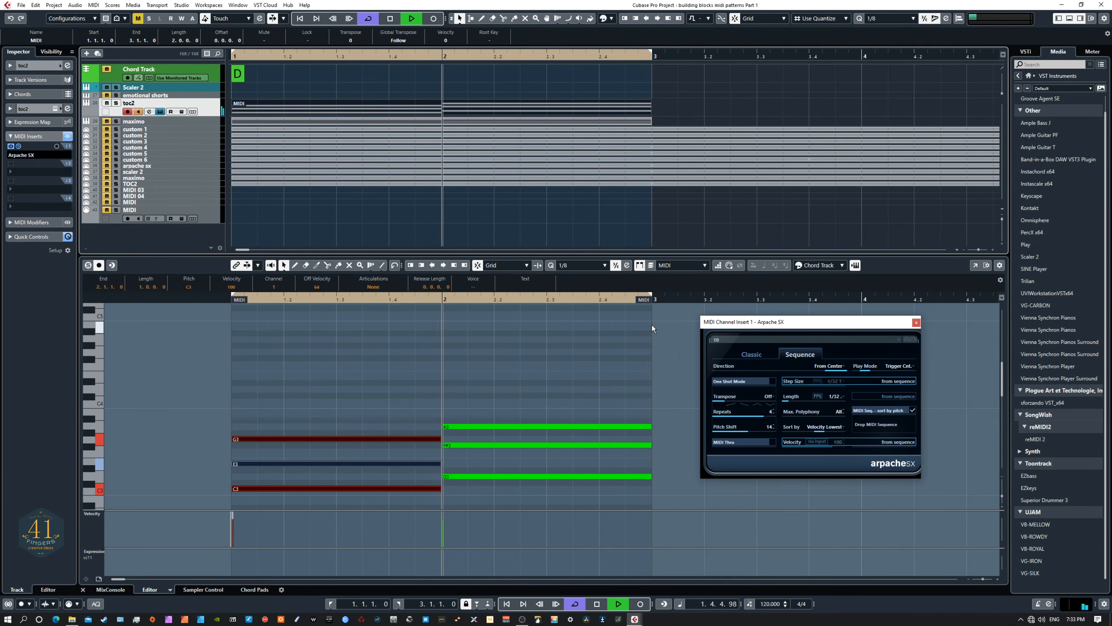
key("space")
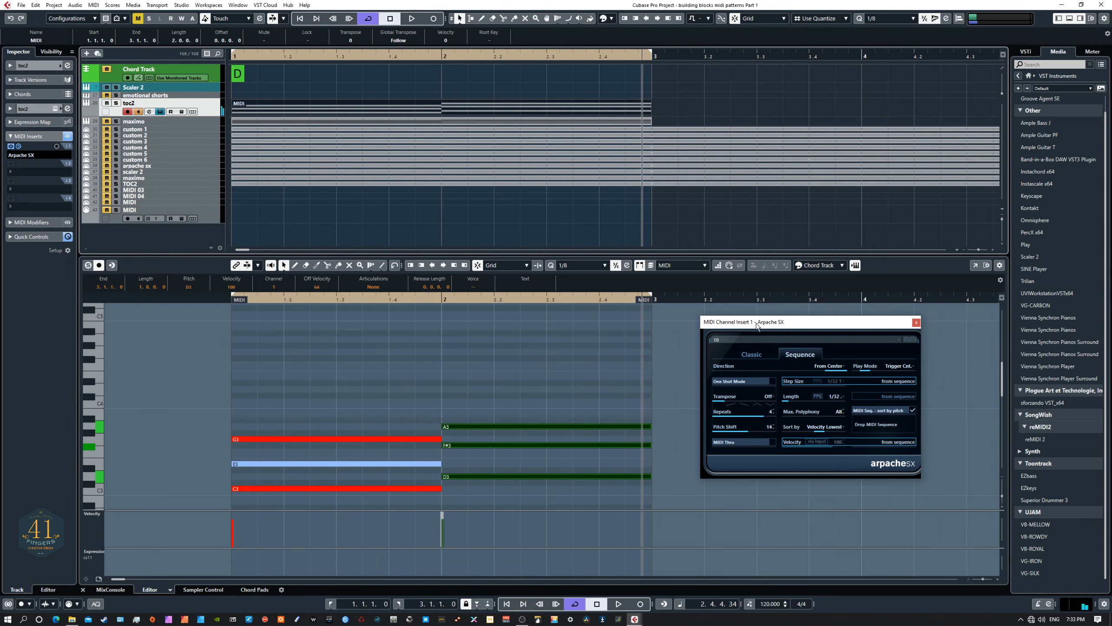
mouse_move(763, 322)
left_mouse_down()
mouse_move(712, 298)
mouse_move(748, 318)
left_mouse_up()
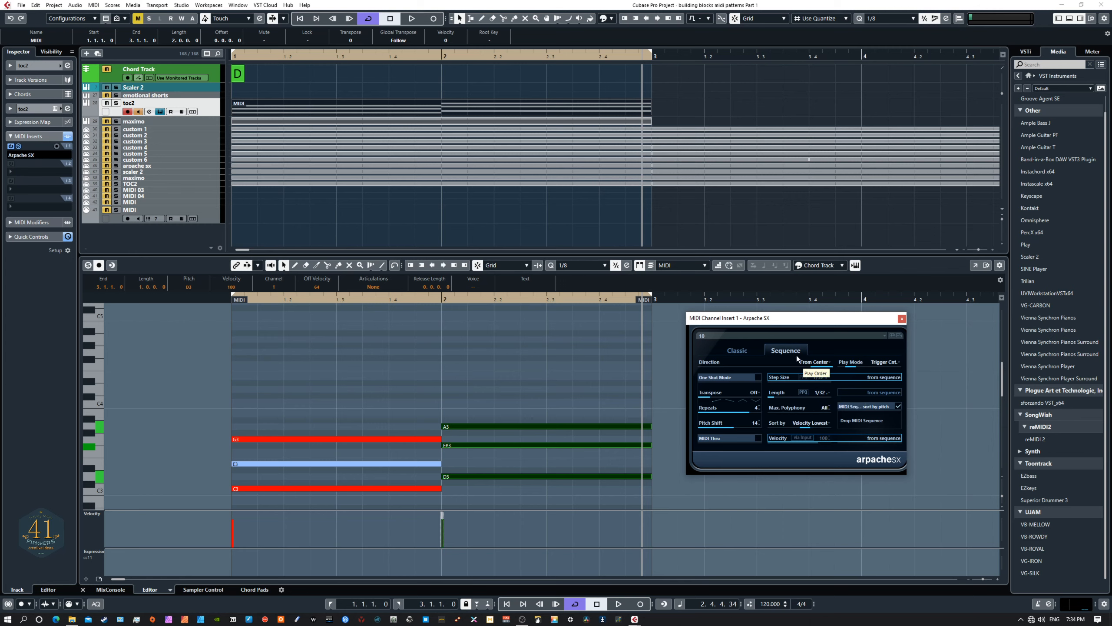
key("KP_Decimal")
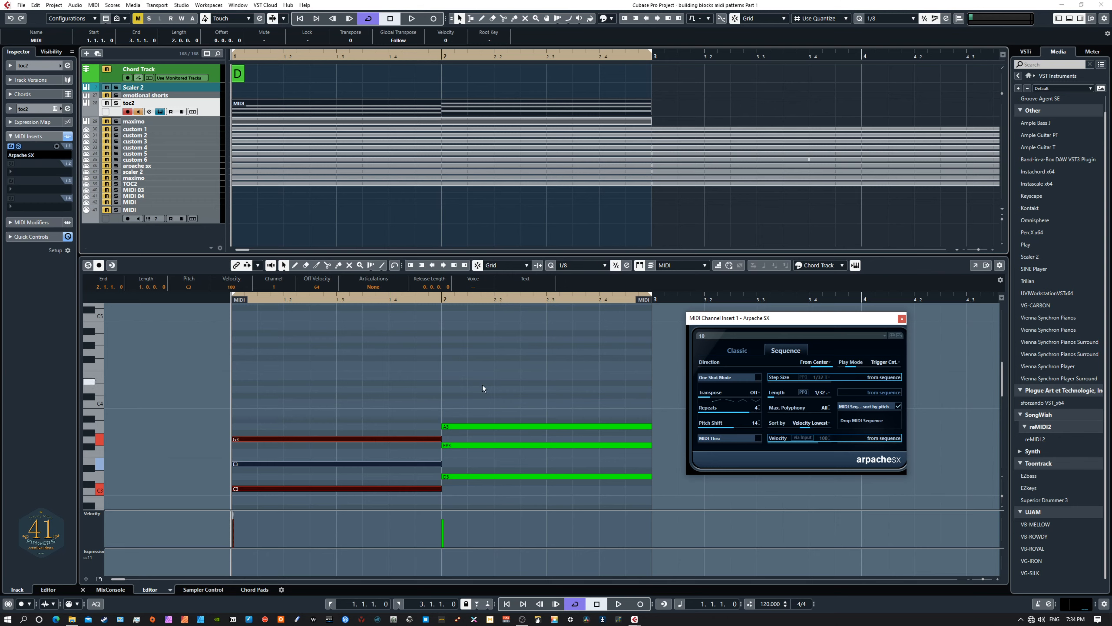
Merge the MIDI in the loop on the toc2 track with Include Inserts enabled
left_click_drag(736, 321, 748, 296)
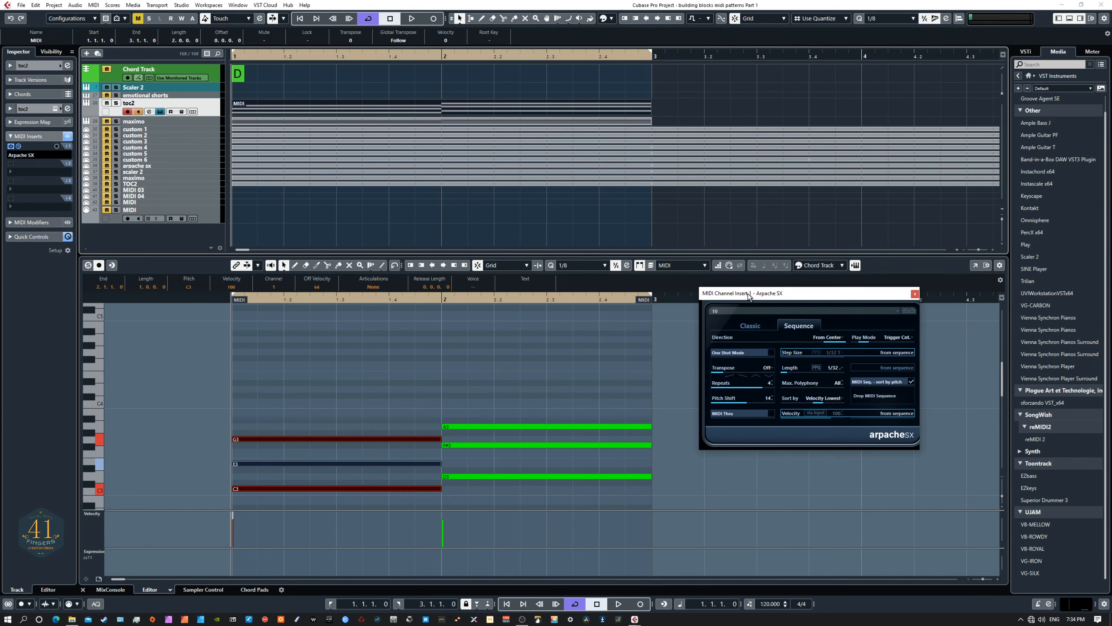
scroll(501, 385, "down", 2)
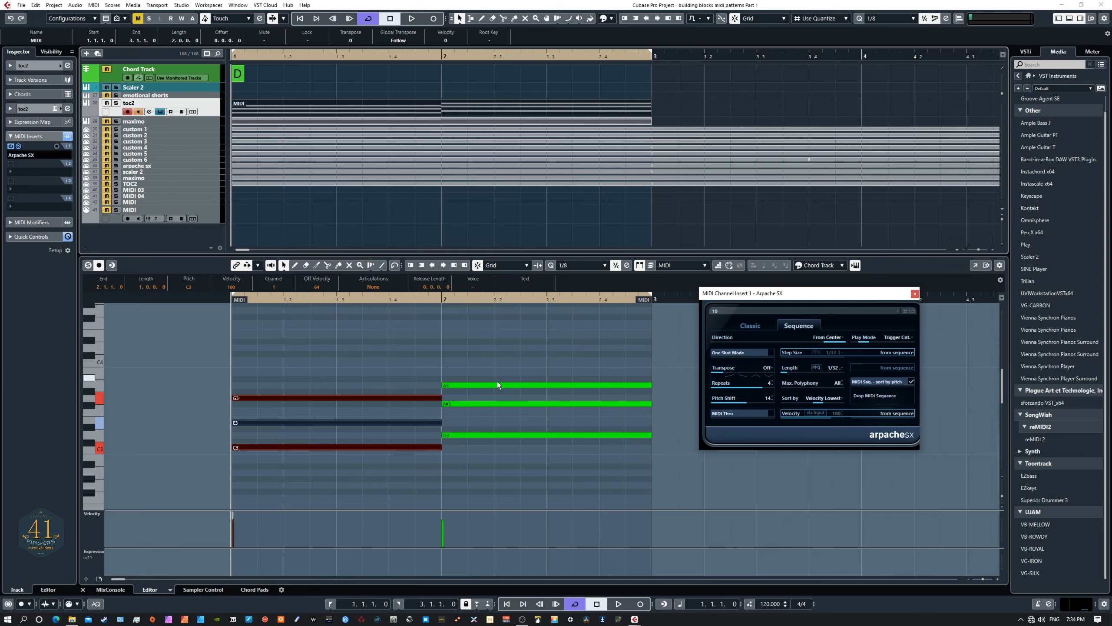
left_click(93, 5)
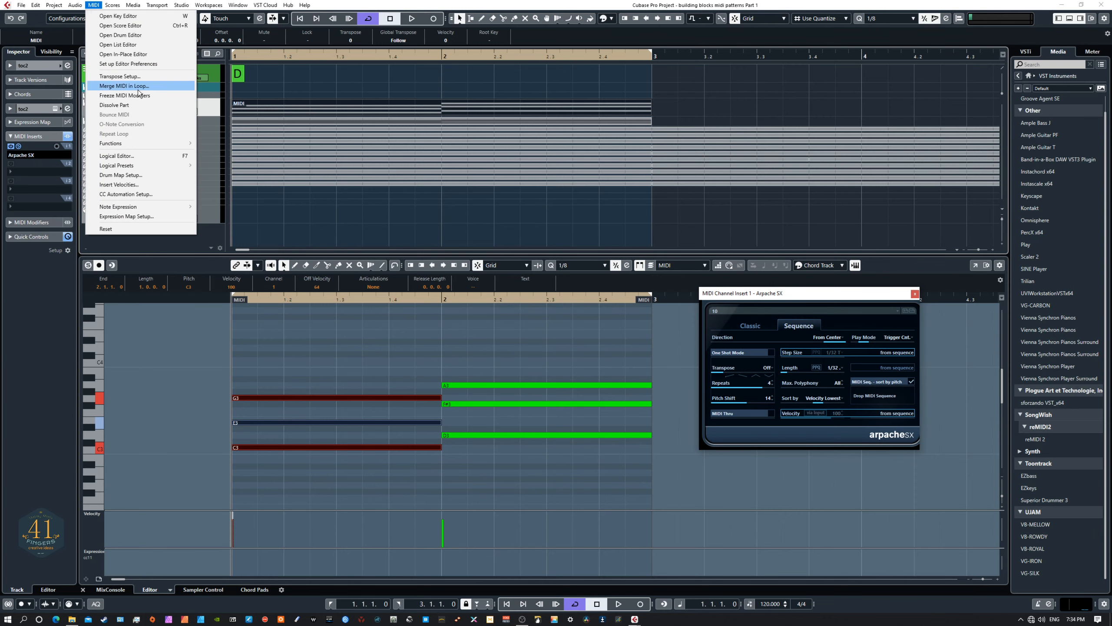
left_click(105, 90)
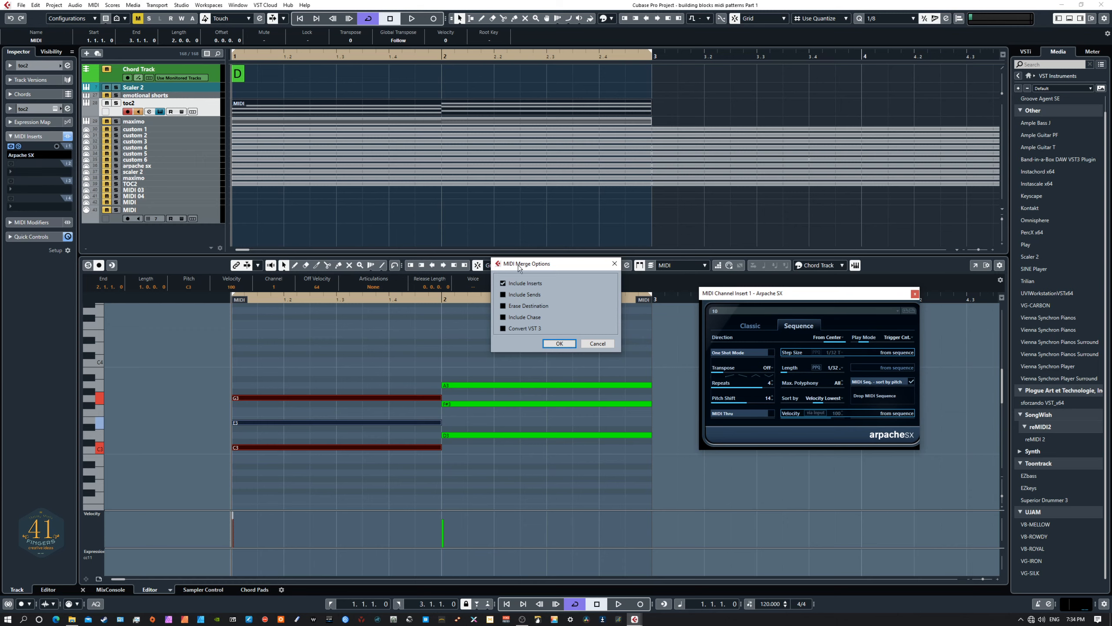
left_click(558, 344)
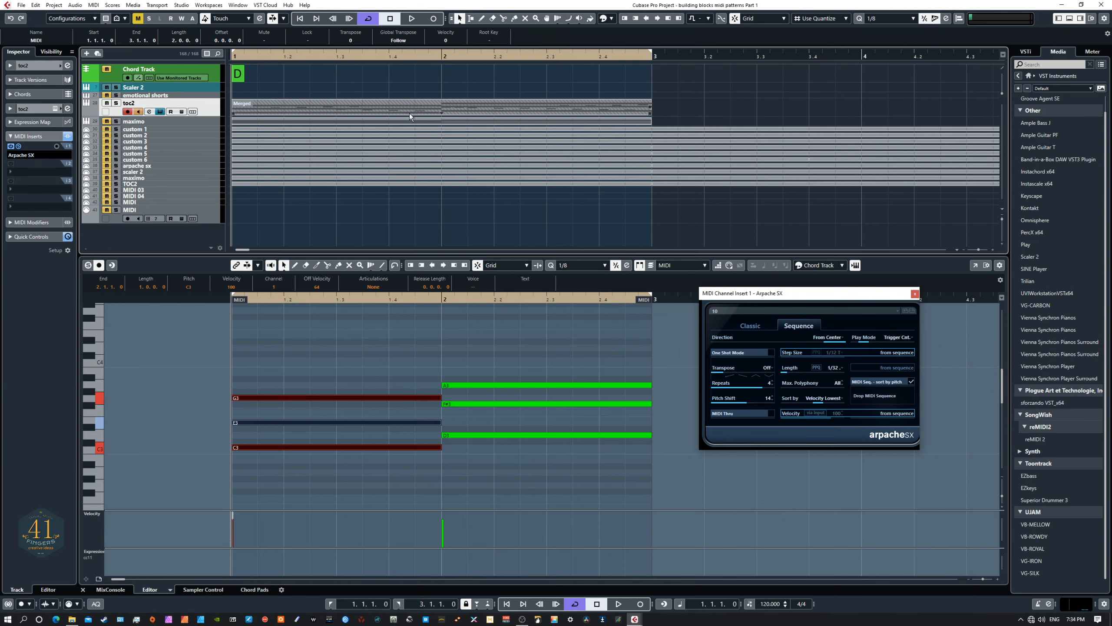
Move the merged part to bar 3 on the toc2 track, remove the original chord part, and return the merged part to bar 1
left_click_drag(420, 107, 846, 107)
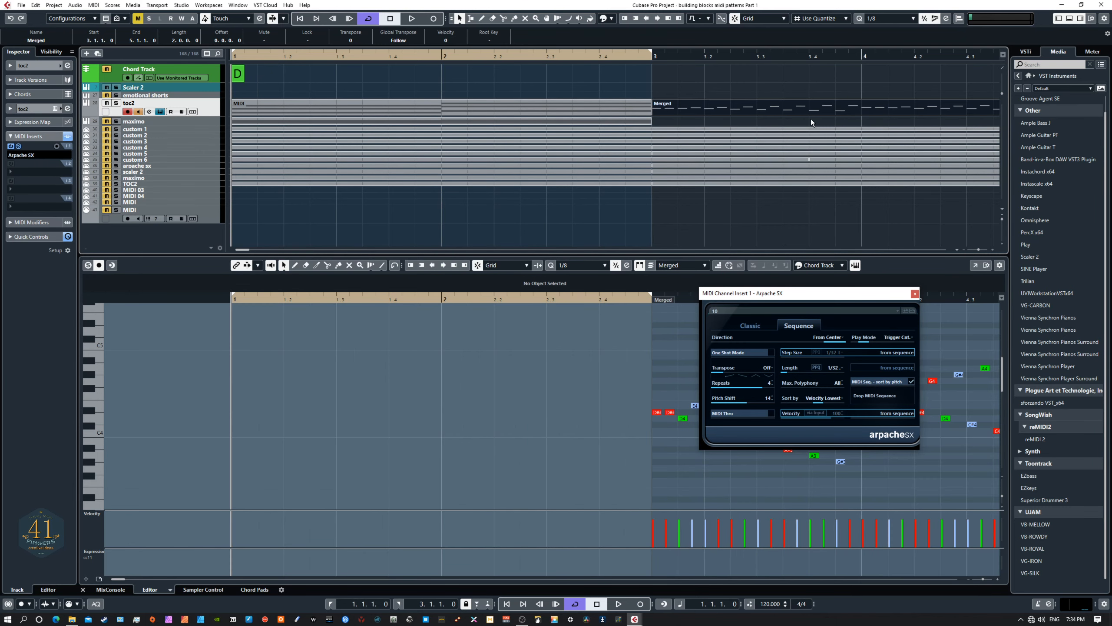
left_click(608, 101)
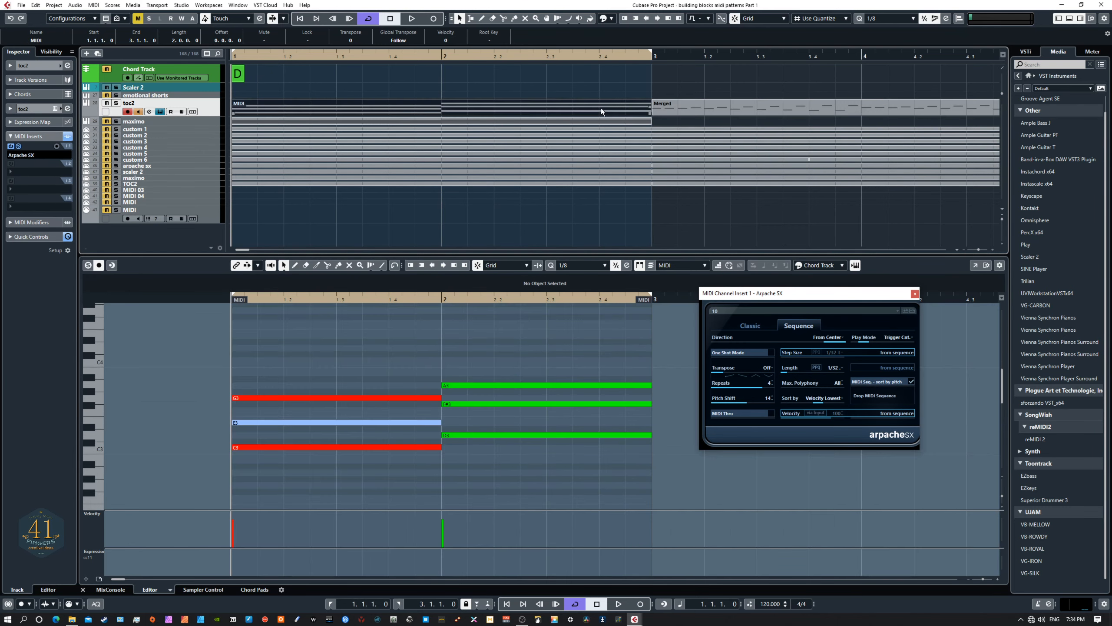
left_click_drag(687, 106, 276, 114)
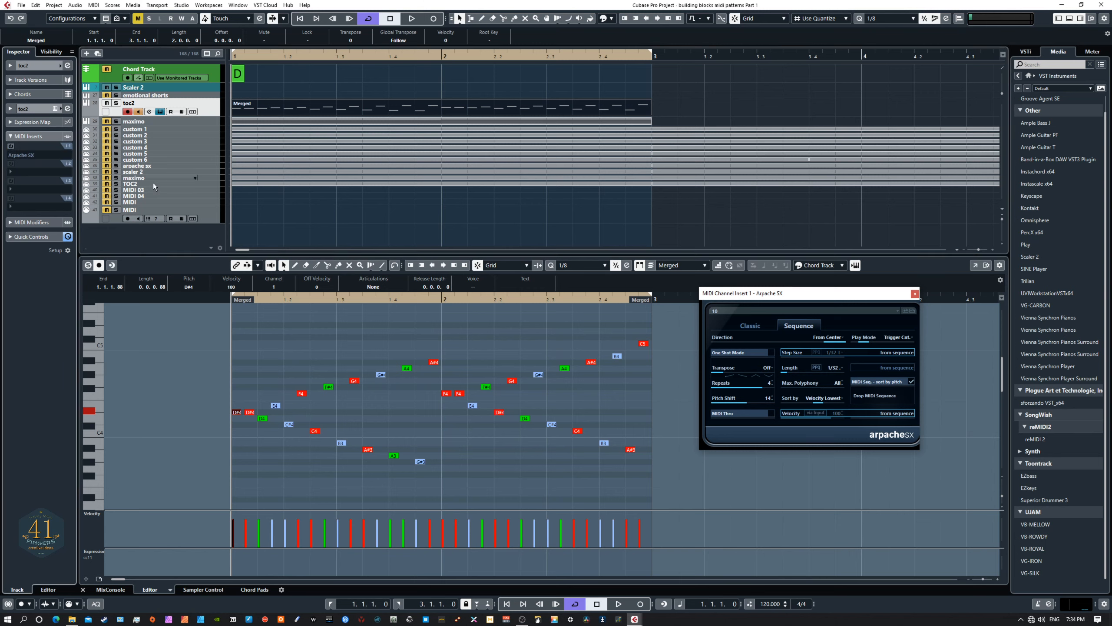
Play the merged pattern with the arpeggiator insert off, stop, and examine its highest notes at the end of bar 1
key("space")
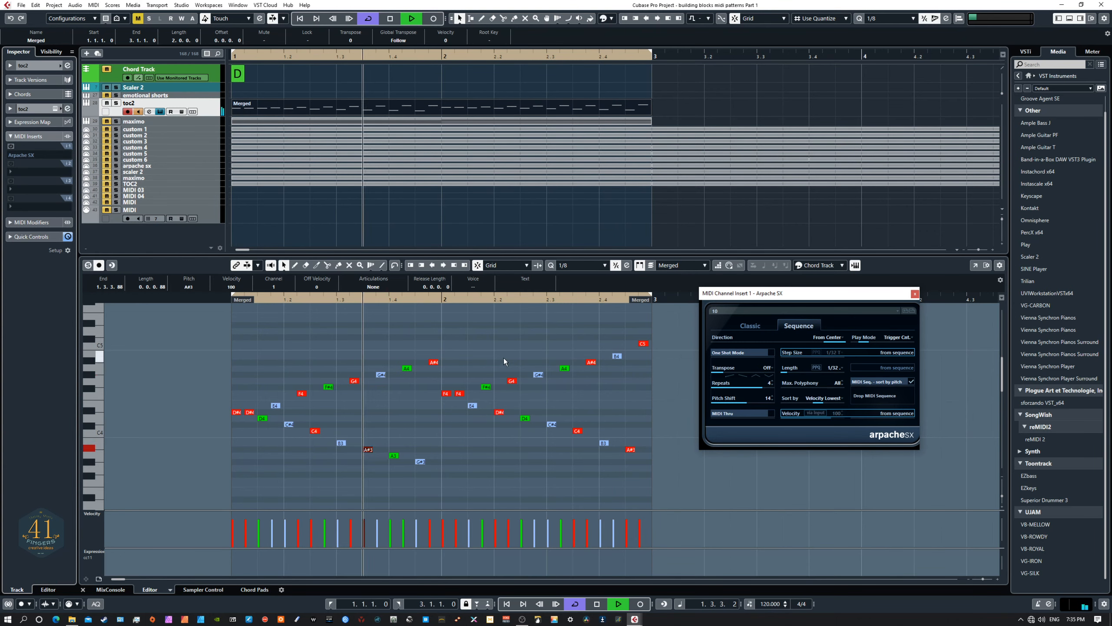
key("space")
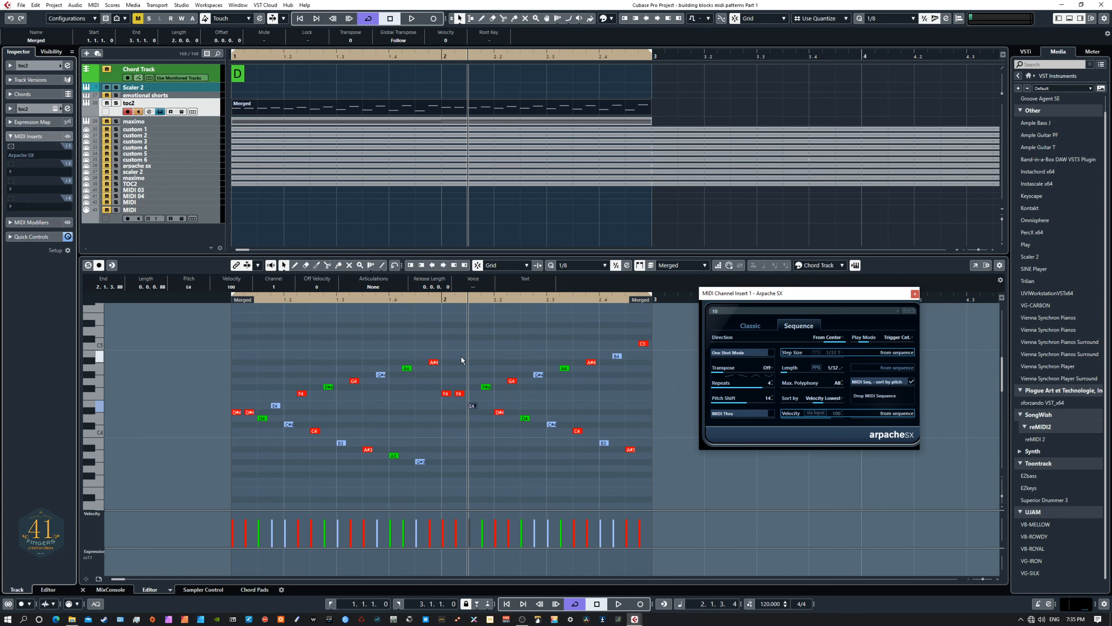
left_click_drag(782, 293, 779, 281)
left_click(464, 381)
left_click_drag(464, 381, 374, 358)
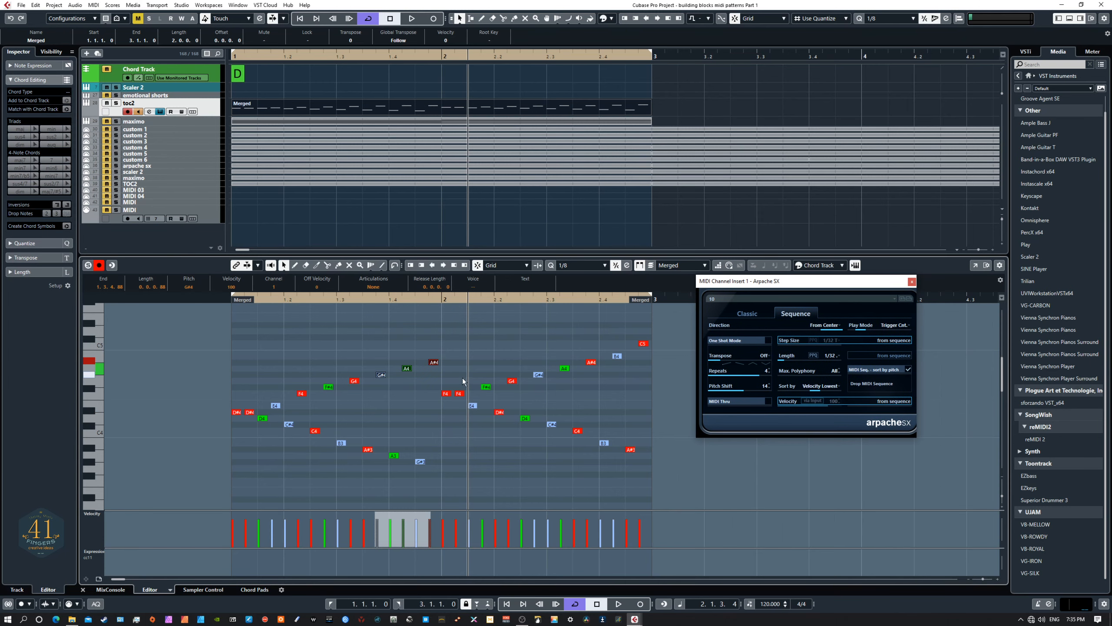
left_click(429, 323)
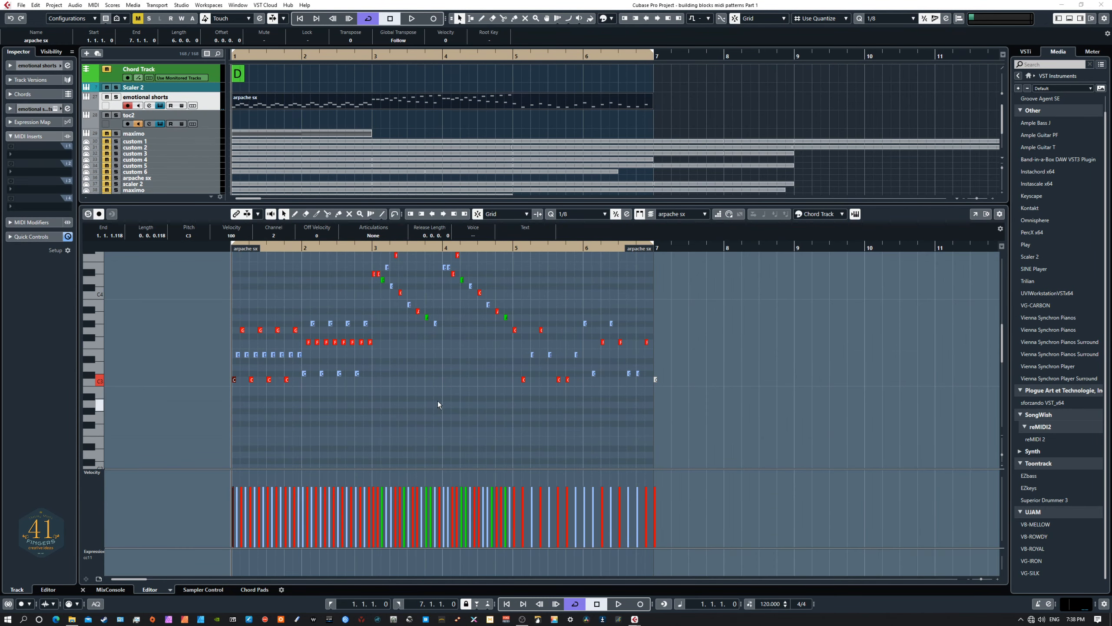
Play the six-bar arpache sx part on the emotional shorts track, with the Emotional Violin instrument window beside its notes
scroll(443, 417, "up", 3)
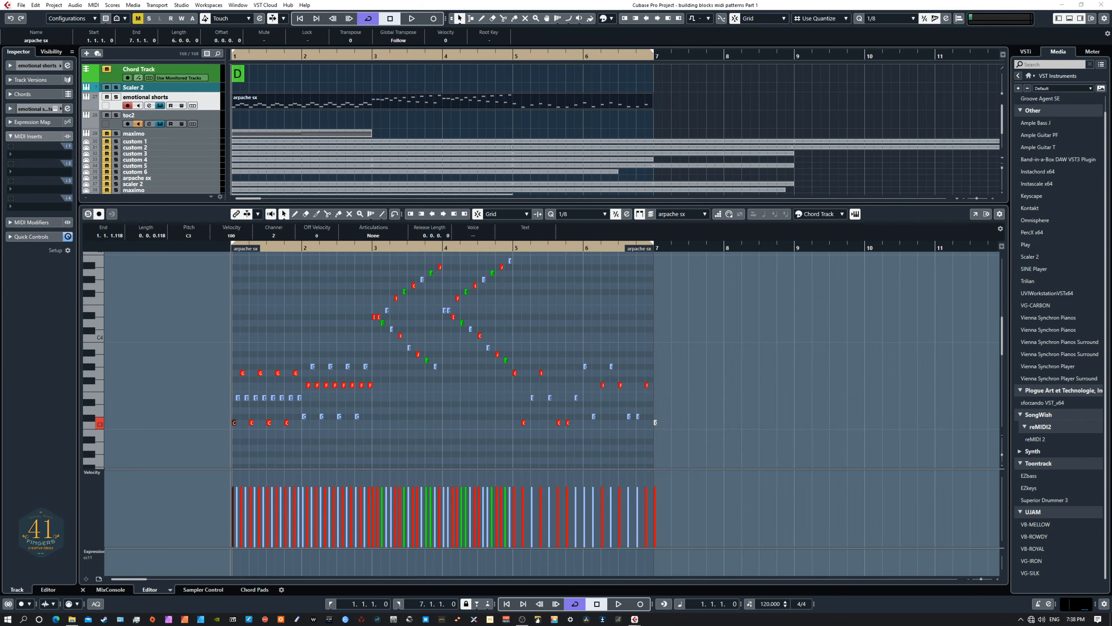
left_click_drag(436, 267, 874, 201)
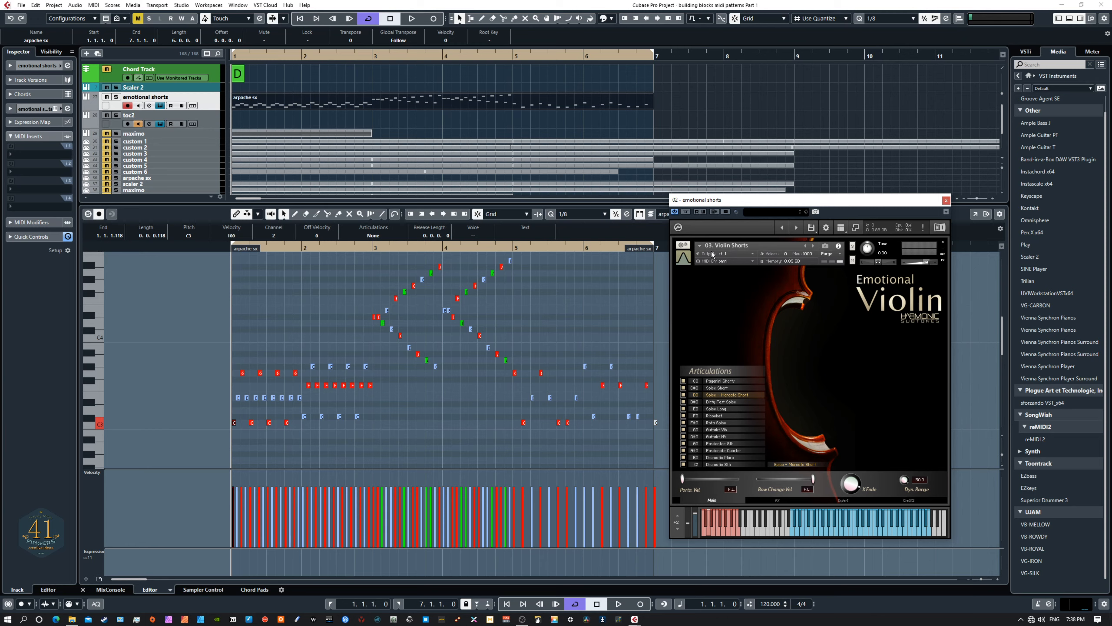
left_click_drag(706, 203, 729, 106)
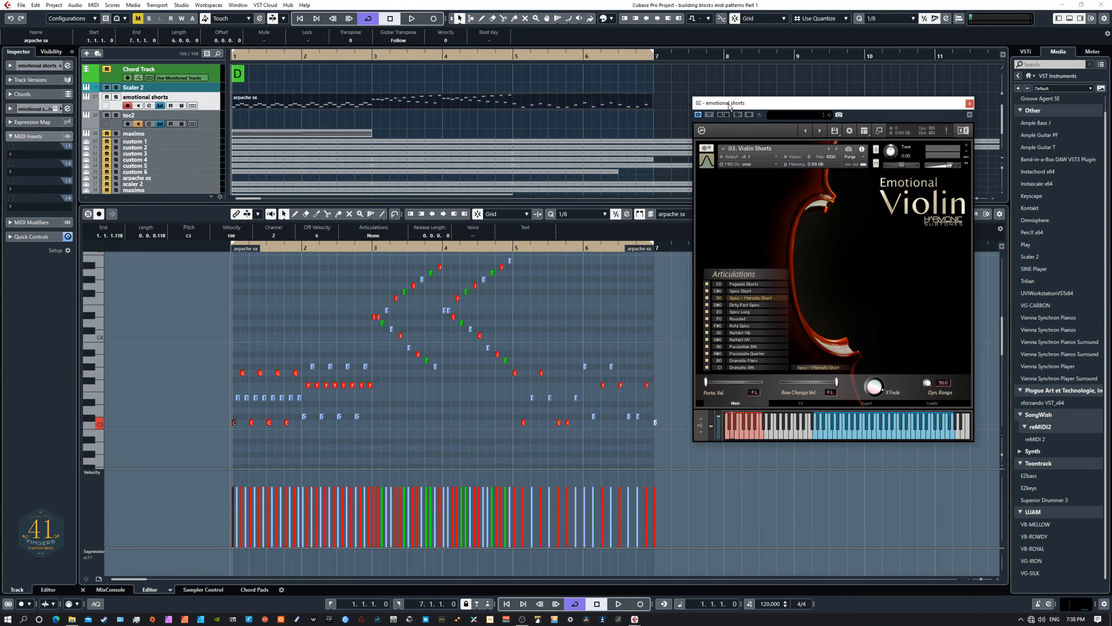
key("space")
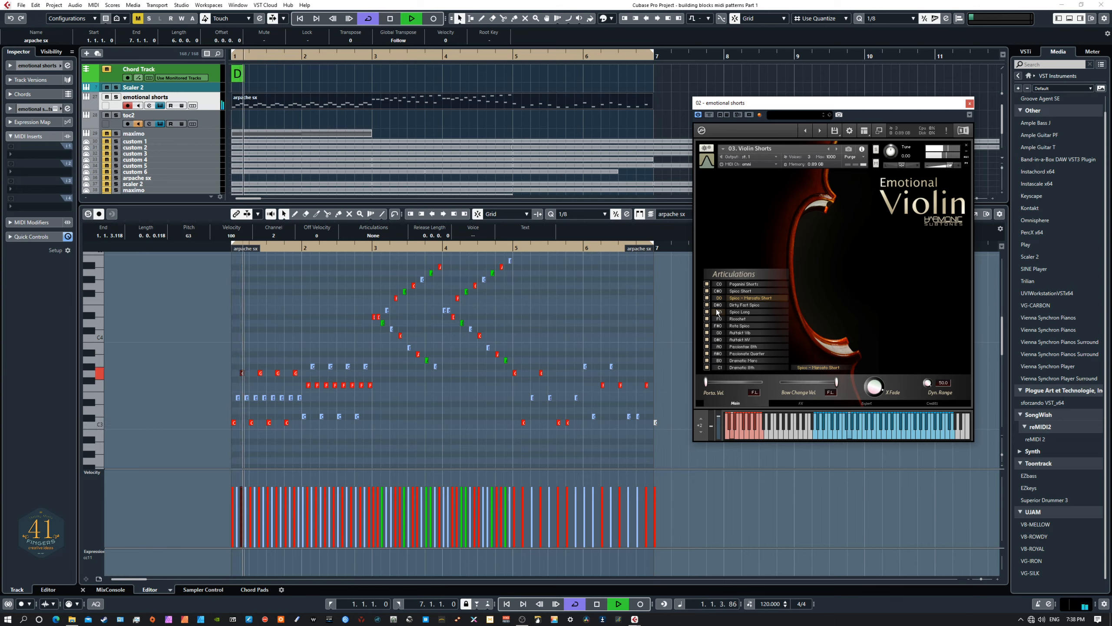
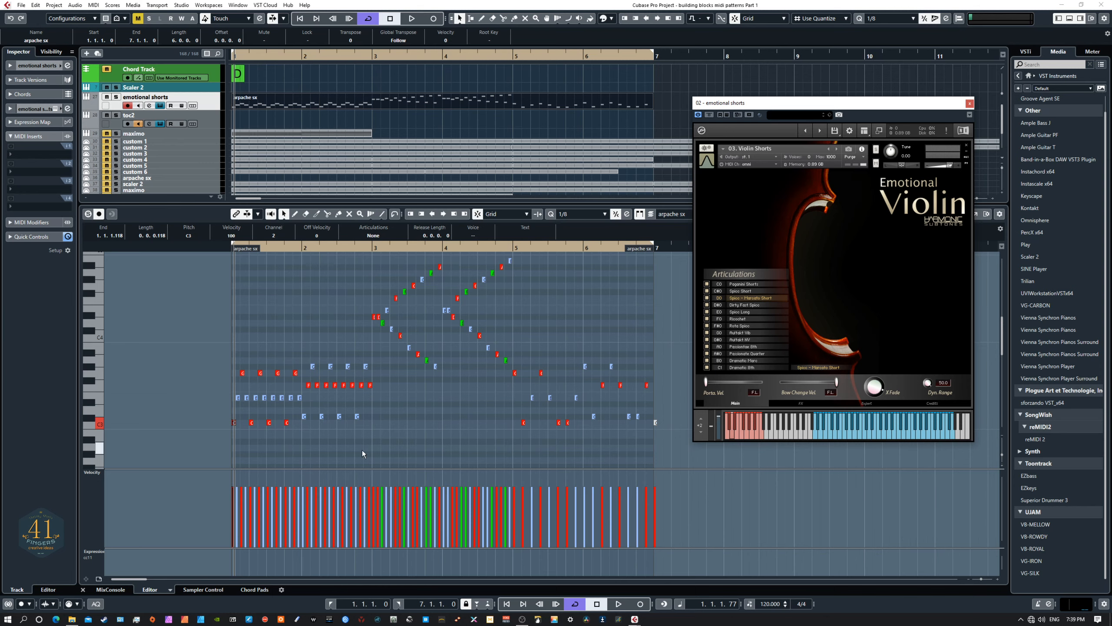
In bars 1 and 2, lower the velocities of the upper and middle note rows and raise those of the lowest row
left_click_drag(223, 347, 378, 382)
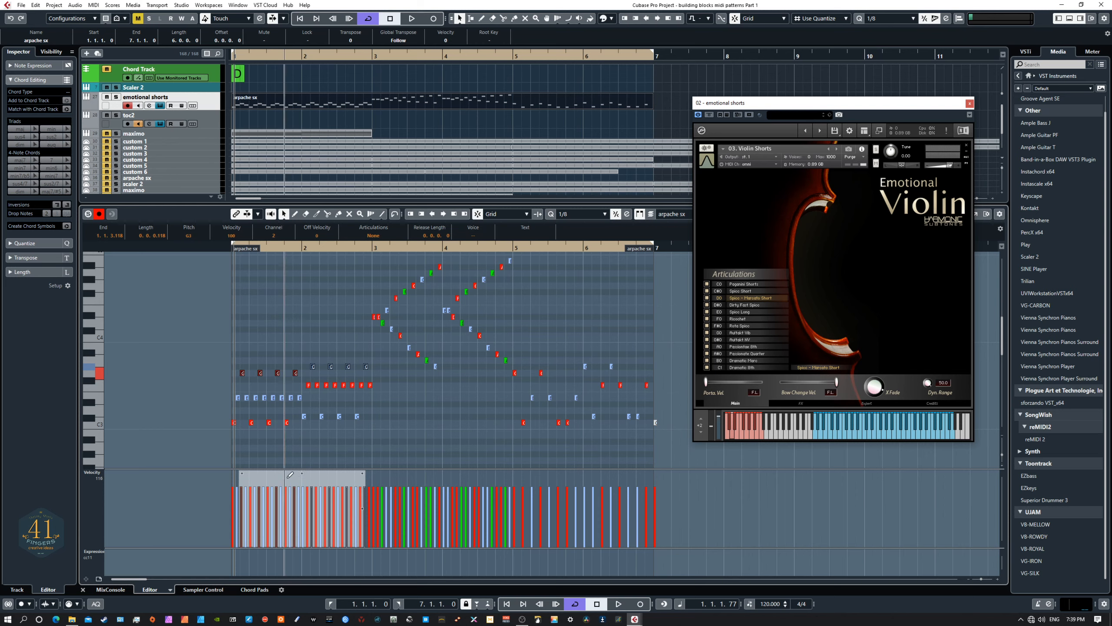
mouse_move(289, 472)
left_mouse_down()
mouse_move(298, 445)
mouse_move(297, 483)
left_mouse_up()
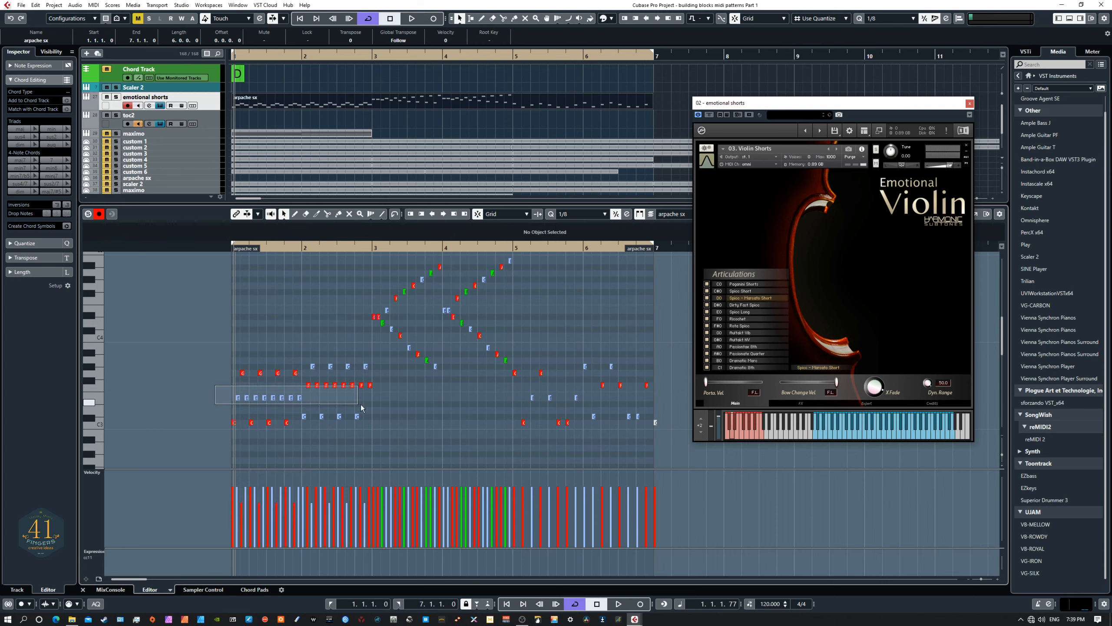
left_click_drag(214, 384, 381, 409)
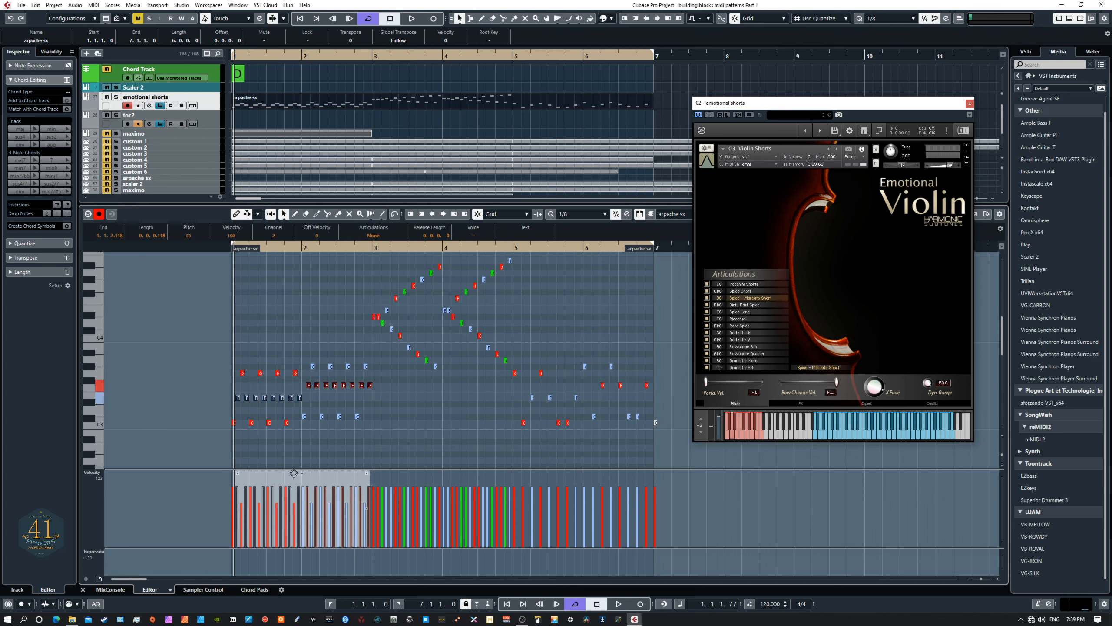
left_click_drag(294, 473, 294, 483)
left_click_drag(222, 413, 385, 439)
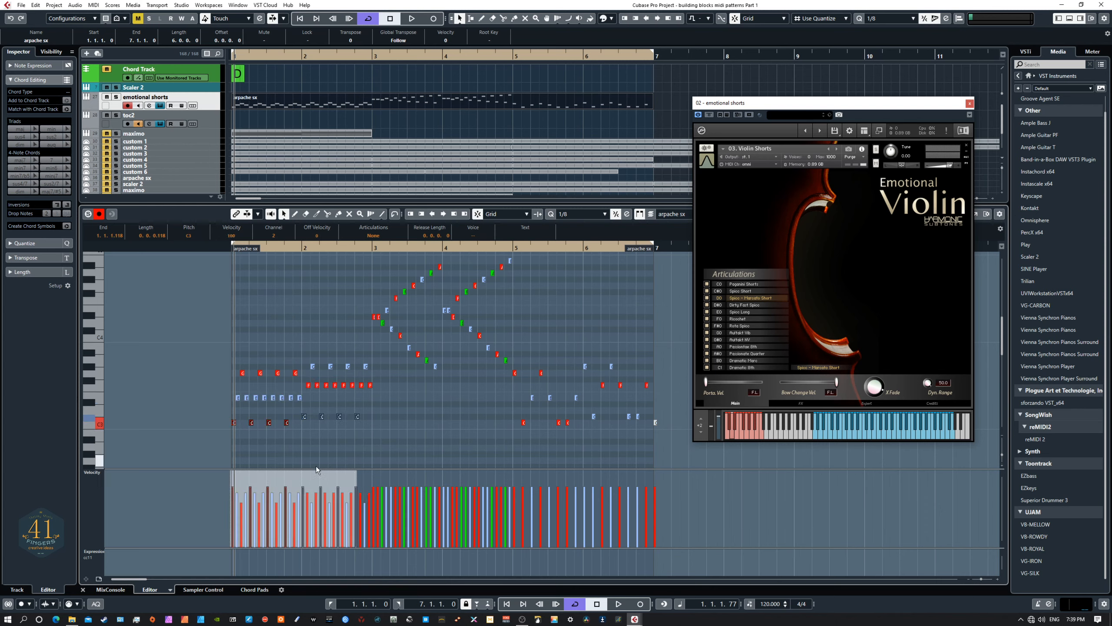
left_click_drag(286, 474, 286, 466)
Ramp the velocities up across the rising notes in bar 3 and down across the descending notes in bar 4
scroll(367, 285, "up", 2)
left_click_drag(360, 287, 442, 347)
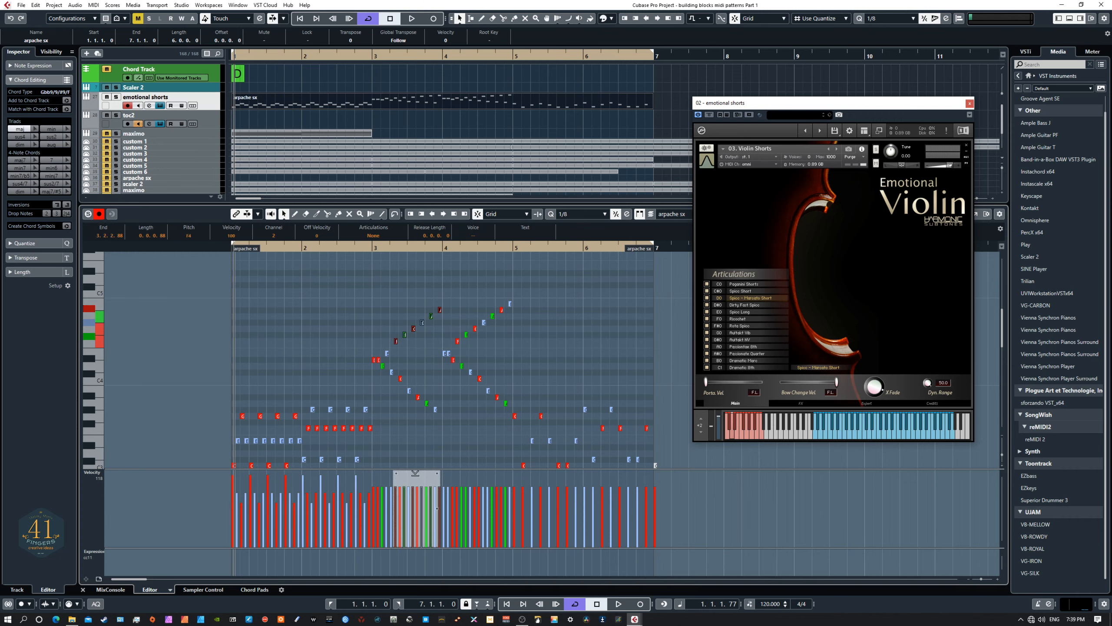
left_click_drag(441, 476, 442, 463)
left_click(386, 353)
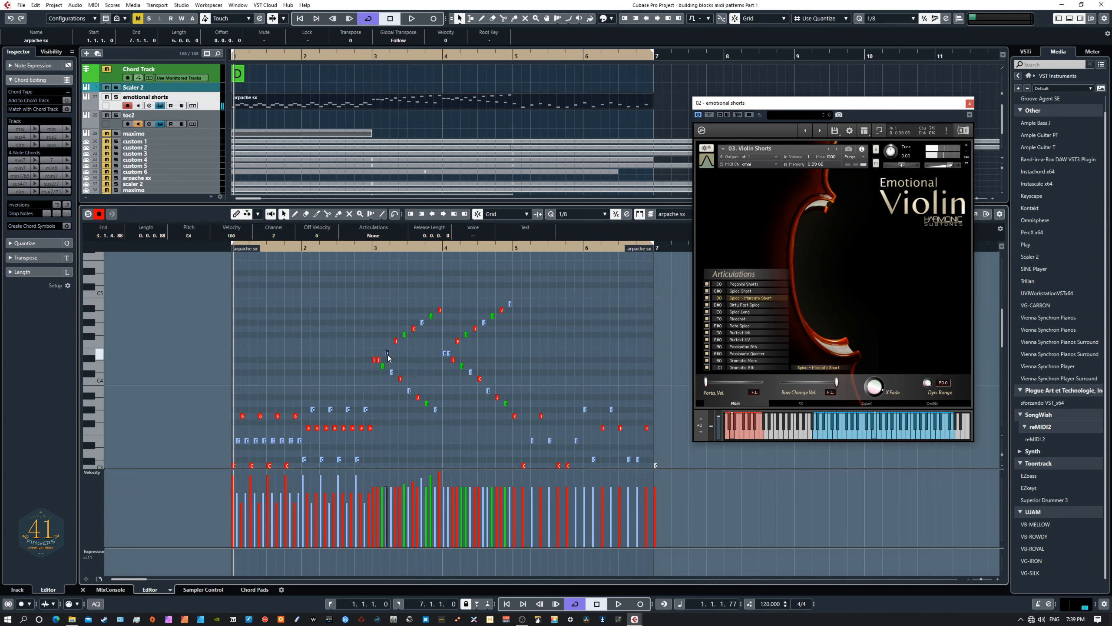
left_click(388, 483)
left_click_drag(448, 359, 518, 423)
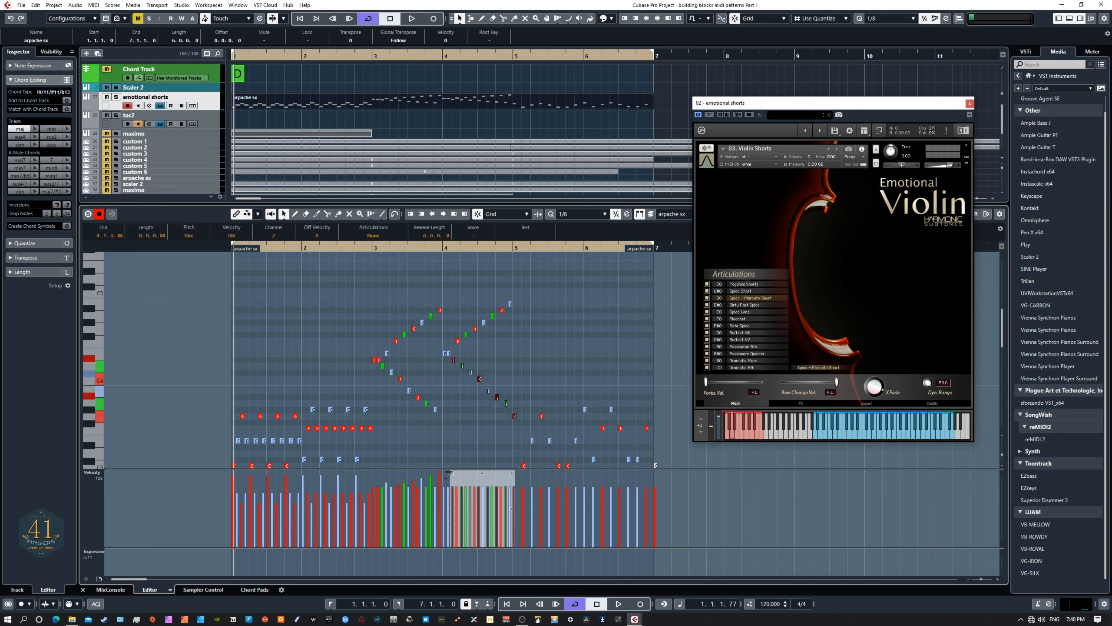
left_click_drag(456, 475, 454, 472)
In bars 5 and 6, raise the velocities of the higher notes and lower those of the lowest notes
left_click(534, 396)
left_click_drag(533, 396, 653, 444)
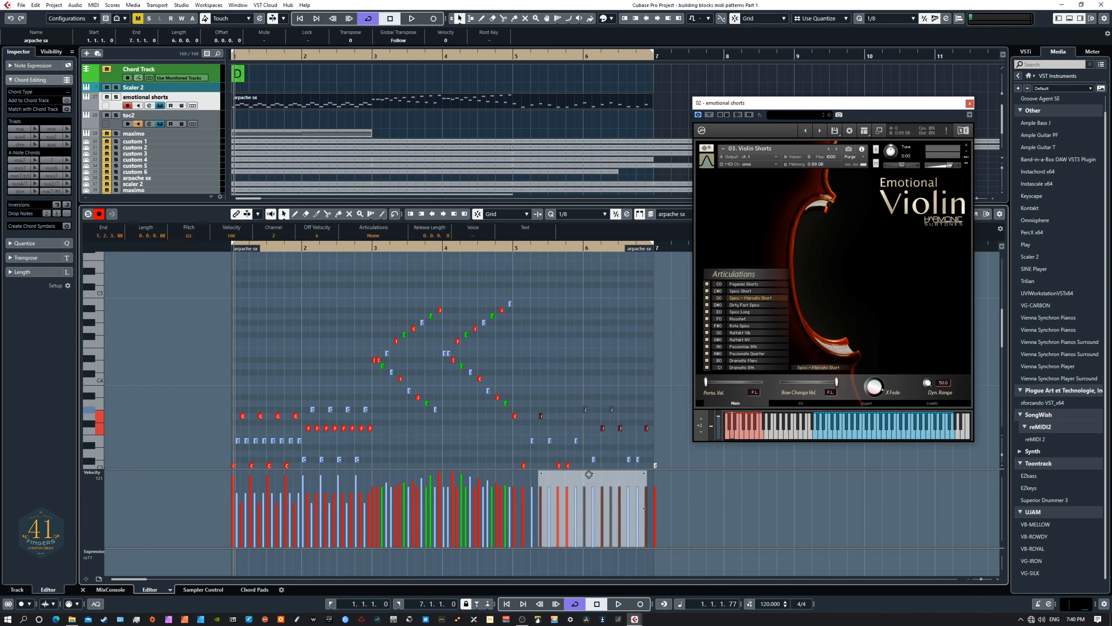
left_click_drag(590, 474, 586, 462)
scroll(582, 410, "down", 4)
left_click_drag(518, 367, 648, 408)
left_click_drag(568, 476, 570, 489)
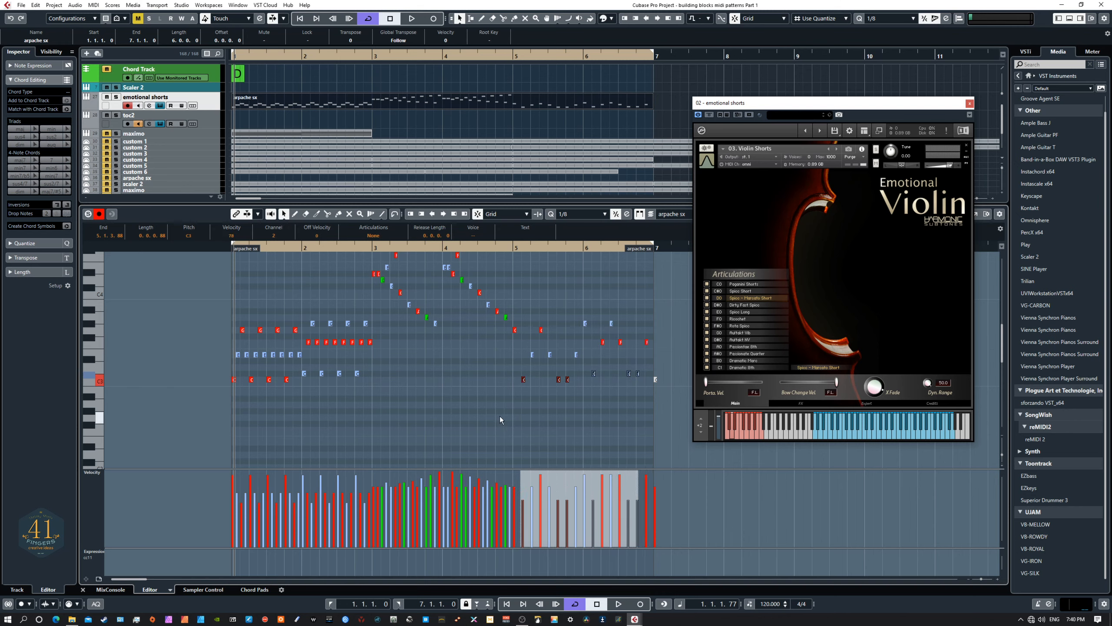
Play the opening of the part, stop, and slightly lower the velocities of the lowest note row in bars 1 and 2
scroll(491, 418, "up", 2)
key("space")
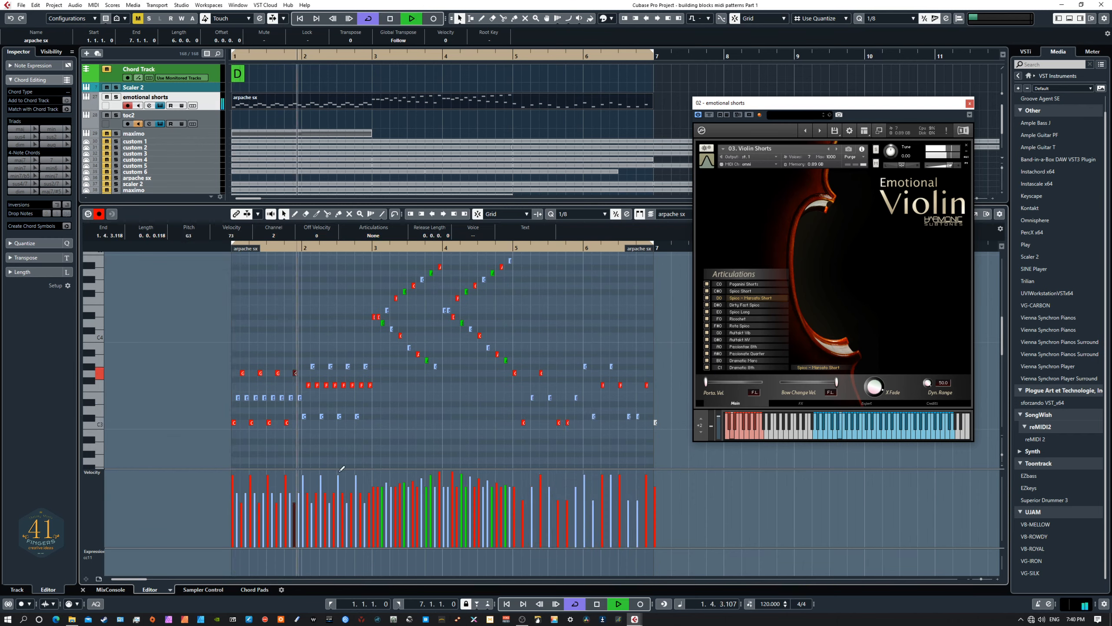
key("space")
left_click_drag(221, 417, 380, 440)
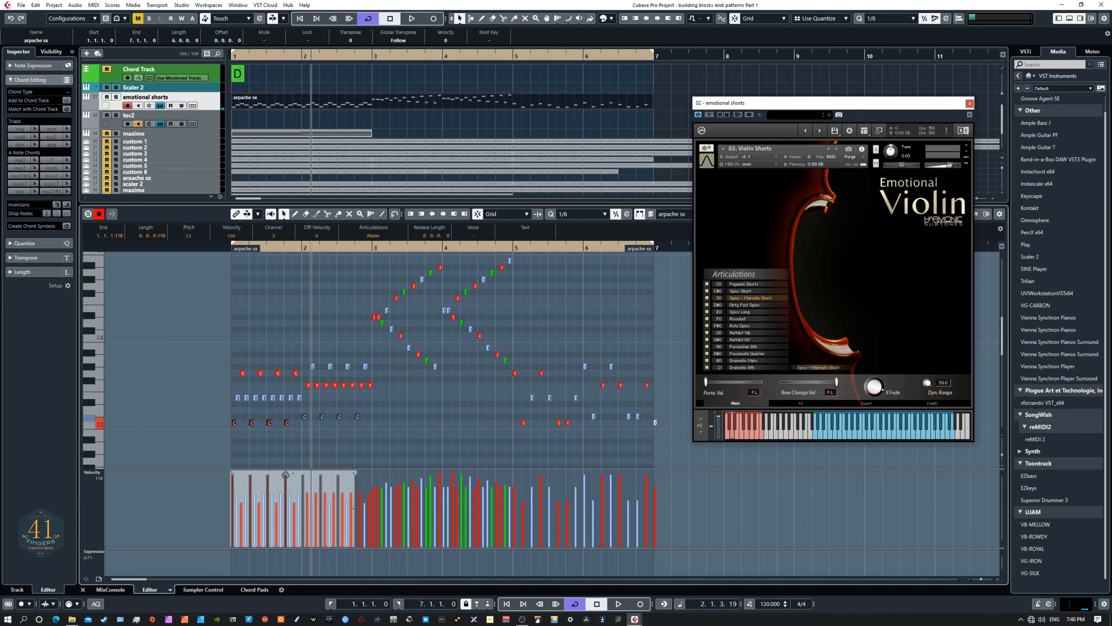
left_click_drag(289, 474, 285, 480)
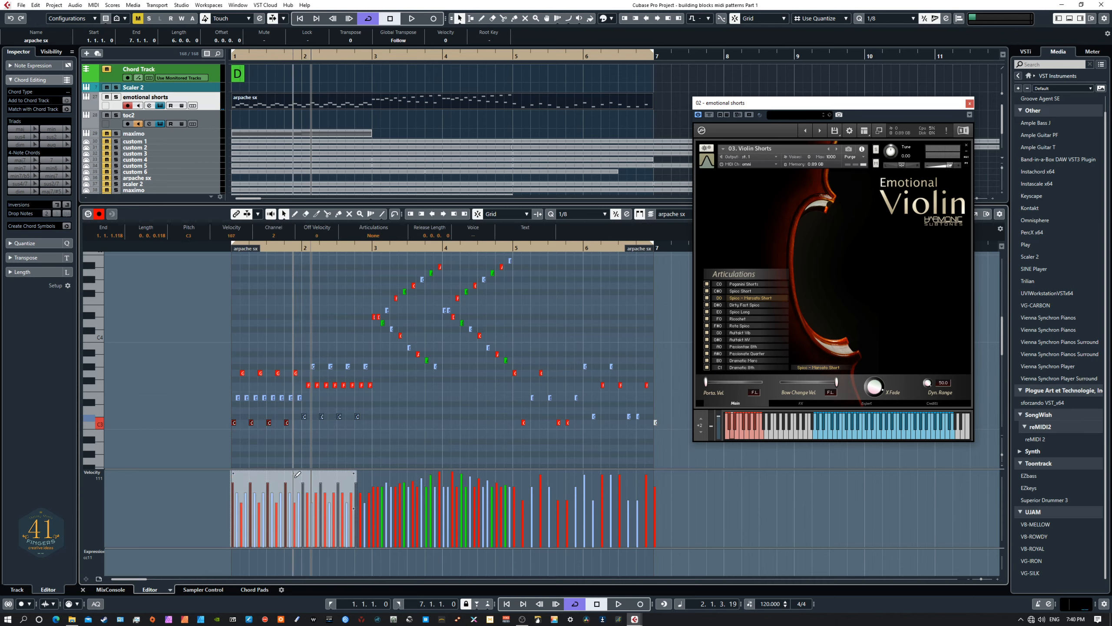
Play the whole six-bar part with the edited velocities and stop playback
key("space")
scroll(379, 431, "up", 2)
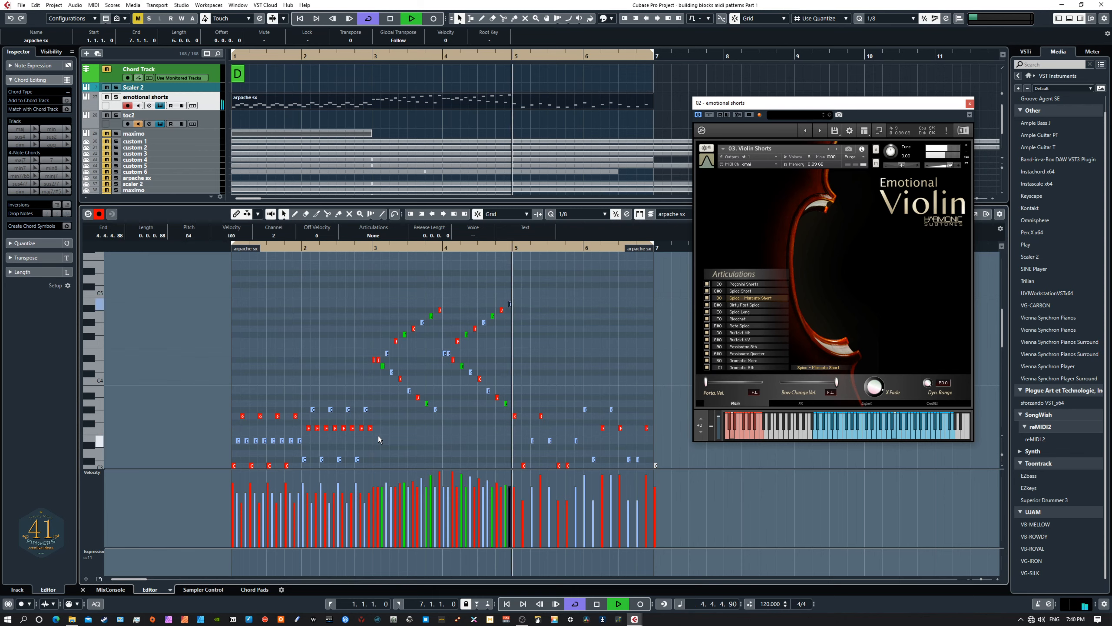
scroll(381, 420, "down", 2)
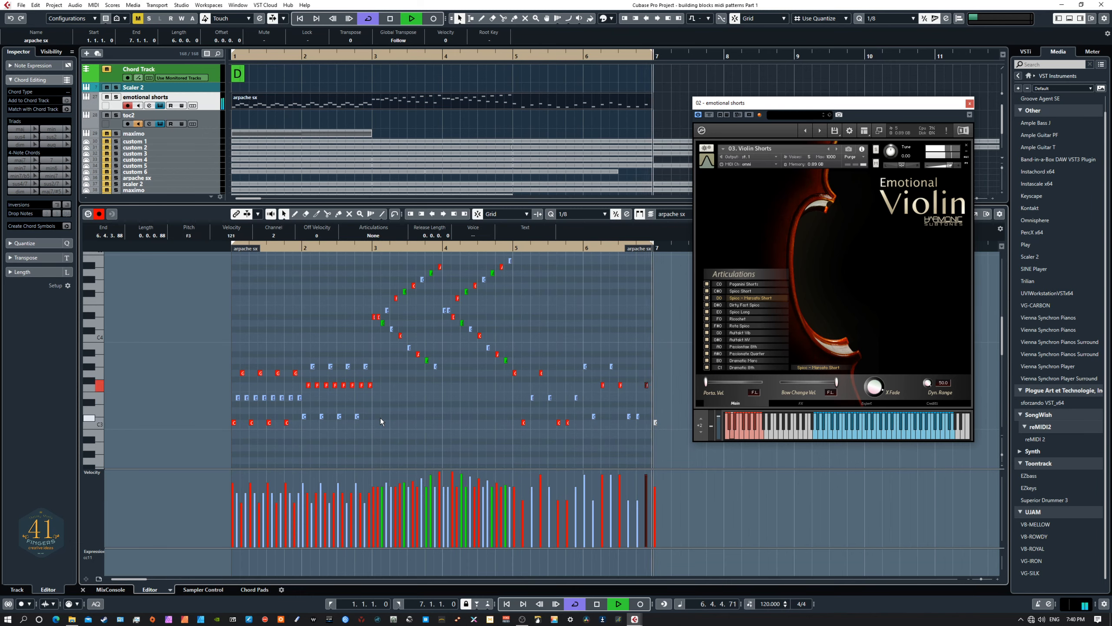
key("space")
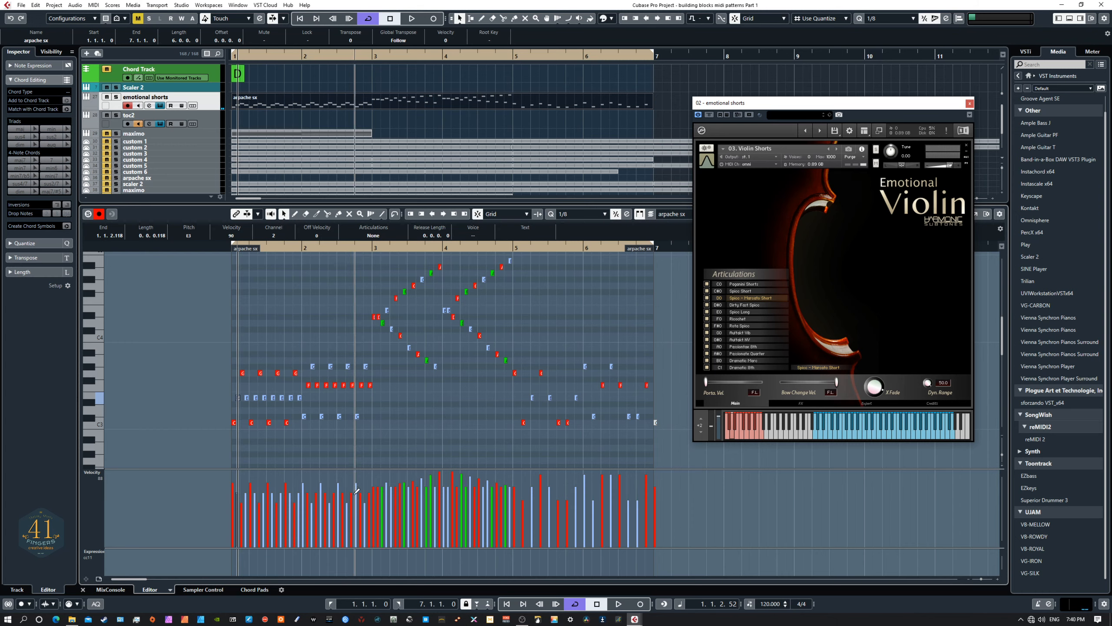
mouse_move(732, 106)
left_mouse_down()
mouse_move(710, 160)
mouse_move(736, 122)
left_mouse_up()
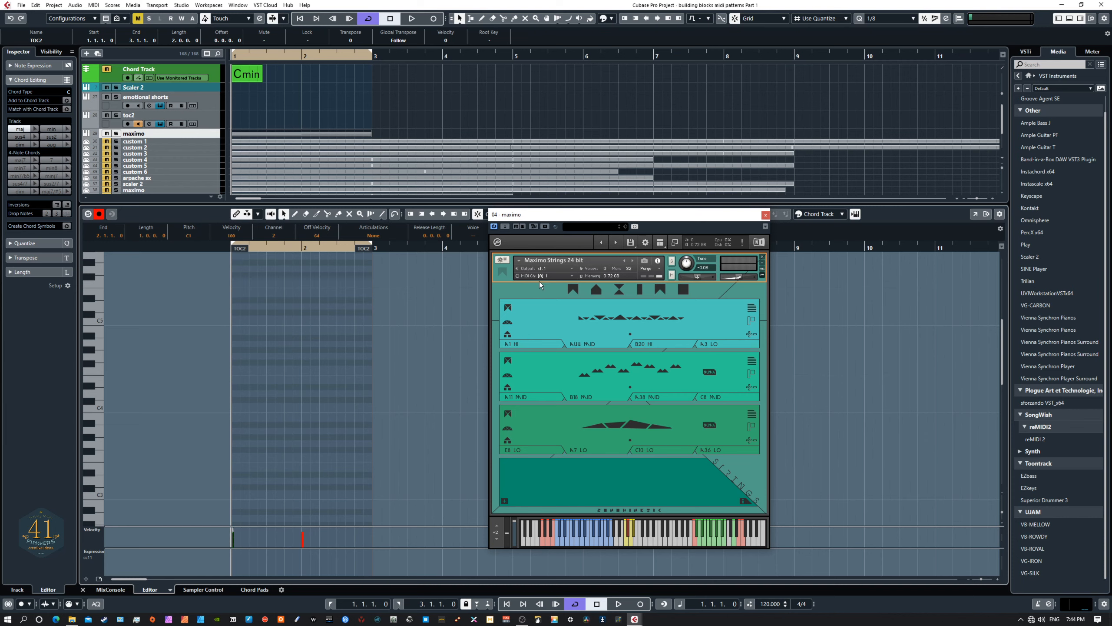
Bring the TOC2 part's two low chords into view and play them through Maximo Strings on the maximo track
scroll(390, 382, "down", 3)
scroll(390, 383, "down", 8)
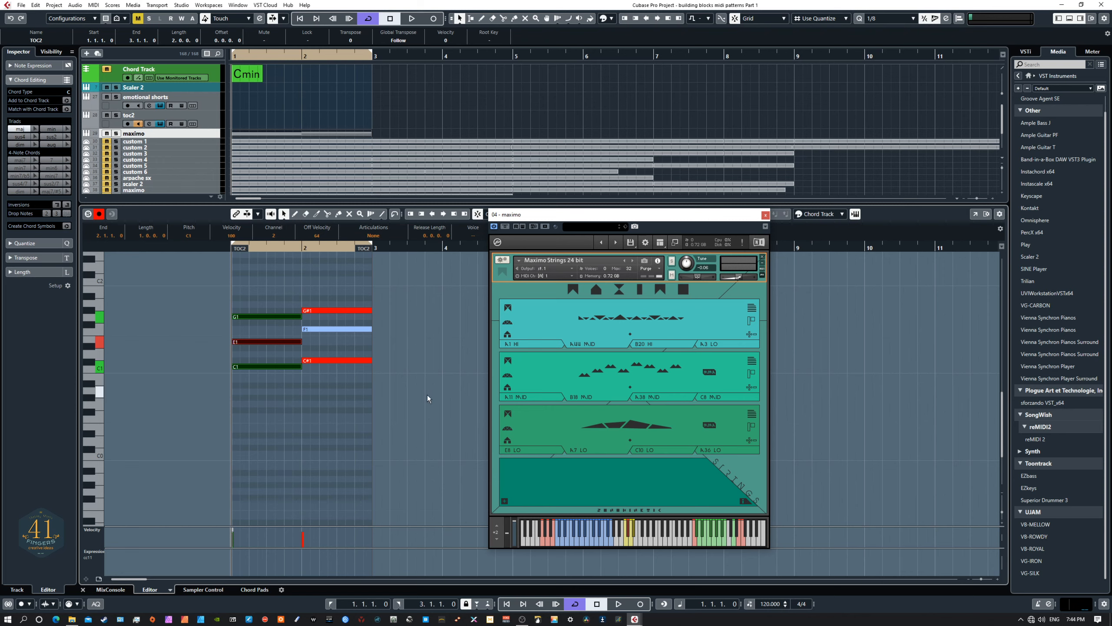
scroll(428, 395, "up", 3)
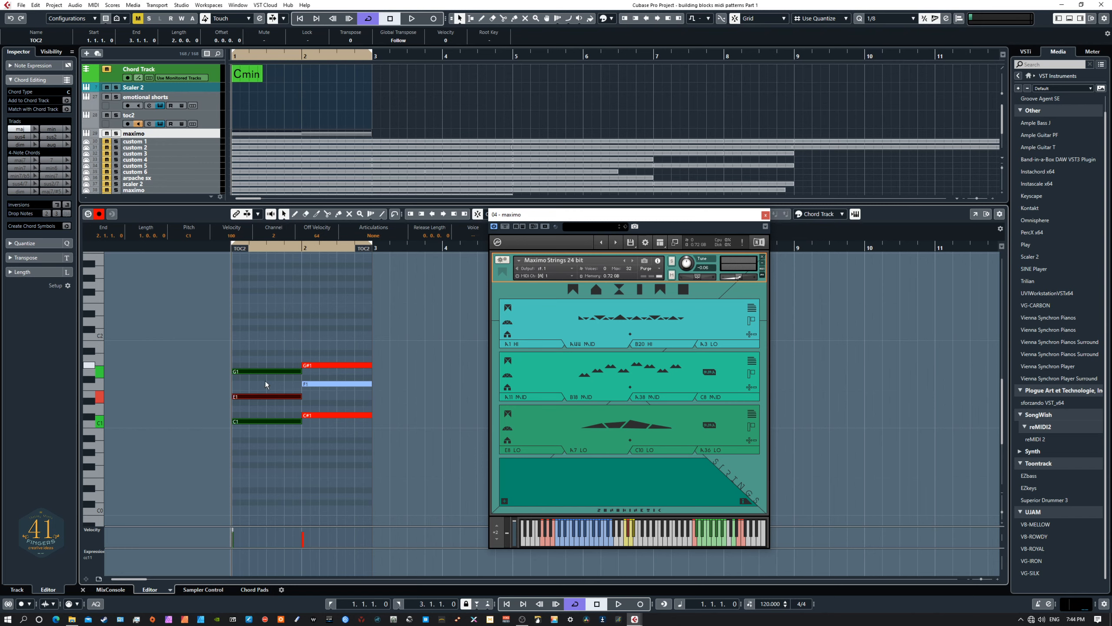
key("space")
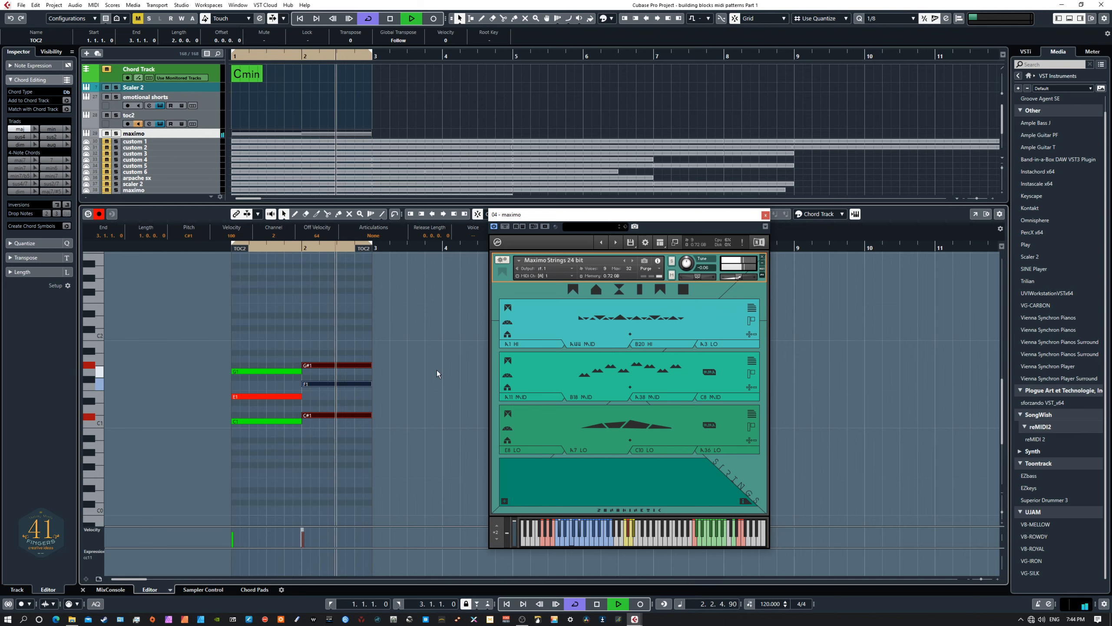
key("space")
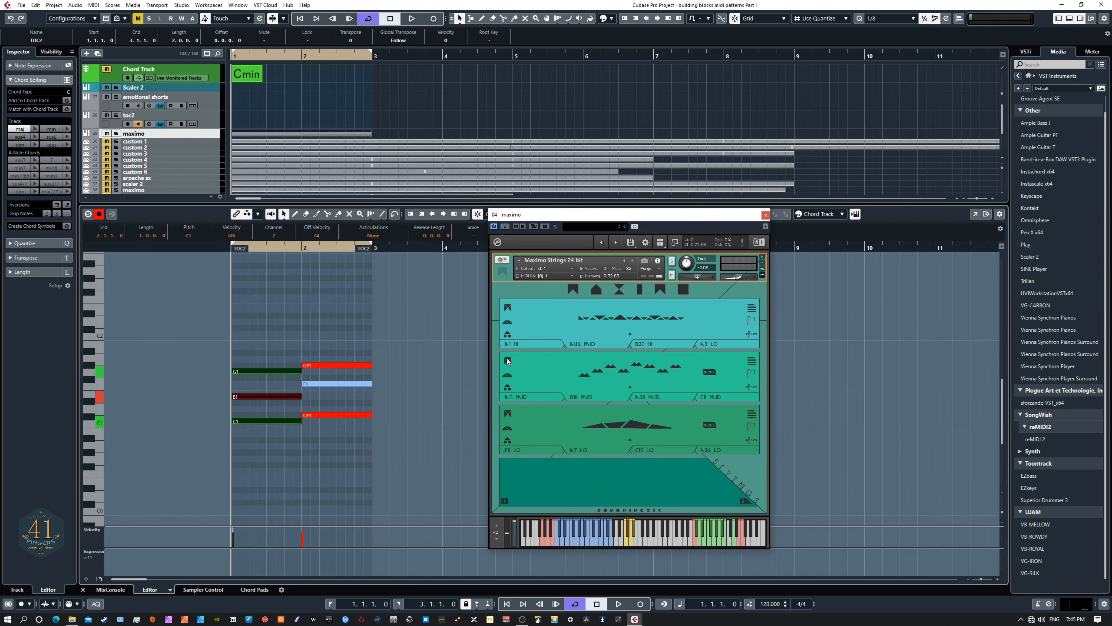
Turn off the middle and lowest phrase slots in Maximo Strings, play the chords, and raise the instrument's volume slightly
left_click(508, 415)
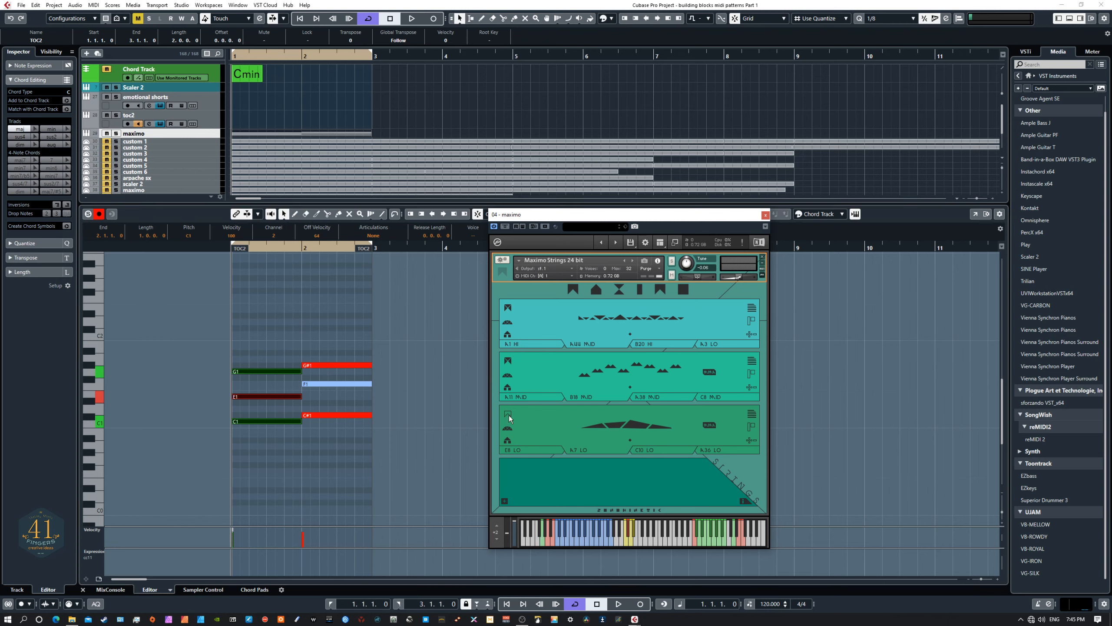
left_click(507, 362)
key("space")
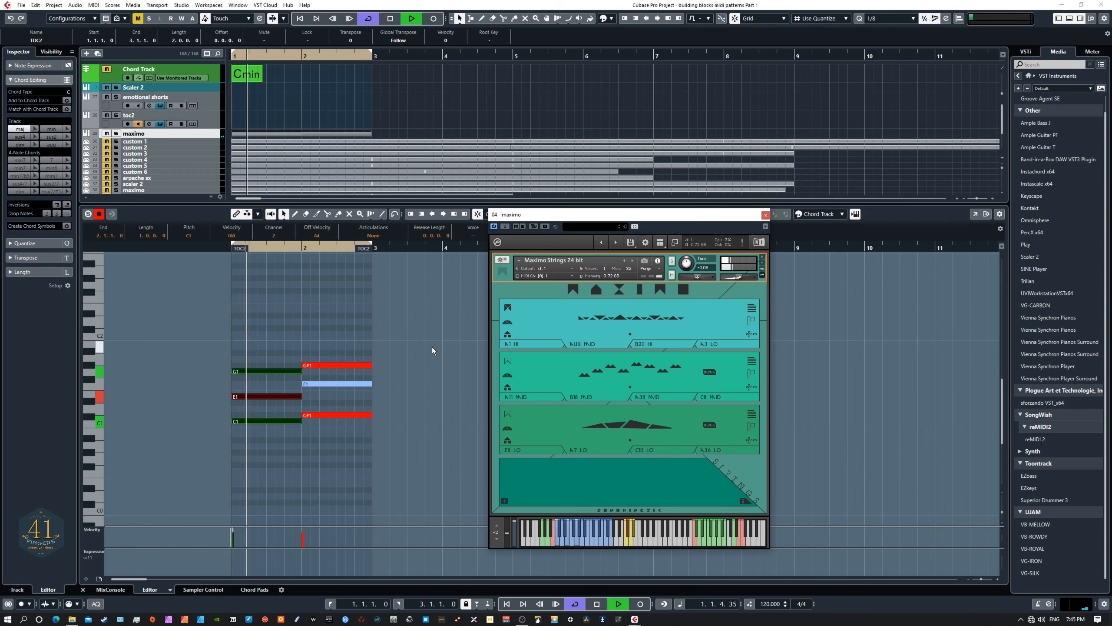
left_click_drag(739, 276, 745, 278)
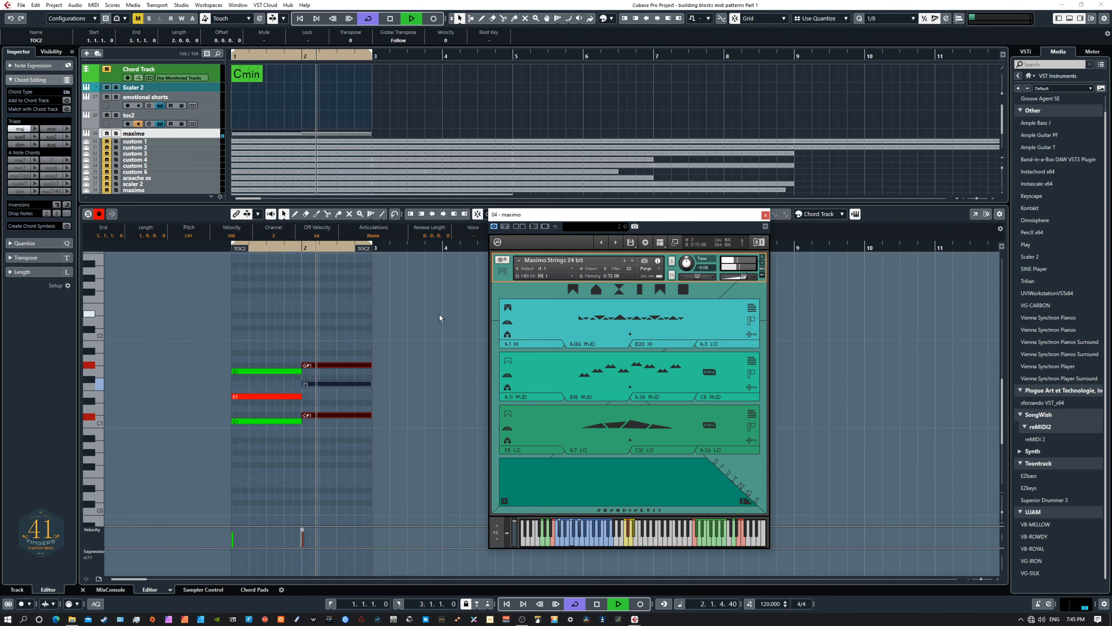
key("space")
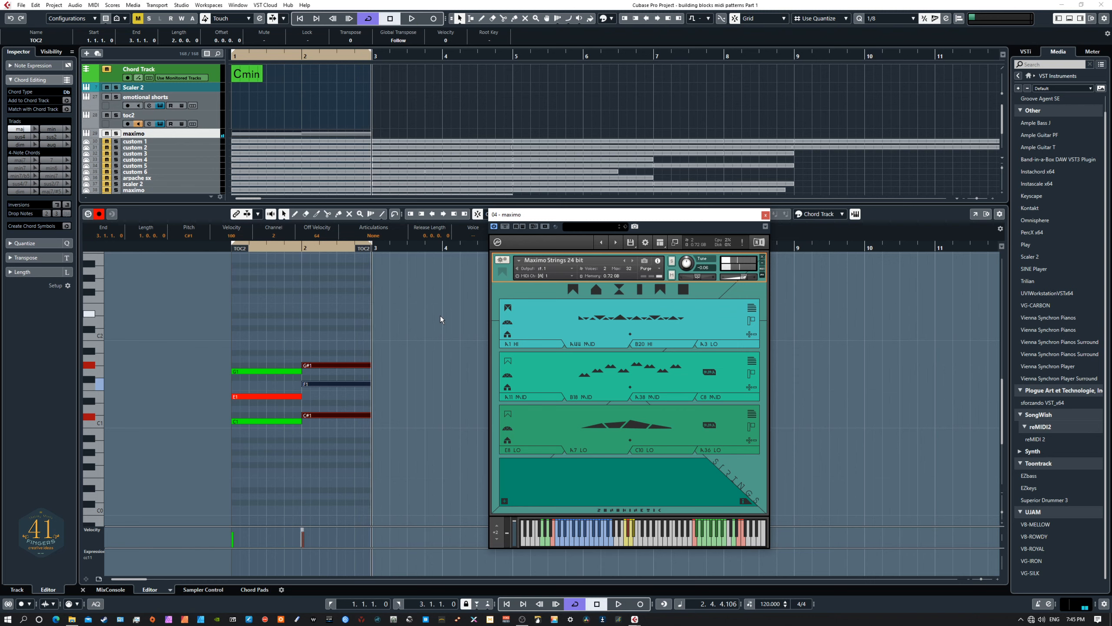
Open the A44 mid pattern's score in Maximo Strings, choose the C version, and place its MIDI at bar 1 on the toc2 track
key("KP_Decimal")
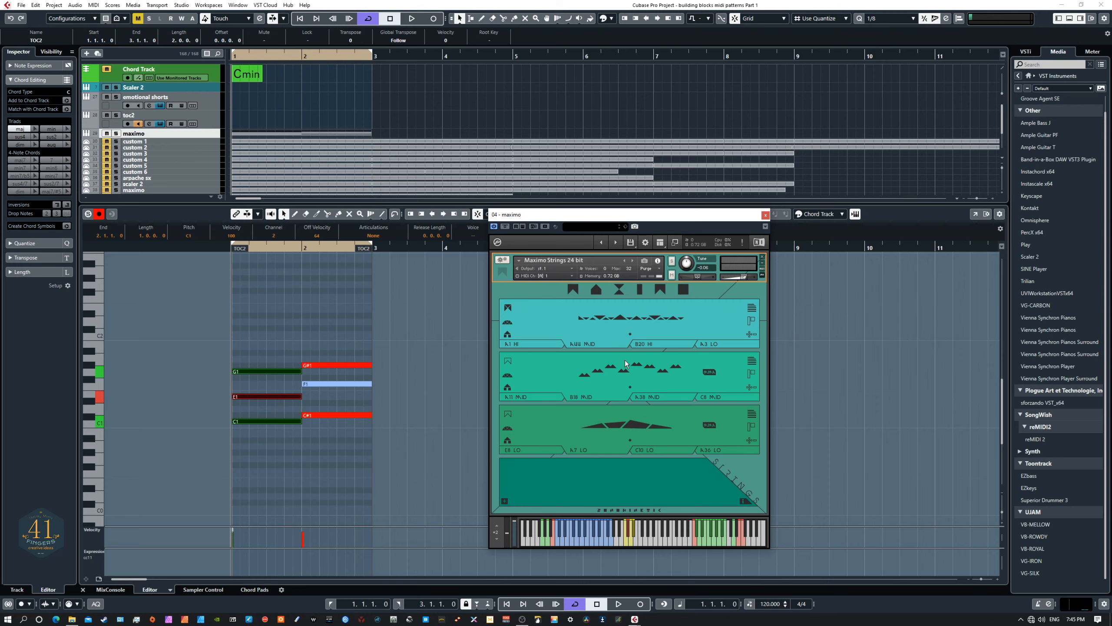
left_click(752, 308)
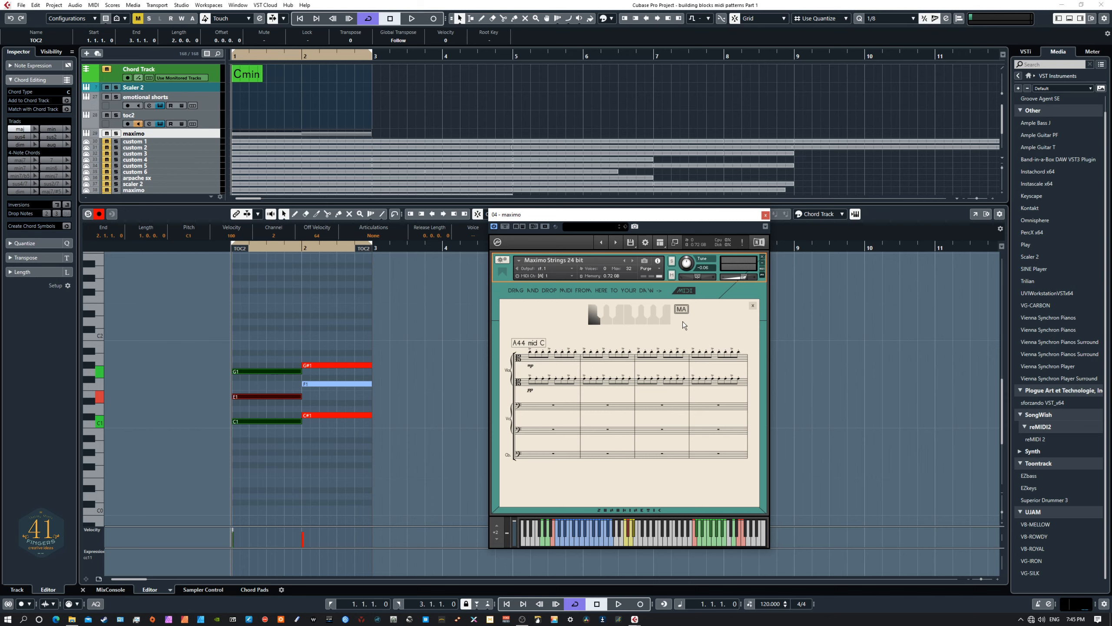
left_click(608, 320)
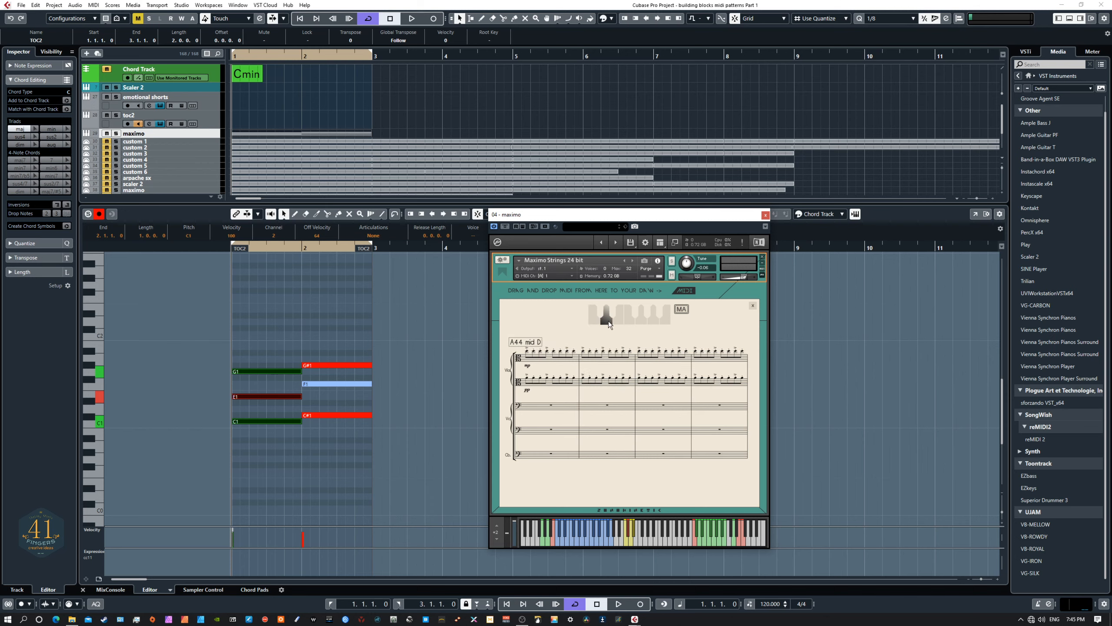
left_click(616, 318)
left_click(594, 319)
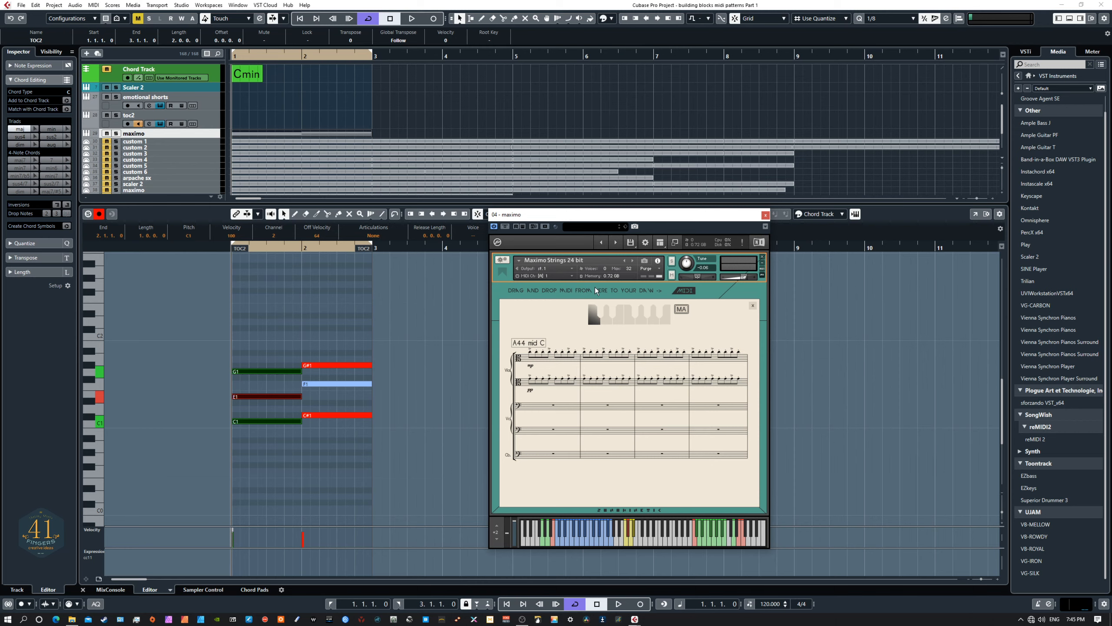
left_click_drag(595, 287, 235, 119)
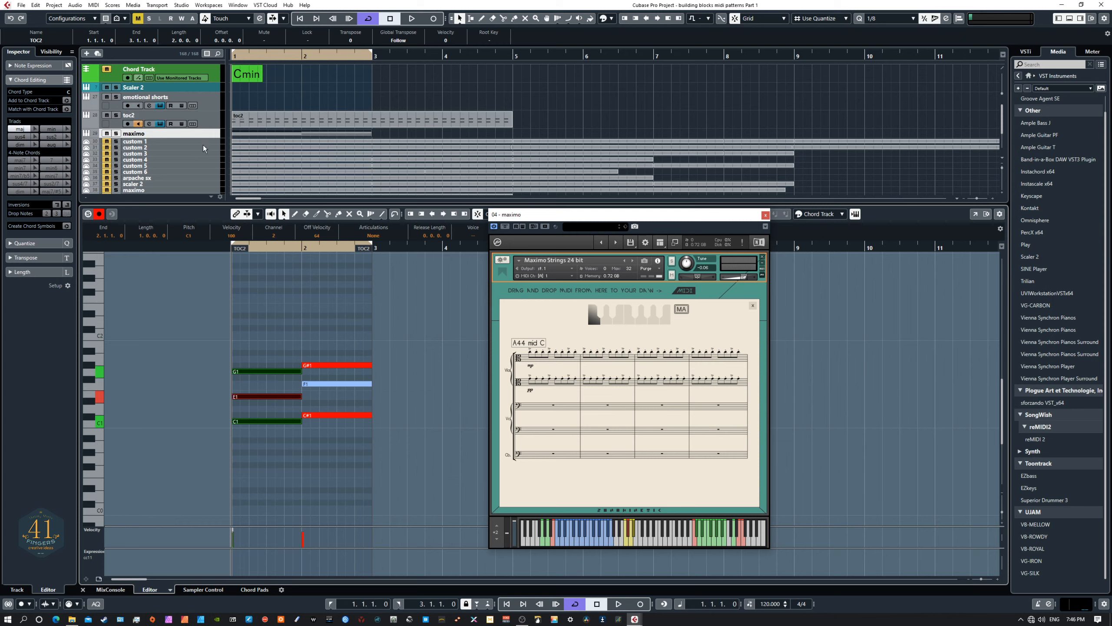
Select the toc2 track, extend the cycle range to bar 5, and start playback of the new pattern
scroll(193, 148, "down", 2)
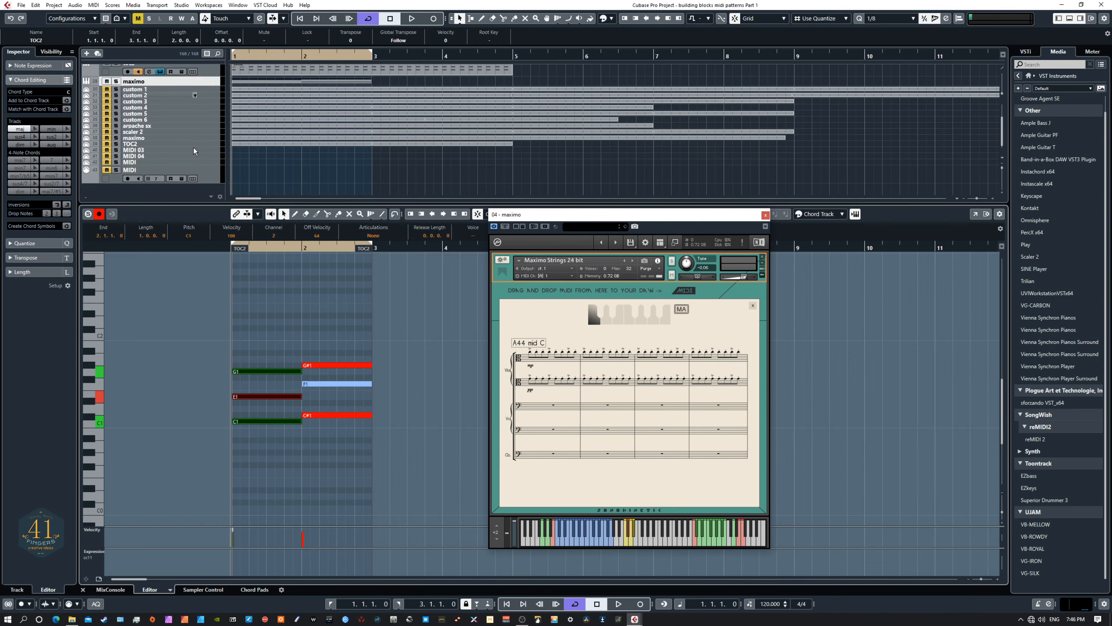
scroll(193, 147, "up", 2)
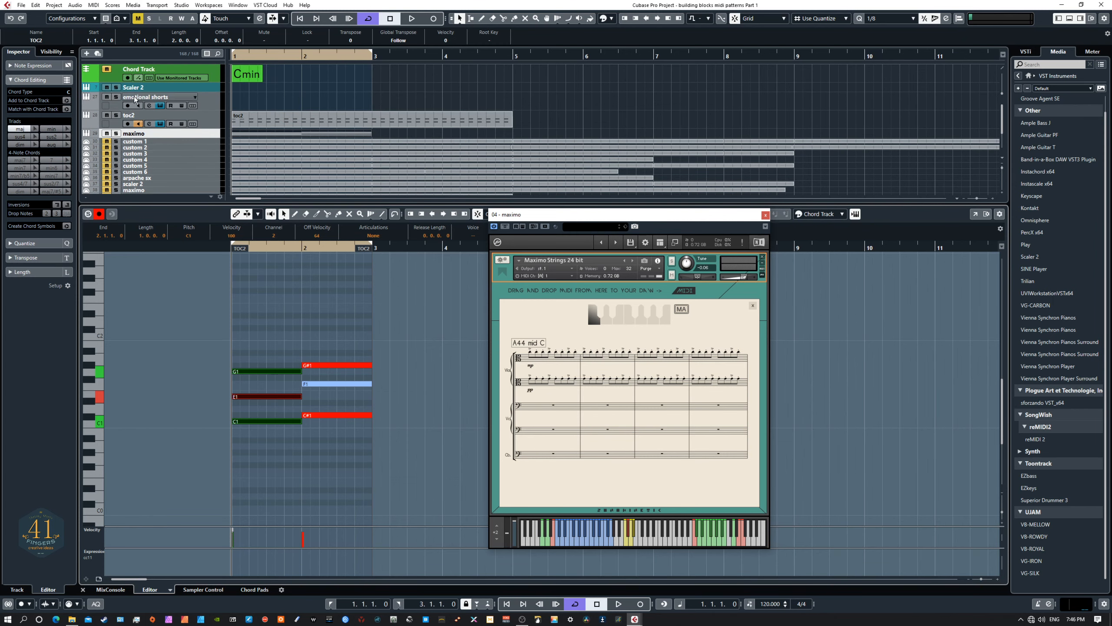
left_click(204, 118)
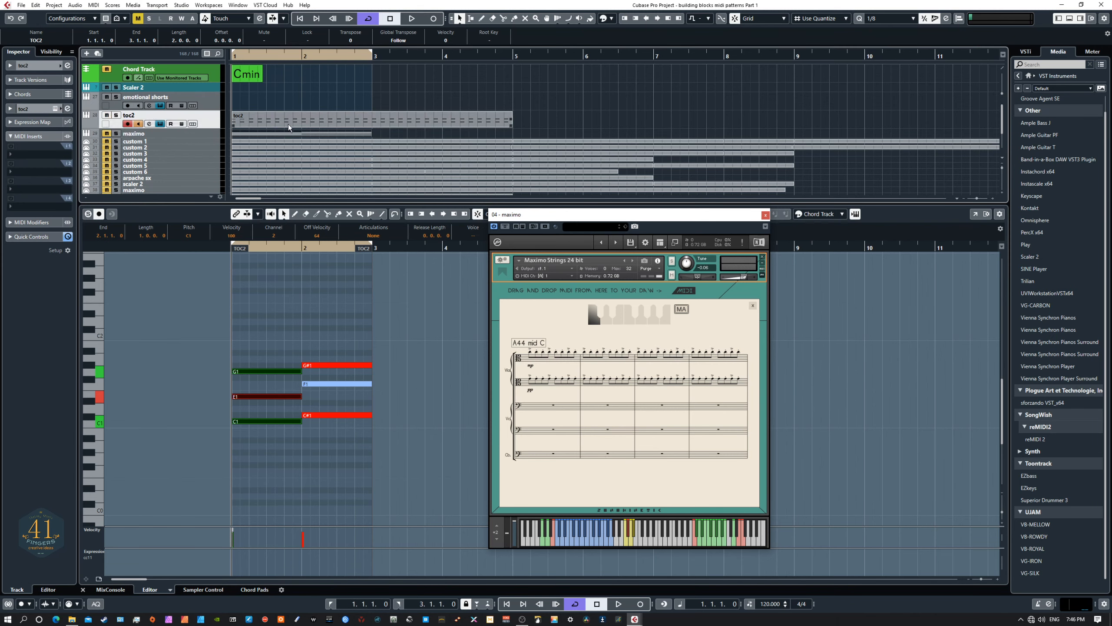
left_click_drag(372, 55, 512, 65)
key("space")
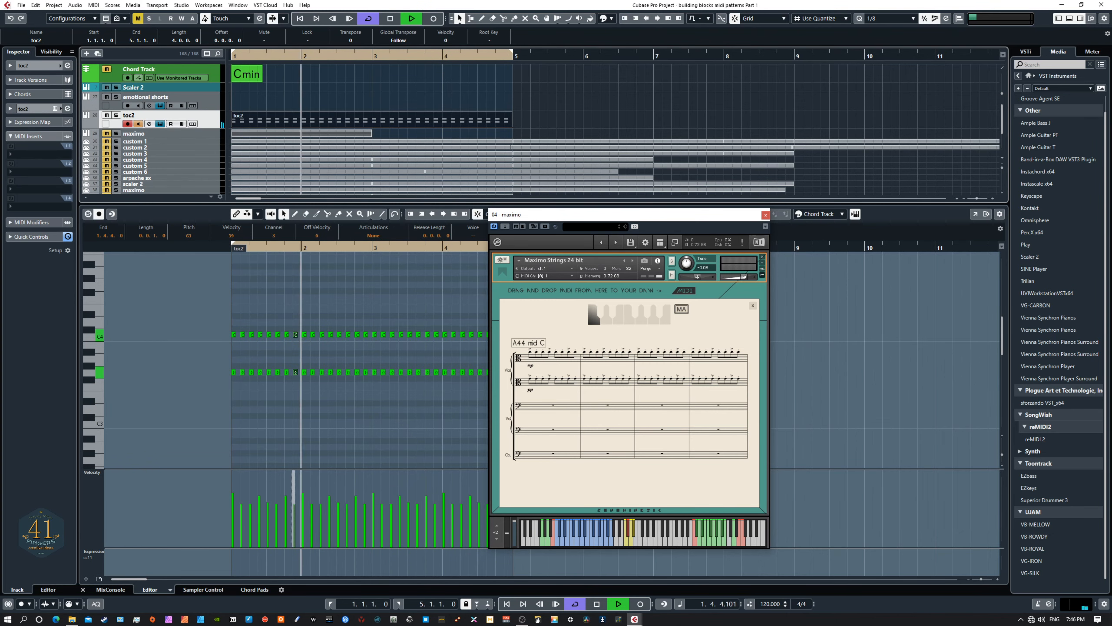
Bring up the toc2 track's The Orchestra Complete 2 instrument, stop playback, and open its preset browser
left_click_drag(1, 175, 897, 163)
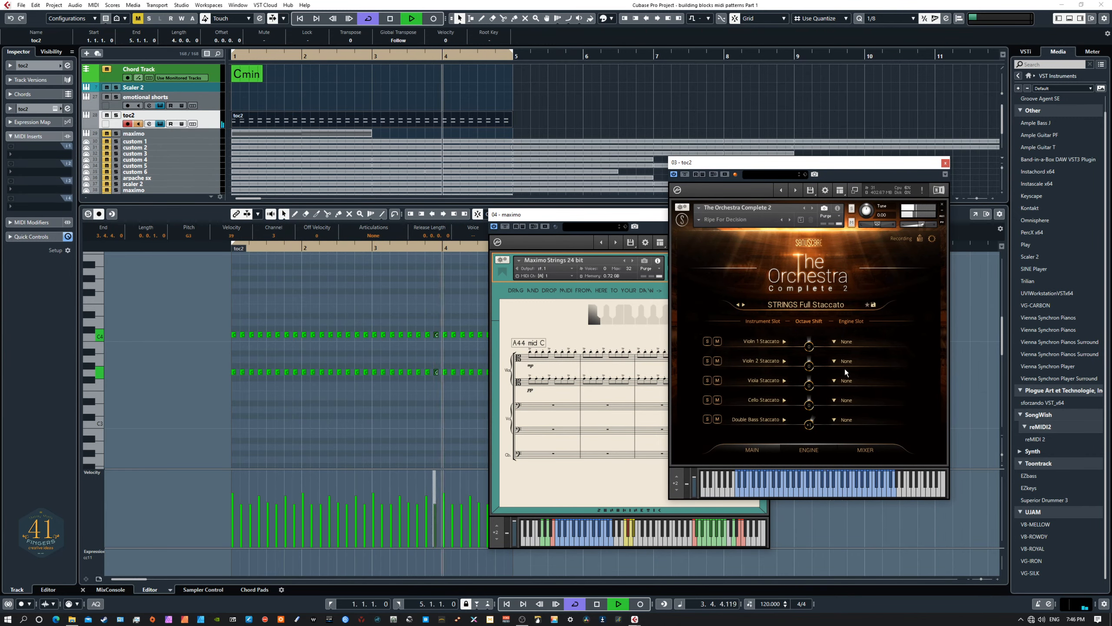
key("space")
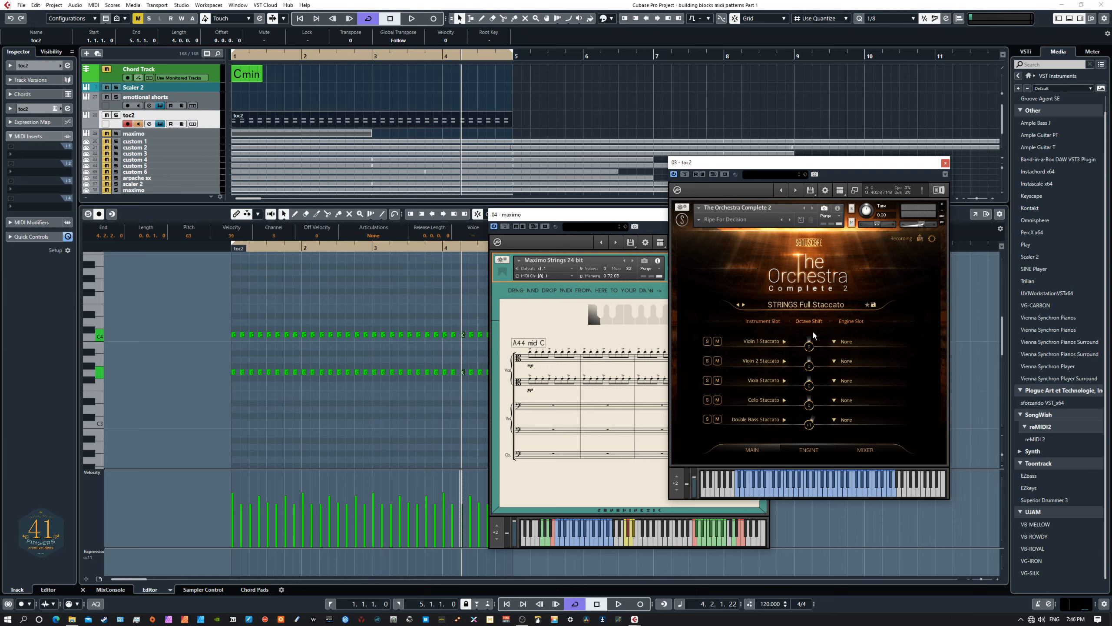
left_click(801, 305)
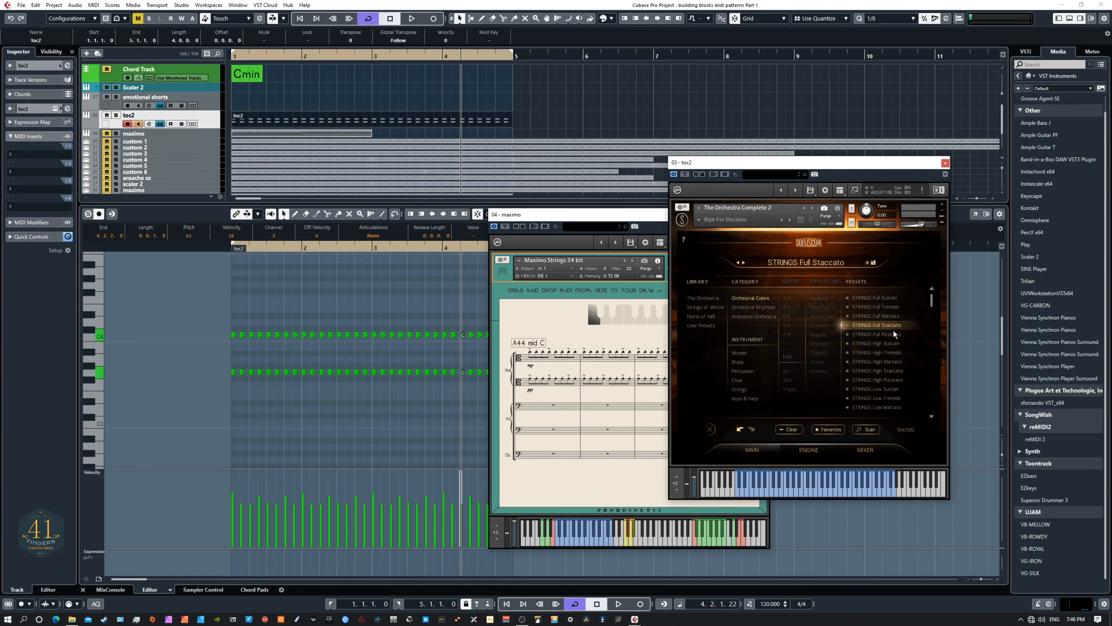
Audition the pattern with STRINGS Full Staccato, arrange the instrument windows clear of the notes, and return to the project start
key("space")
left_click(631, 212)
left_click_drag(631, 212, 691, 203)
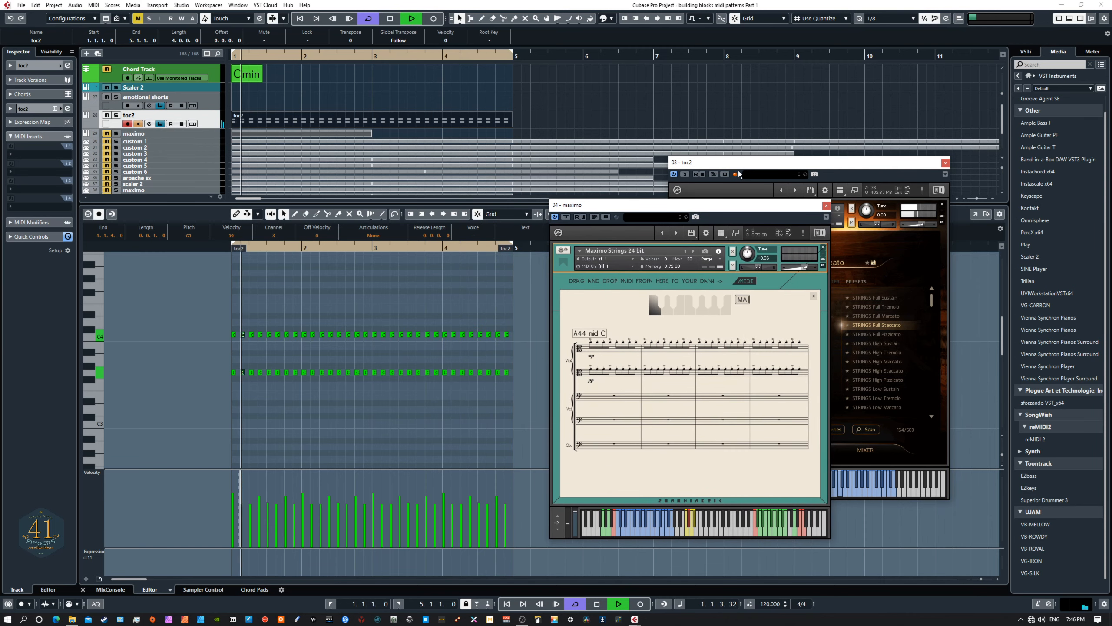
mouse_move(736, 162)
left_mouse_down()
mouse_move(729, 202)
mouse_move(726, 160)
left_mouse_up()
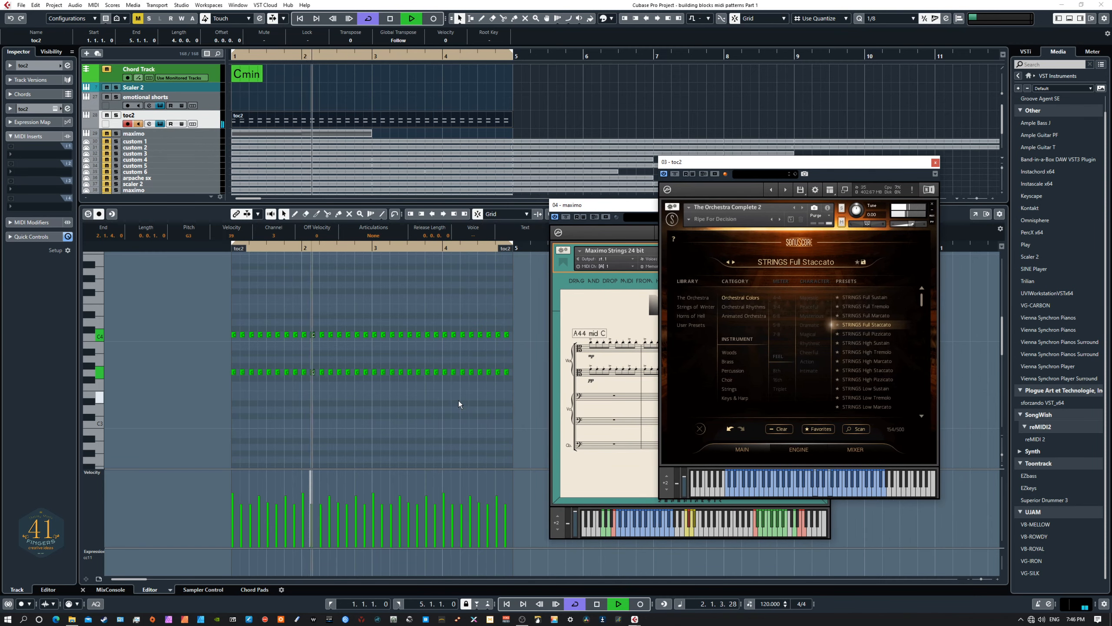
scroll(473, 405, "up", 3)
scroll(473, 405, "down", 4)
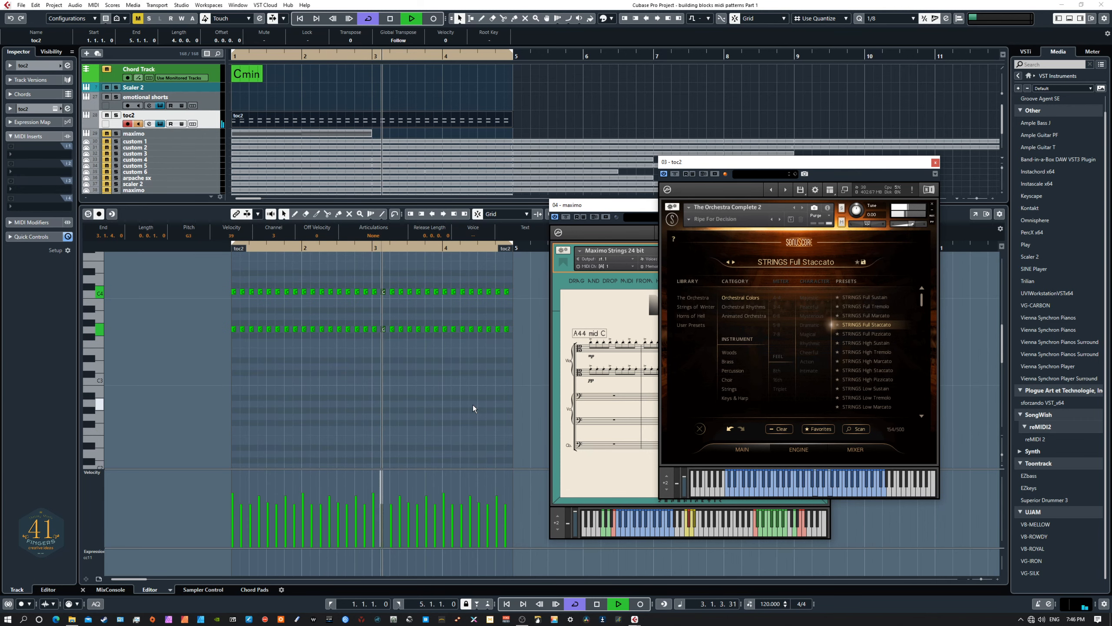
key("space")
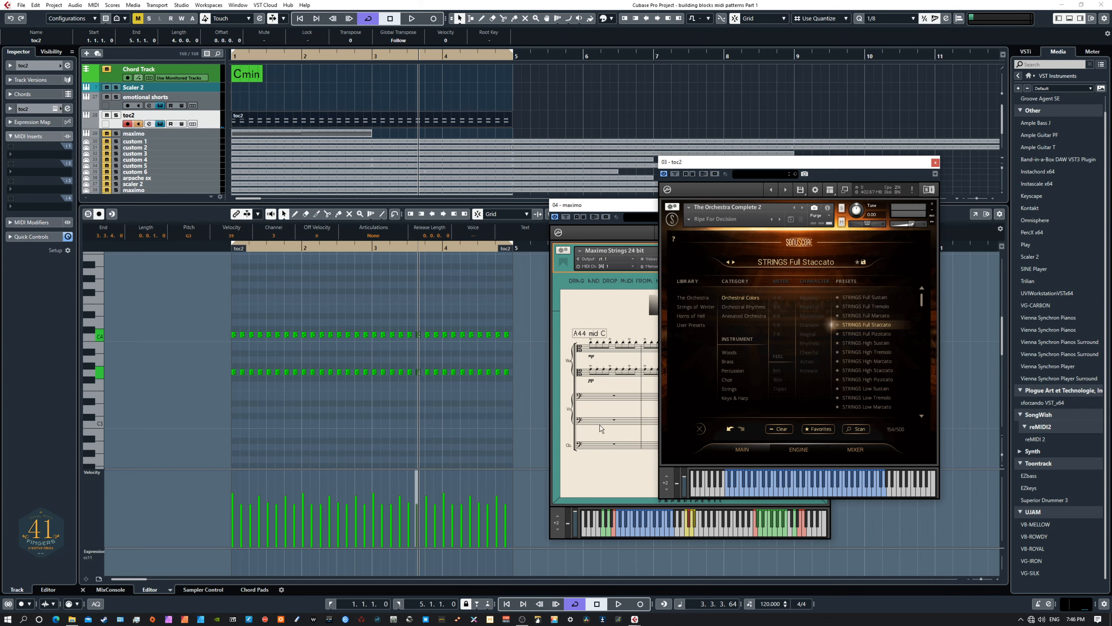
left_click(520, 411)
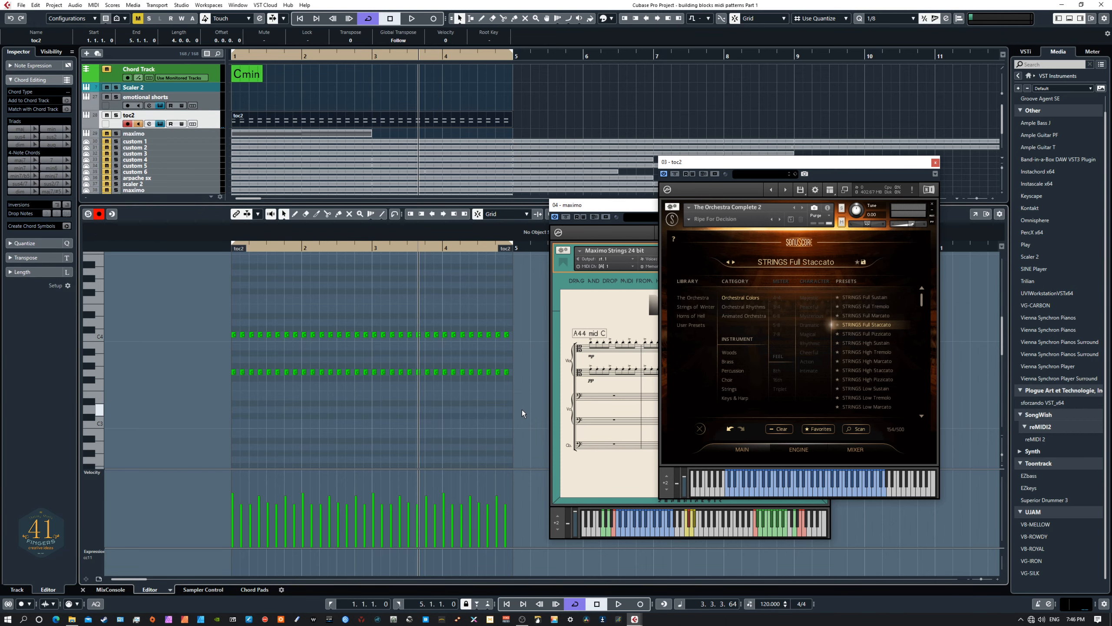
key("Home")
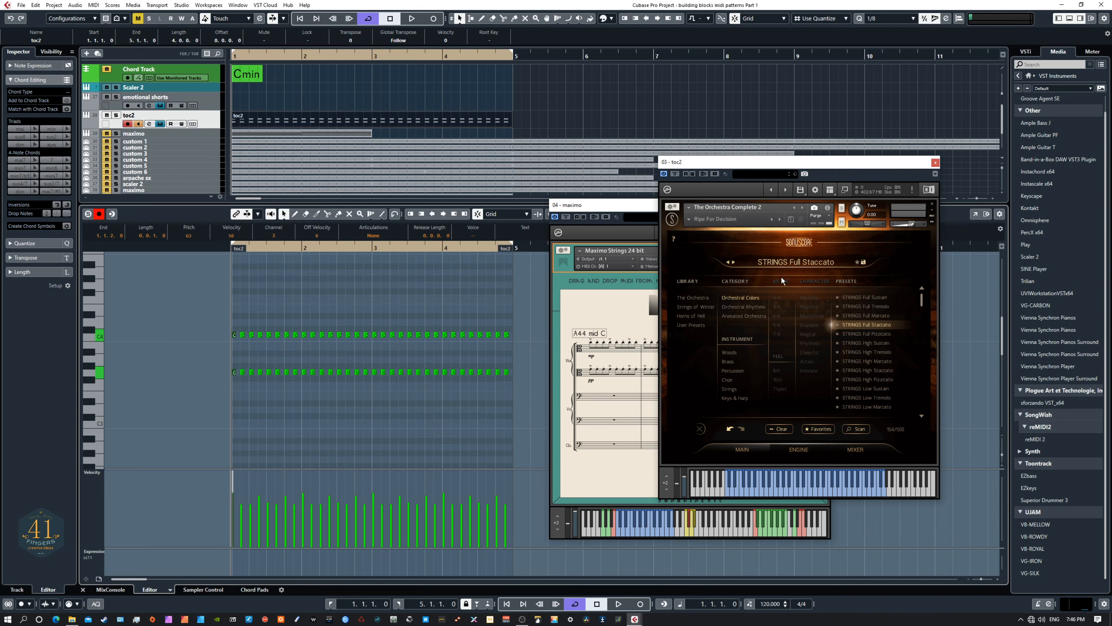
Load the Orchestral Rhythms preset STRINGS Basic 8ths 01 and audition the pattern with it
left_click(736, 305)
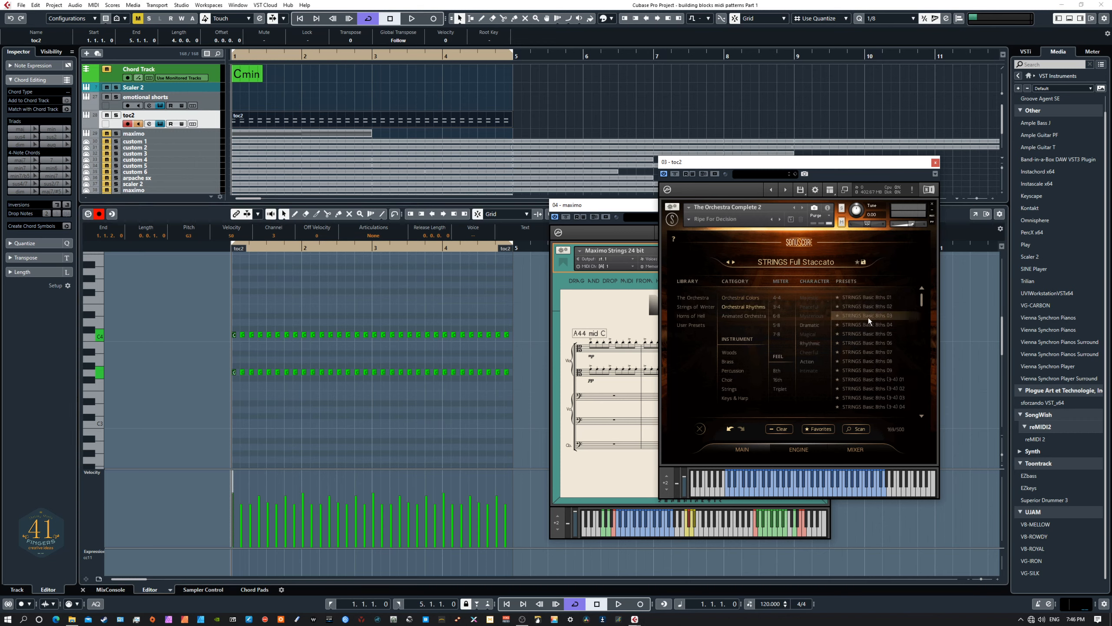
left_click(865, 298)
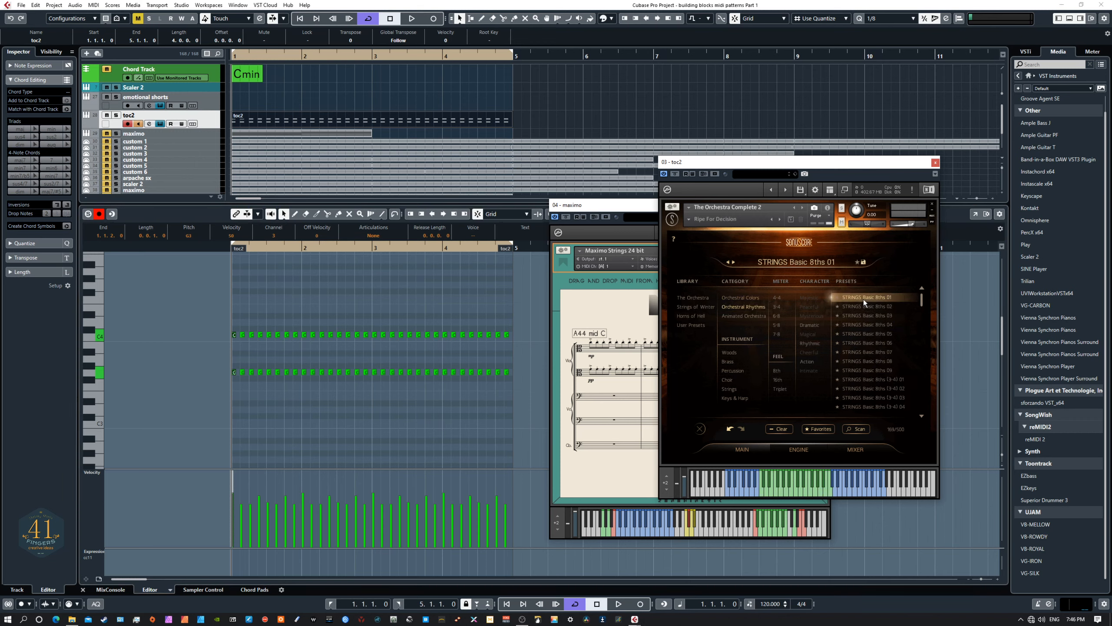
key("space")
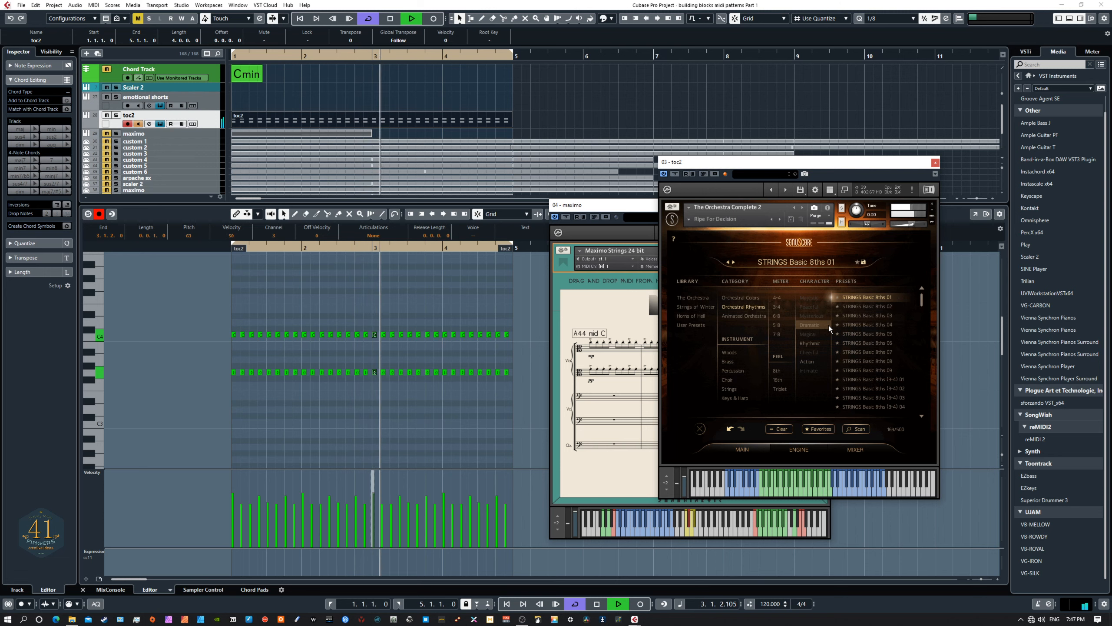
key("space")
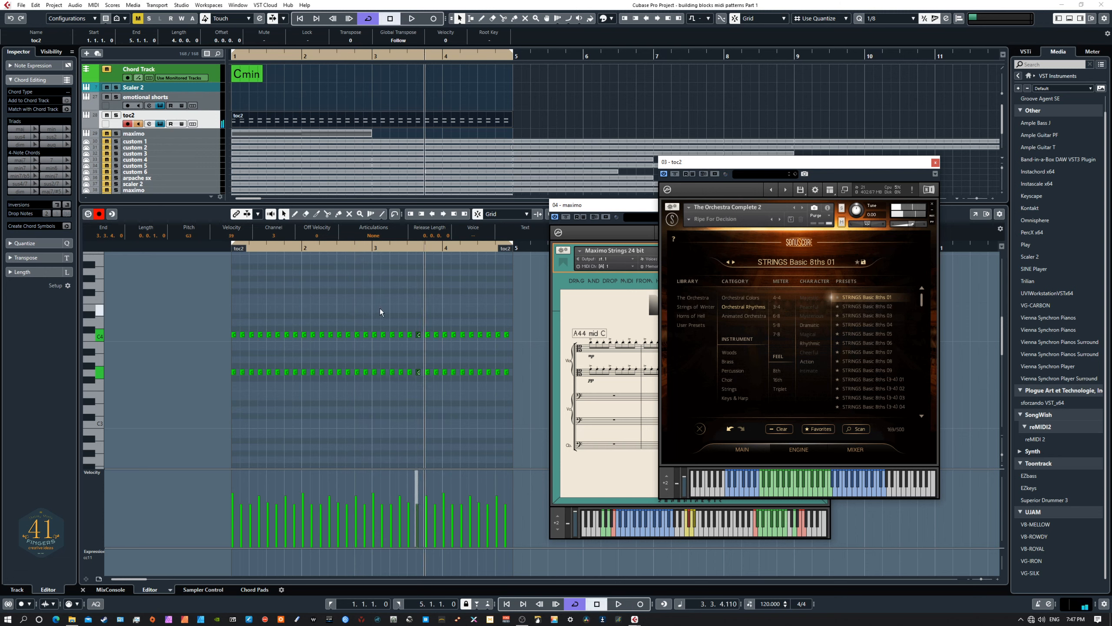
Transpose all notes in bars 3 and 4 up one semitone, and lower The Orchestra Complete 2's output volume while playing from the start
left_click_drag(375, 313, 512, 405)
key("Up")
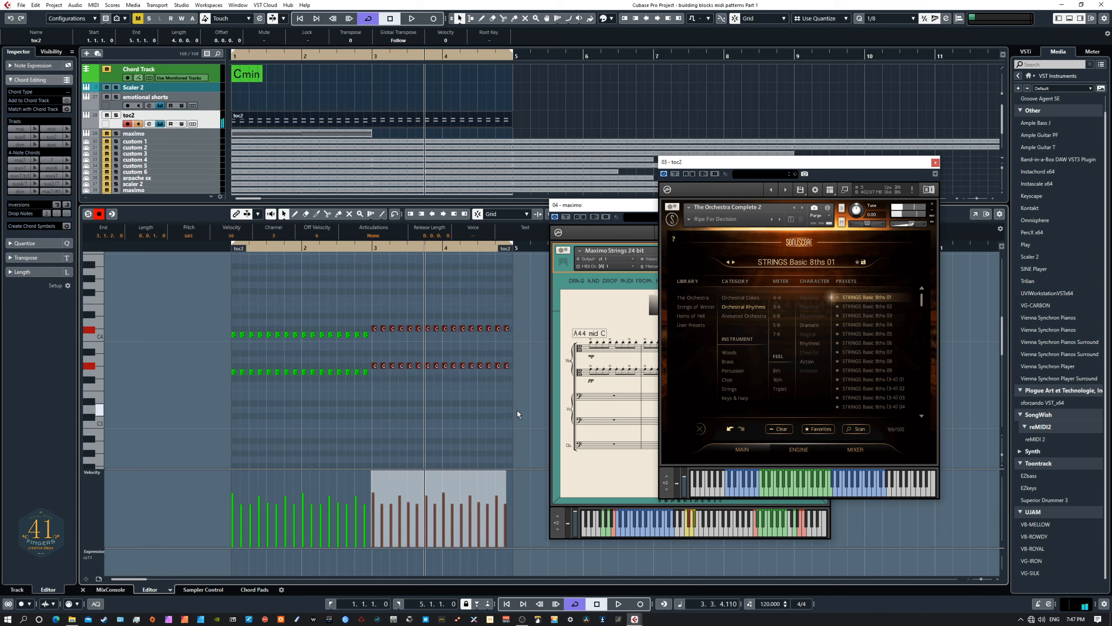
key("period")
key("space")
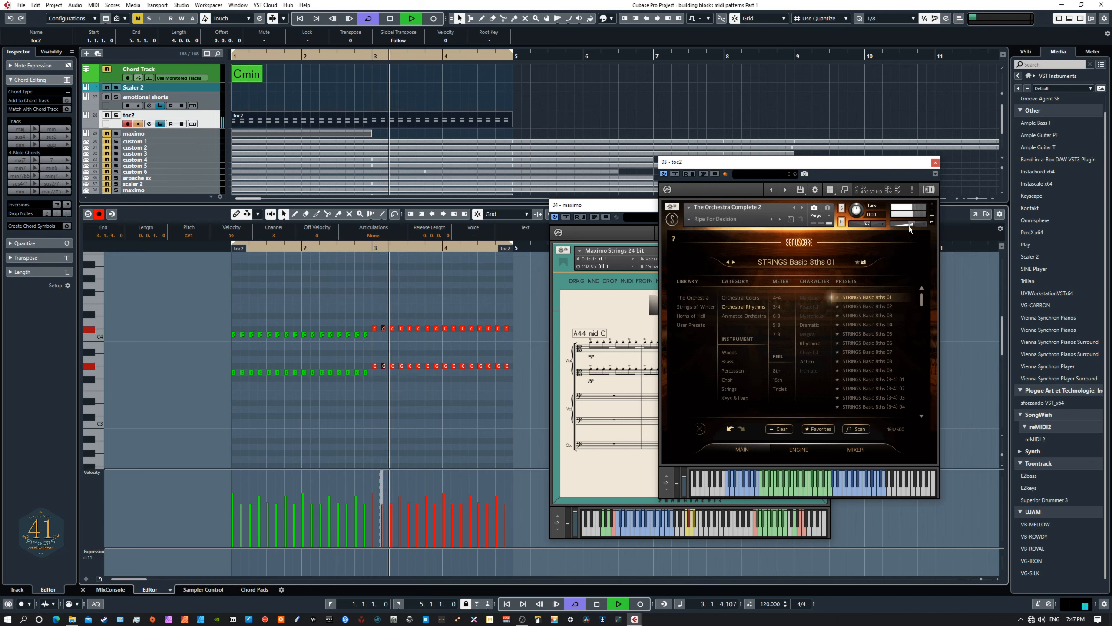
left_click_drag(909, 225, 903, 223)
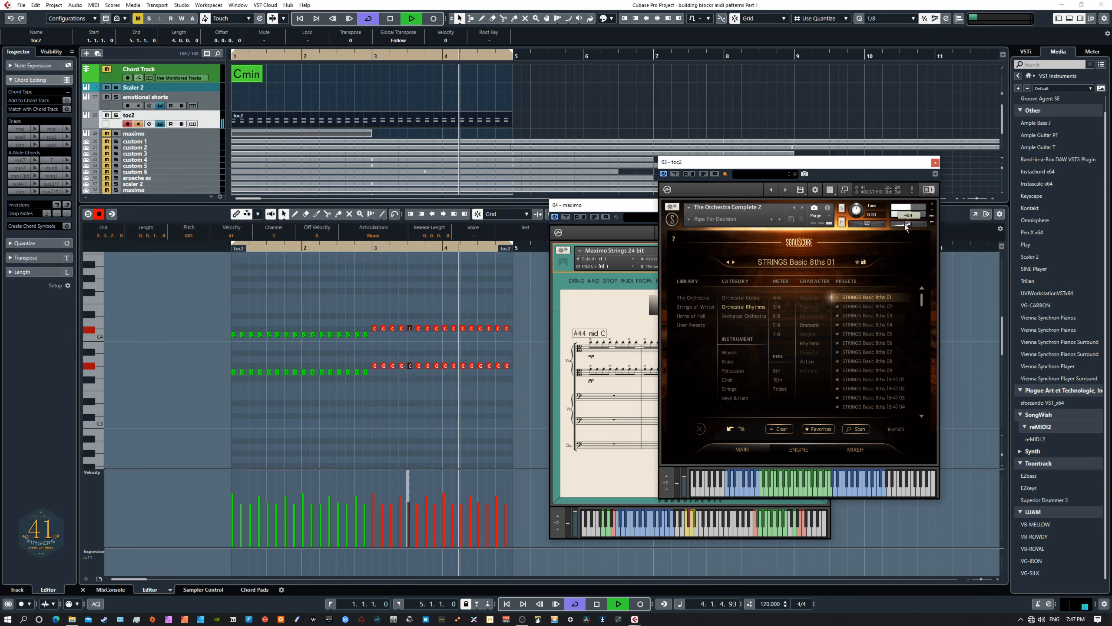
key("space")
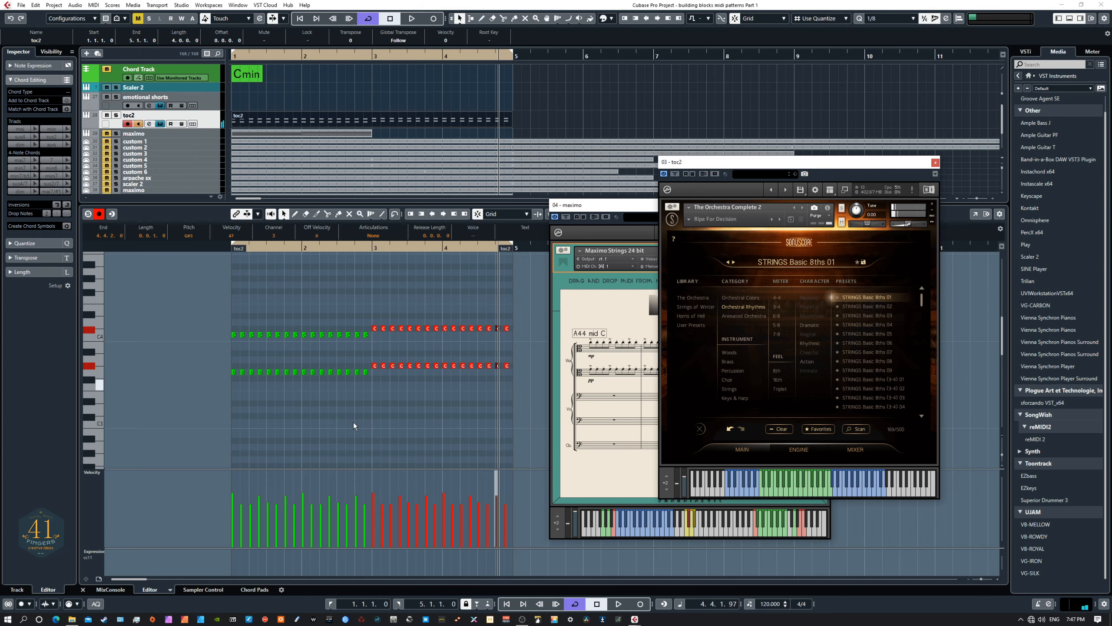
Transpose every second note of the upper C row in bars 1 and 2 up two semitones to D
left_click(242, 334)
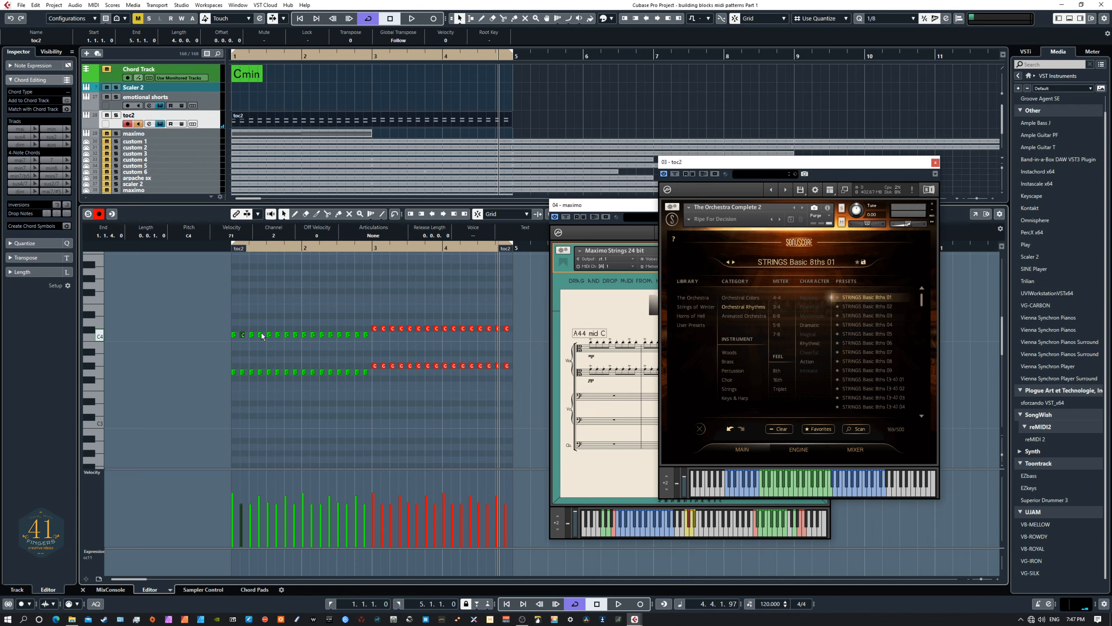
left_click(262, 335, "shift")
left_click(277, 335, "shift")
left_click(295, 334, "shift")
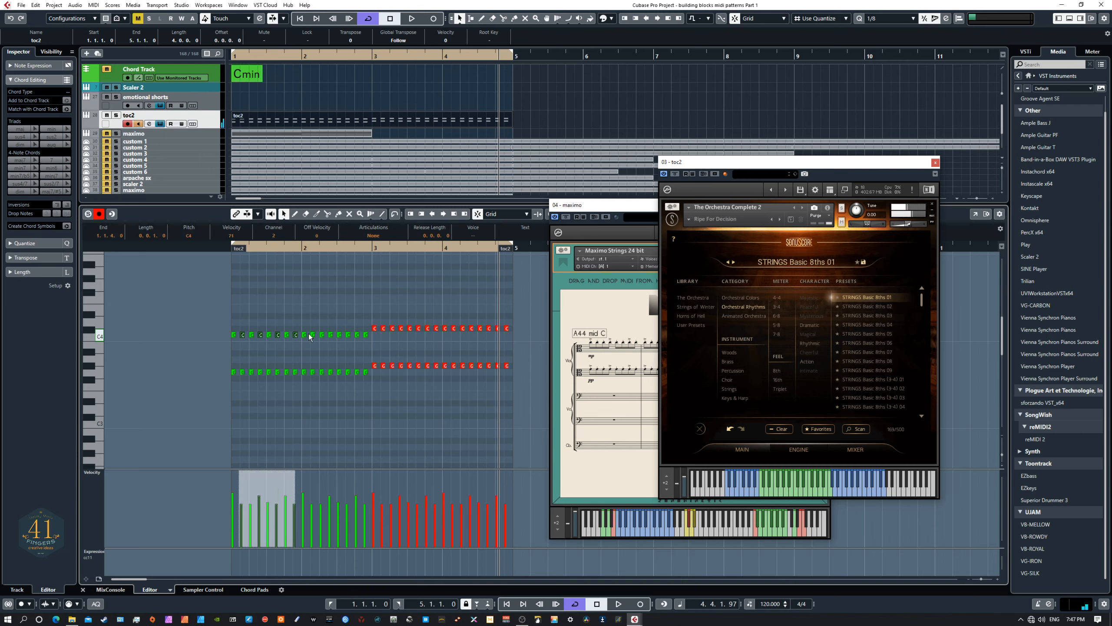
left_click(313, 335, "shift")
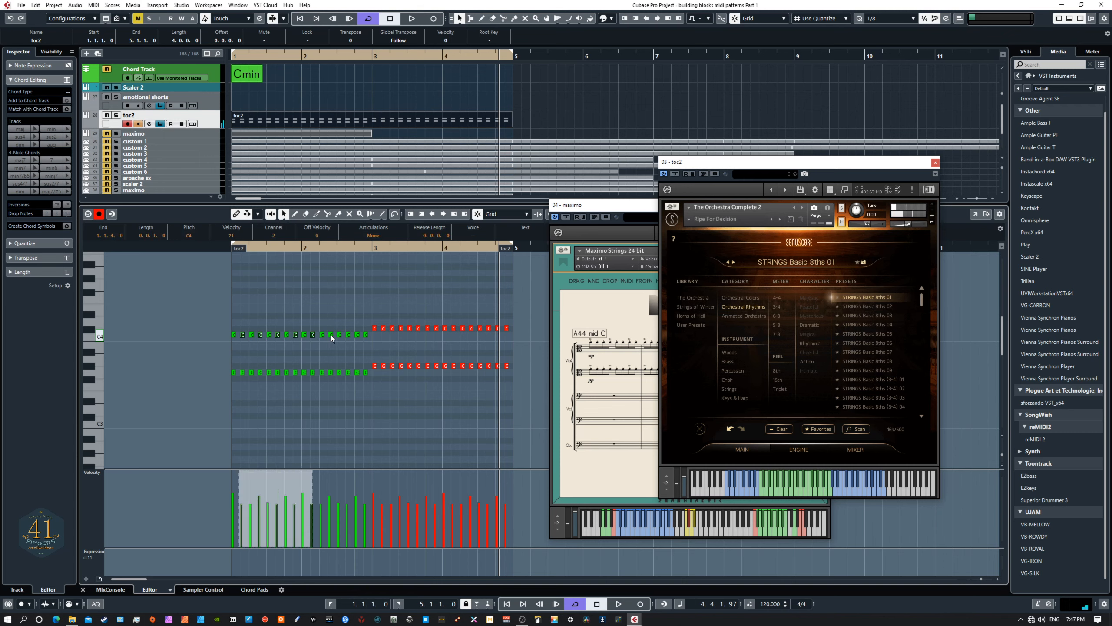
left_click(331, 335, "shift")
left_click(349, 335, "shift")
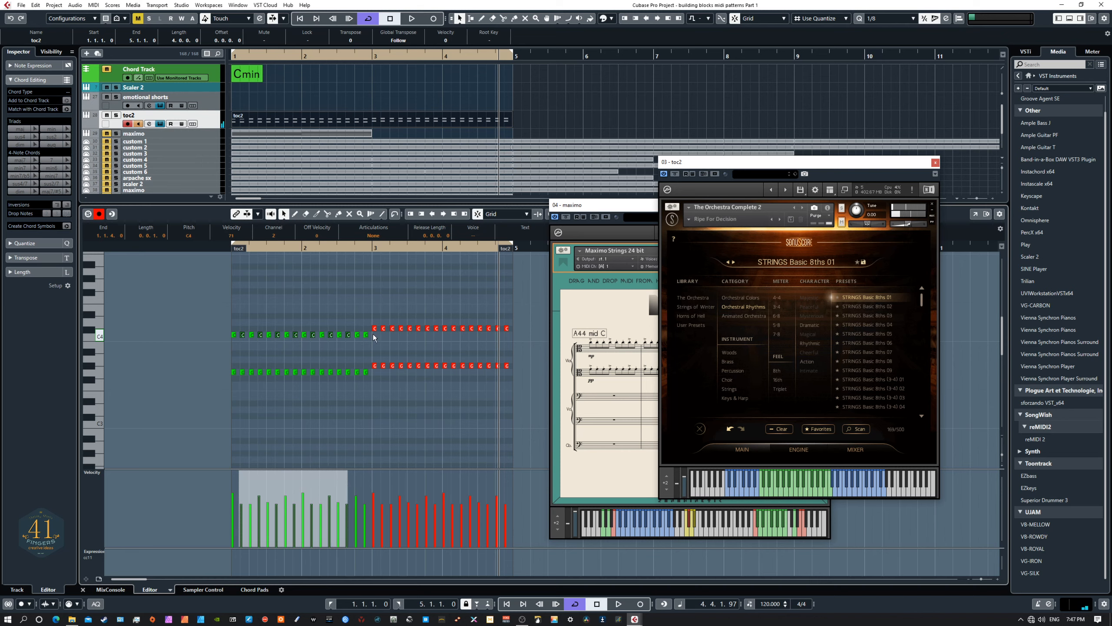
left_click(366, 335, "shift")
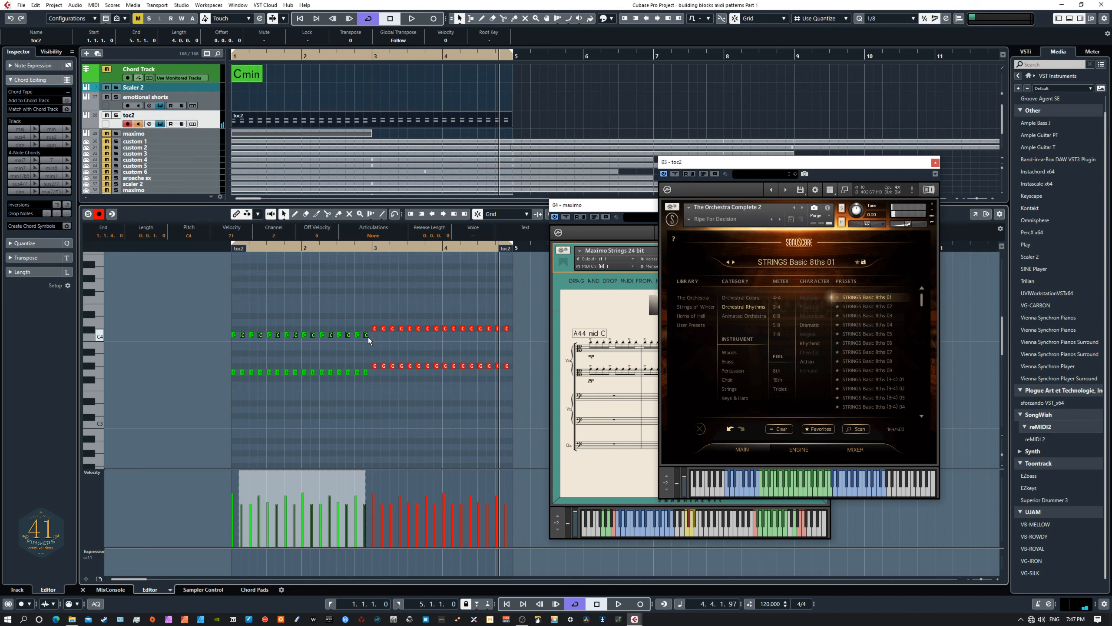
key("Up")
key("Up")
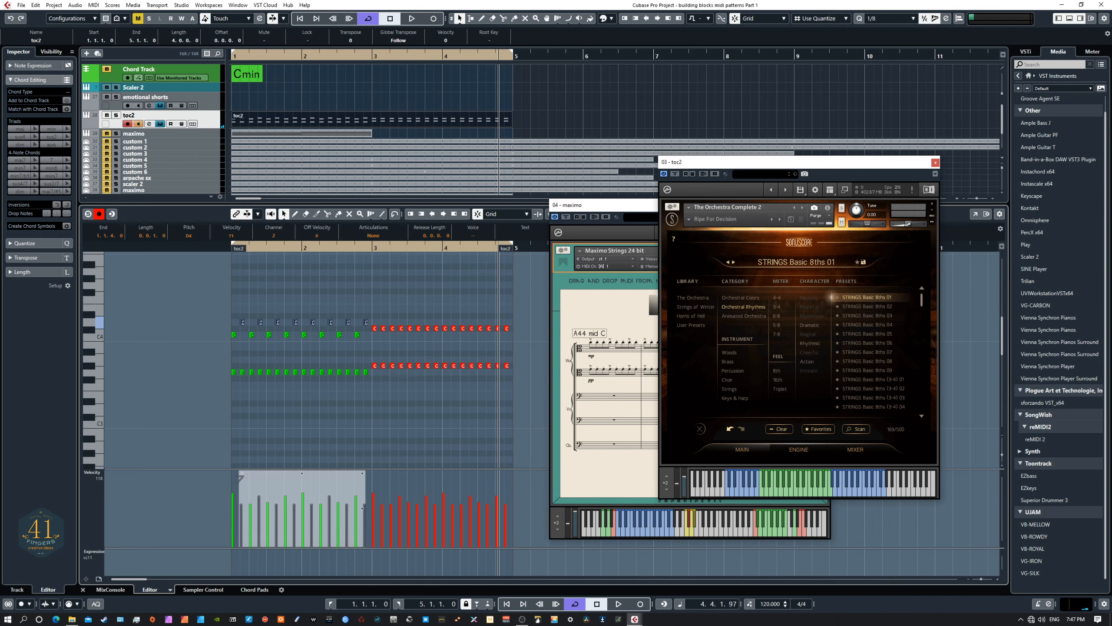
Shape the selected D notes' velocities into a rising ramp across bars 1 and 2, audition the result, and return to the start
left_click_drag(242, 468, 239, 472)
left_click_drag(366, 475, 362, 457)
key("space")
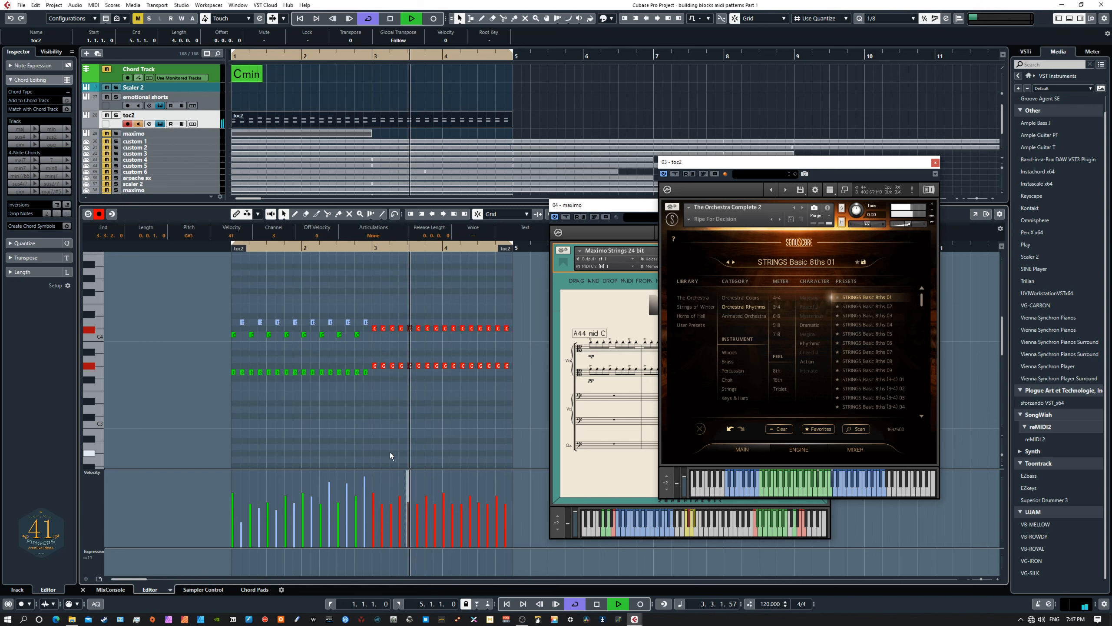
key("space")
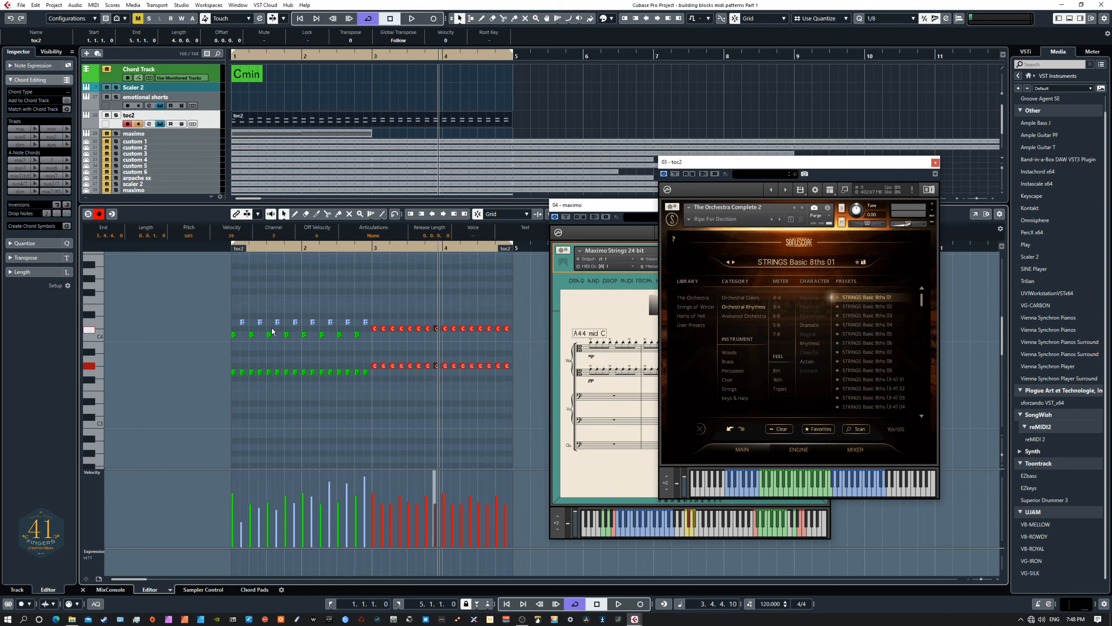
key("Home")
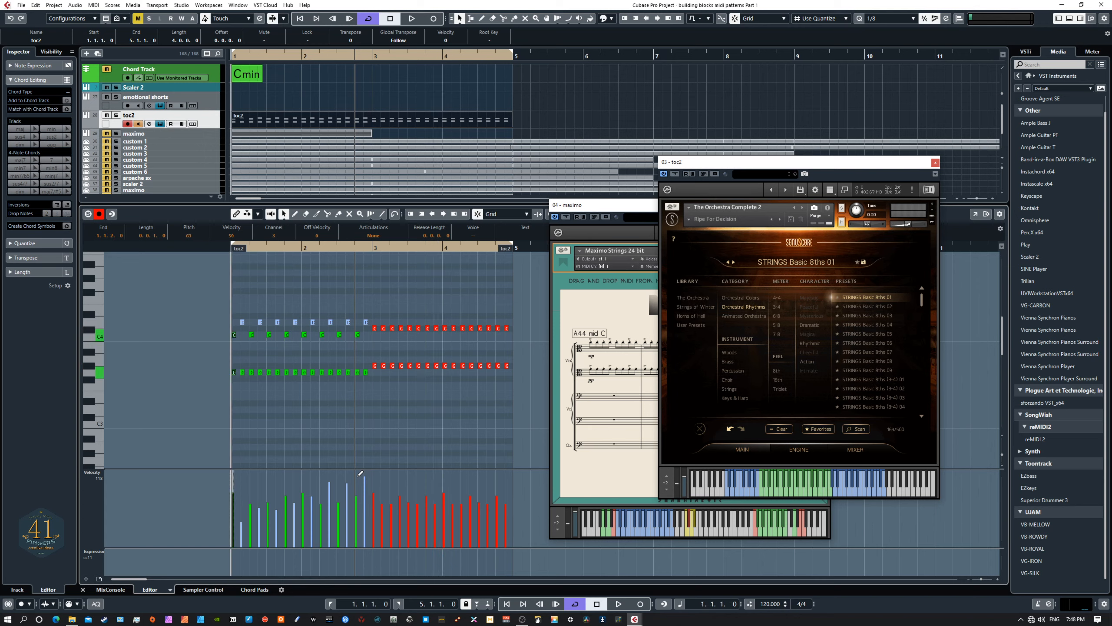
Audition the edited toc2 pattern with its new velocity ramp, and stop playback
key("space")
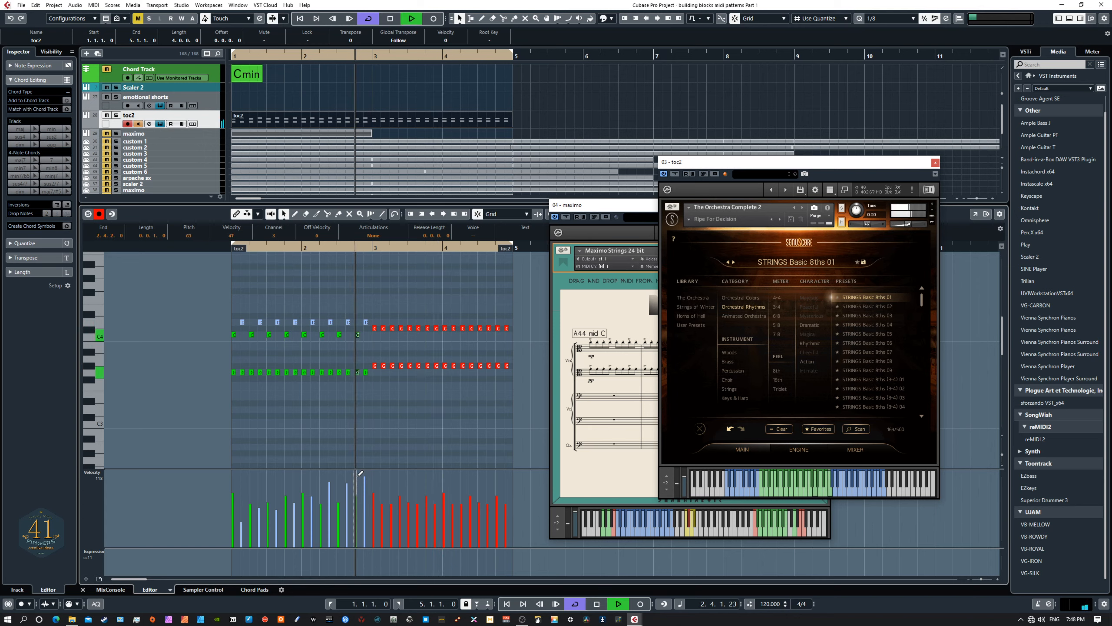
key("space")
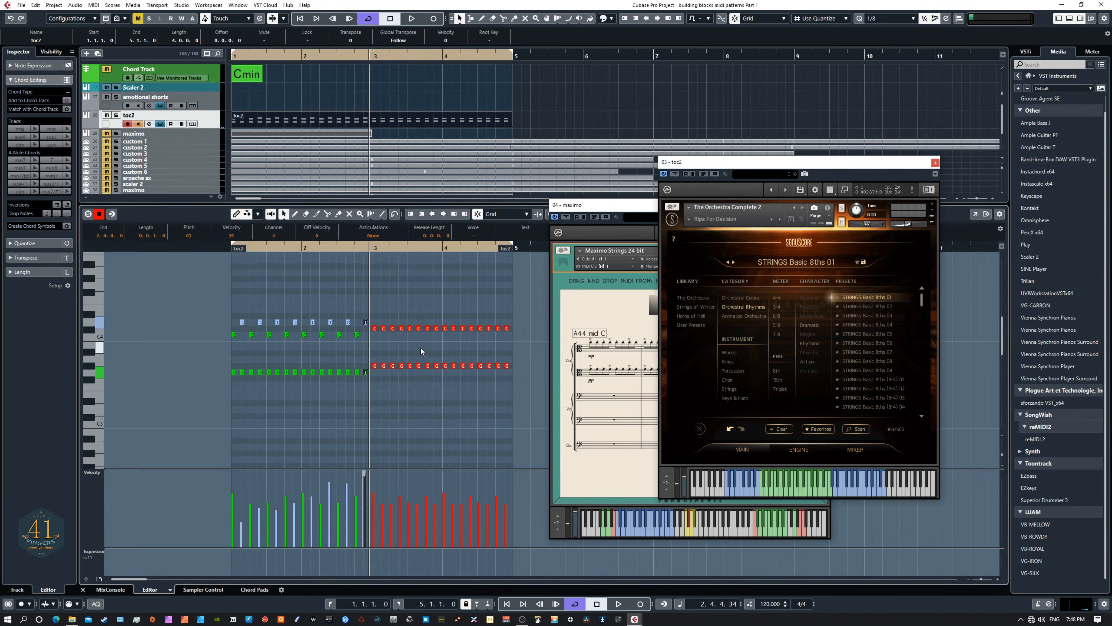
mouse_move(434, 306)
left_mouse_down()
mouse_move(419, 365)
mouse_move(451, 300)
left_mouse_up()
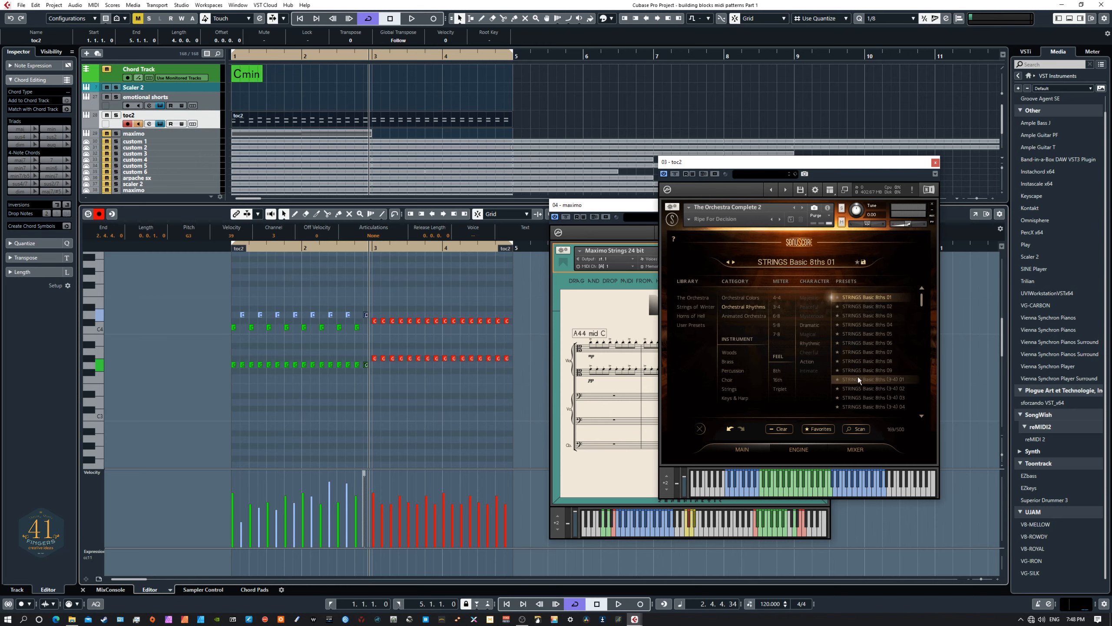
Audition the pattern from the start with the presets STRINGS Basic 8ths 05, 07 and 08
left_click(879, 337)
key("KP_Decimal")
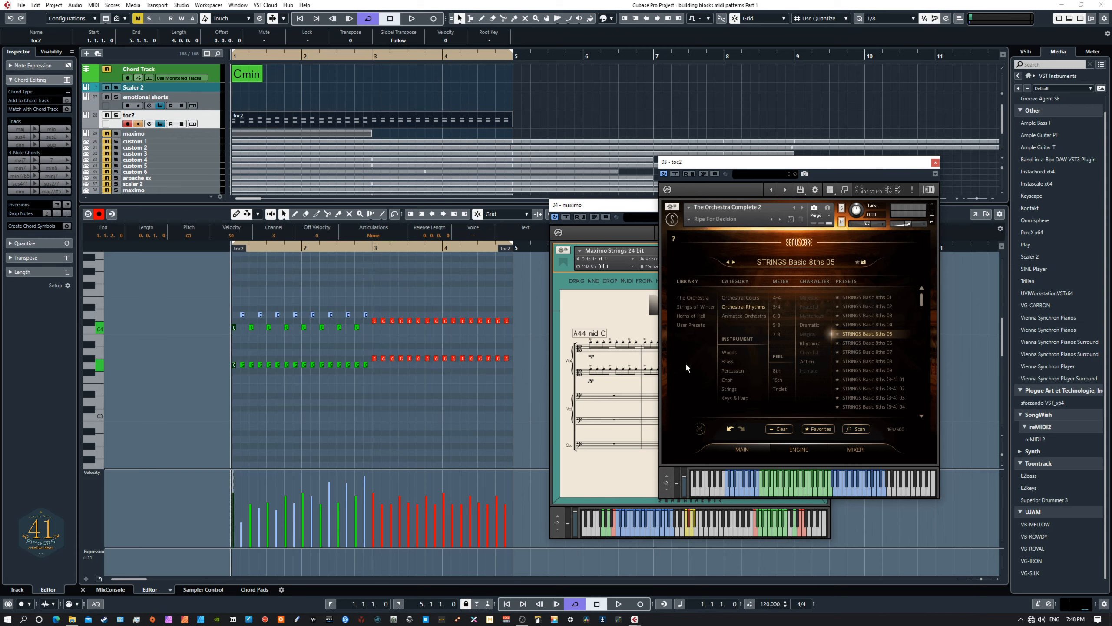
key("space")
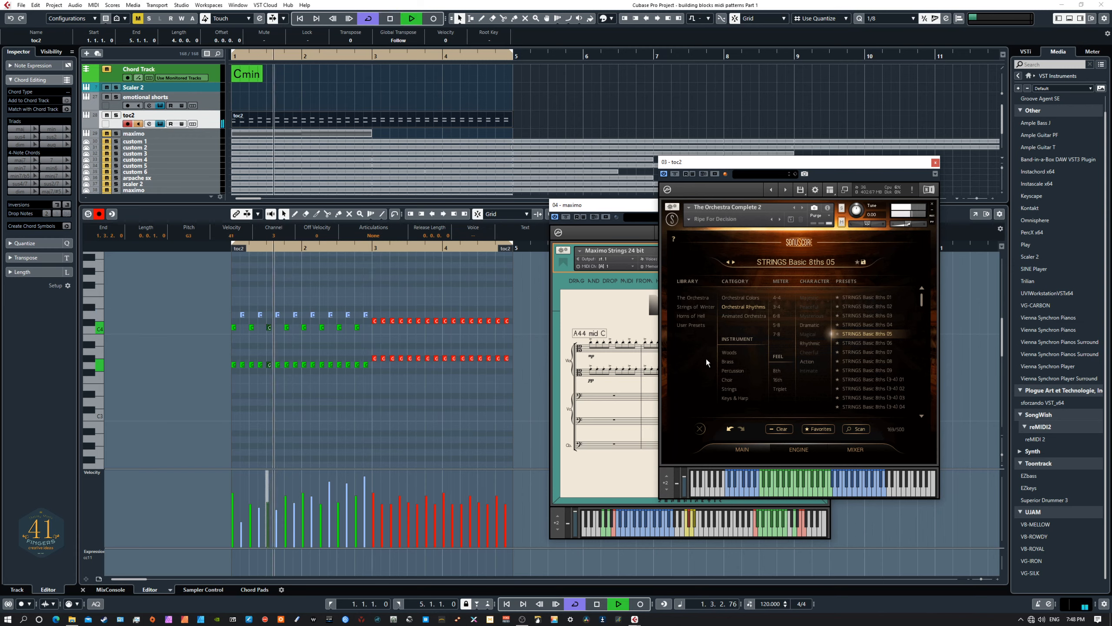
left_click(859, 352)
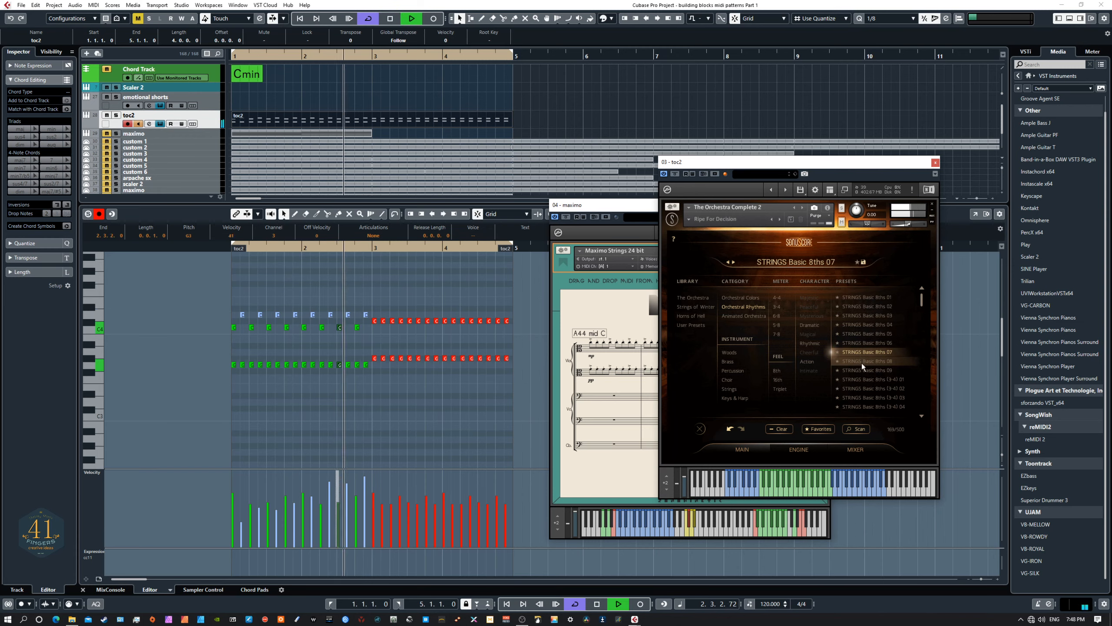
left_click(861, 364)
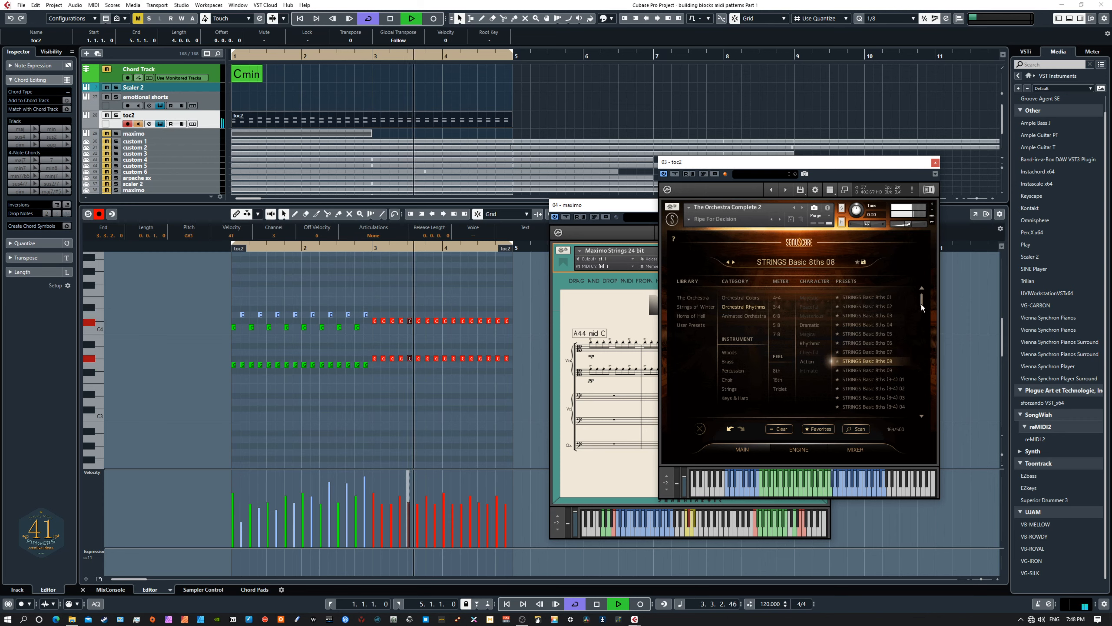
Try STRINGS Chasing 16ths 01, WOOD Basic 16ths 01 and WOOD Basic 8ths 01 during playback, and load STRINGS Chasing 16ths 02
left_click_drag(921, 304, 921, 316)
left_click(881, 316)
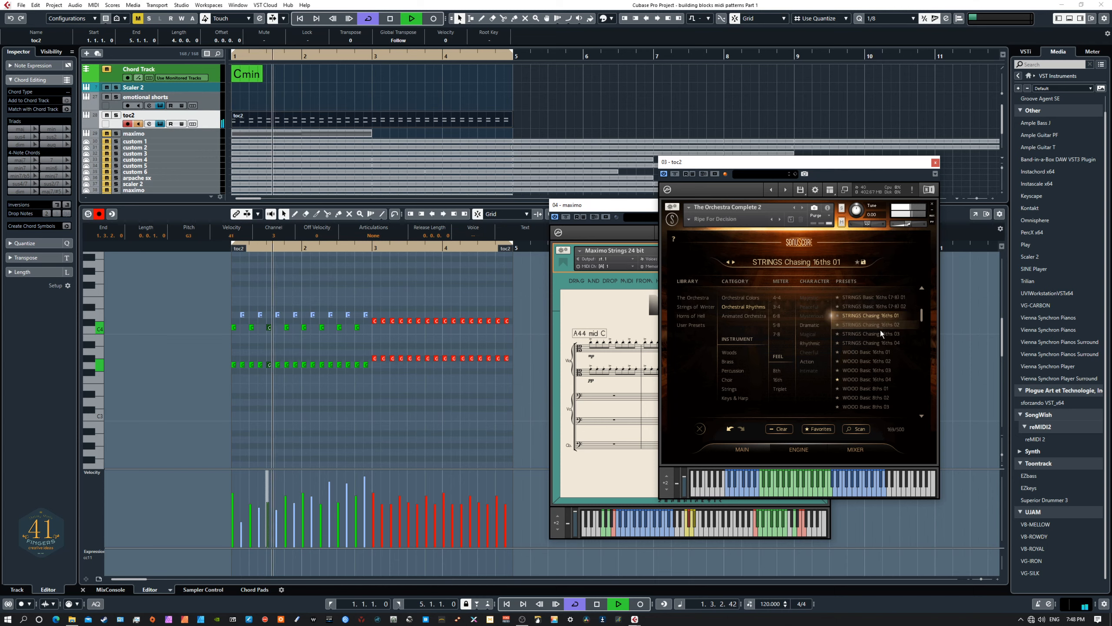
left_click(864, 351)
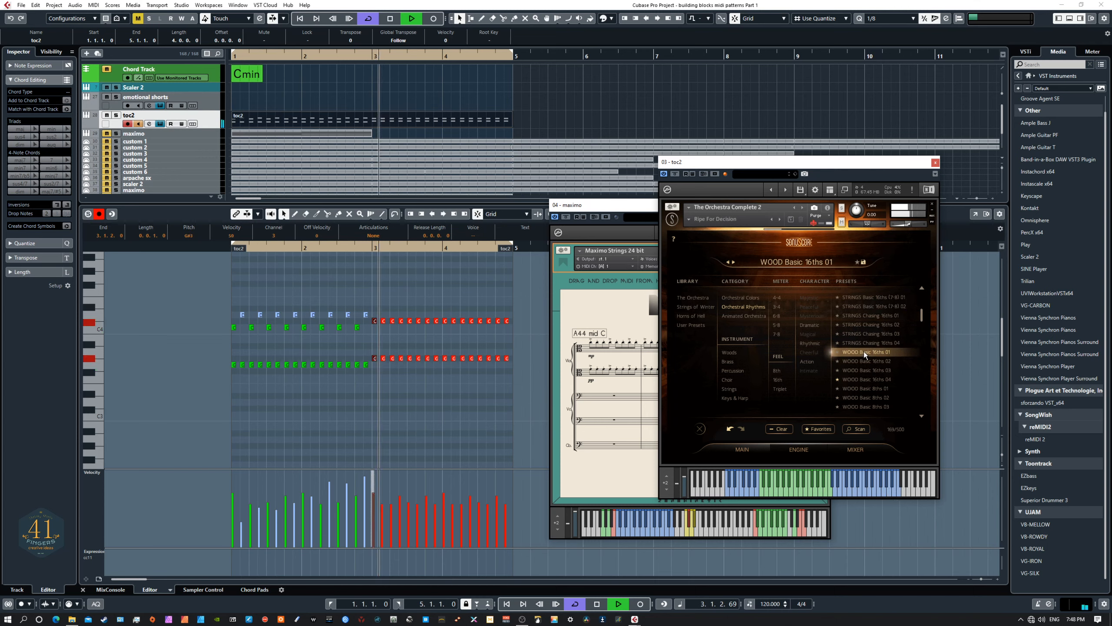
left_click(857, 392)
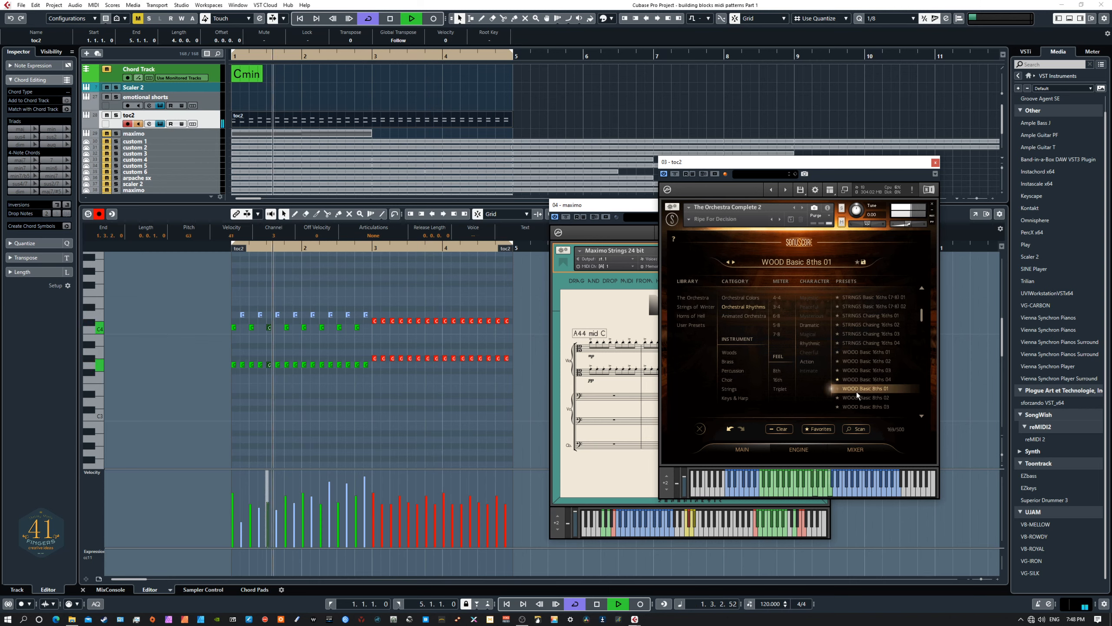
left_click(865, 327)
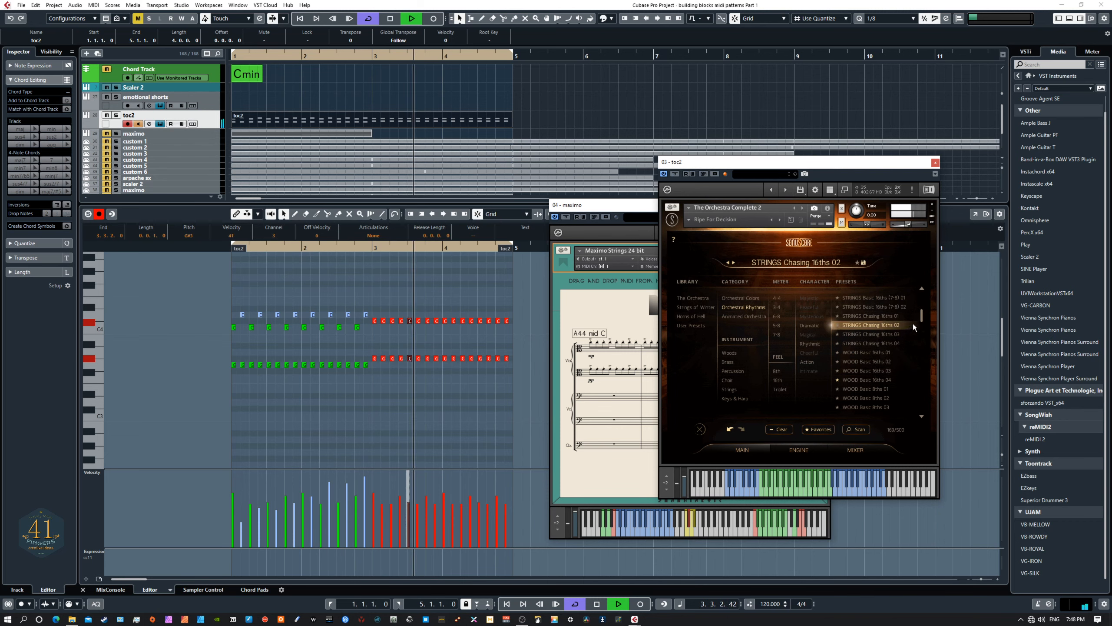
left_click_drag(923, 318, 921, 307)
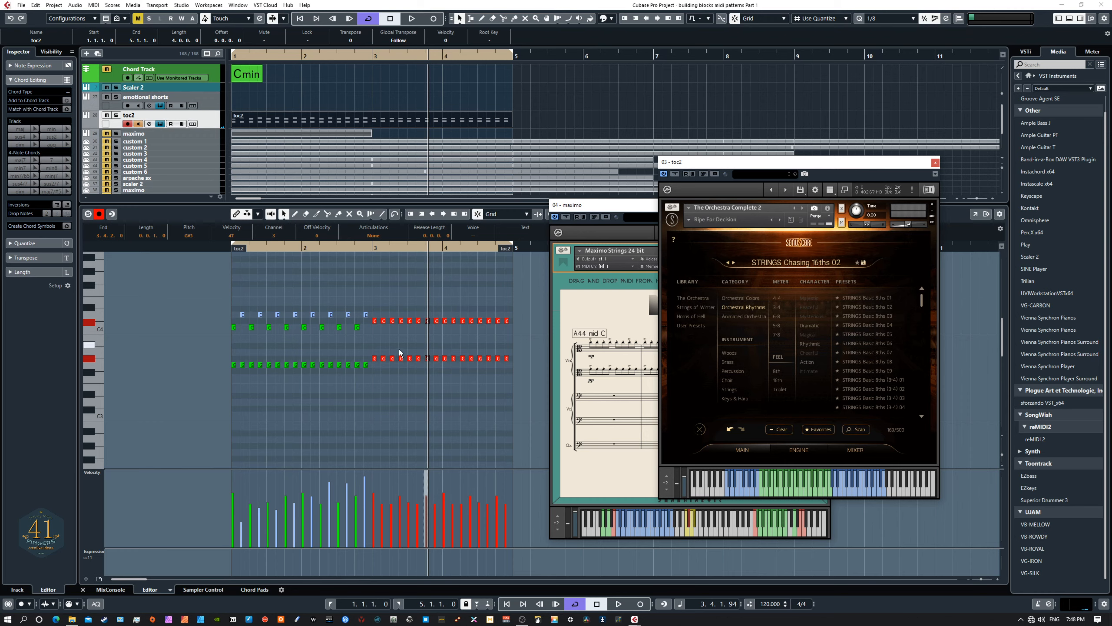
Clear The Orchestra Complete 2 window out of the way, and review Maximo Strings' pattern overview and the A44 mid C score
left_click_drag(721, 163, 0, 212)
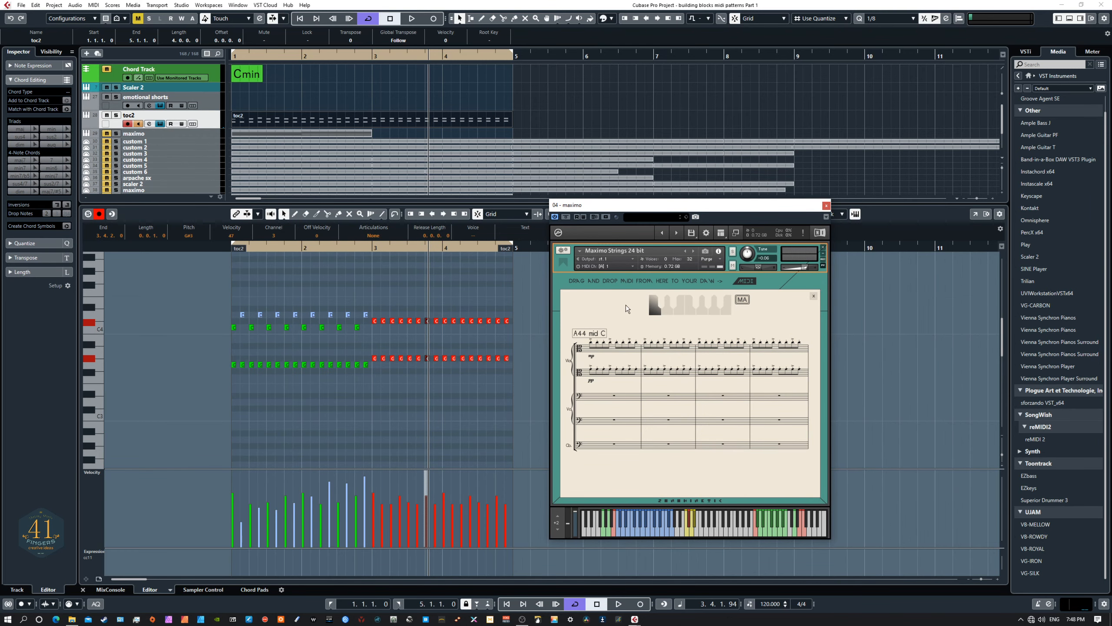
left_click(814, 297)
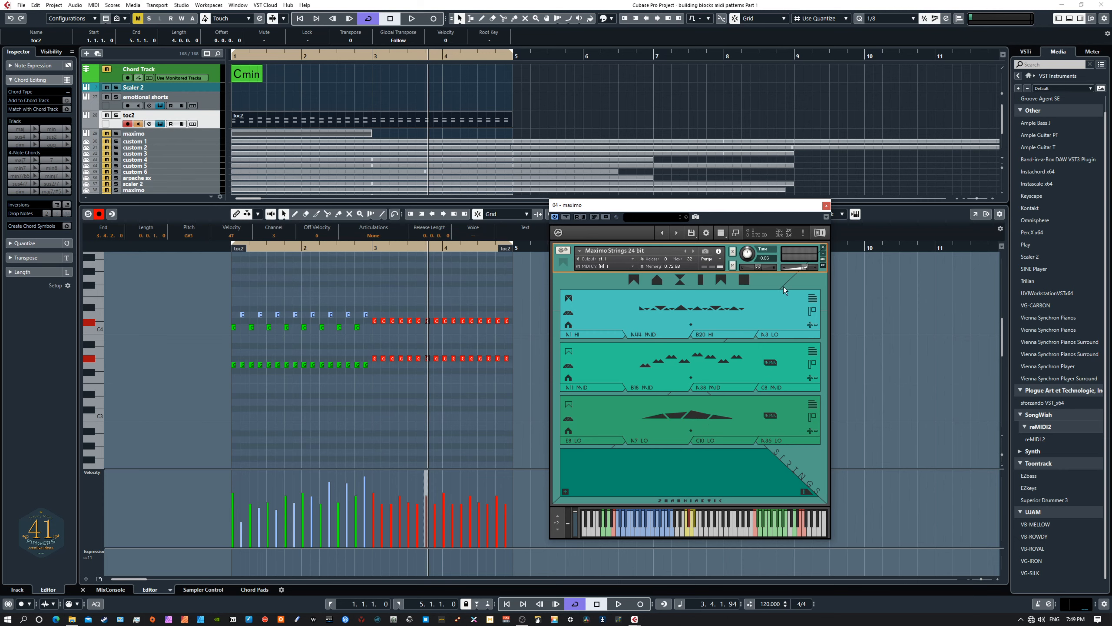
left_click(813, 302)
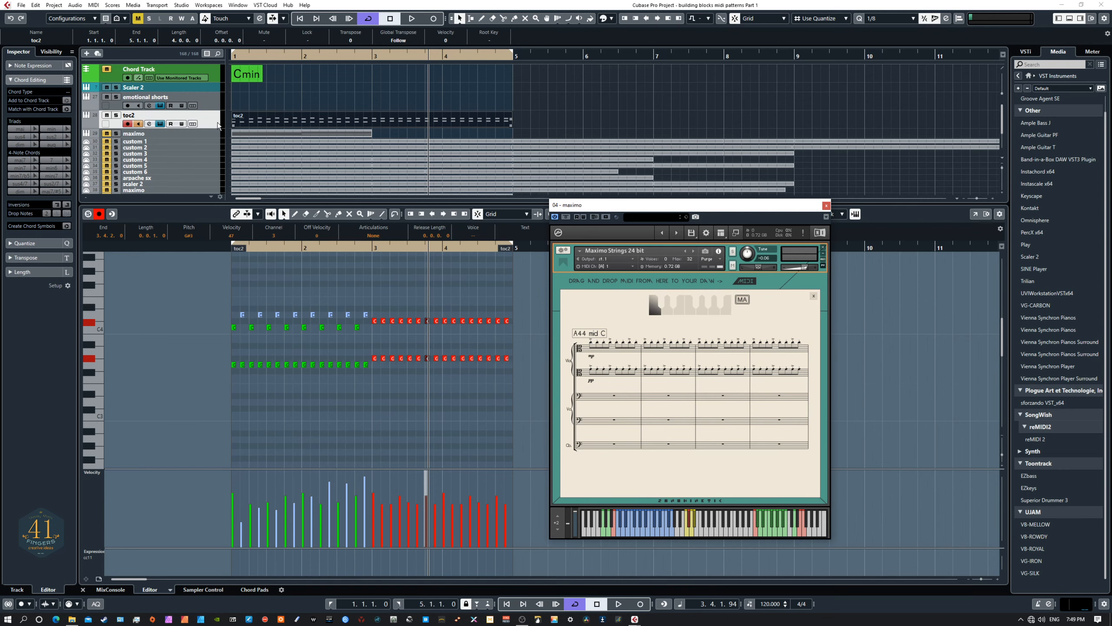
left_click_drag(0, 205, 286, 175)
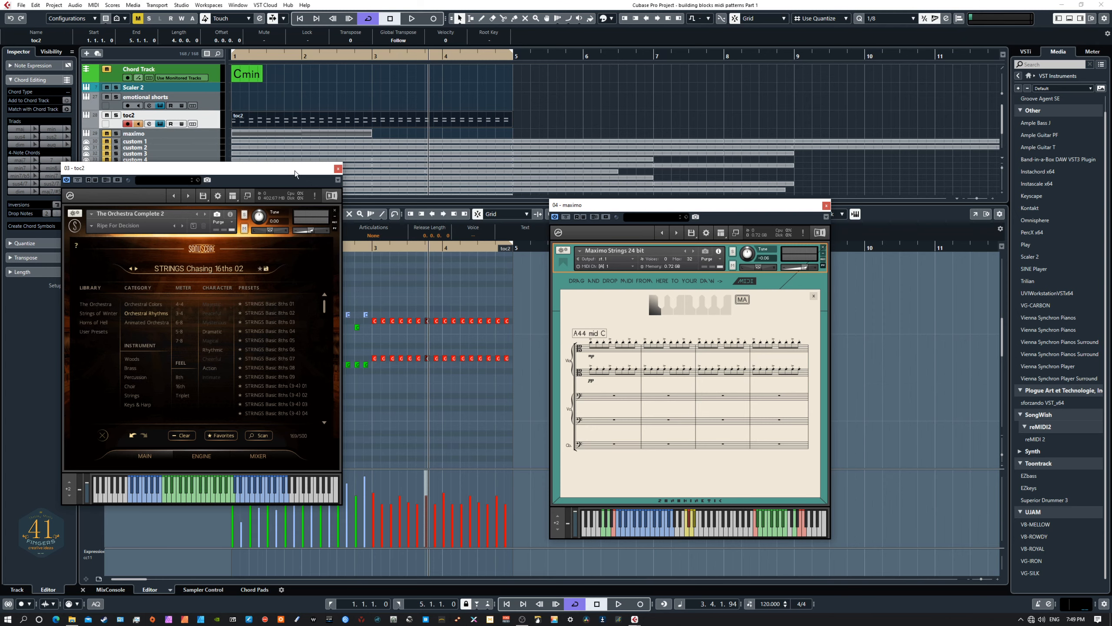
left_click_drag(295, 169, 407, 624)
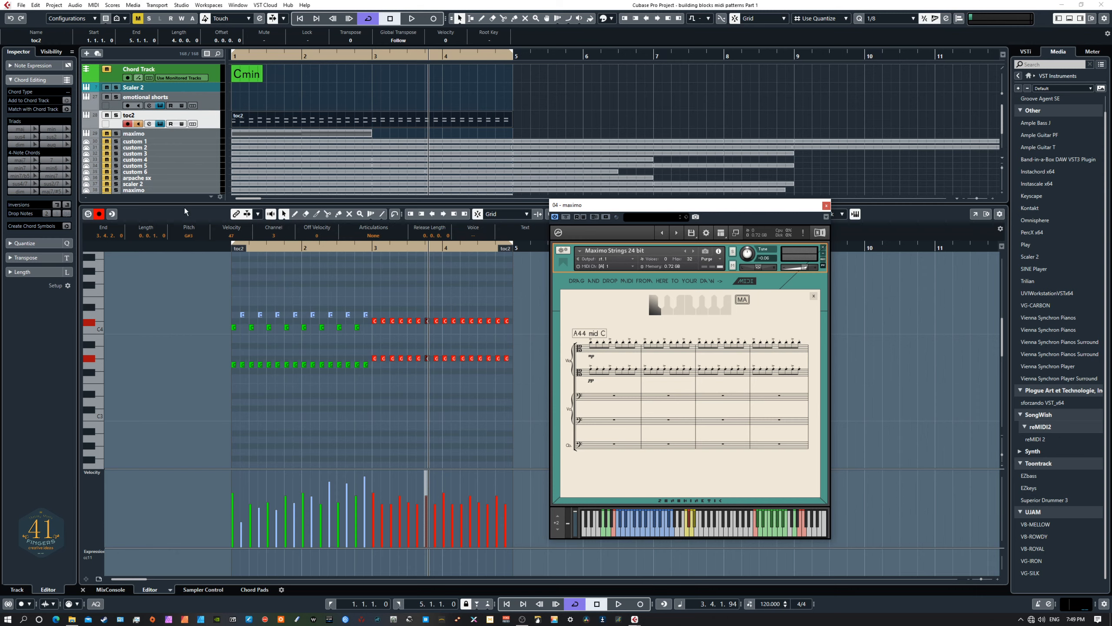
left_click_drag(615, 215, 687, 223)
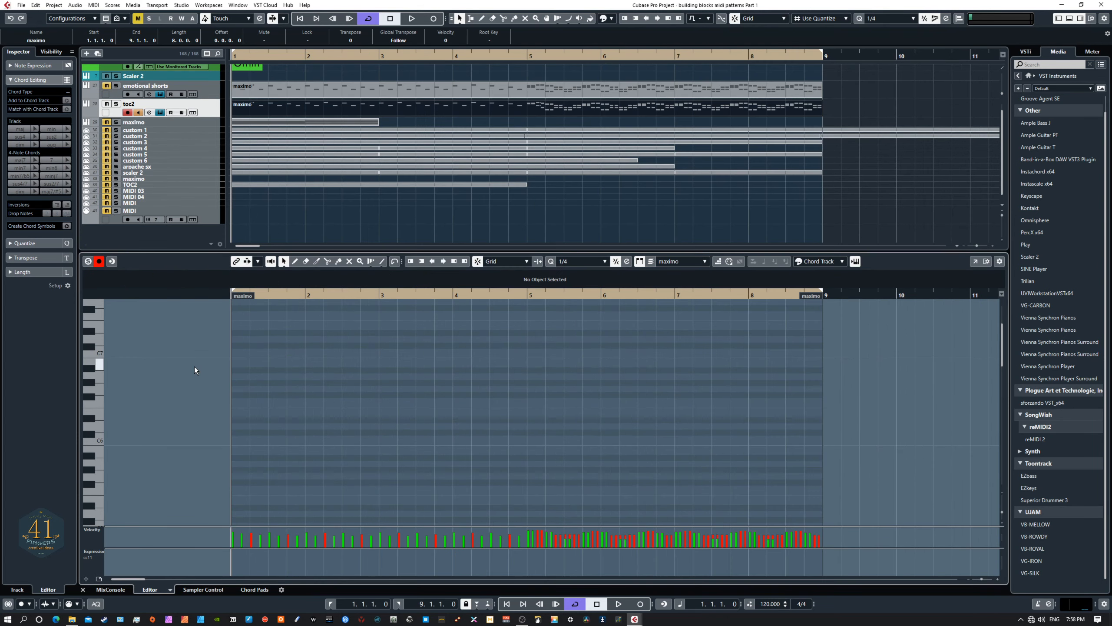
Play the eight-bar maximo part on the toc2 track while examining its notes, and stop near the end
scroll(195, 367, "down", 8)
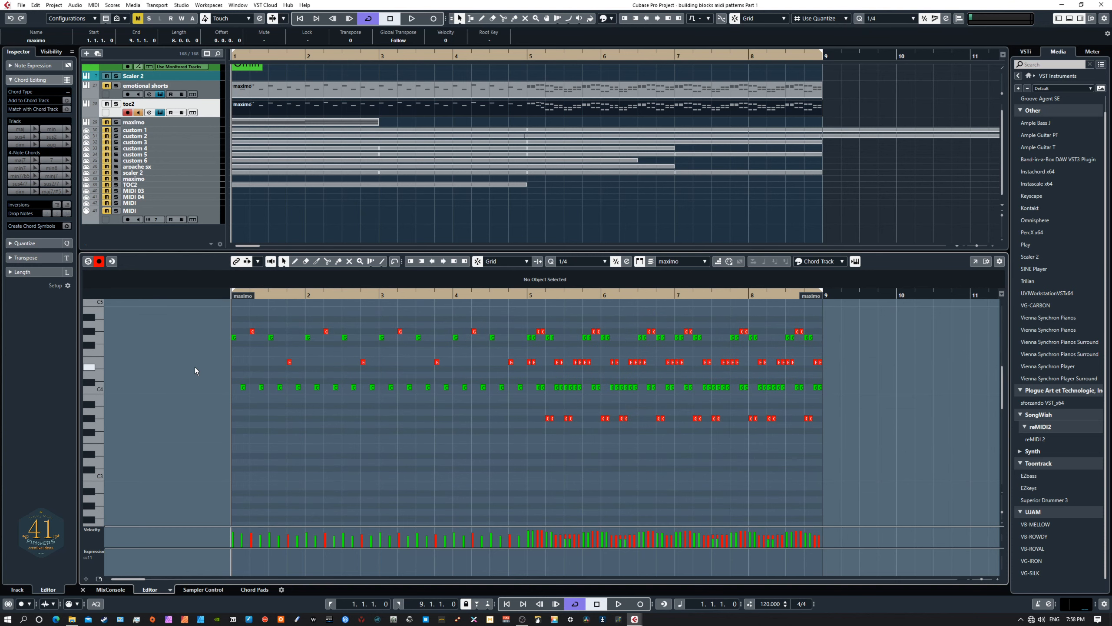
scroll(194, 367, "up", 2)
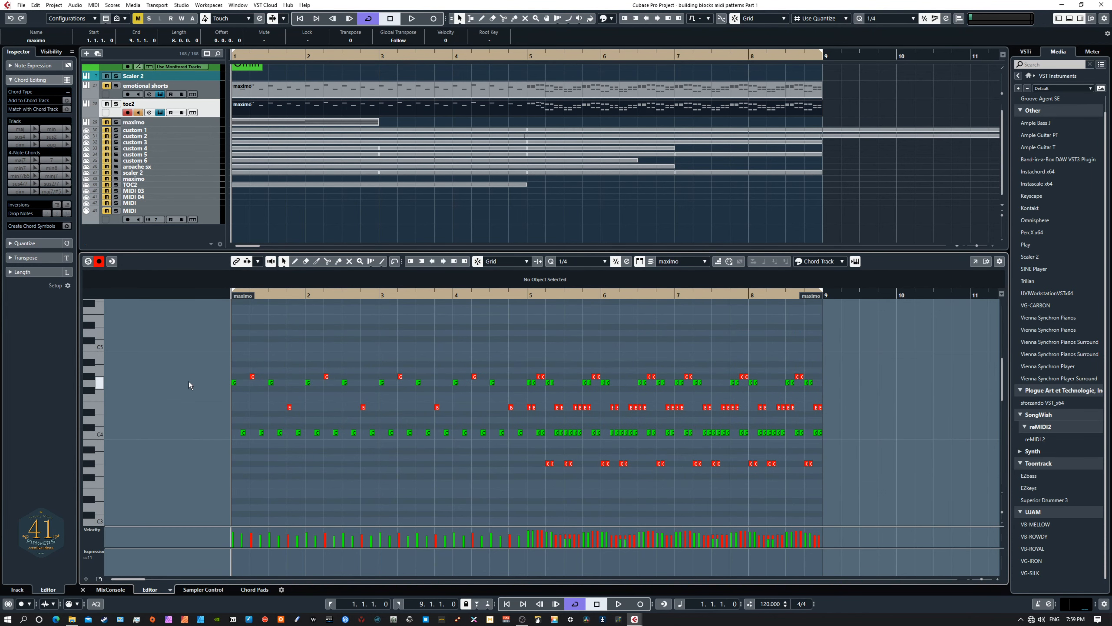
key("space")
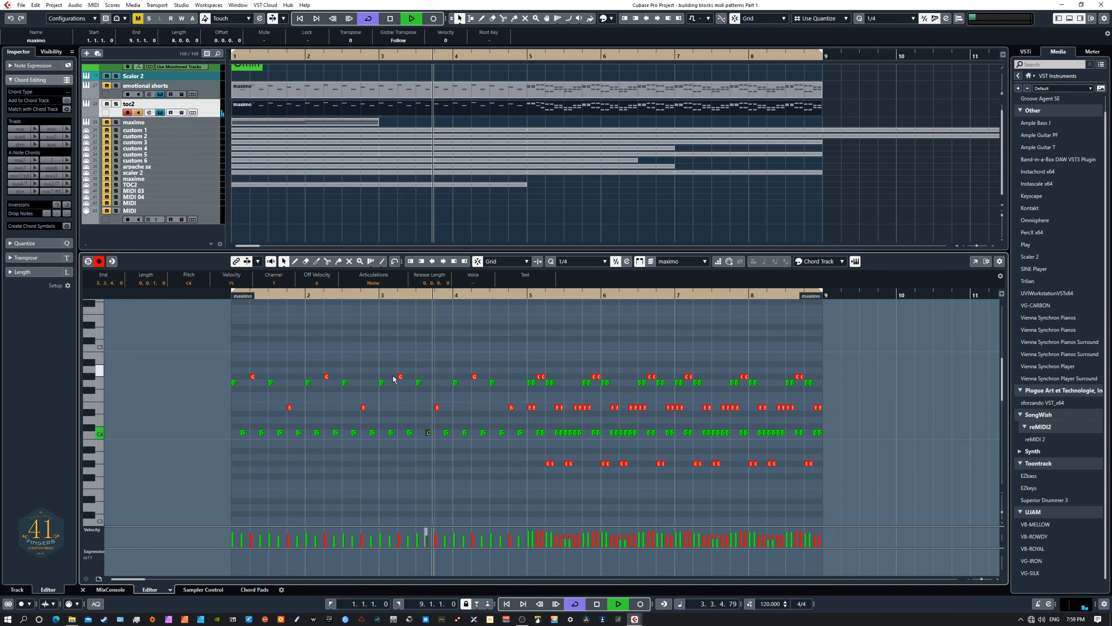
scroll(445, 418, "down", 2)
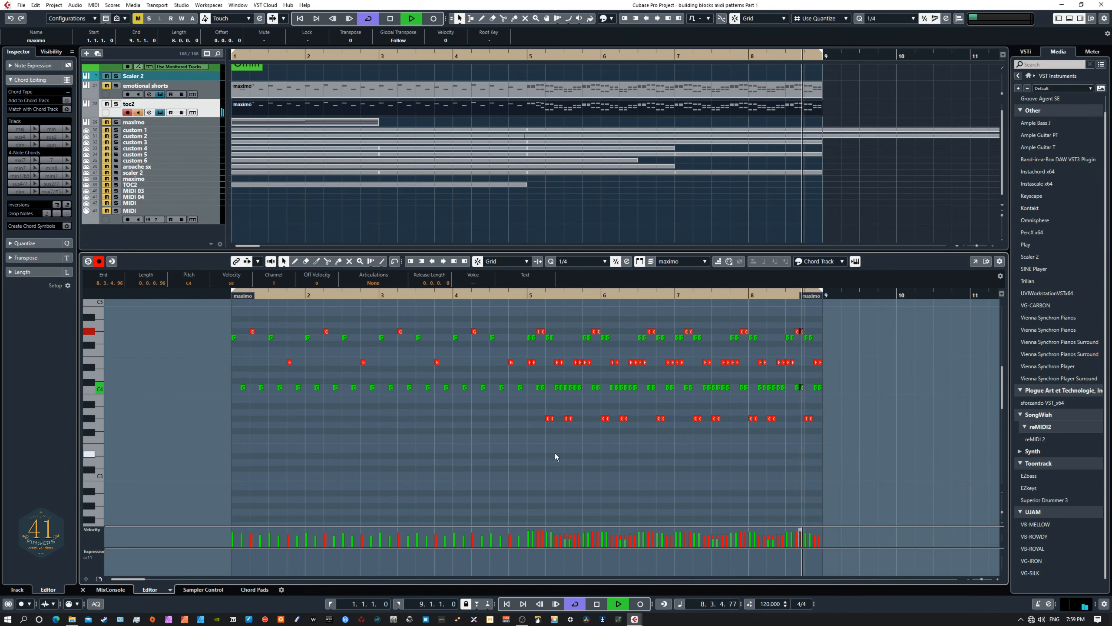
key("space")
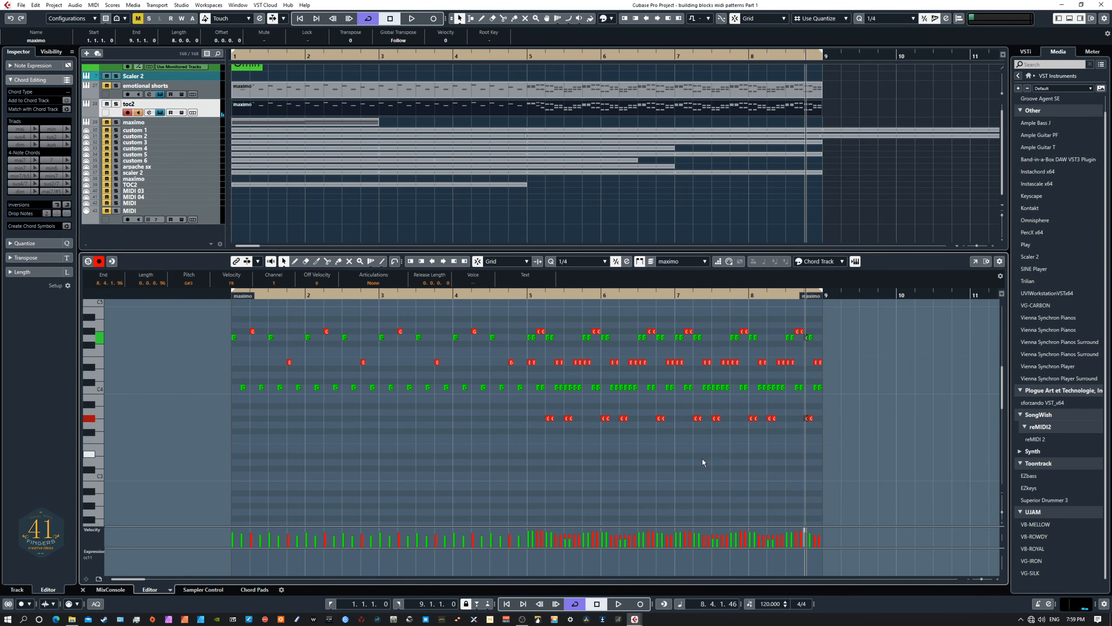
Draw a line of repeated C2 quarter notes from beat 2 of bar 5 through bar 8, and return to the selection tool
scroll(703, 454, "down", 2)
scroll(711, 431, "down", 2)
right_click(589, 474)
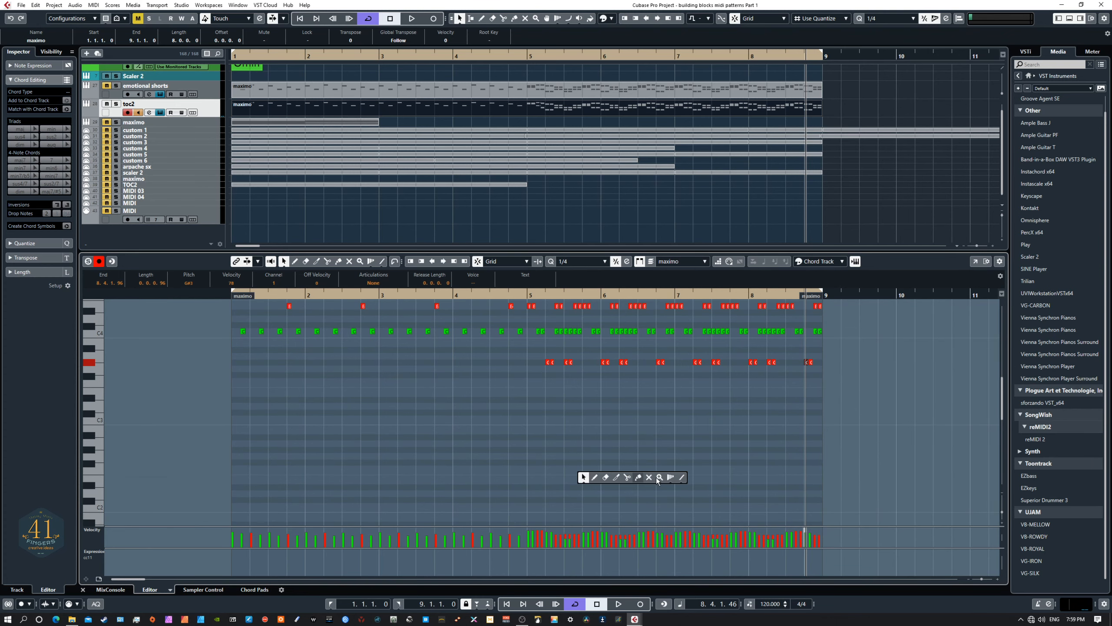
left_click(682, 477)
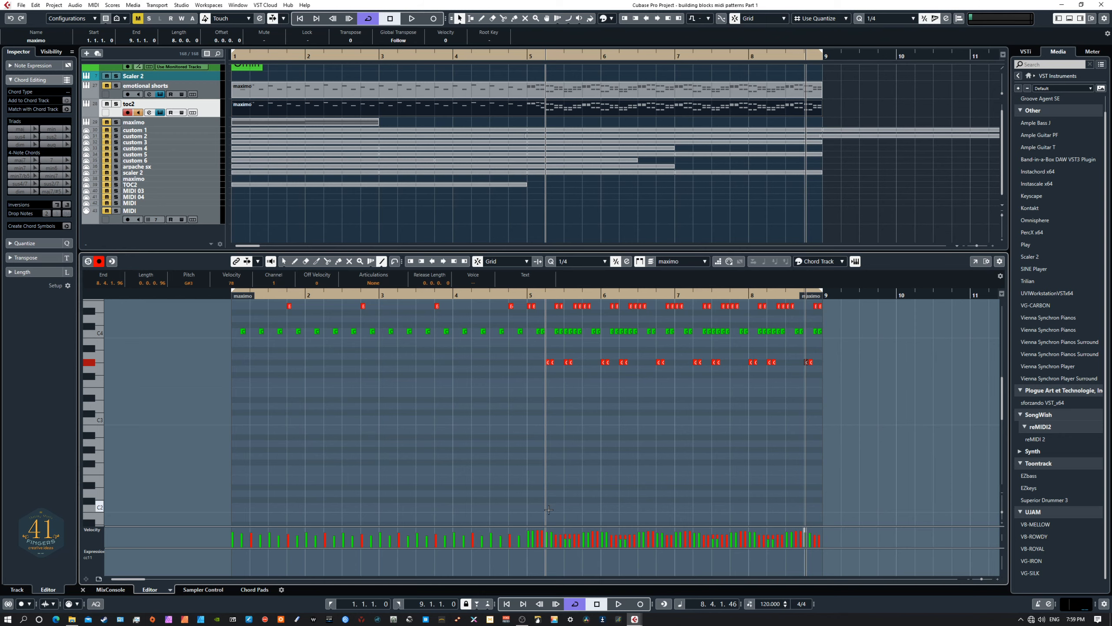
left_click_drag(550, 508, 812, 508)
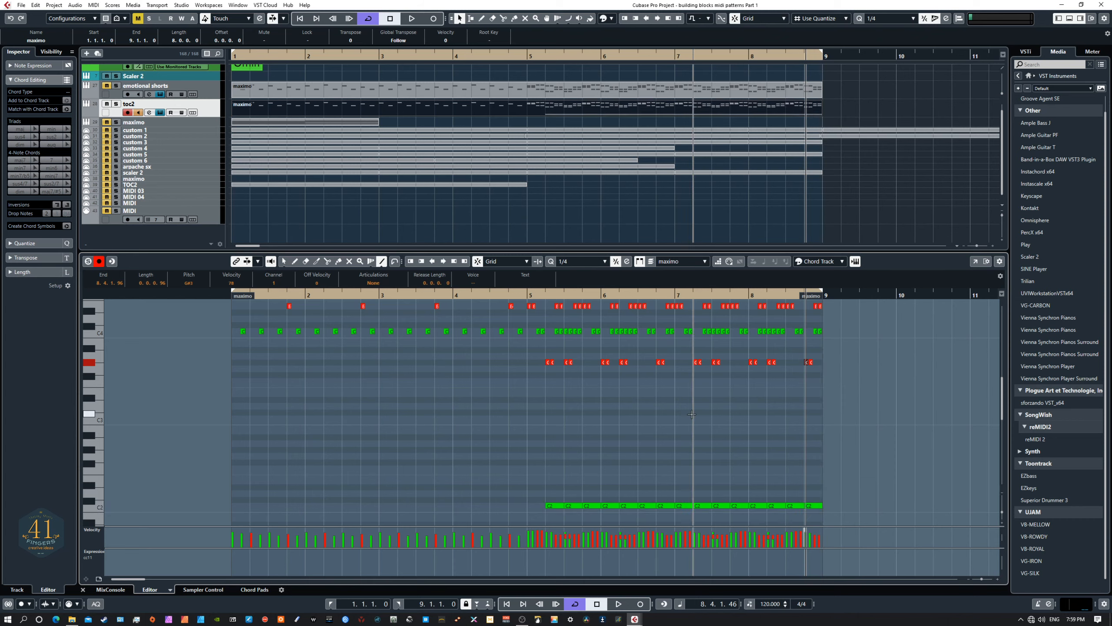
right_click(475, 349)
left_click(476, 349)
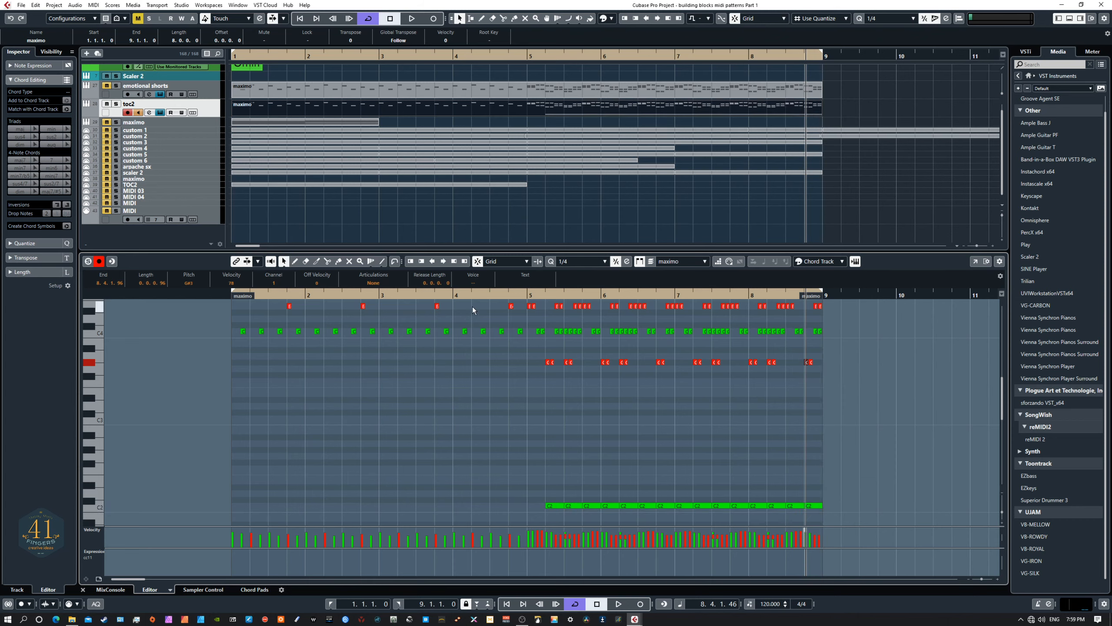
Audition the maximo part with the added bass line, stop playback, and select all the C2 notes
left_click(474, 295)
key("space")
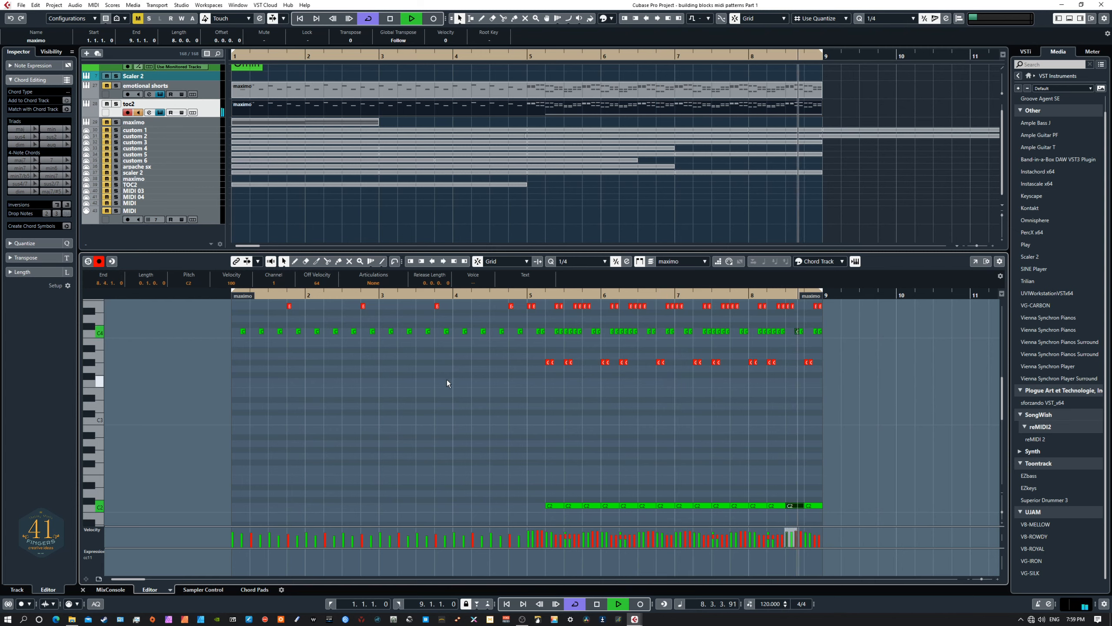
key("space")
left_click_drag(535, 478, 822, 511)
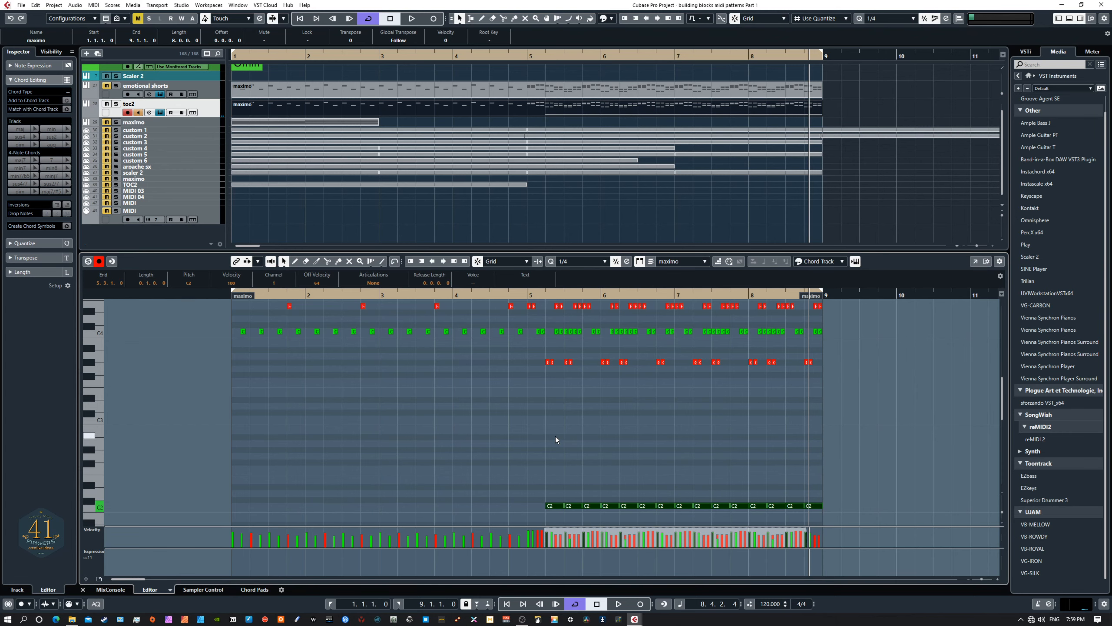
mouse_move(543, 470)
left_mouse_down()
mouse_move(537, 454)
mouse_move(536, 470)
left_mouse_up()
scroll(486, 438, "up", 4)
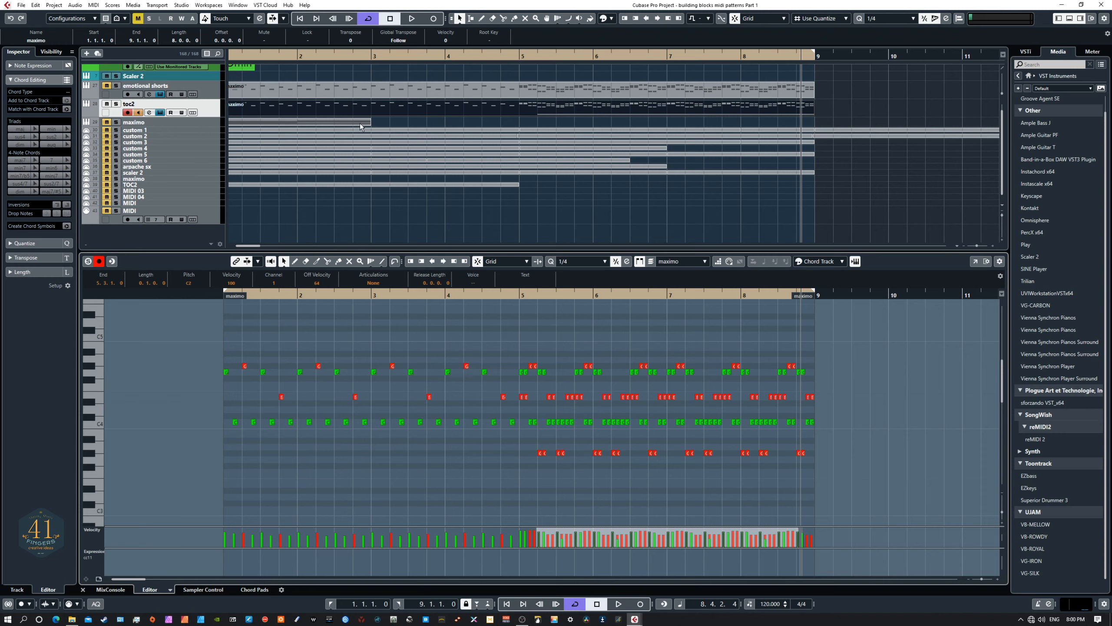
Delete the maximo parts from the emotional shorts and toc2 tracks
left_click(397, 110)
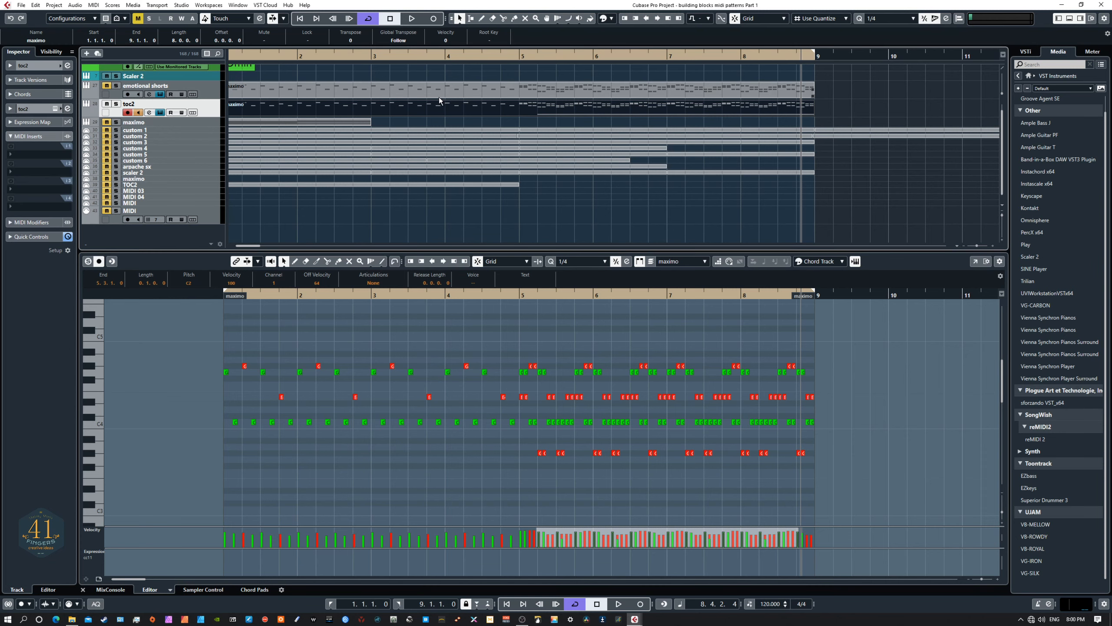
left_click_drag(831, 107, 760, 87)
key("Delete")
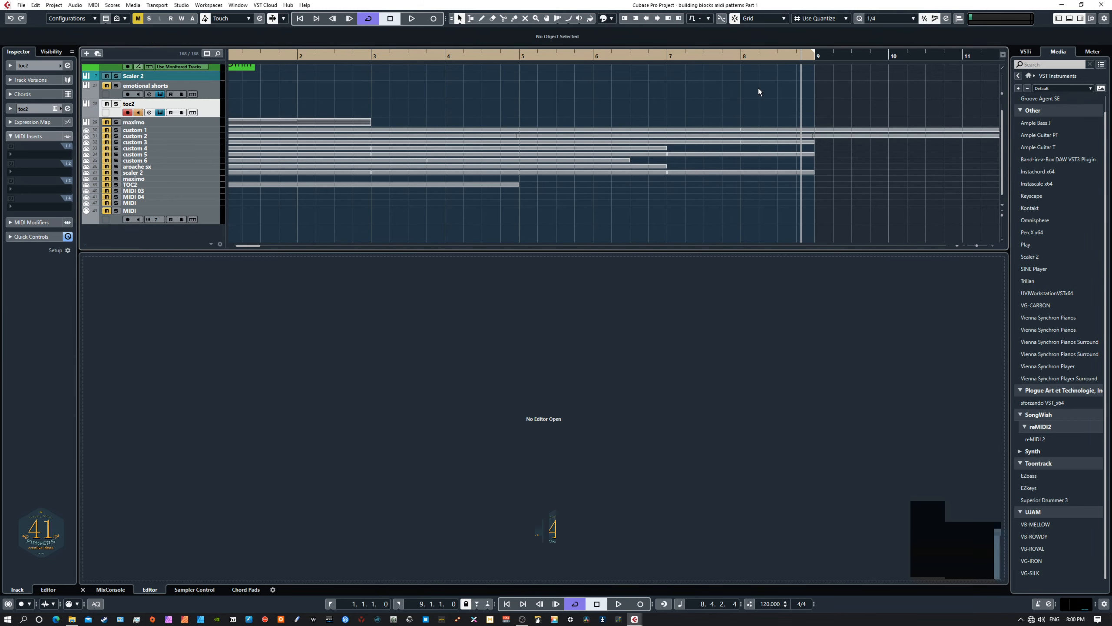
Move the TOC2 MIDI part up onto the toc2 instrument track at bar 1, and set the cycle range to its four bars
left_click(376, 185)
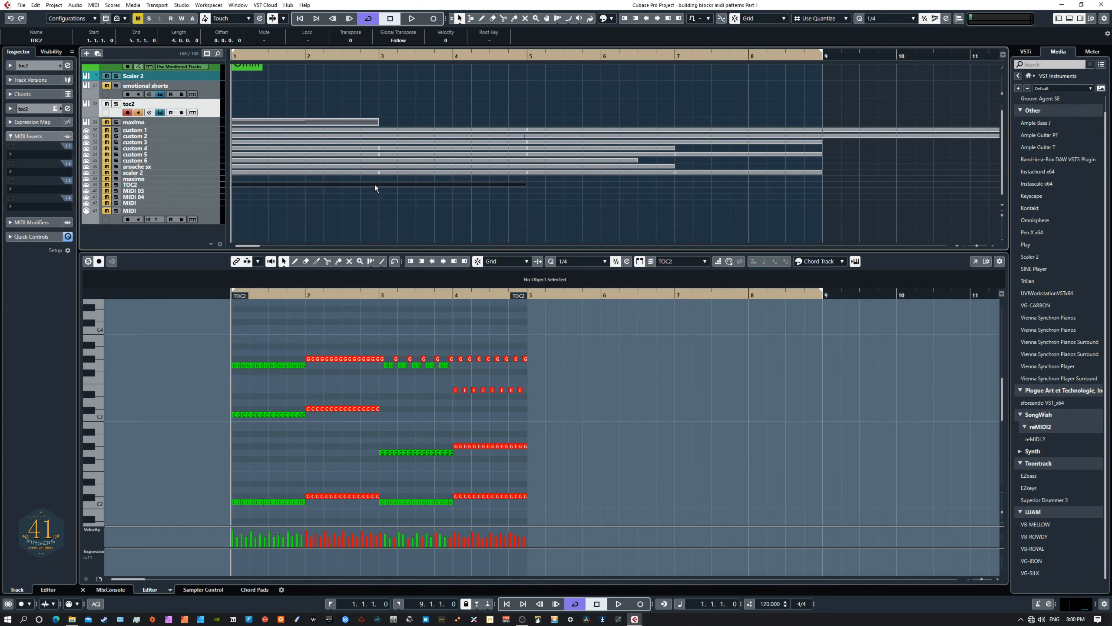
left_click_drag(374, 184, 358, 112)
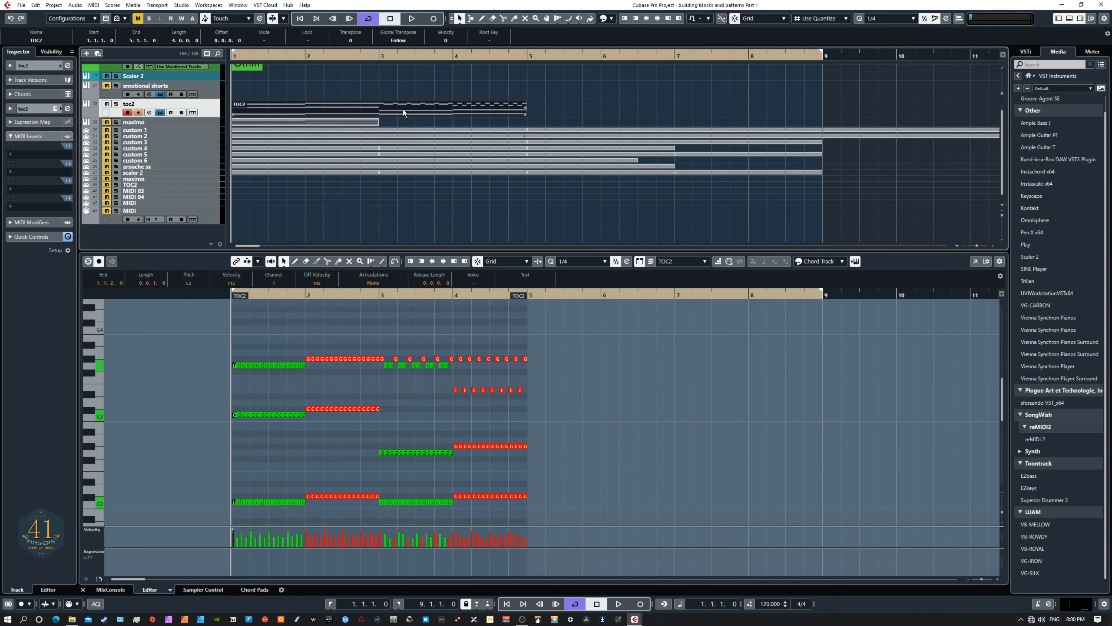
key("p")
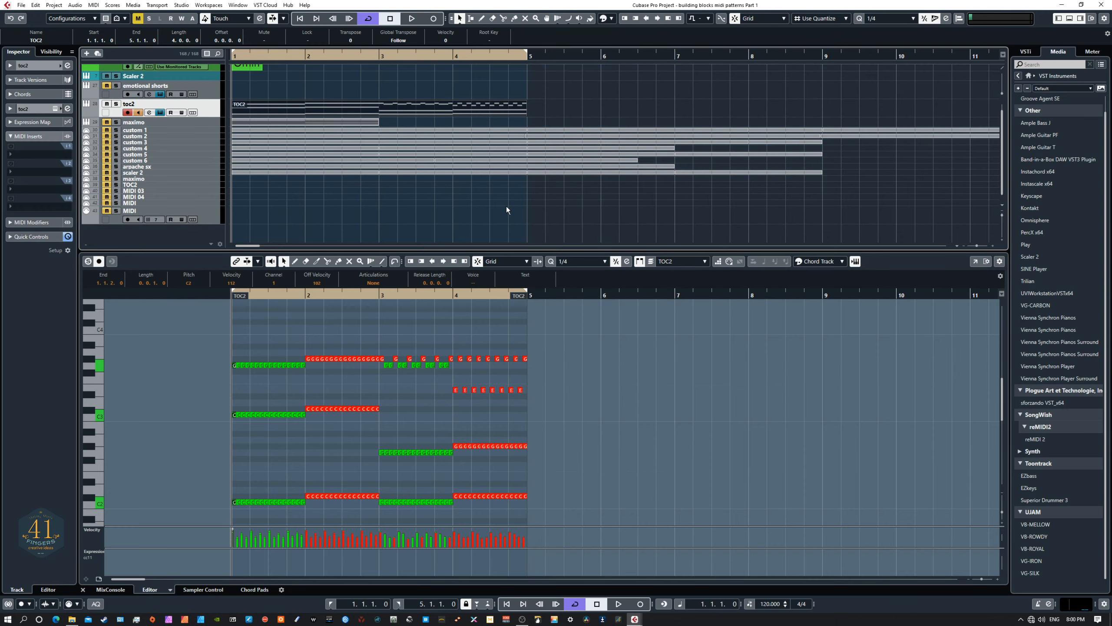
Close the preset browser in The Orchestra Complete 2 and audition the four-bar TOC2 part with the STRINGS Full Staccato preset
left_click_drag(699, 246, 843, 151)
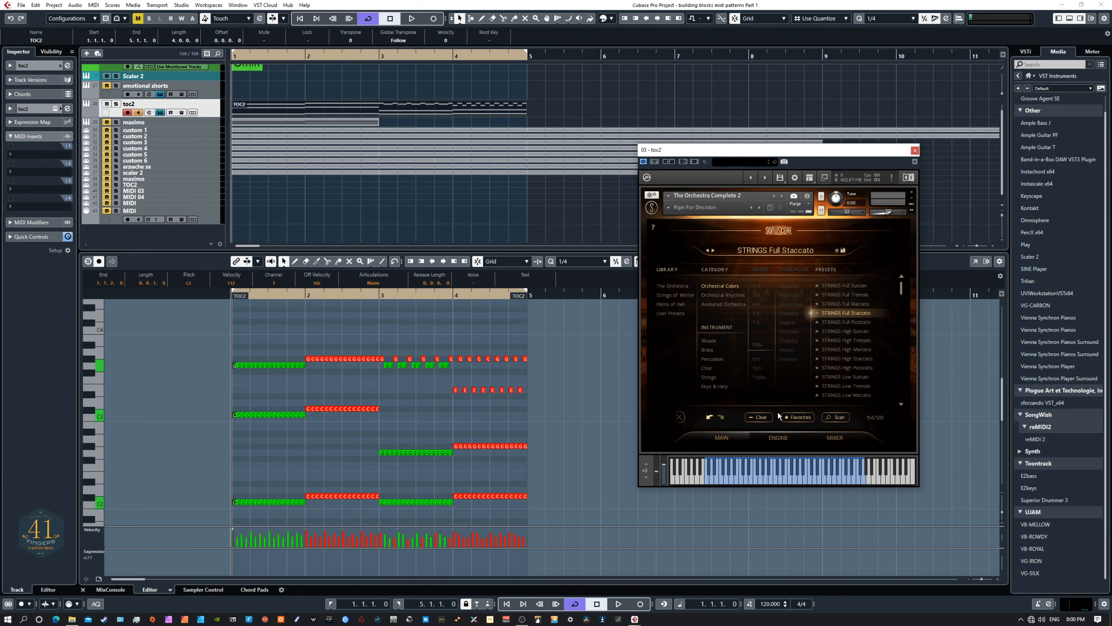
left_click(683, 418)
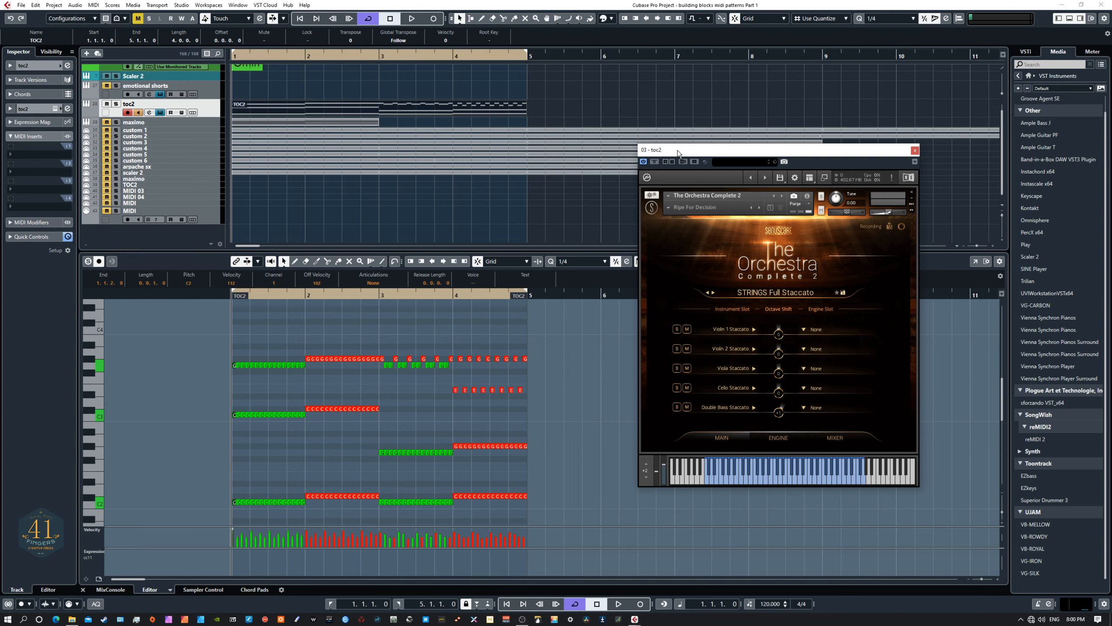
left_click_drag(678, 150, 676, 203)
key("space")
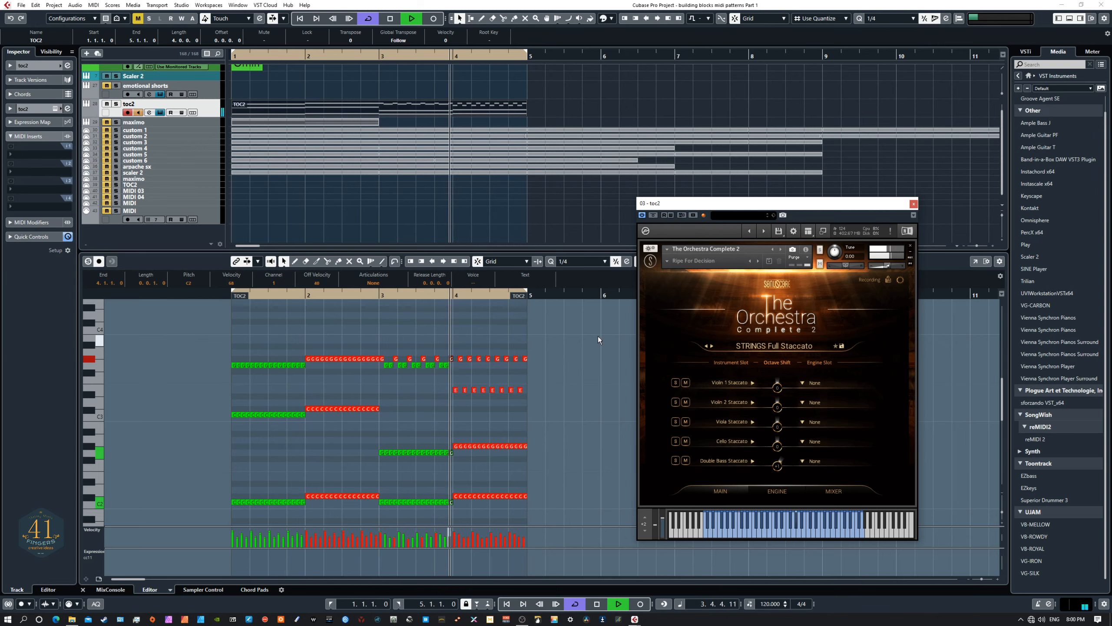
key("space")
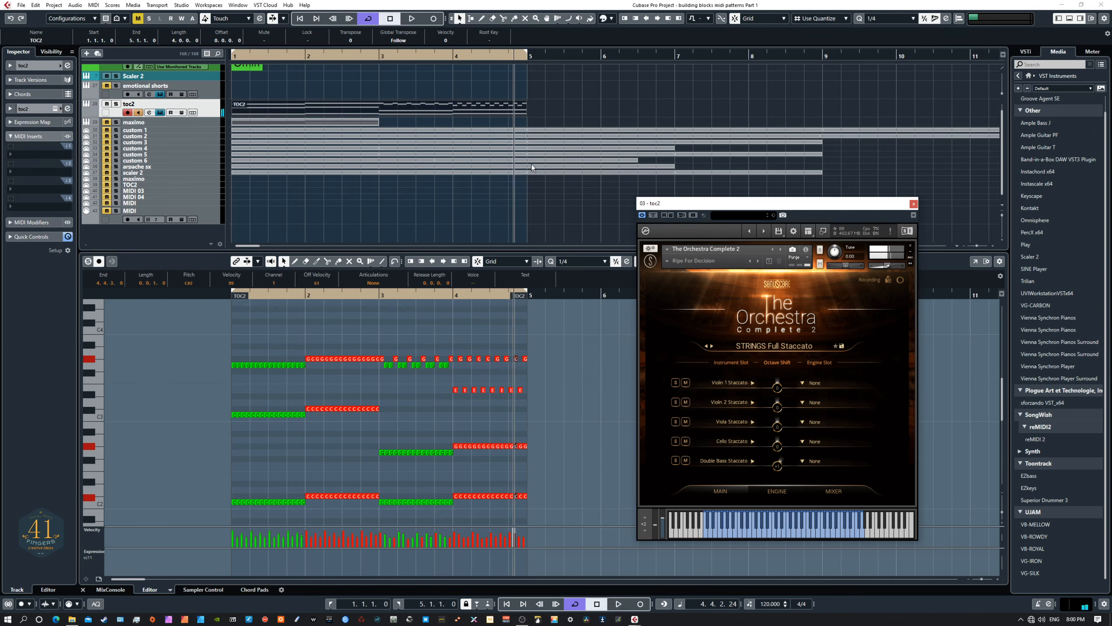
Split the TOC2 part on the toc2 track at bar 3 and return to the selection tool
right_click(383, 106)
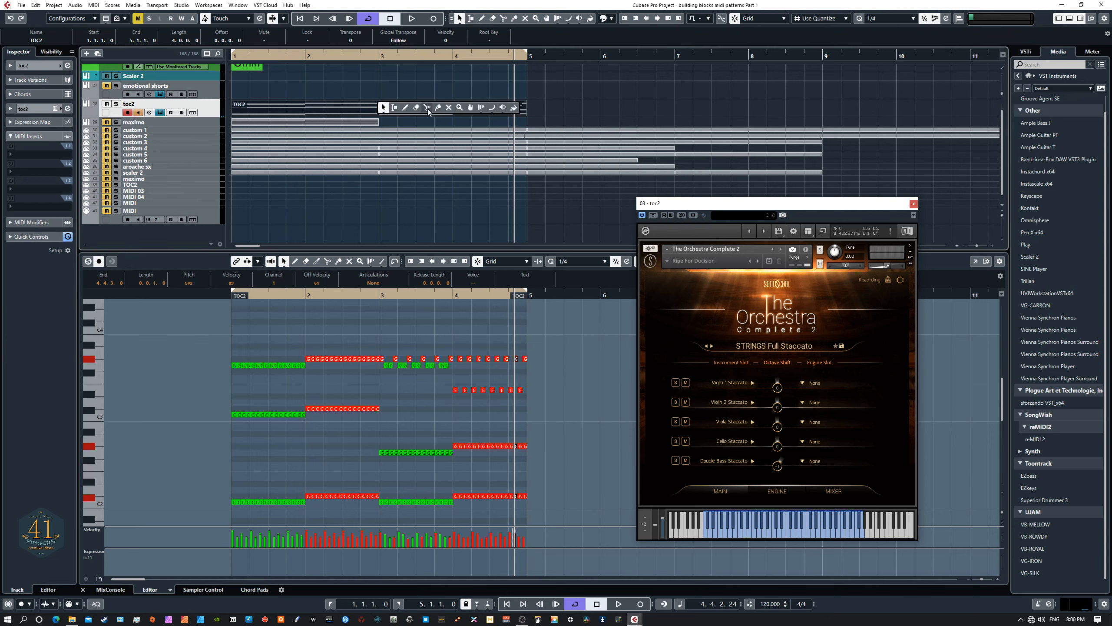
left_click(427, 107)
left_click(382, 109)
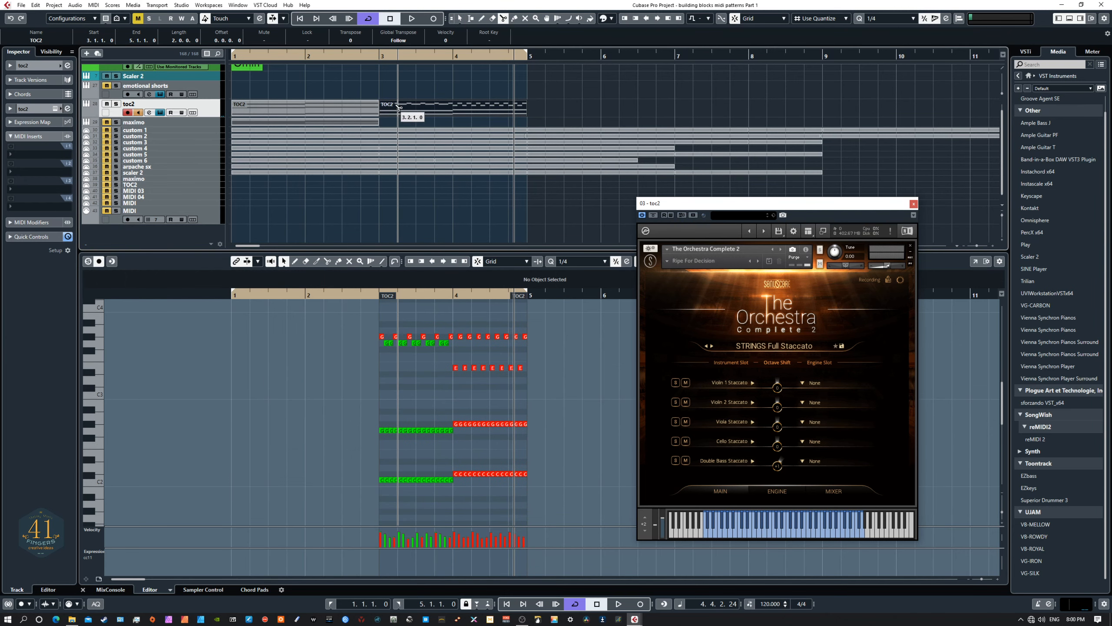
right_click(407, 109)
left_click(407, 109)
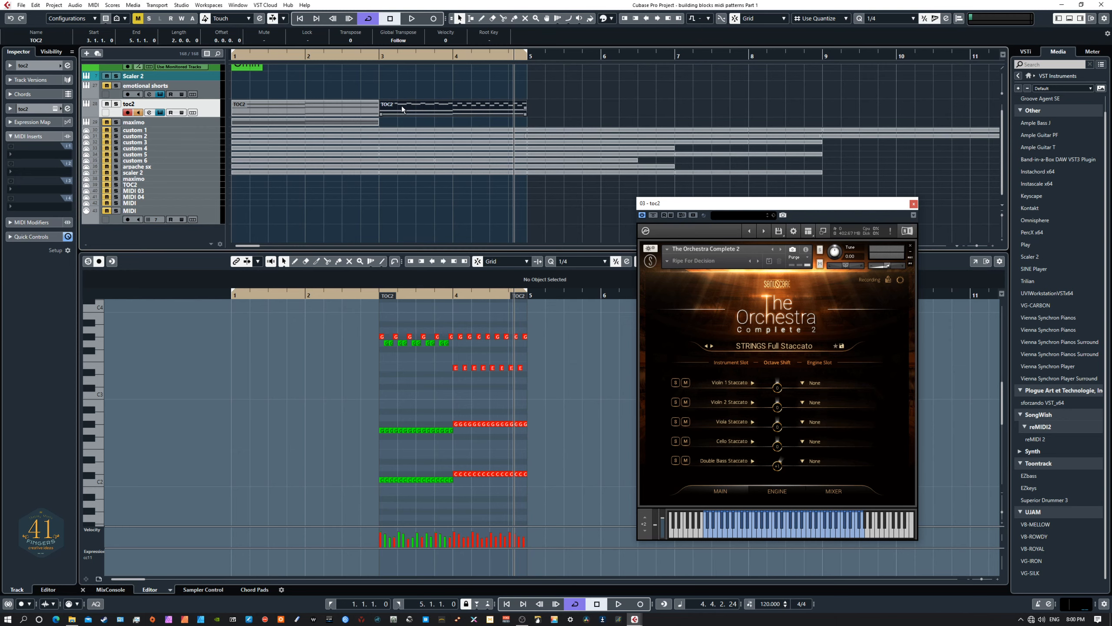
Select the first TOC2 part, set the cycle range to bars 1 and 2, and audition it from the start
key("Left")
key("KP_Decimal")
key("space")
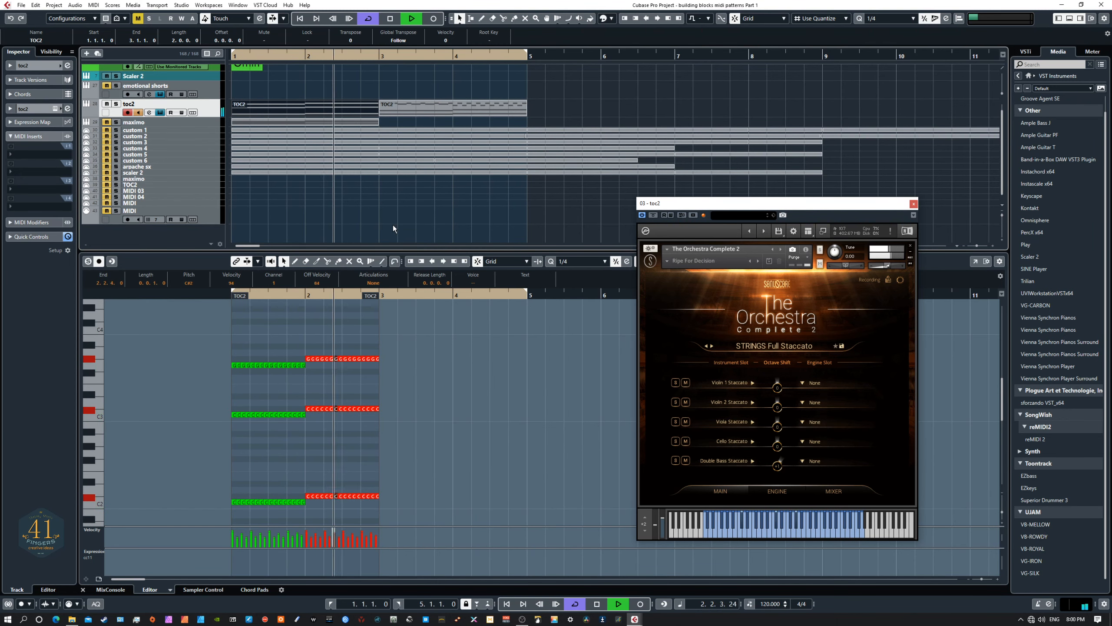
key("p")
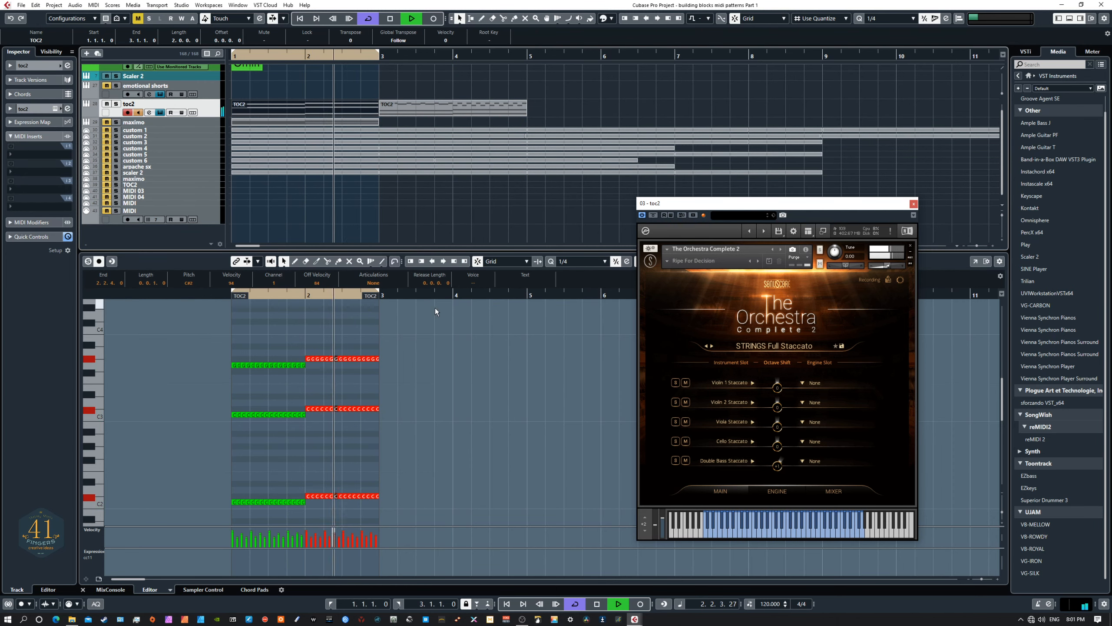
key("space")
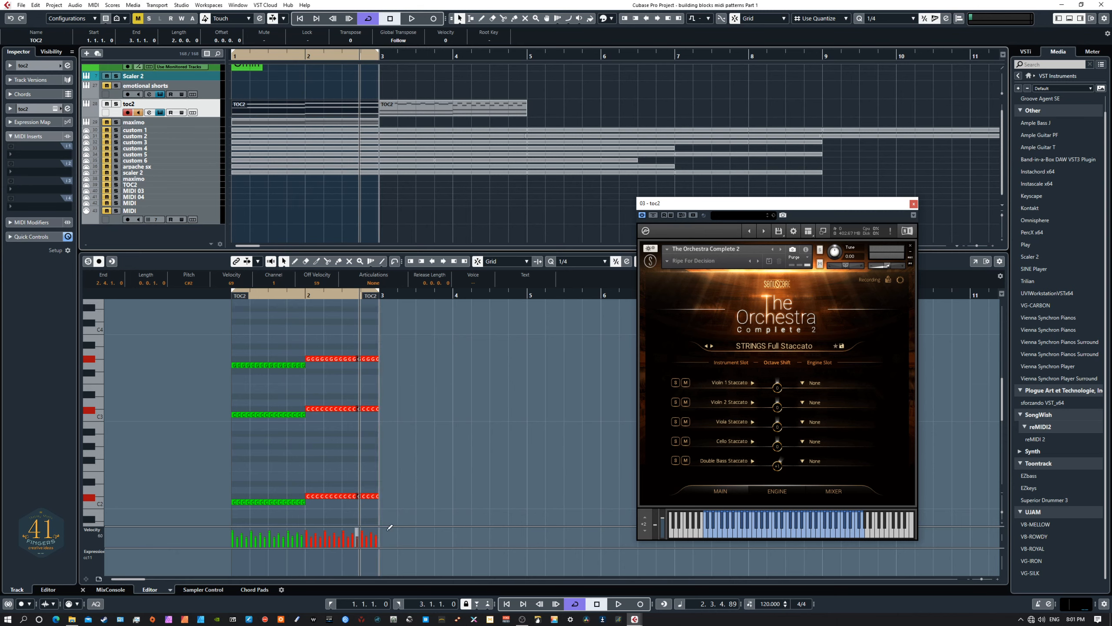
Set the cycle range to the second TOC2 part, bars 3 and 4, and audition it
left_click(443, 110)
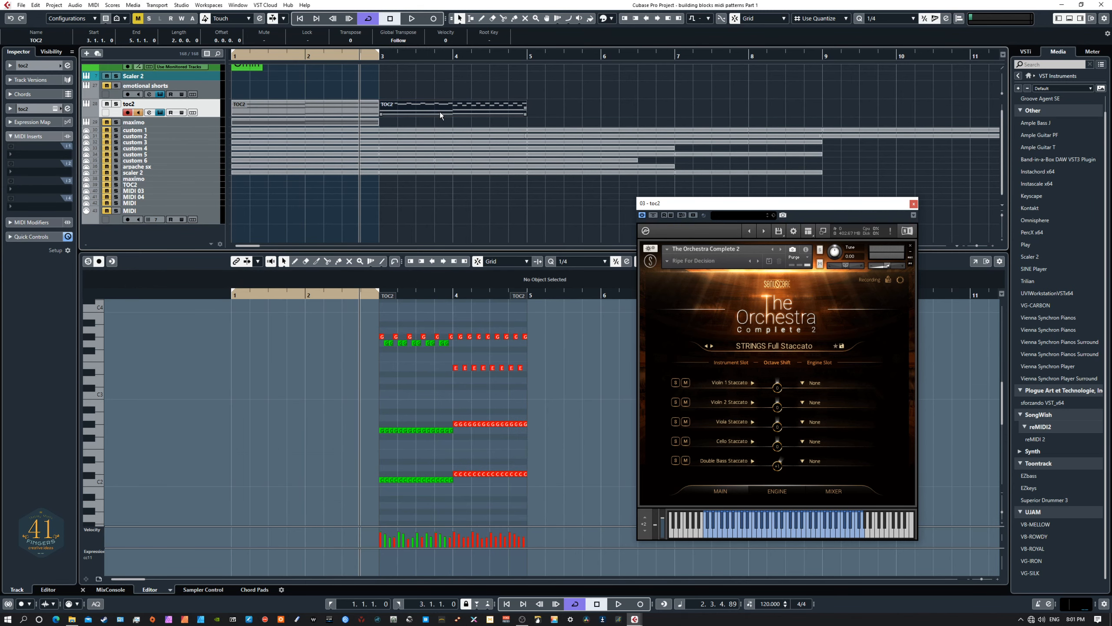
key("p")
key("space")
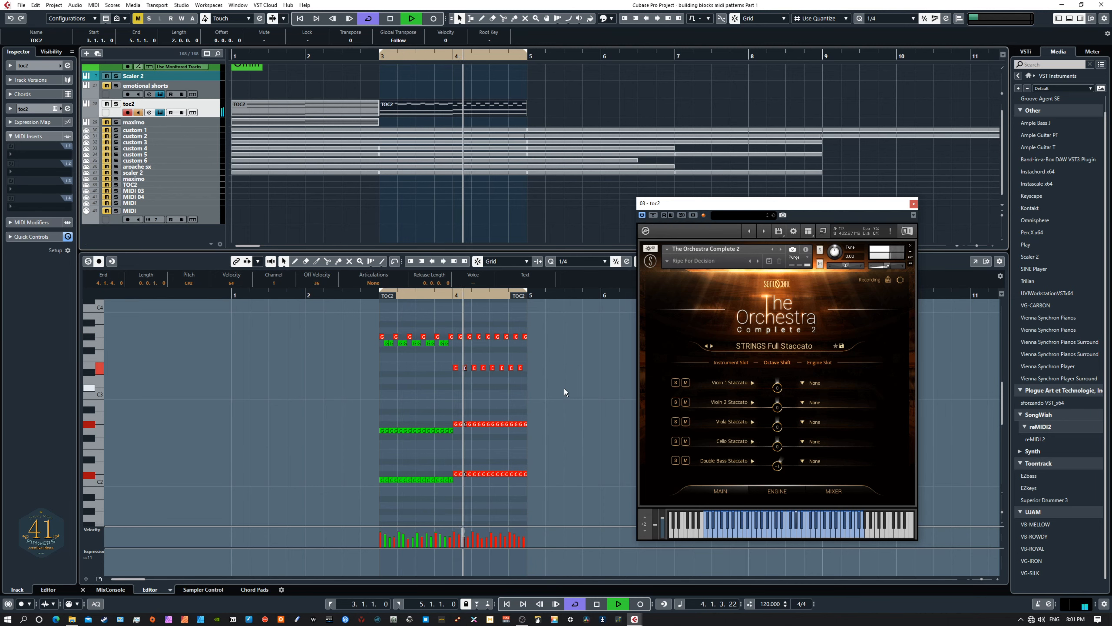
key("space")
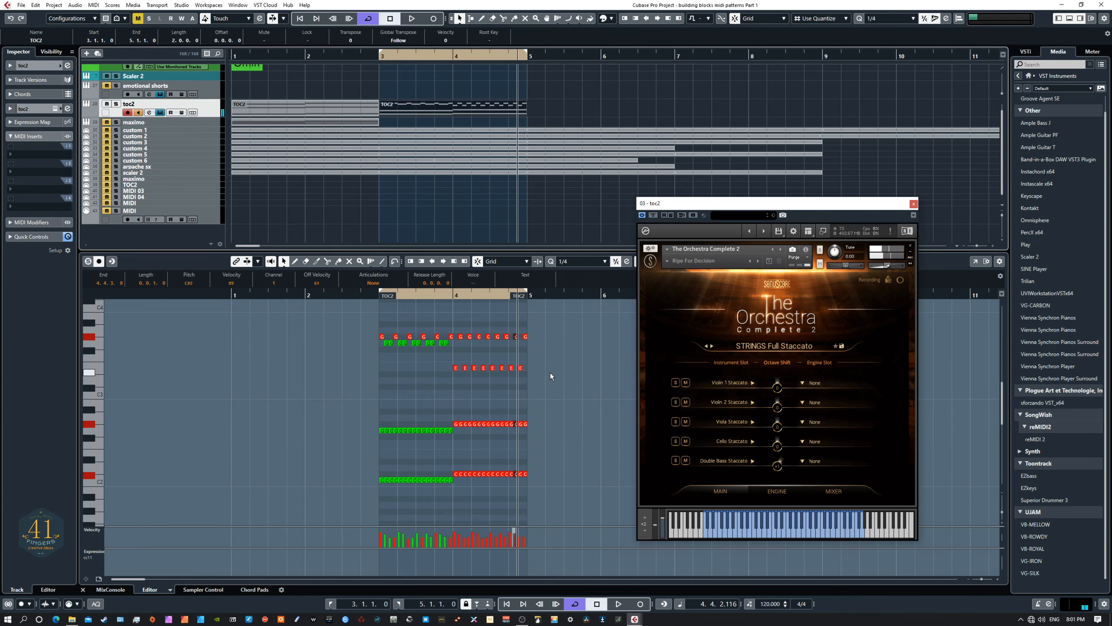
Compare the notes of the first and second TOC2 parts, and play the second part again
left_click(347, 105)
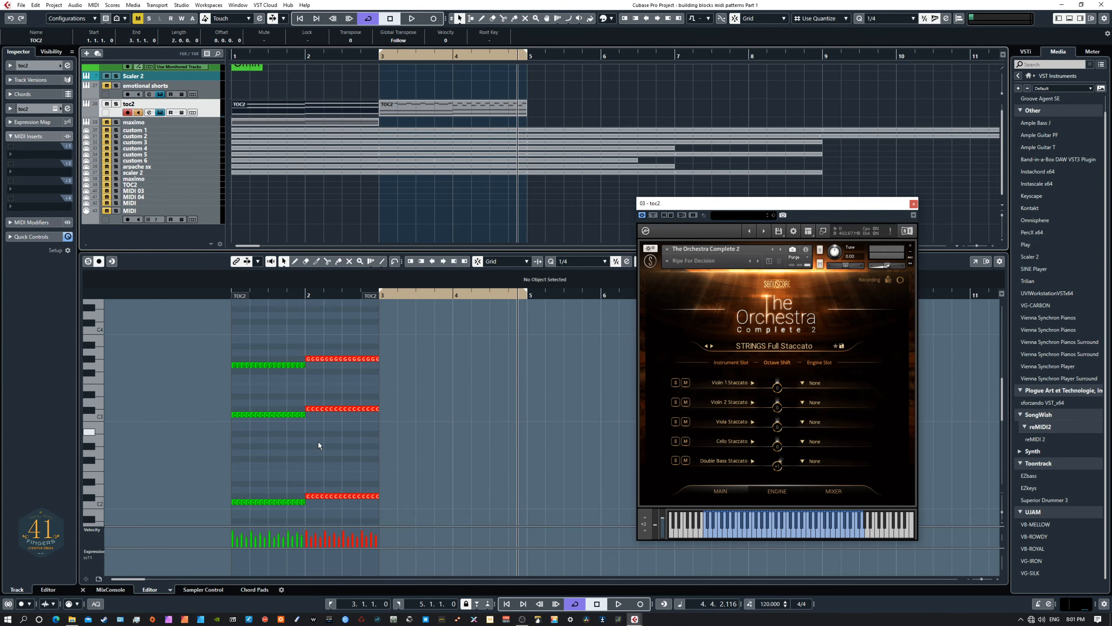
left_click(423, 110)
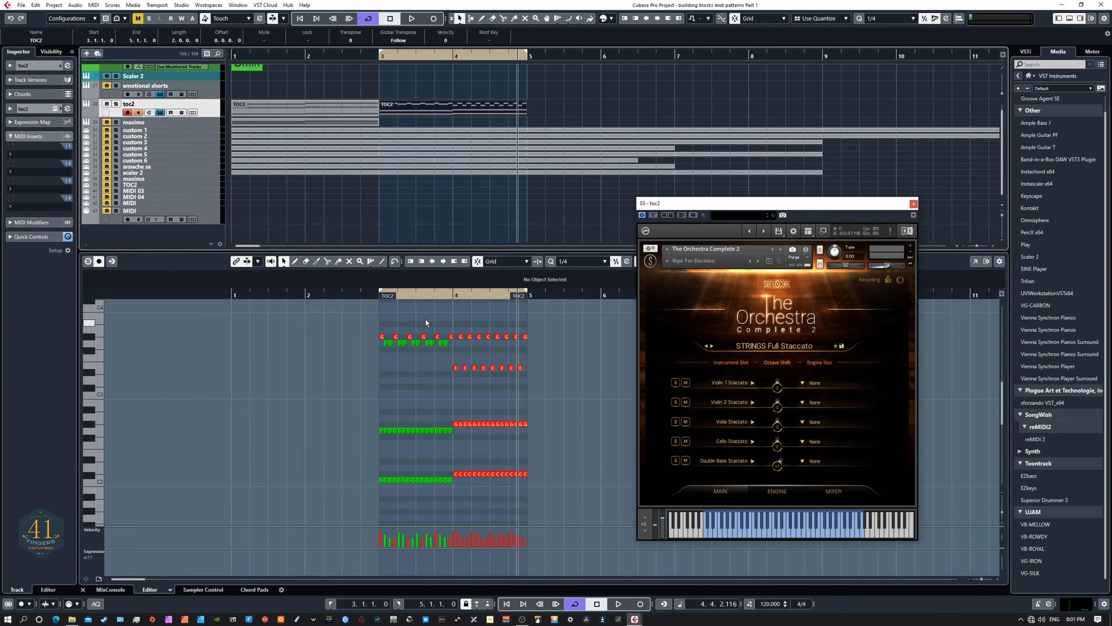
key("space")
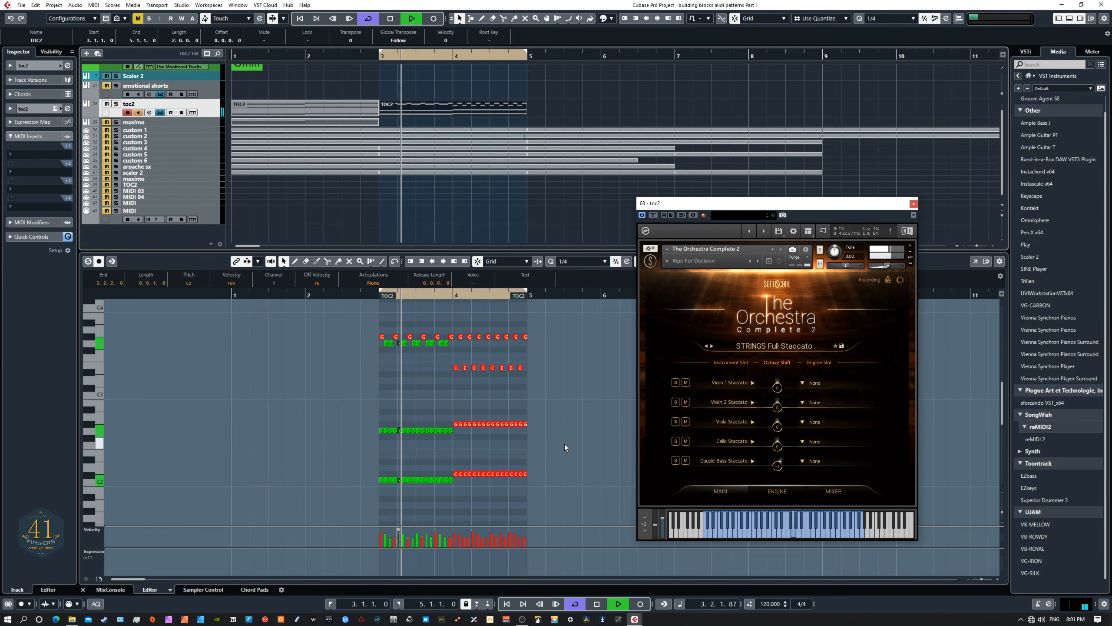
key("space")
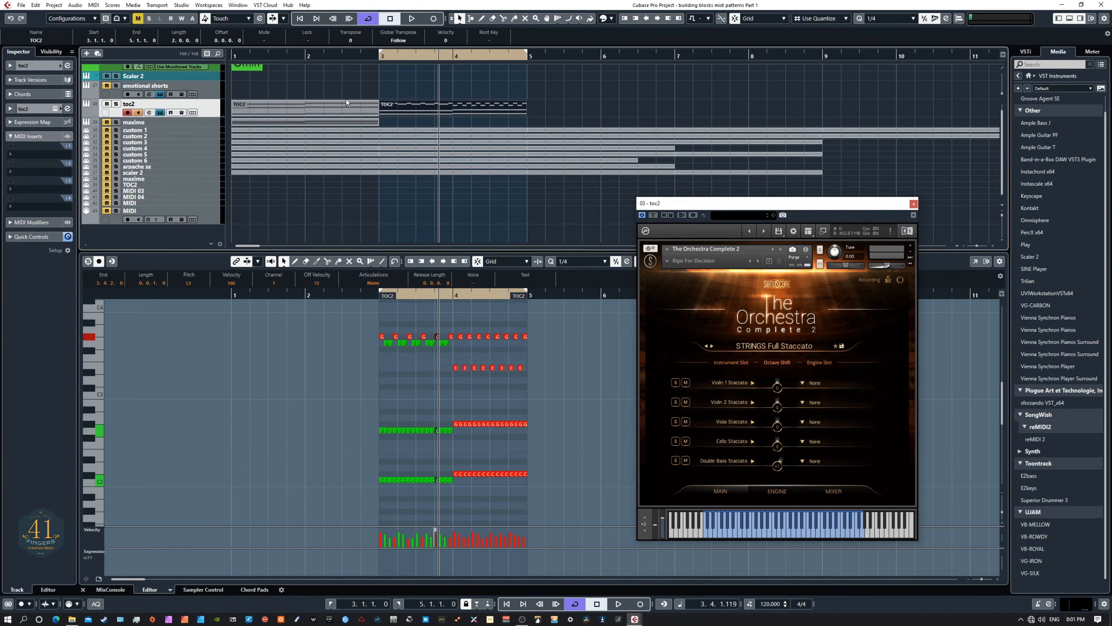
Reselect the first TOC2 part and show the Orchestral Rhythms category in the STRINGS Full Staccato preset browser
left_click(345, 110)
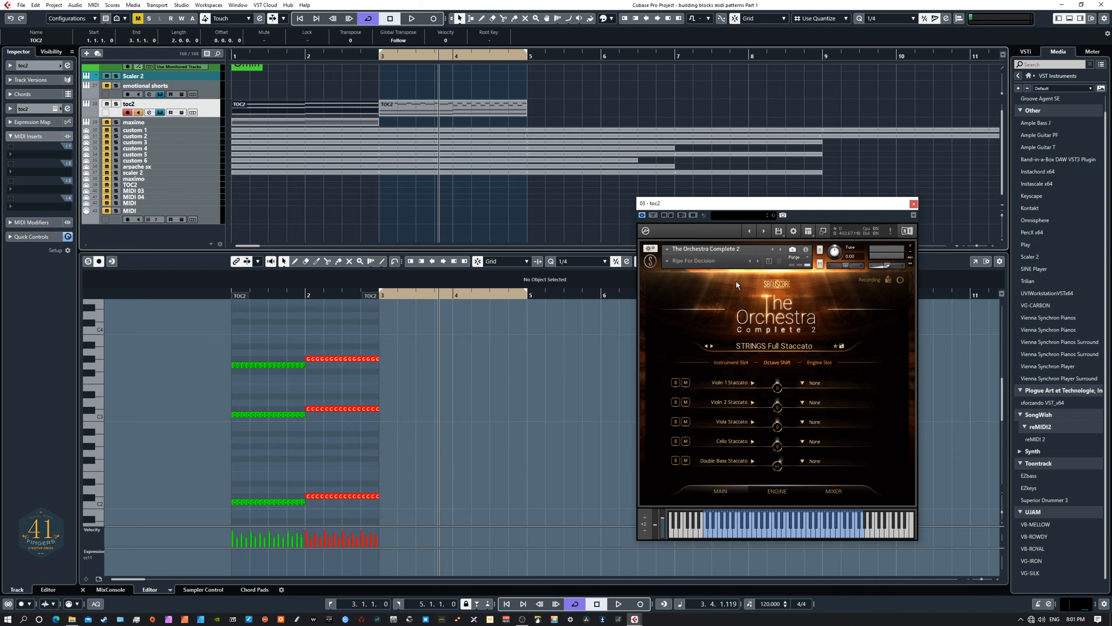
left_click(754, 346)
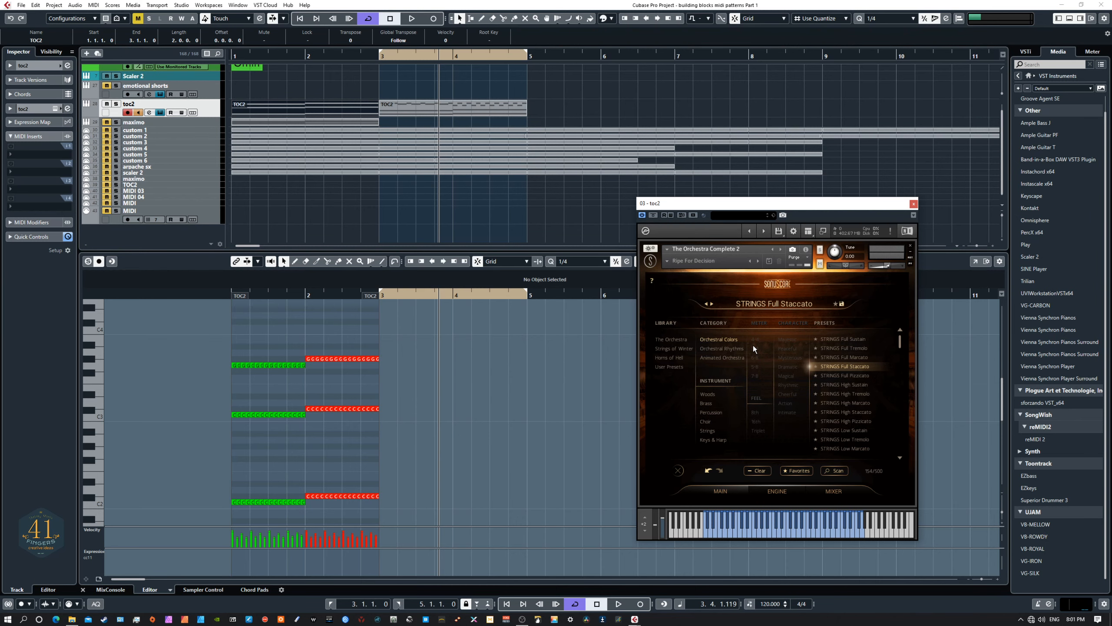
left_click(730, 349)
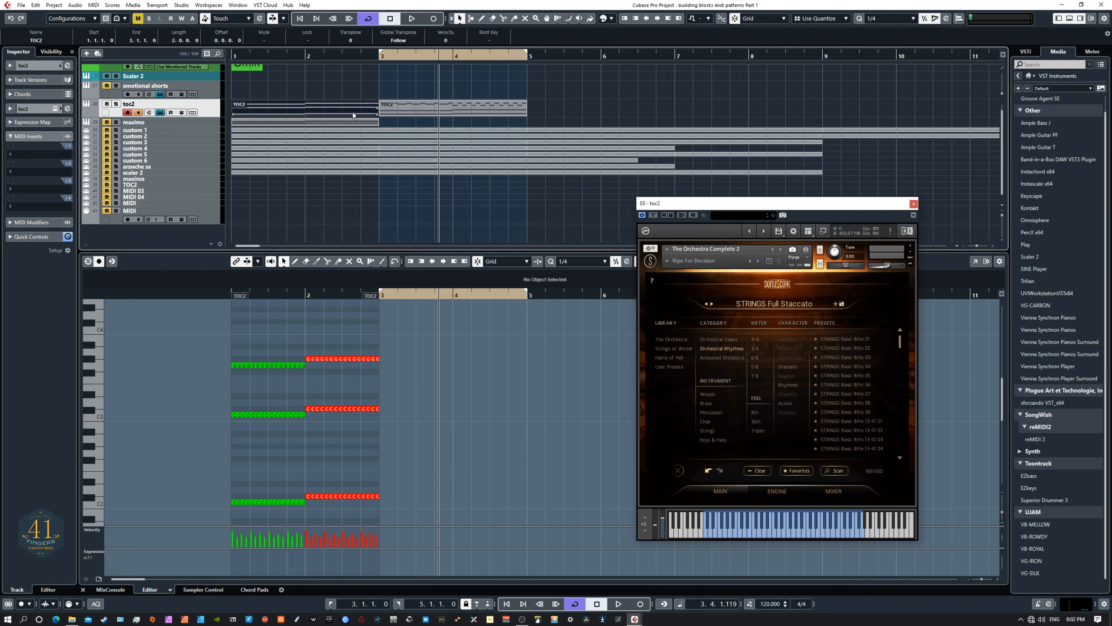
Review the notes of the TOC2 part in bars 3 and 4 and listen to the pattern once more
left_click(396, 106)
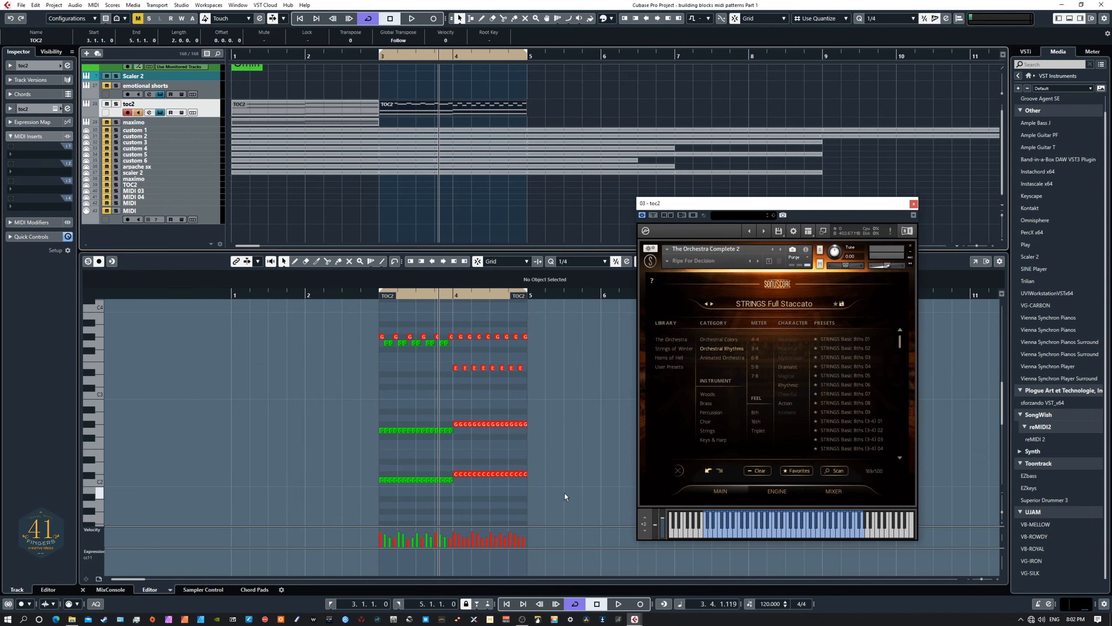
scroll(565, 493, "down", 2)
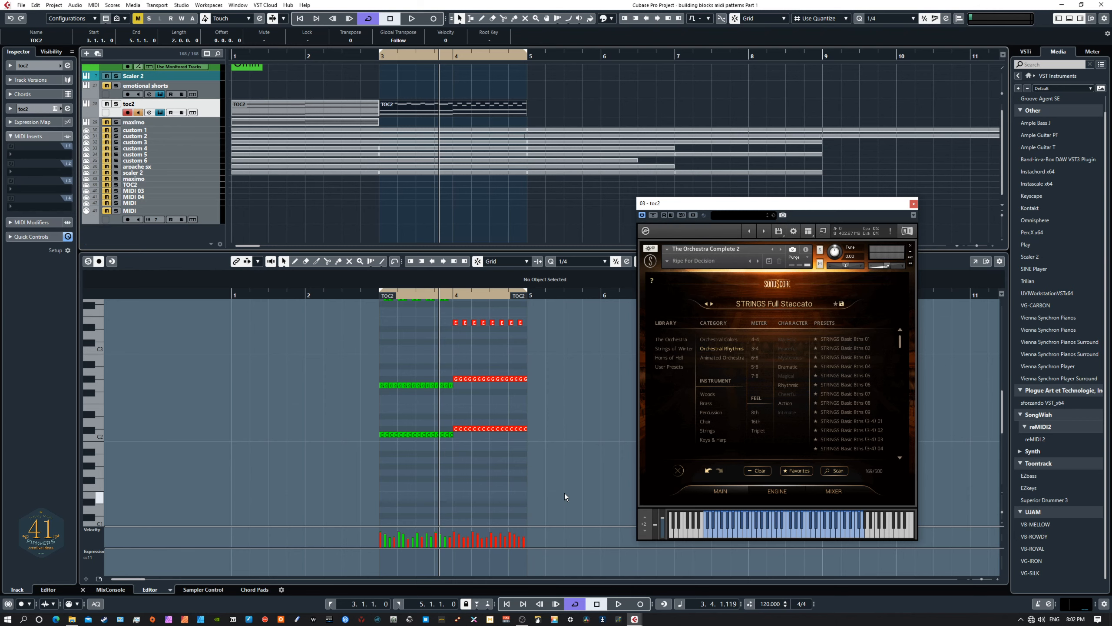
scroll(554, 436, "up", 2)
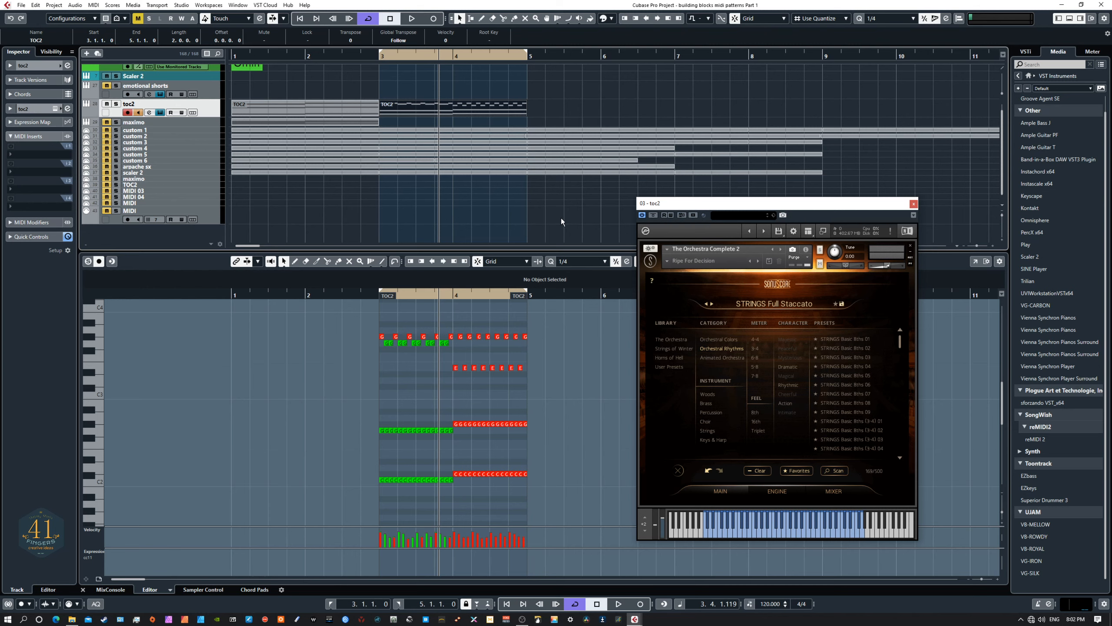
key("space")
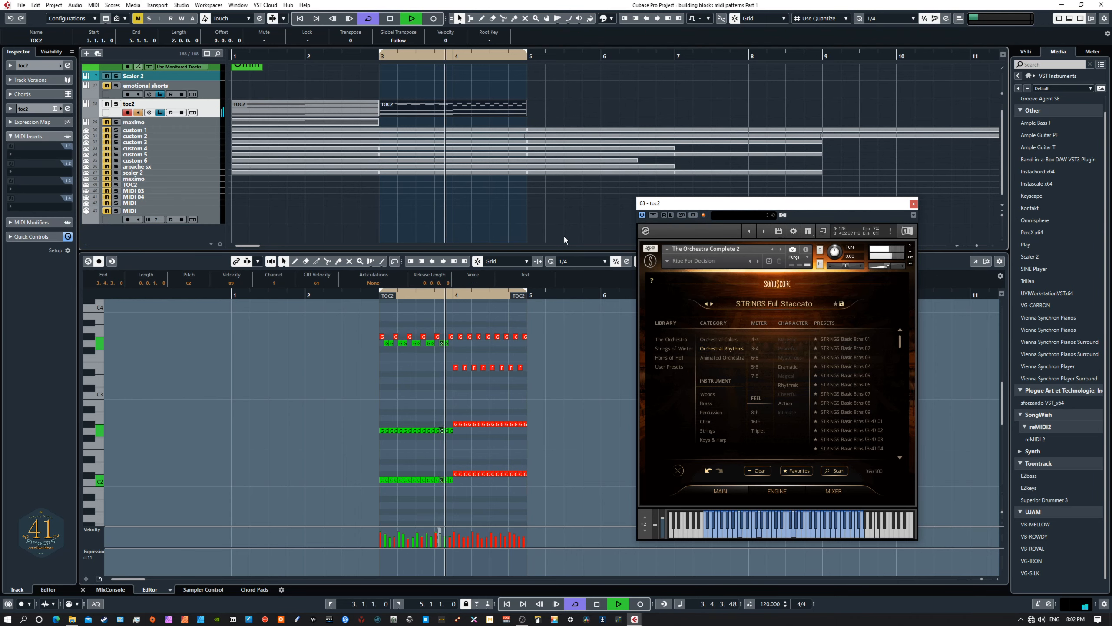
key("space")
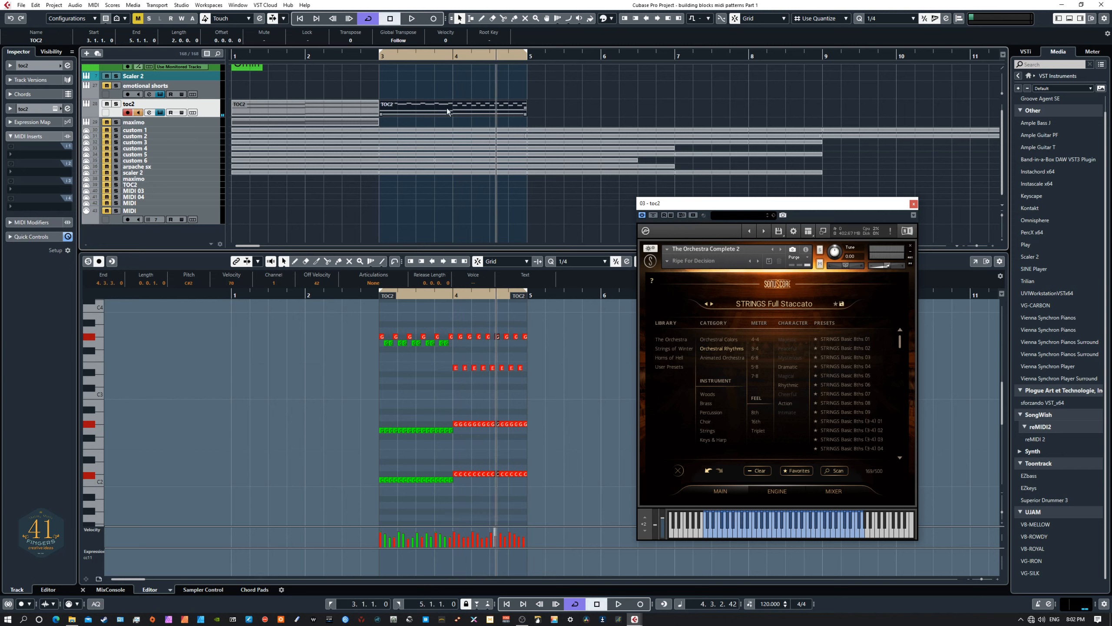
Delete both TOC2 parts from the toc2 track and the two-bar part from the maximo track
left_click(305, 104, "shift")
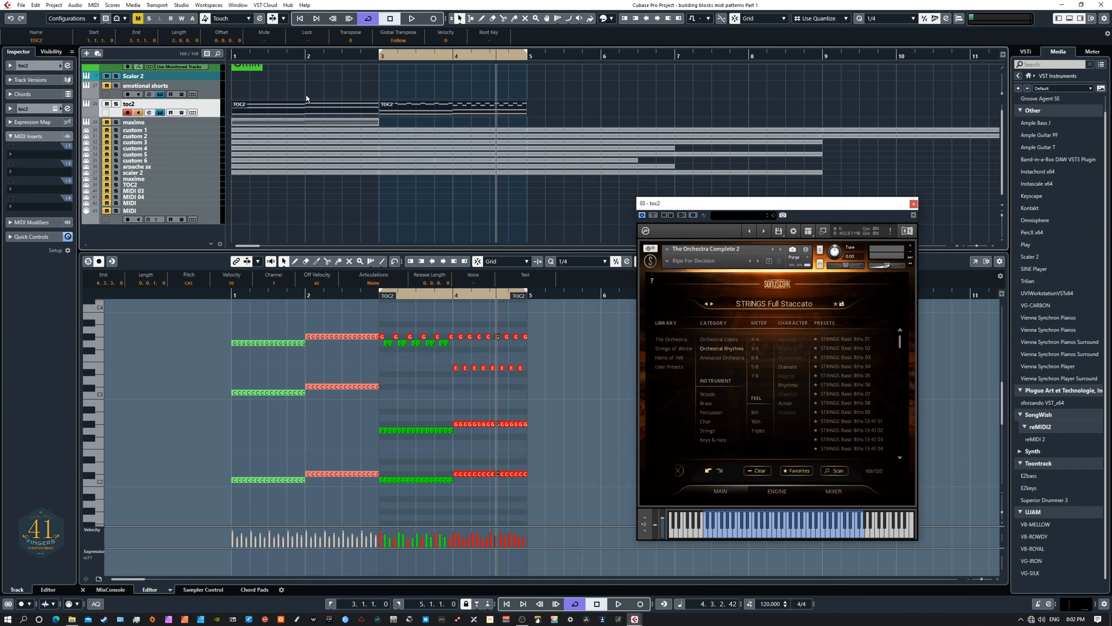
key("Delete")
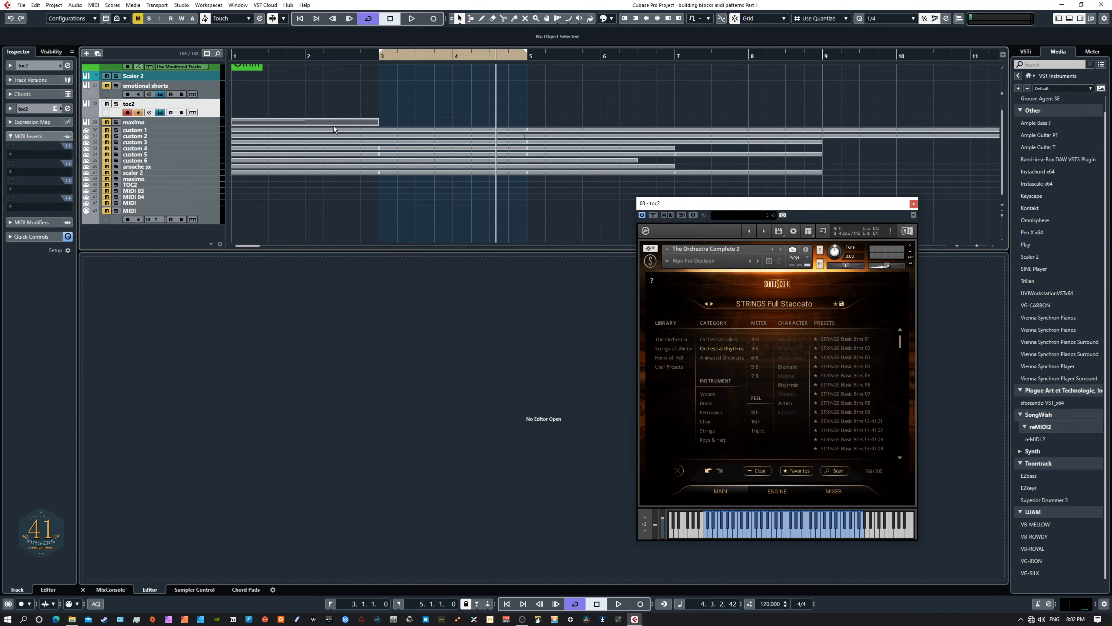
left_click(342, 124)
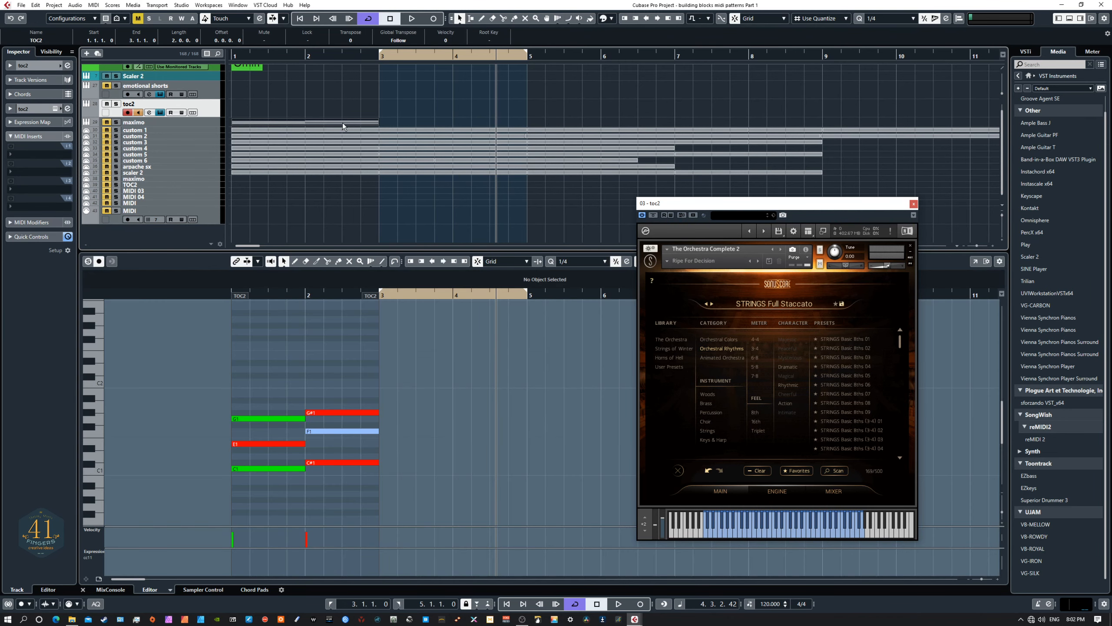
key("Delete")
Move the instrument window out of view and audition the first two-bar custom1 part on the toc2 track
left_click(337, 131)
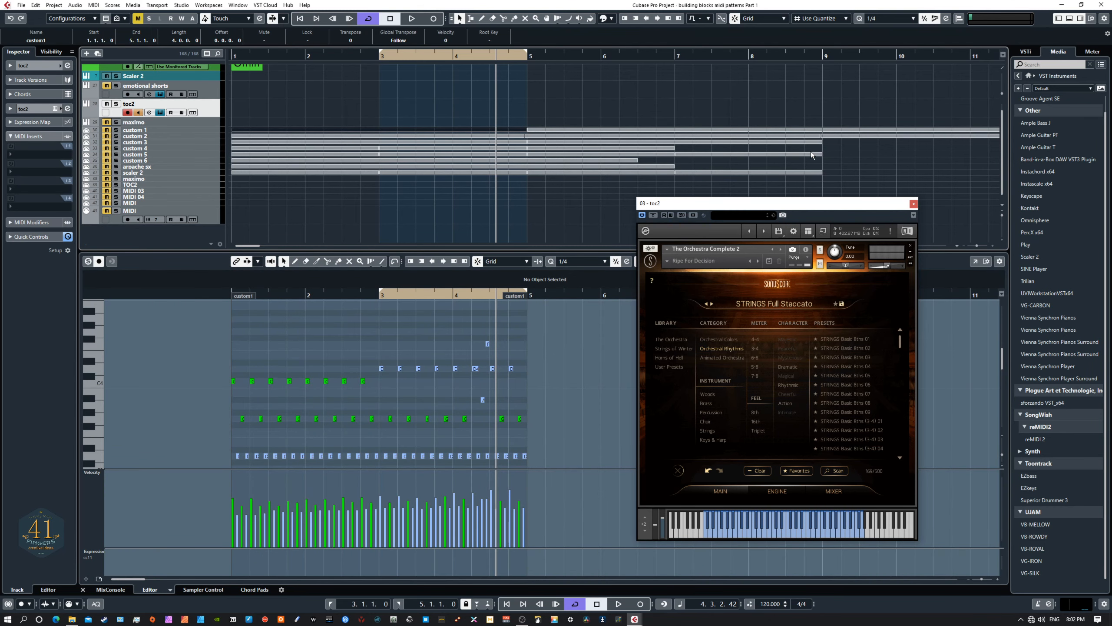
left_click_drag(802, 202, 0, 217)
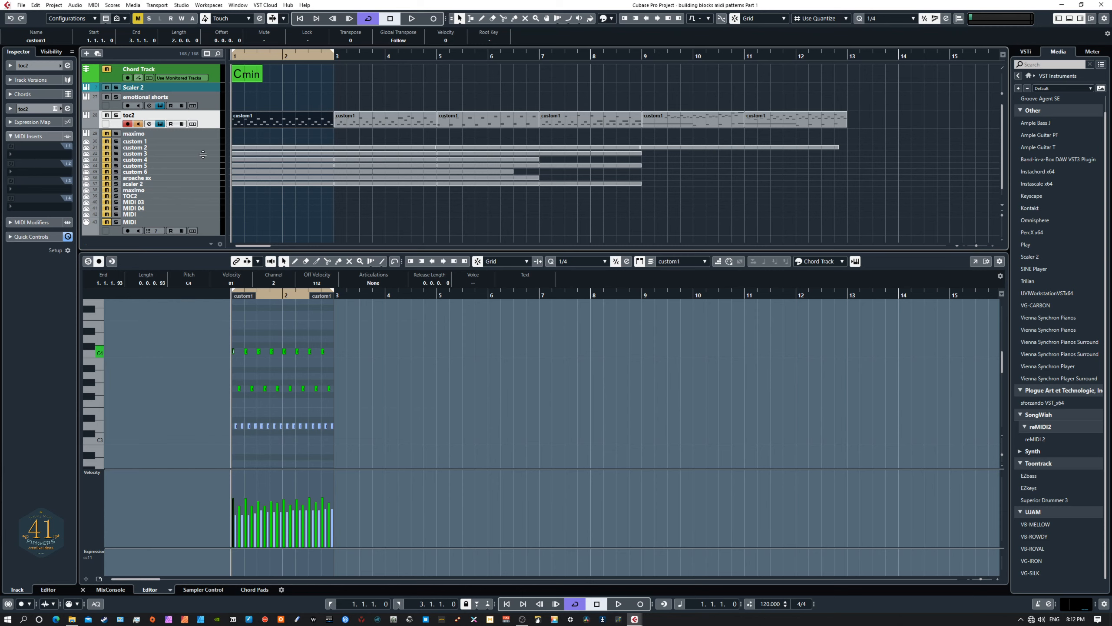
key("space")
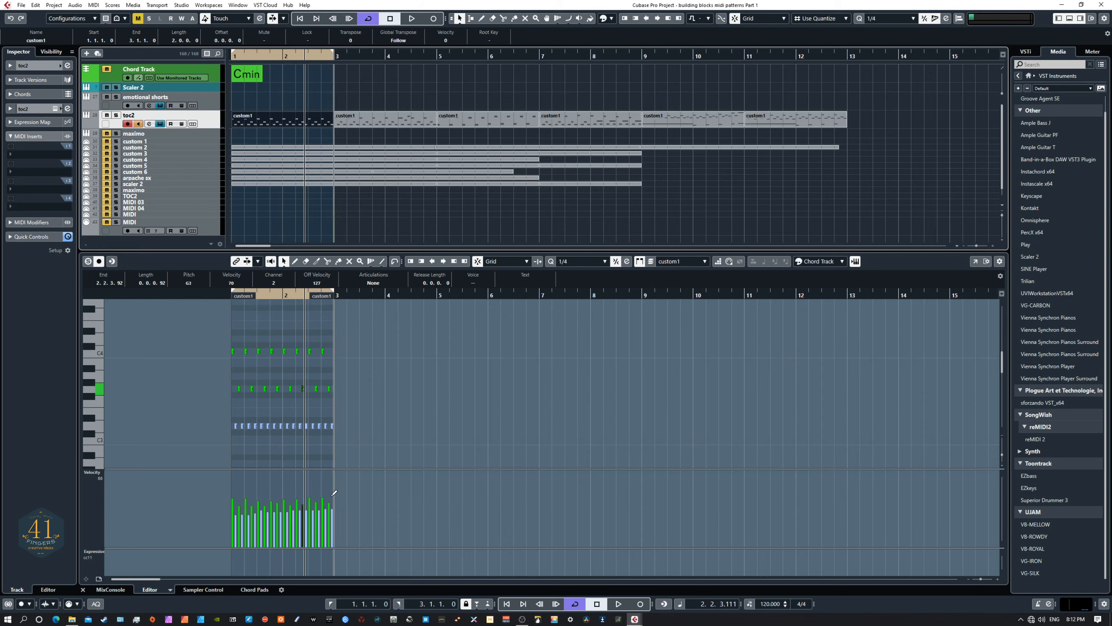
key("space")
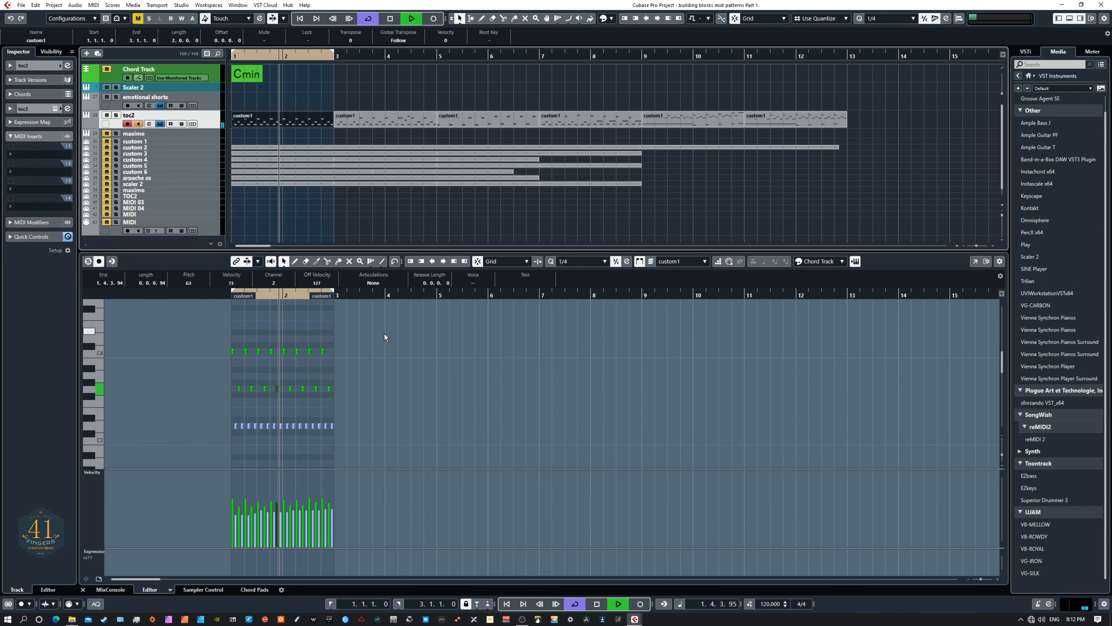
key("space")
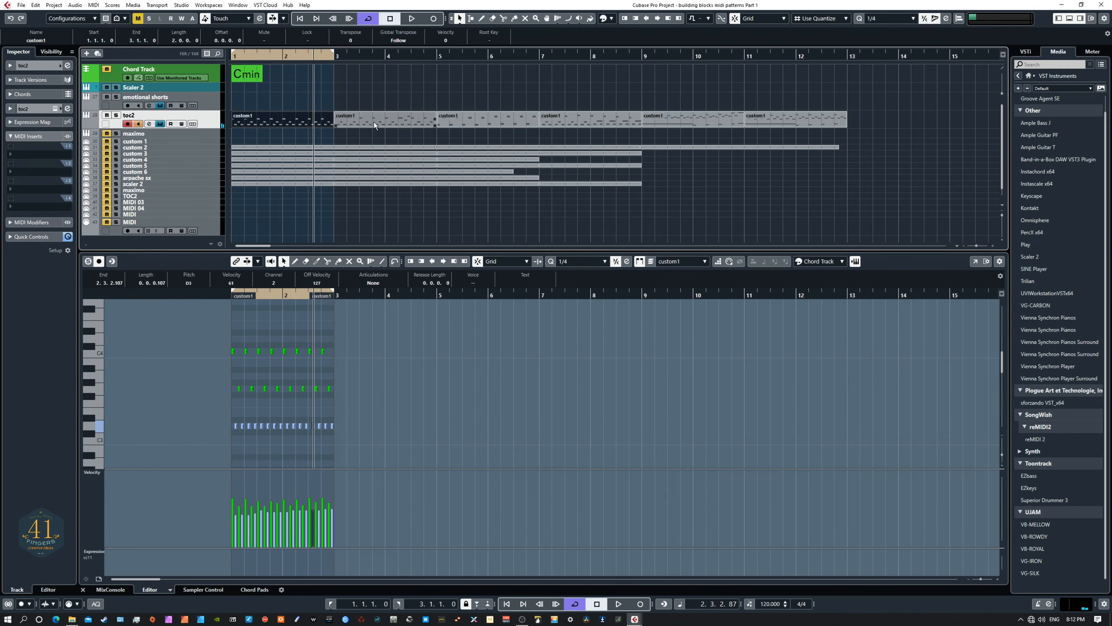
Loop the second custom1 part, in bars 3 and 4 of the toc2 track, and audition it repeatedly
left_click(374, 122)
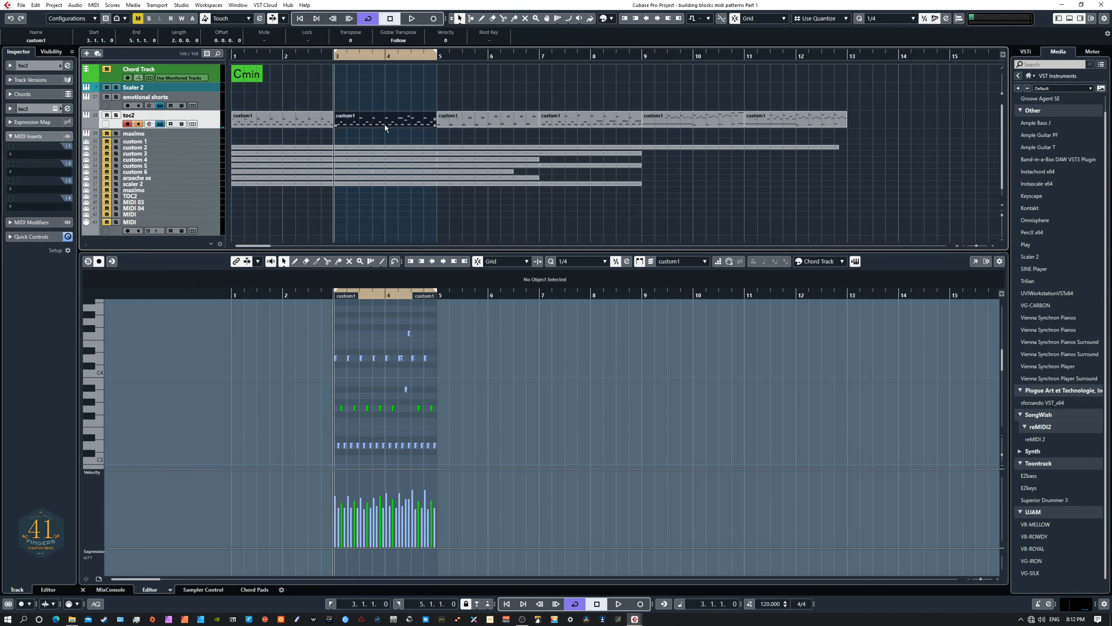
key("space")
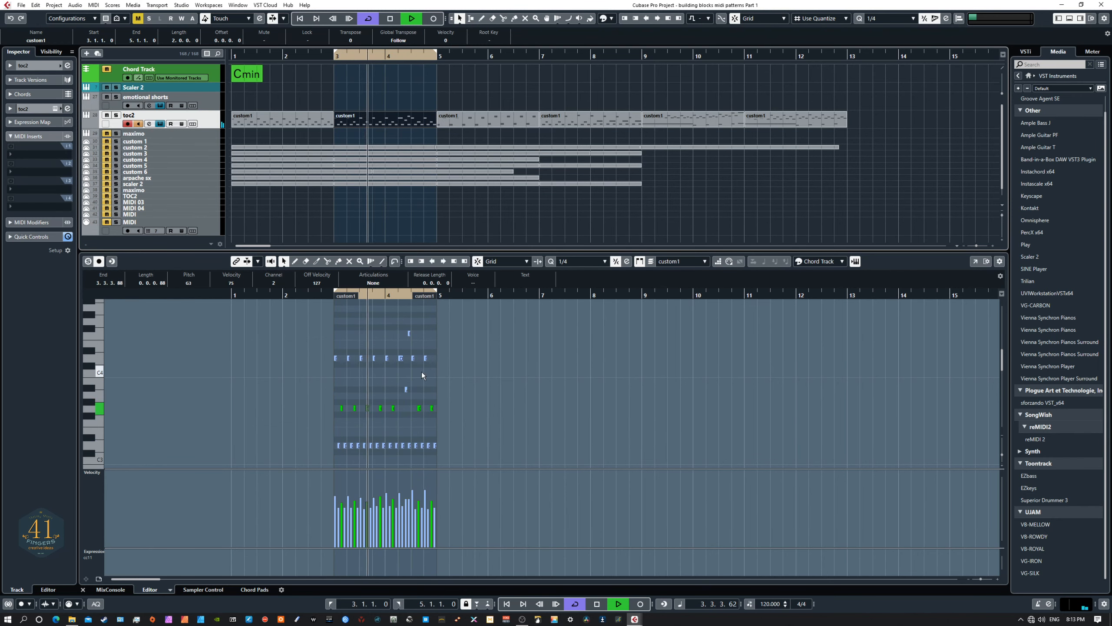
key("space")
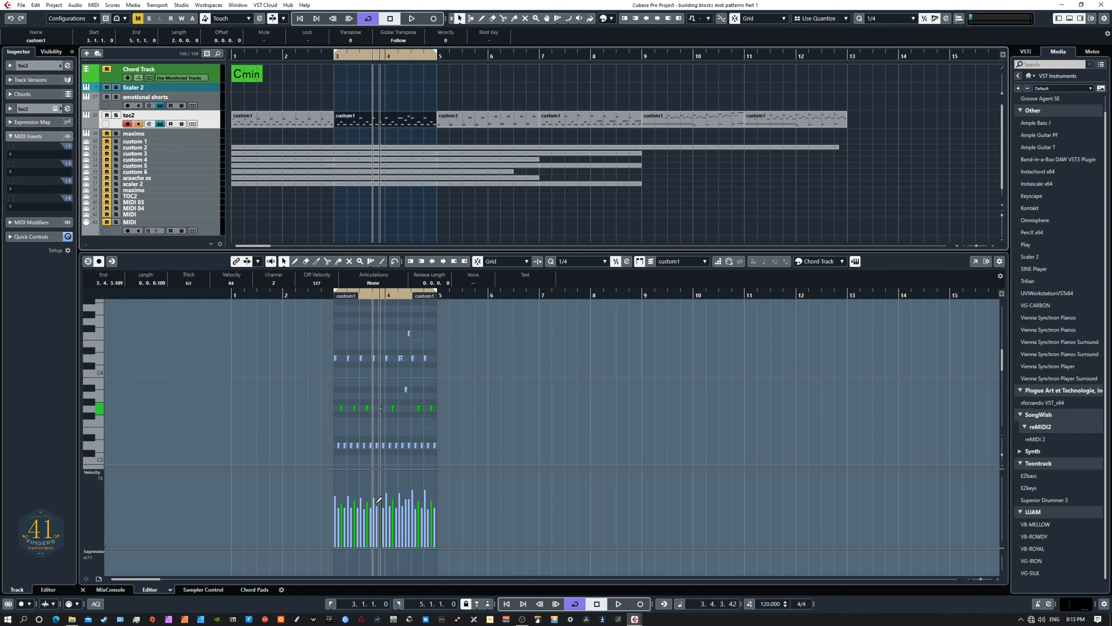
key("space")
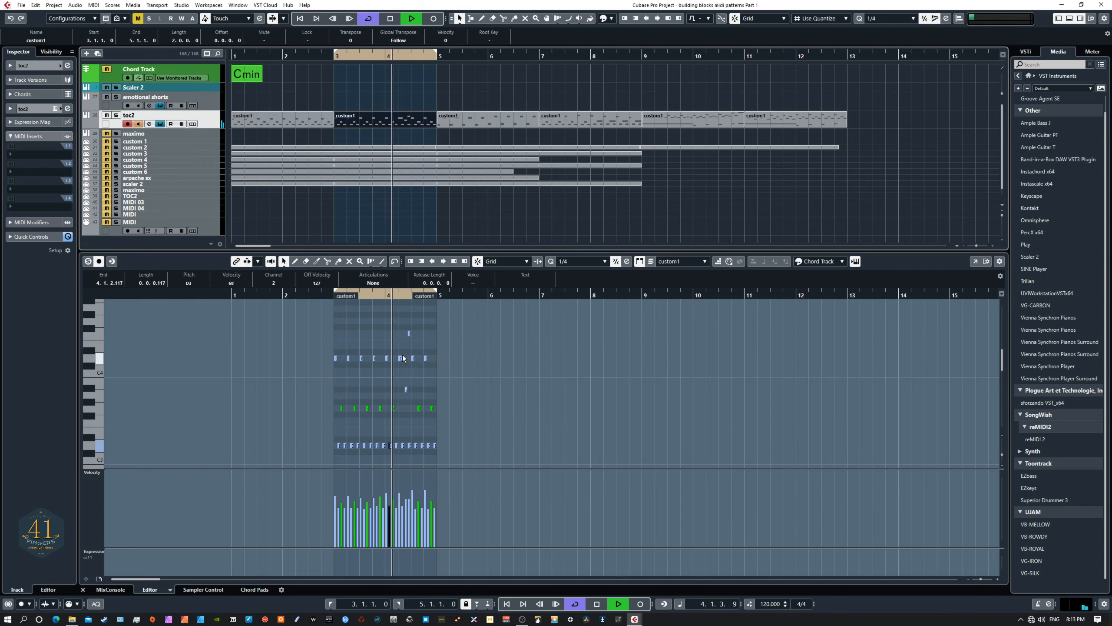
key("space")
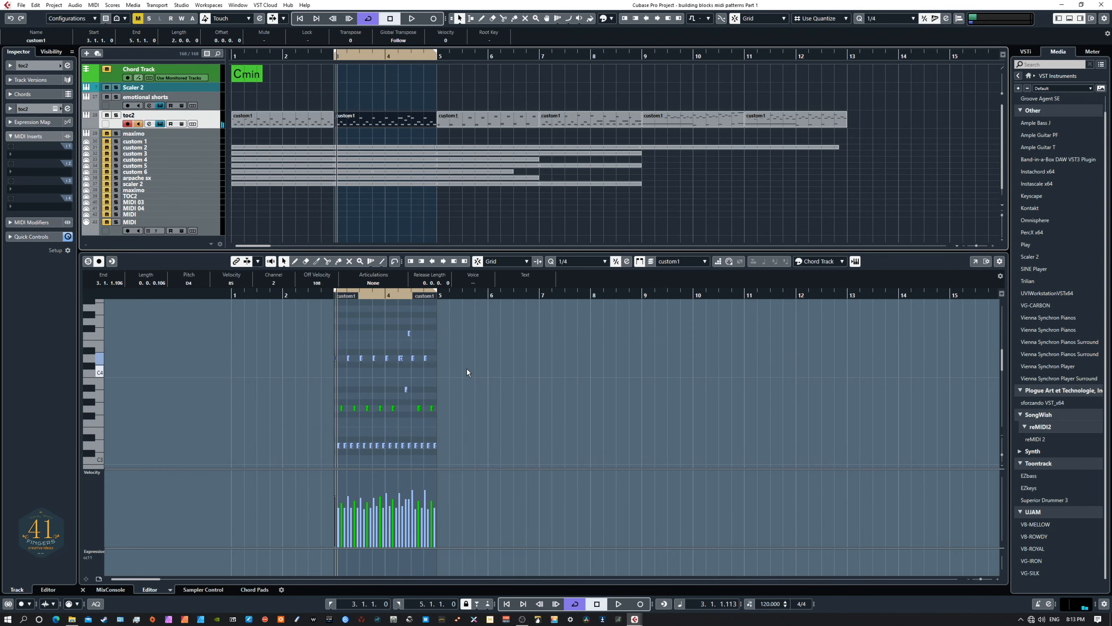
Set the loop range to the third custom1 part, in bars 5 and 6, and audition it from its start
left_click(472, 120)
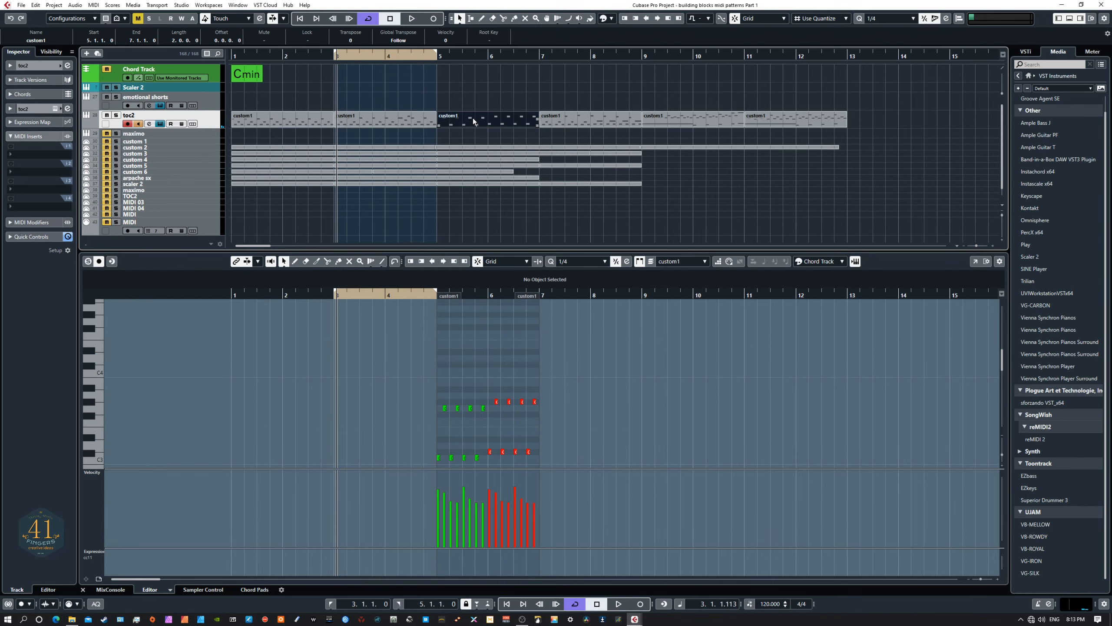
key("p")
key("KP_1")
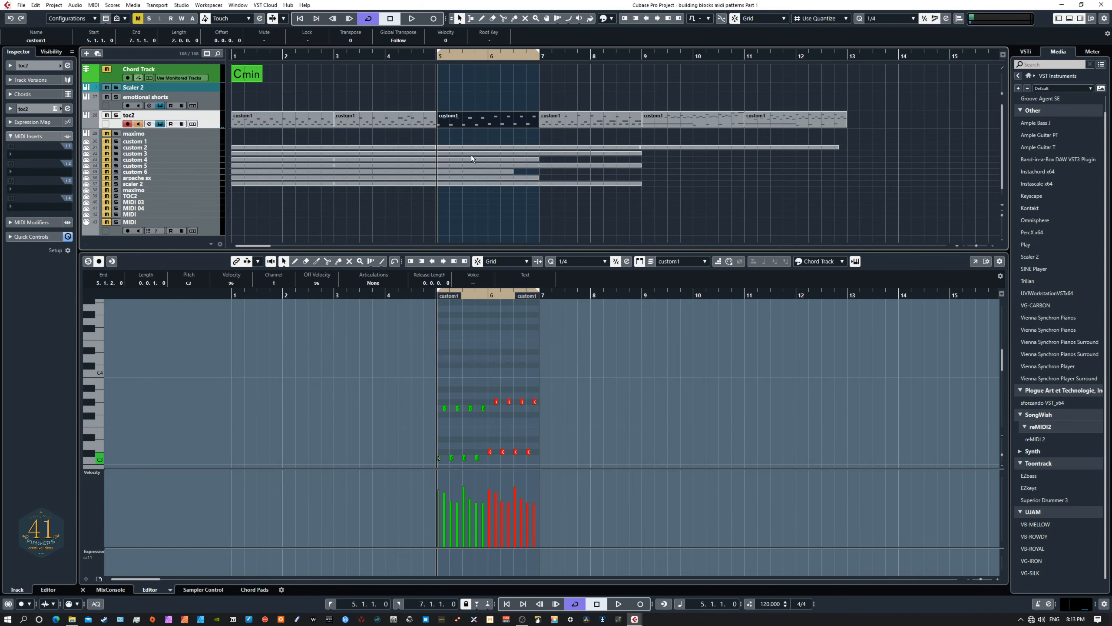
key("space")
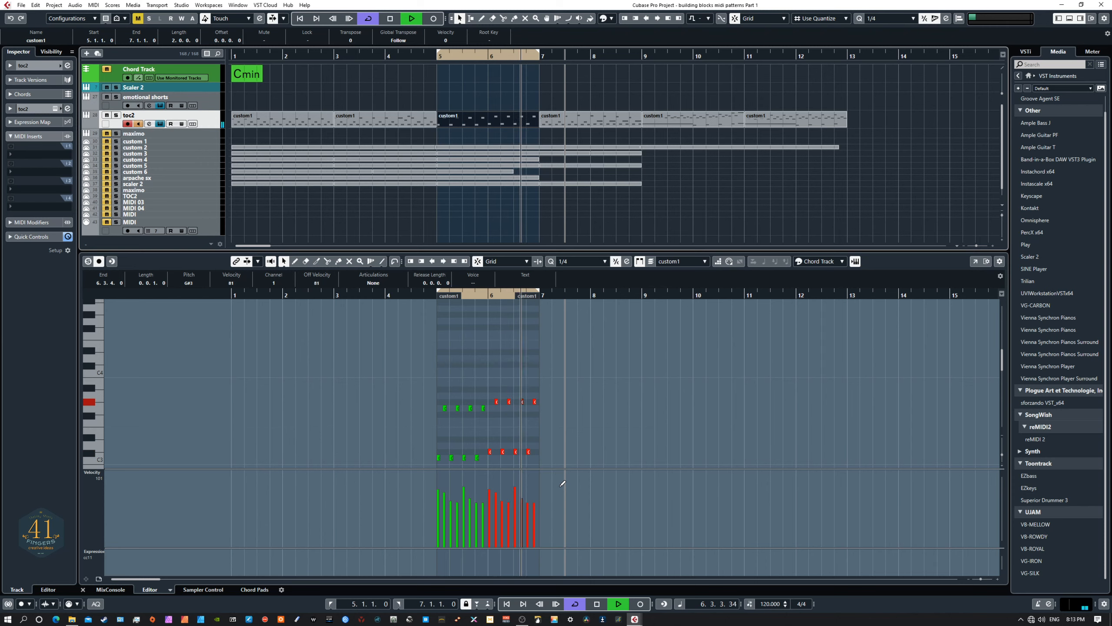
key("space")
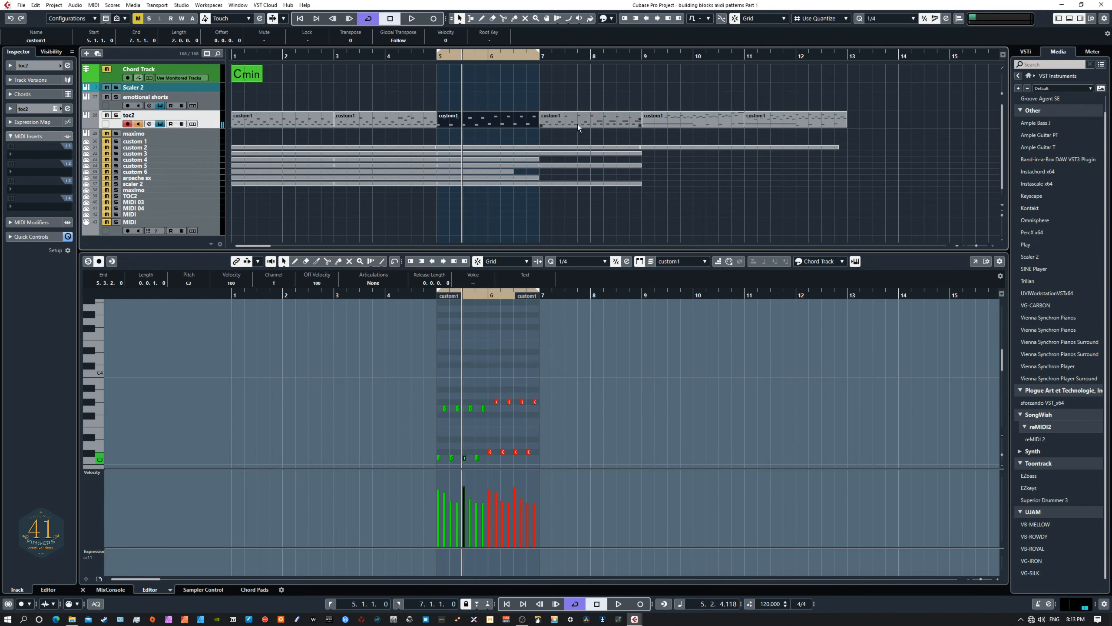
Set the loop range to the fourth custom1 part, in bars 7 and 8, and listen to its pattern
left_click(579, 123)
key("p")
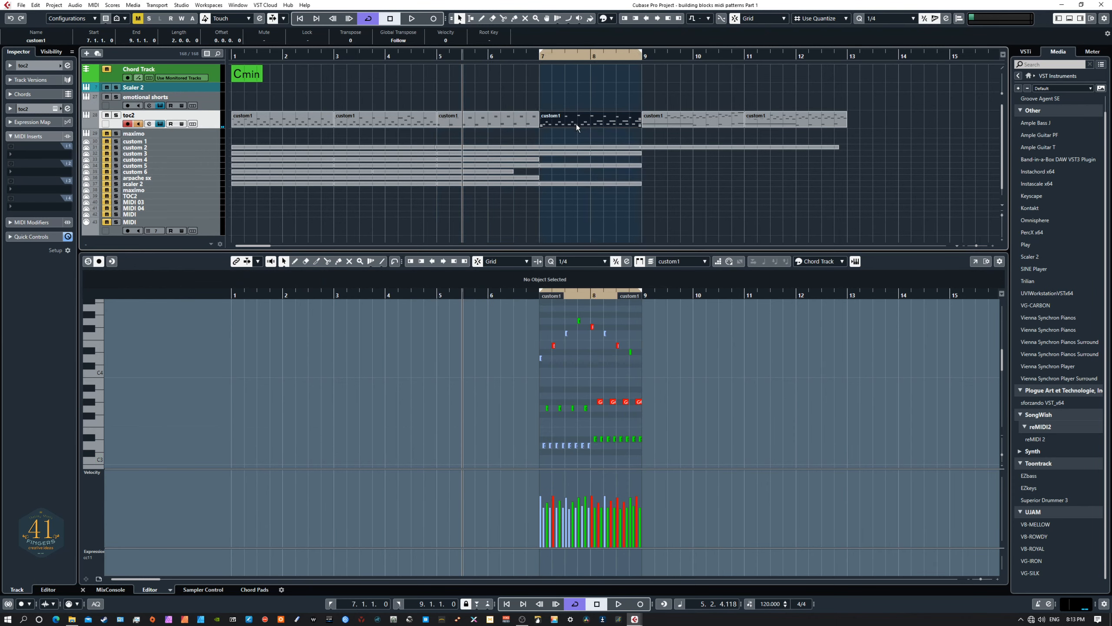
key("space")
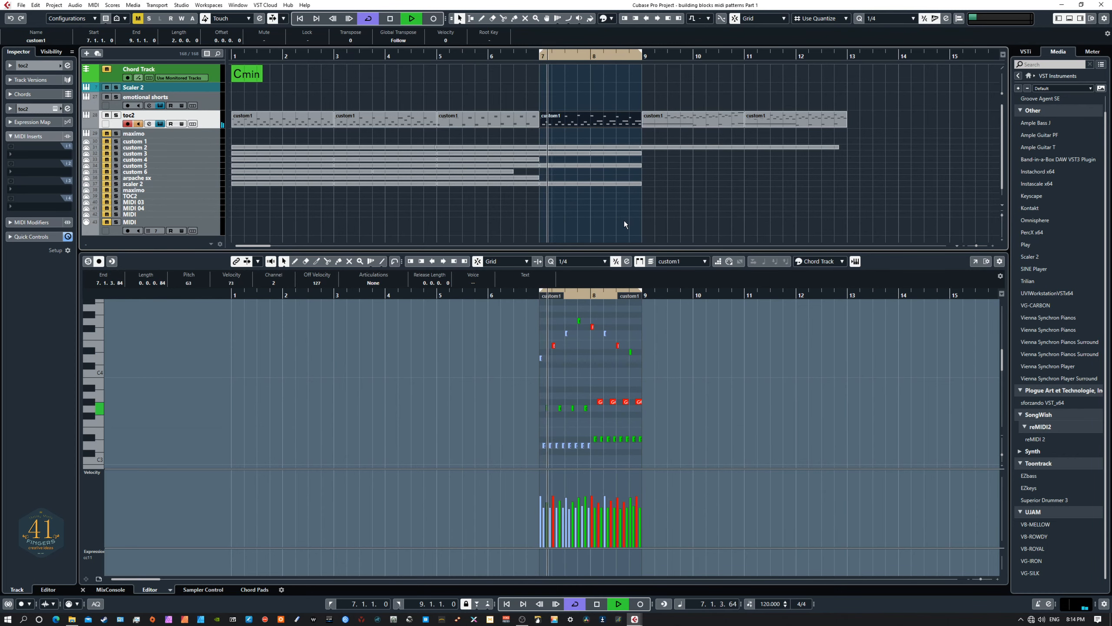
key("space")
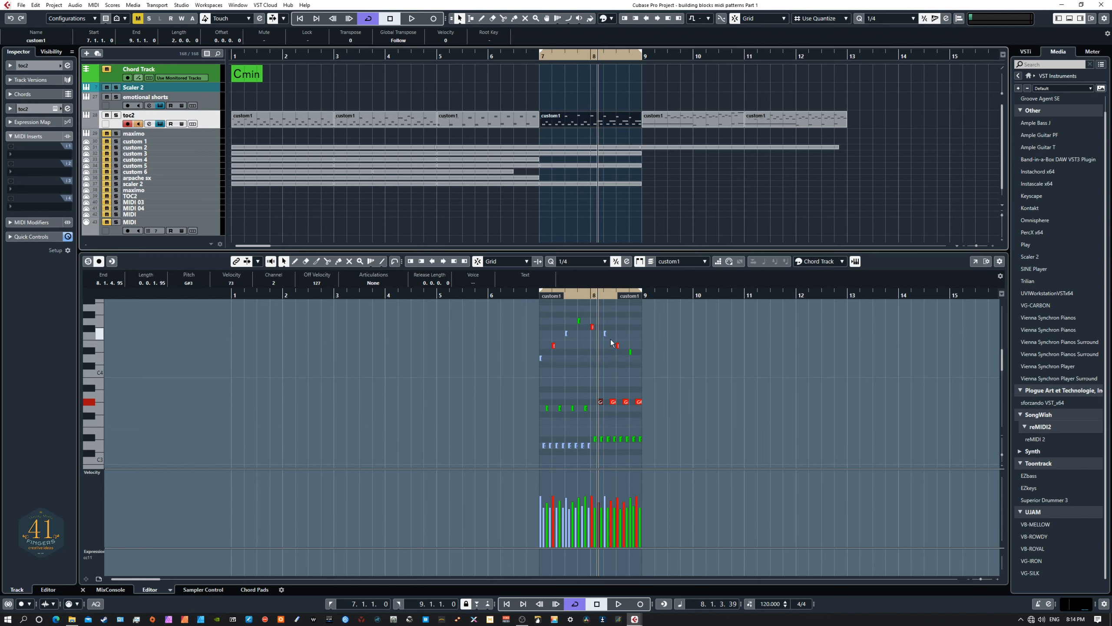
Select the lower-pitched notes of the bars 7 and 8 part to examine them, clear the selection and replay the part
left_click_drag(532, 391, 650, 451)
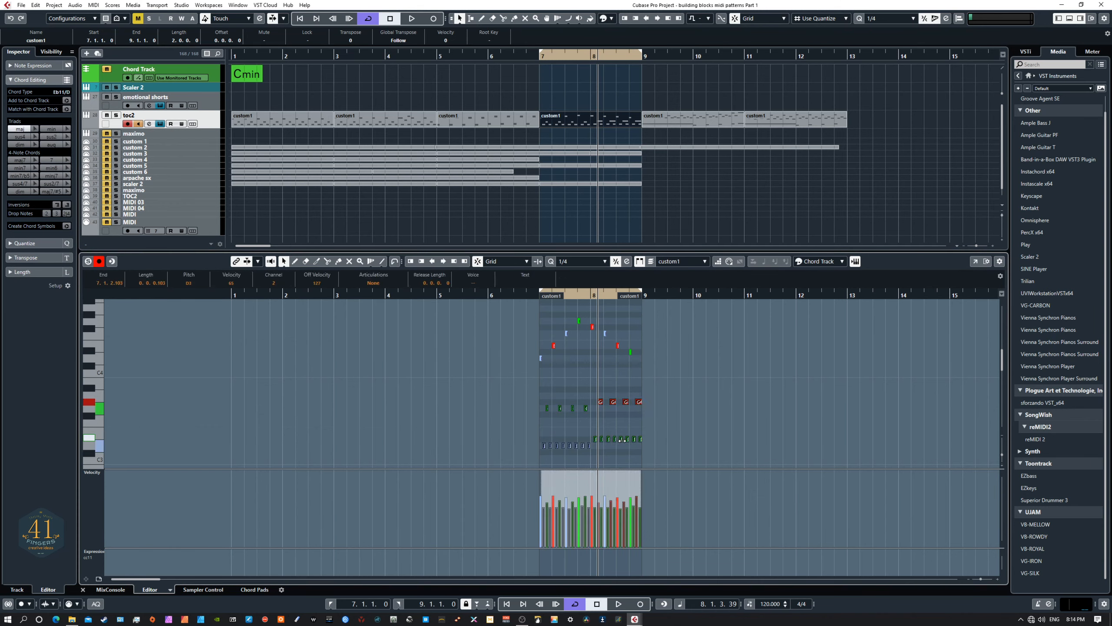
key("space")
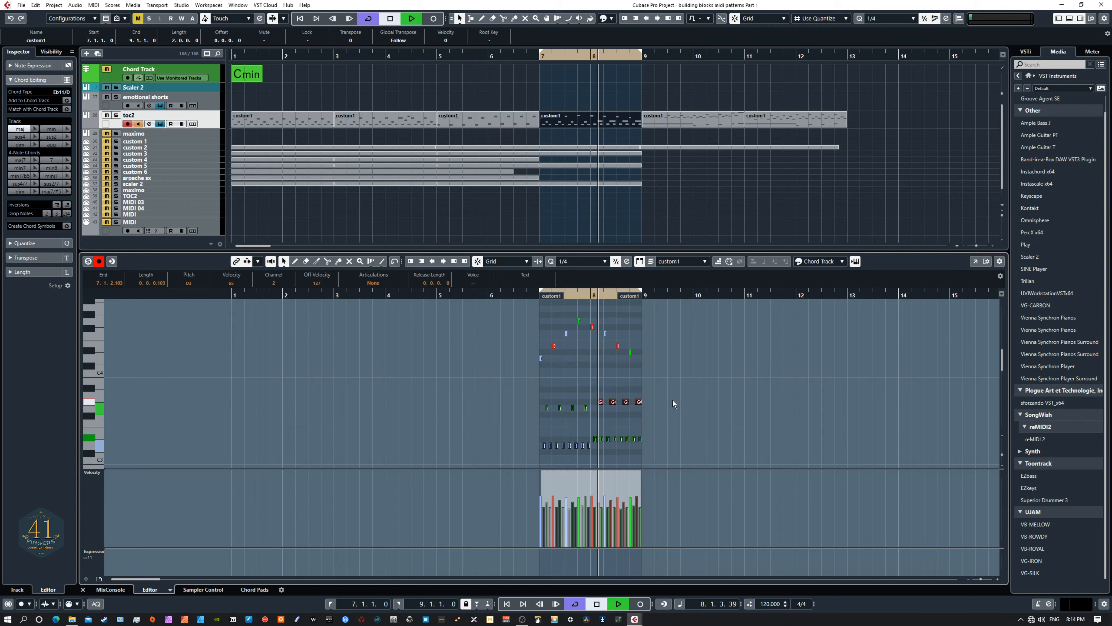
left_click(672, 400)
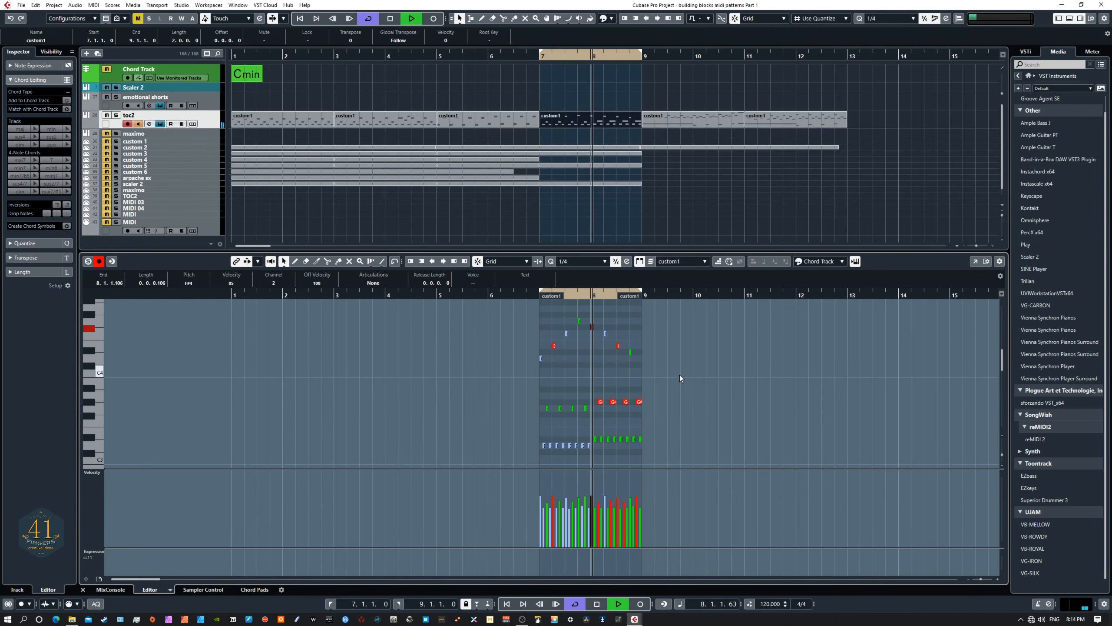
key("space")
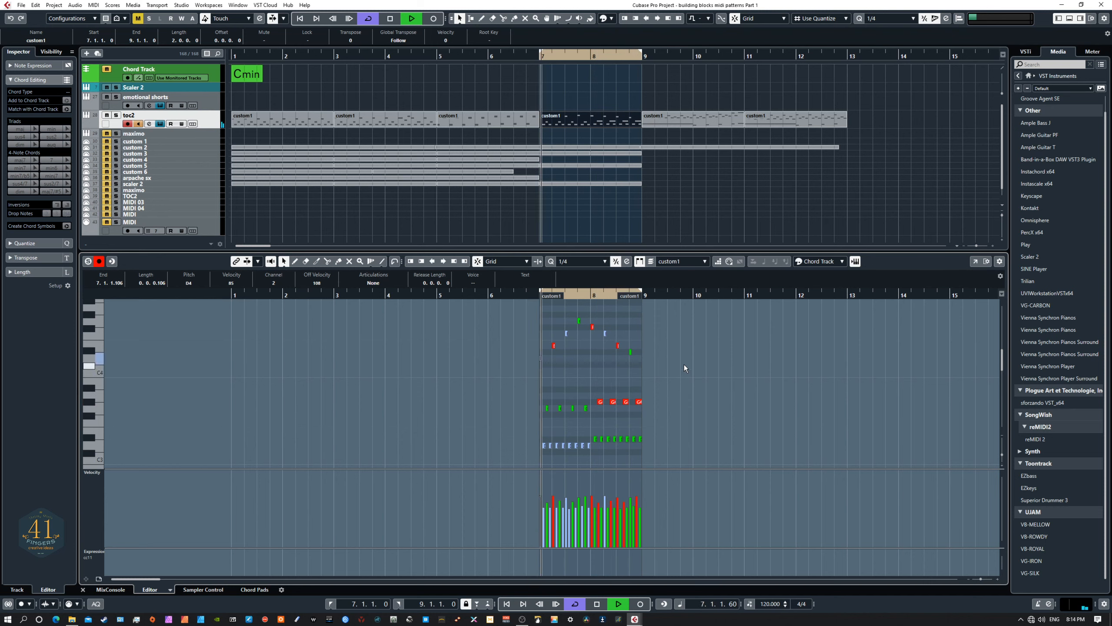
Loop the fifth custom1 part, in bars 9 and 10, and audition it while examining its low and high notes
left_click(677, 123)
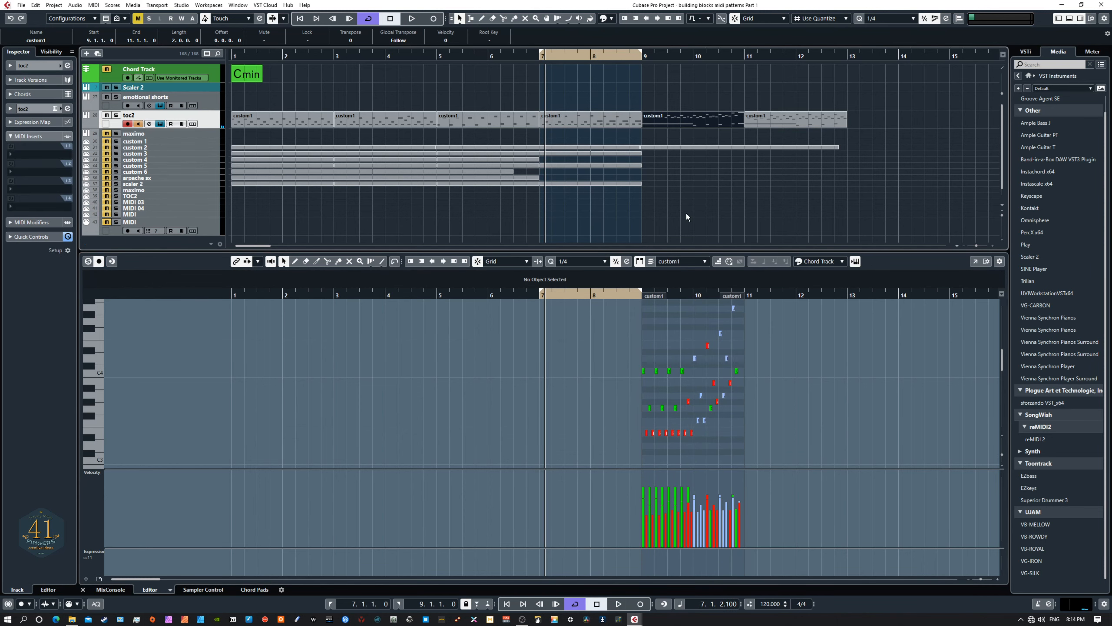
key("p")
key("KP_1")
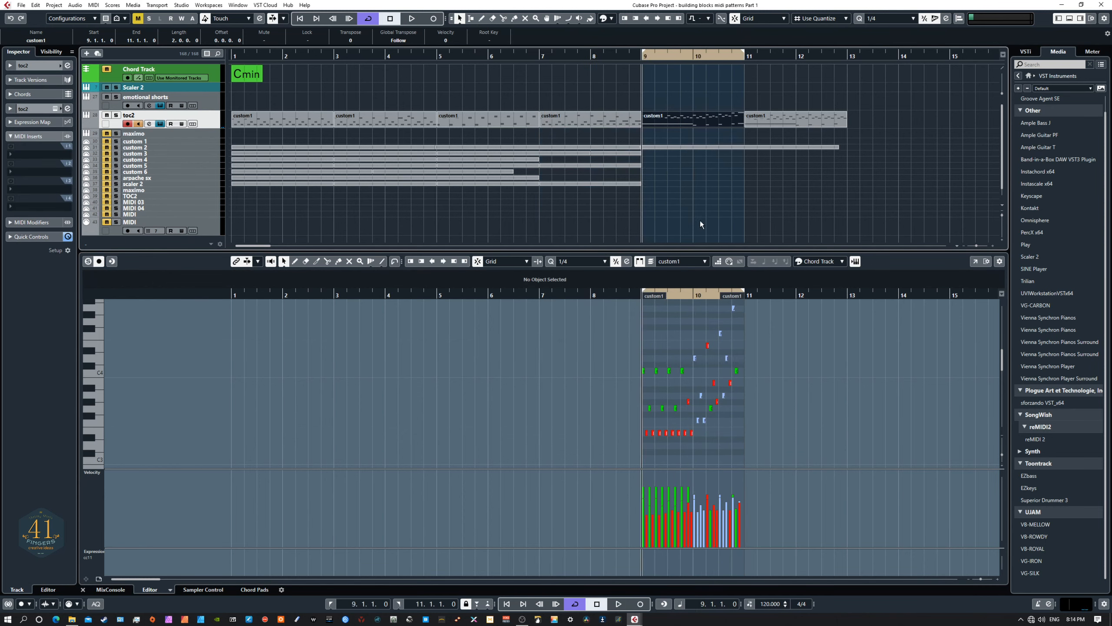
key("space")
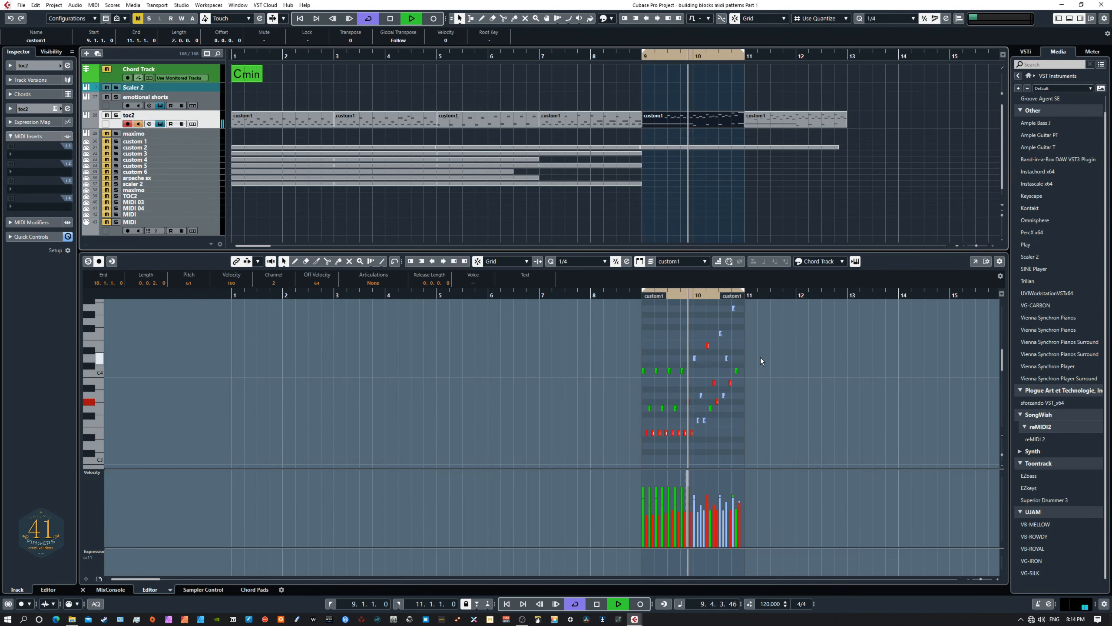
scroll(761, 368, "down", 4)
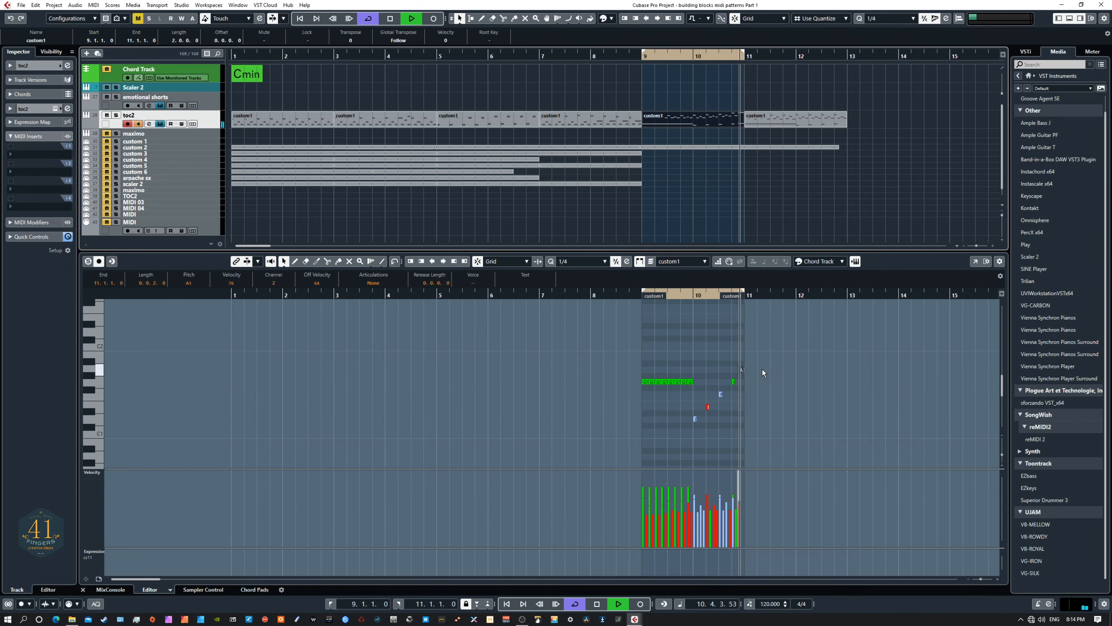
scroll(762, 368, "up", 4)
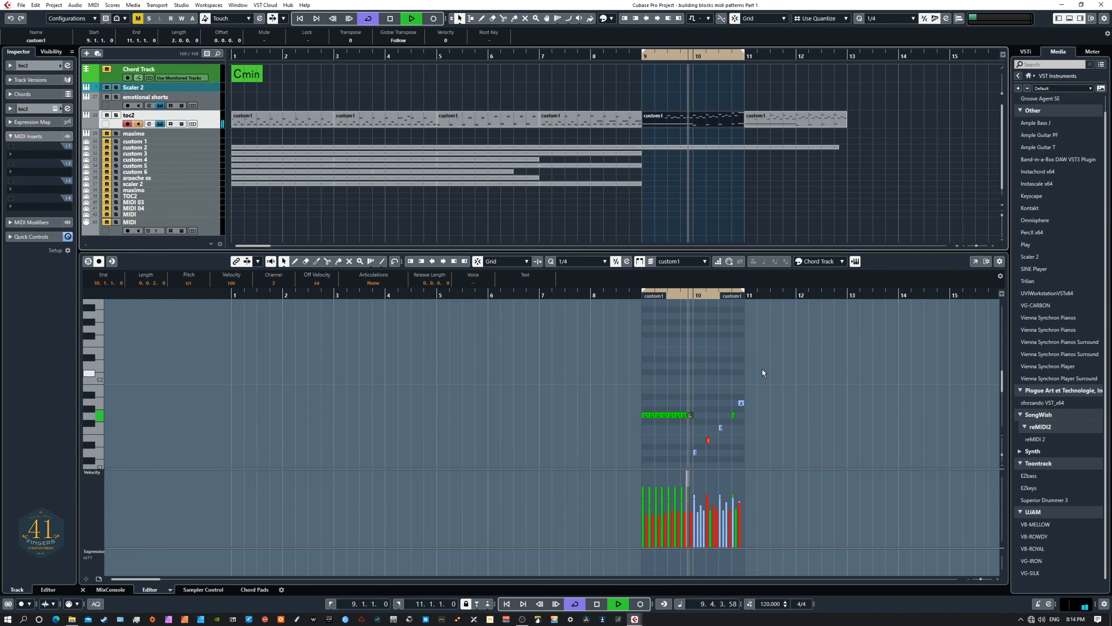
scroll(763, 366, "up", 1)
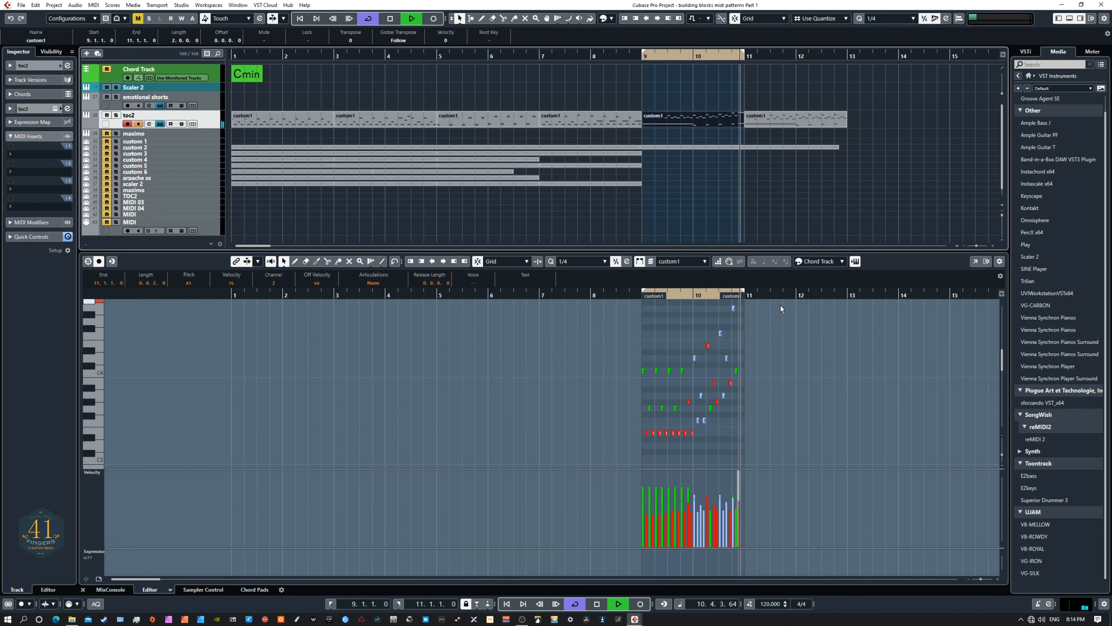
key("space")
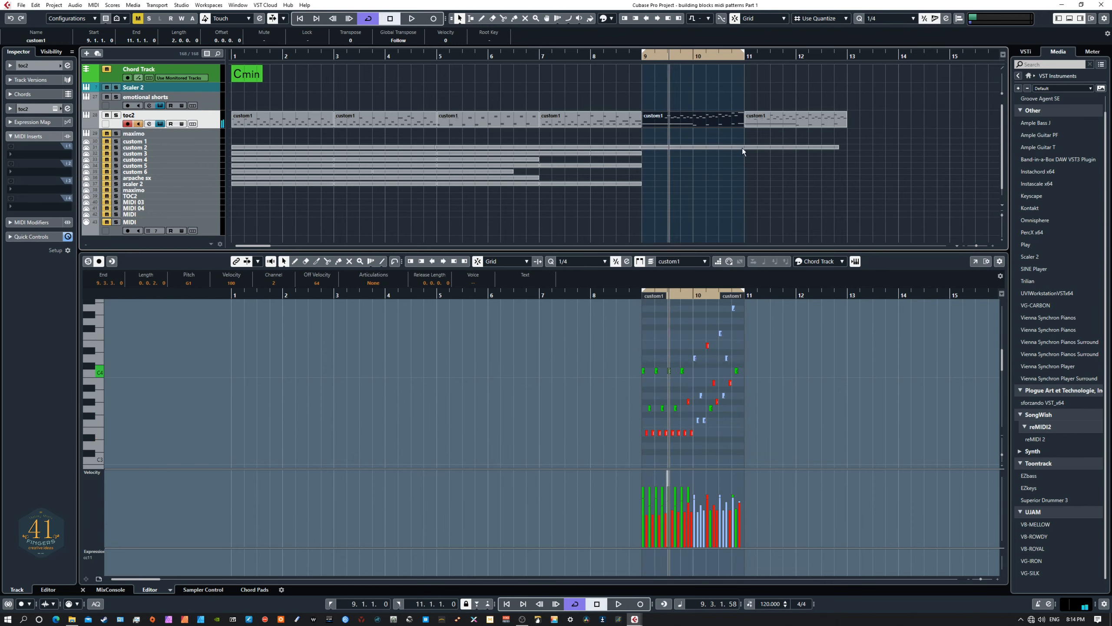
Loop the last custom1 part, in bars 11 and 12, and audition it while examining its full note range
left_click(772, 122)
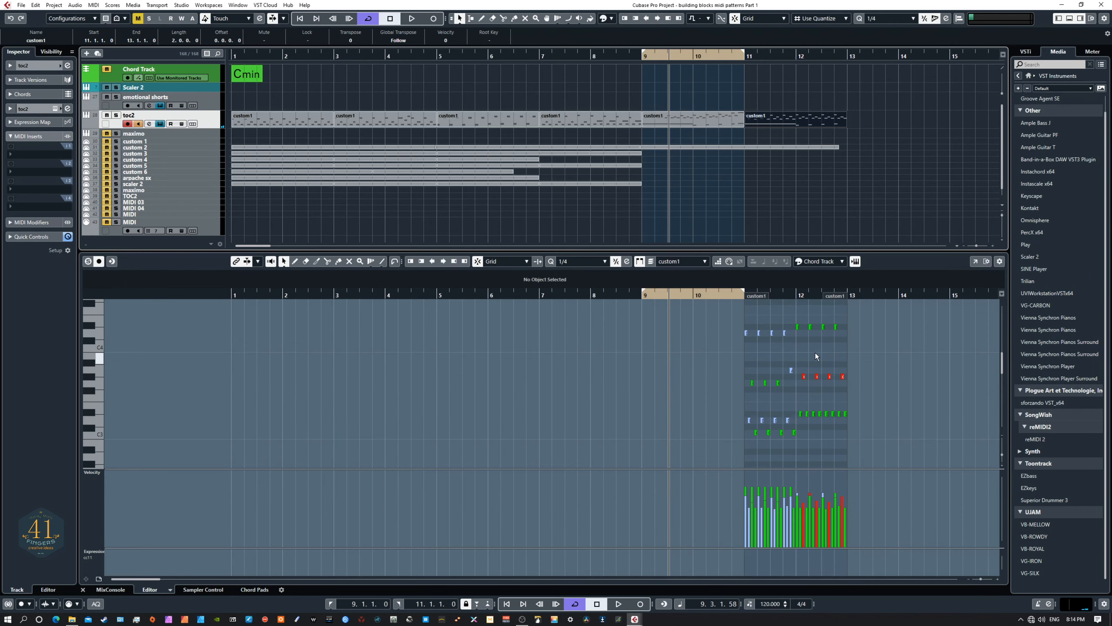
key("p")
key("KP_1")
key("space")
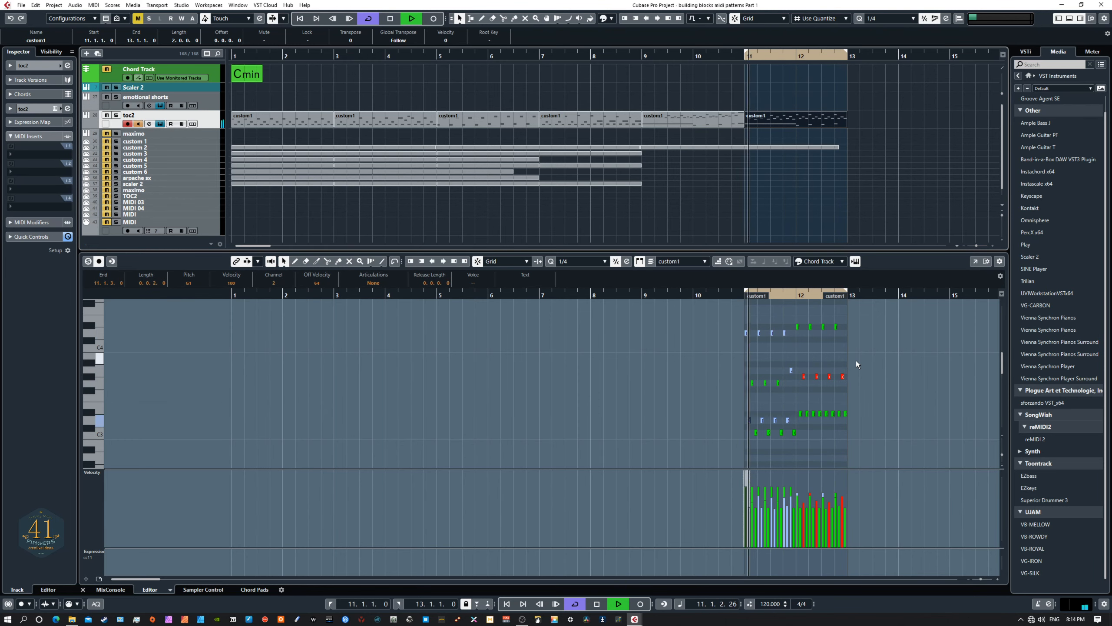
scroll(855, 360, "down", 4)
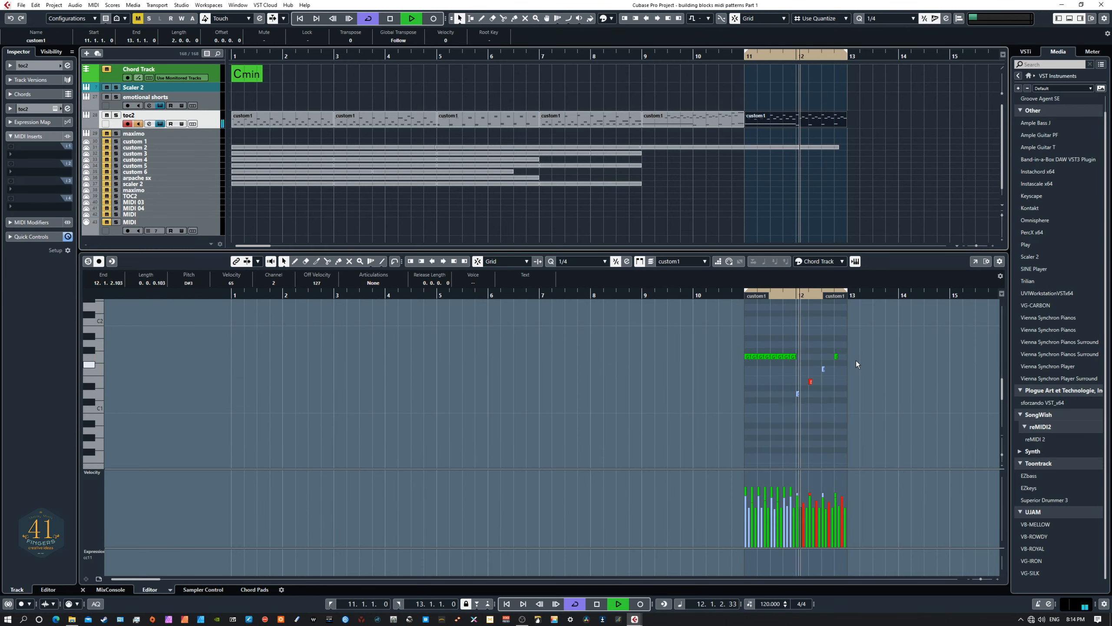
scroll(856, 360, "up", 3)
scroll(856, 360, "up", 3)
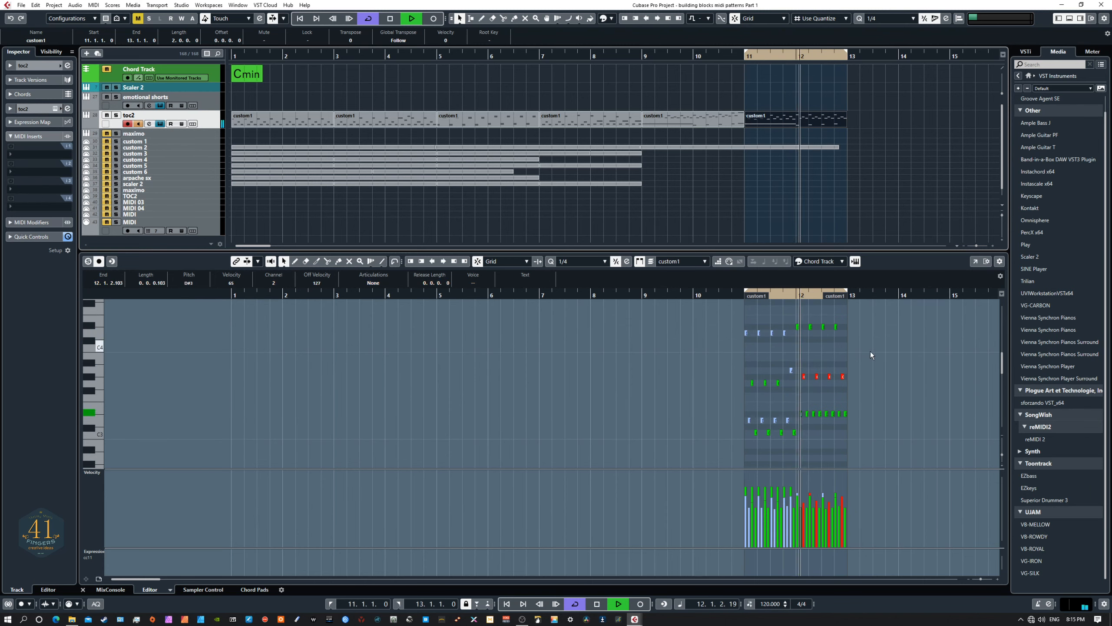
key("space")
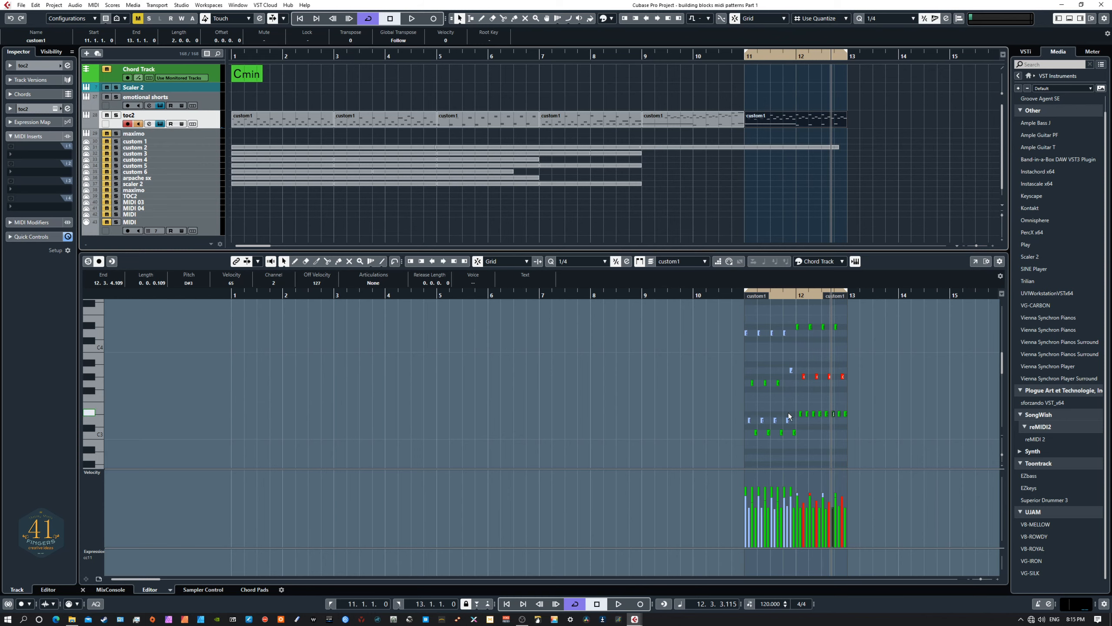
Replay the bars 11 and 12 custom1 part to compare the note patterns of its two bars
key("space")
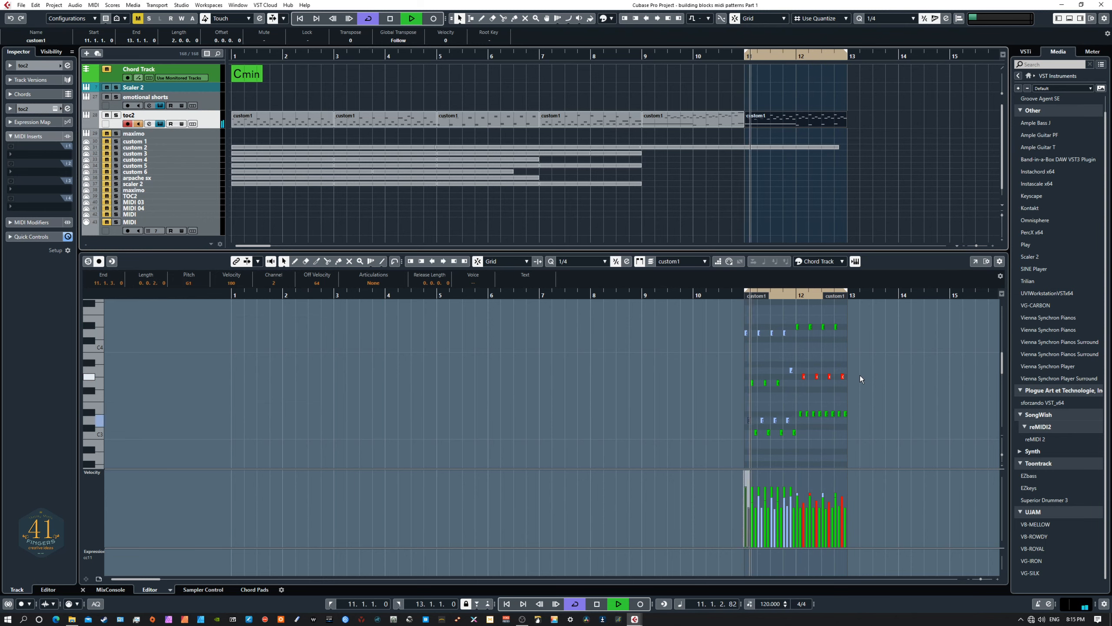
key("space")
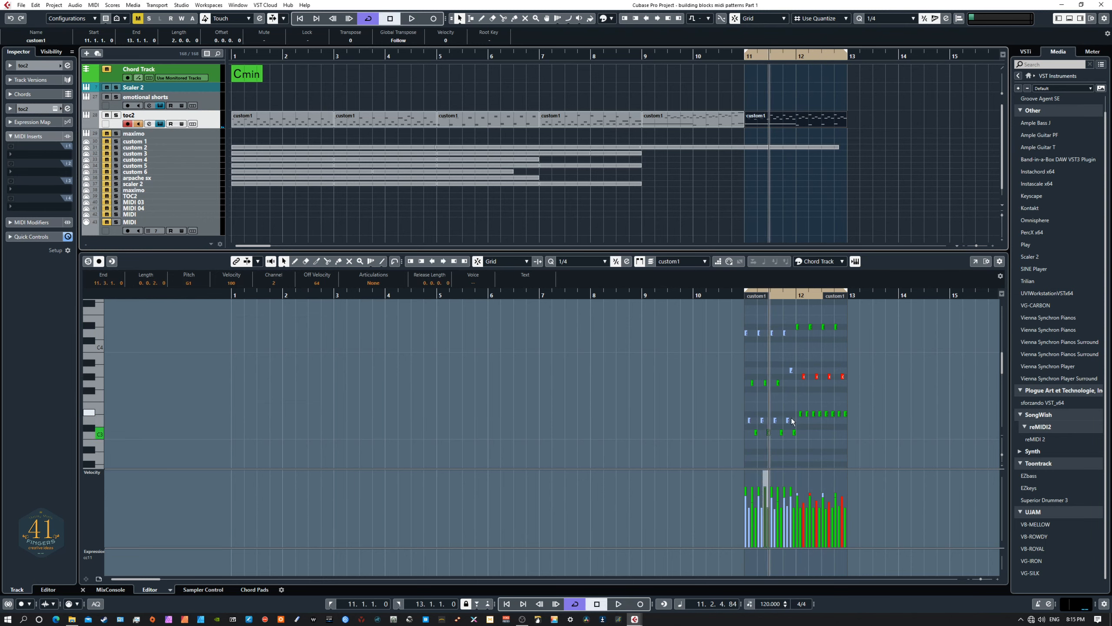
key("space")
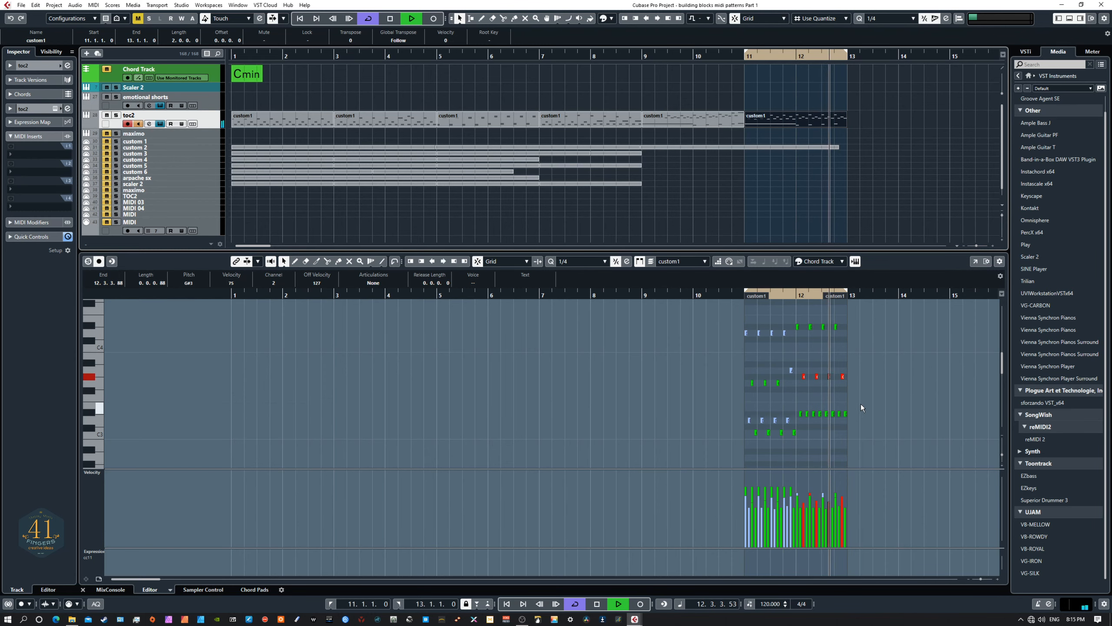
key("space")
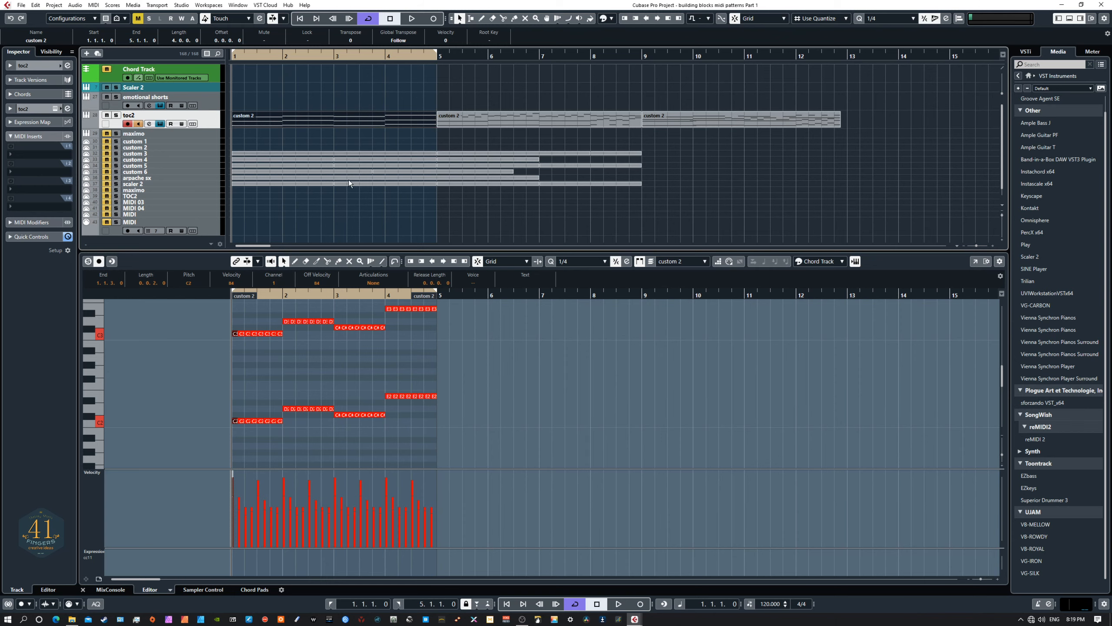
Enlarge the key editor's note area for the first custom 2 part by shrinking the velocity lane and the project area
scroll(489, 376, "down", 1)
scroll(489, 377, "up", 3)
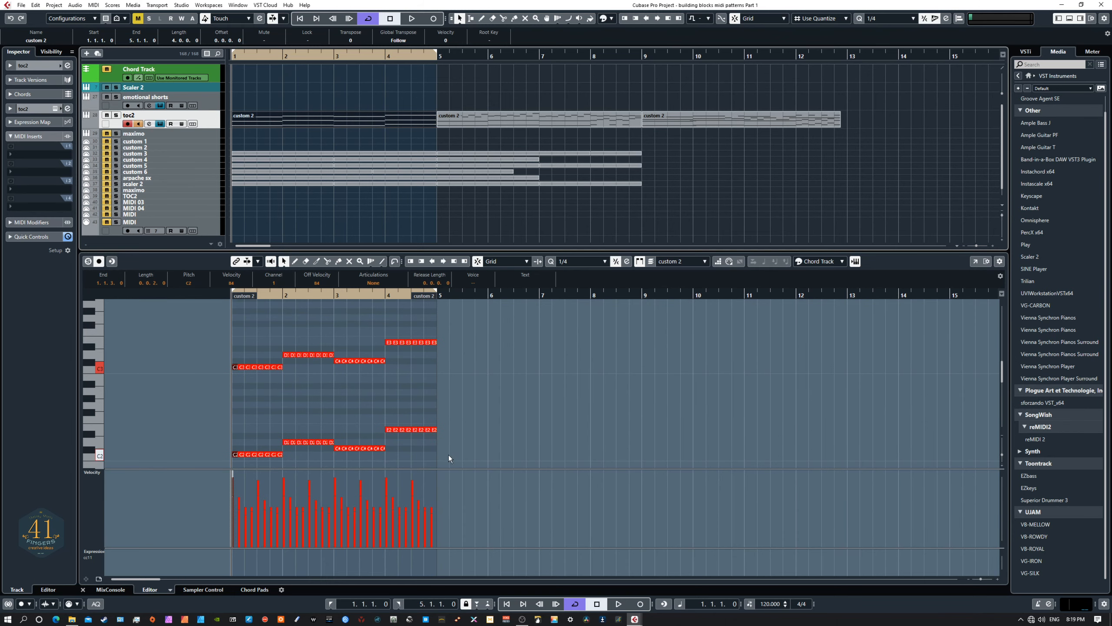
left_click_drag(452, 465, 450, 504)
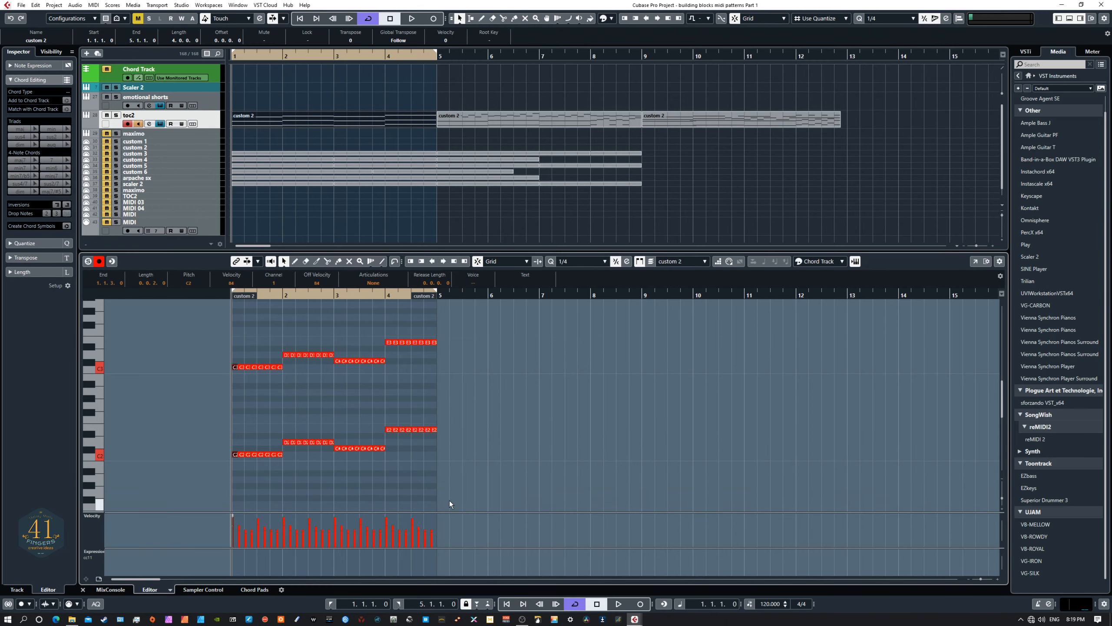
left_click_drag(439, 236, 439, 186)
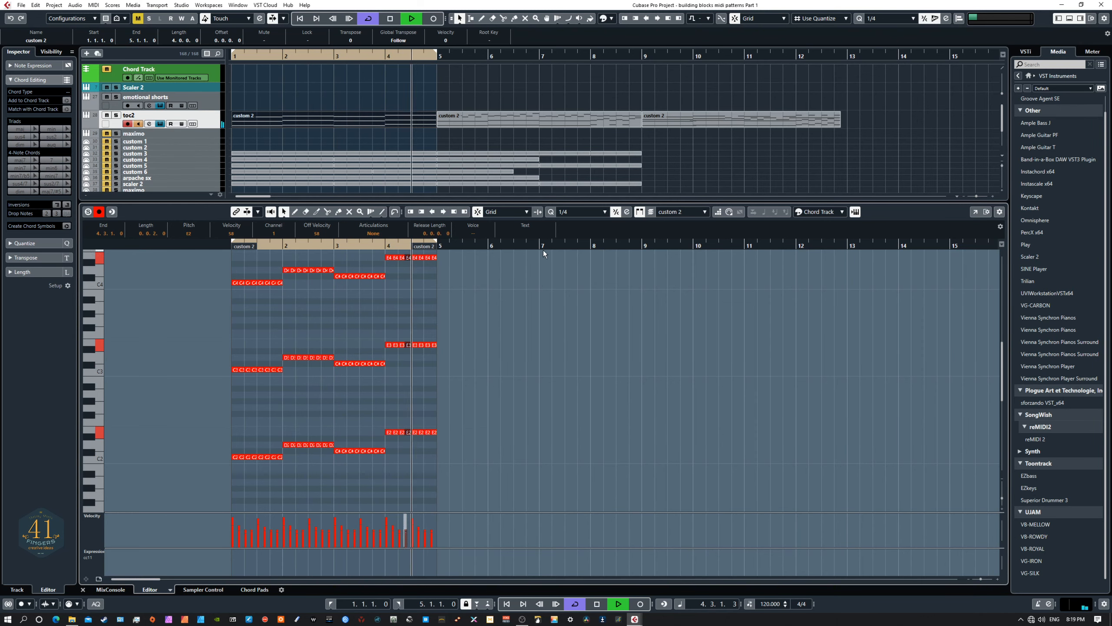
Loop the second custom 2 part, in bars 5 to 8, and audition it while examining its low and high notes
key("space")
left_click(471, 118)
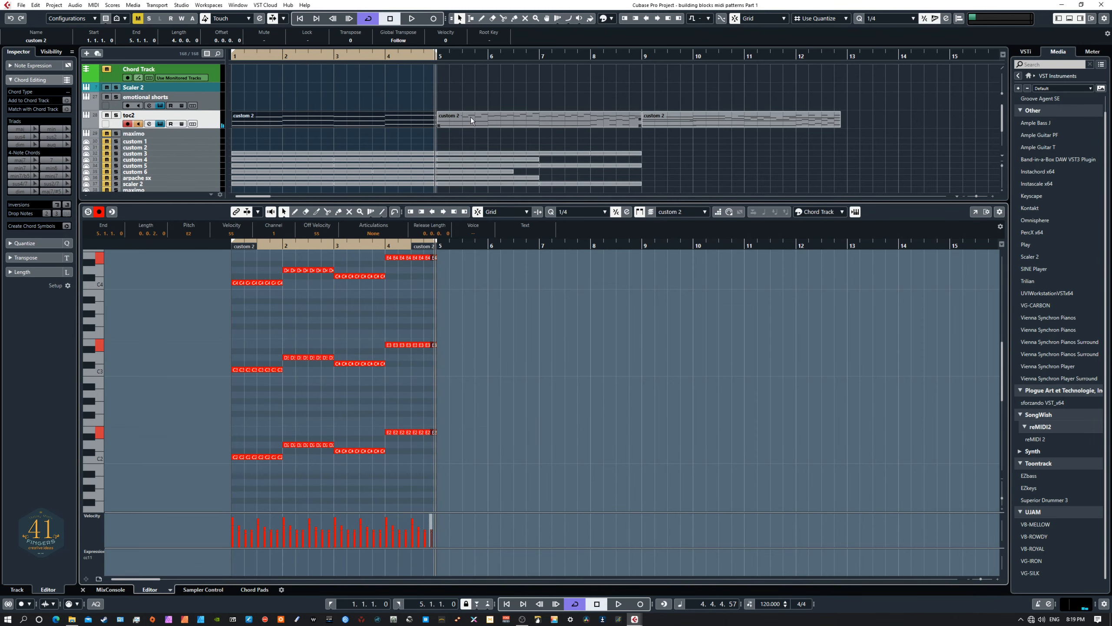
key("p")
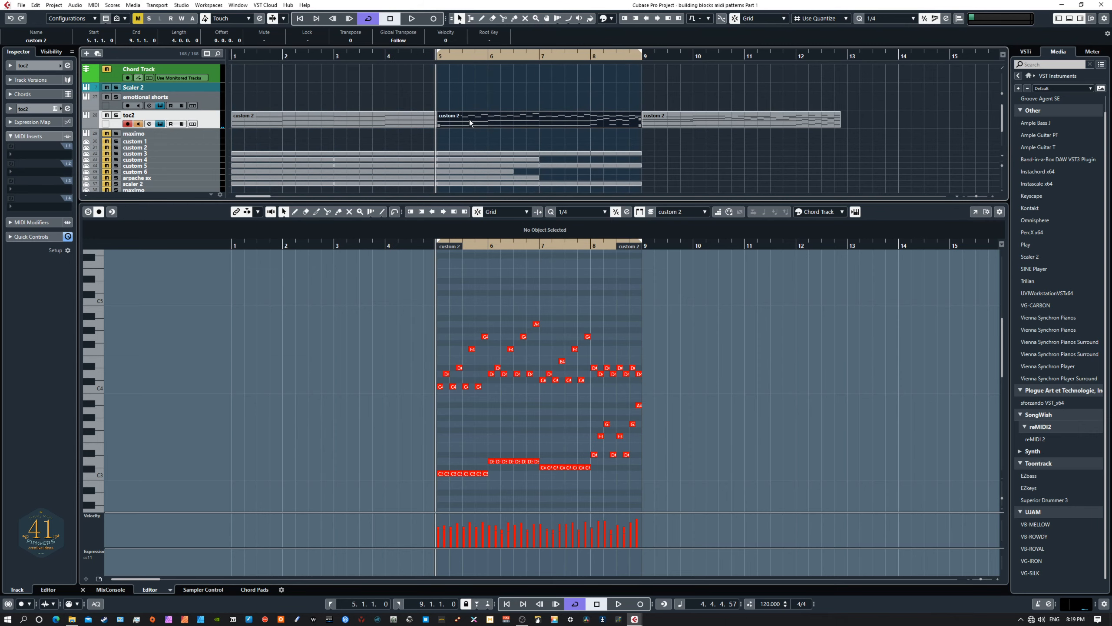
key("KP_1")
key("space")
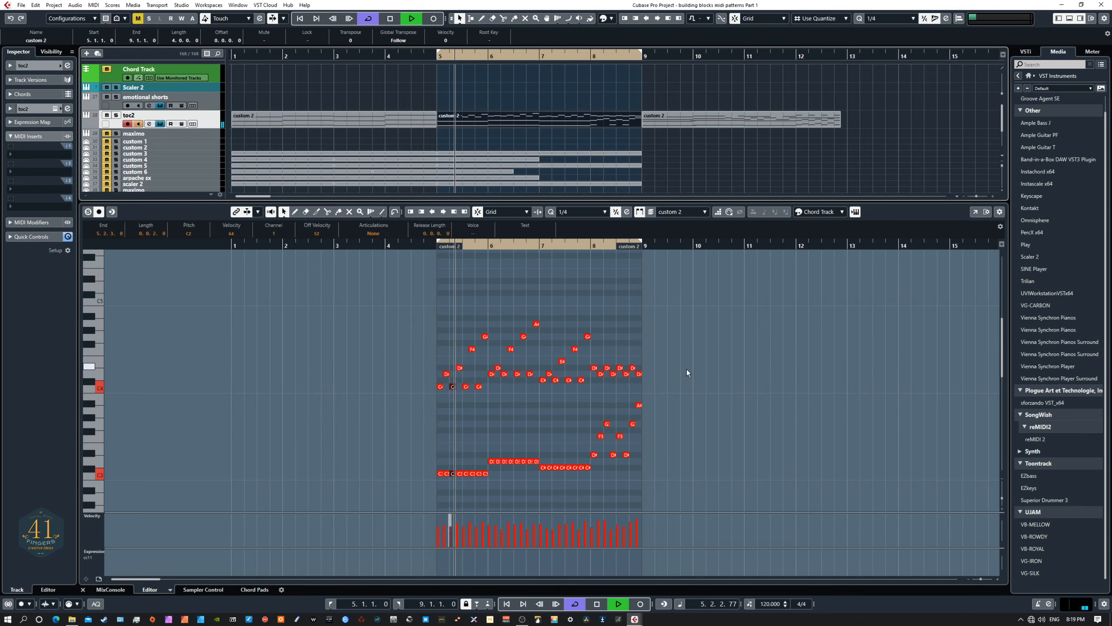
scroll(683, 374, "down", 2)
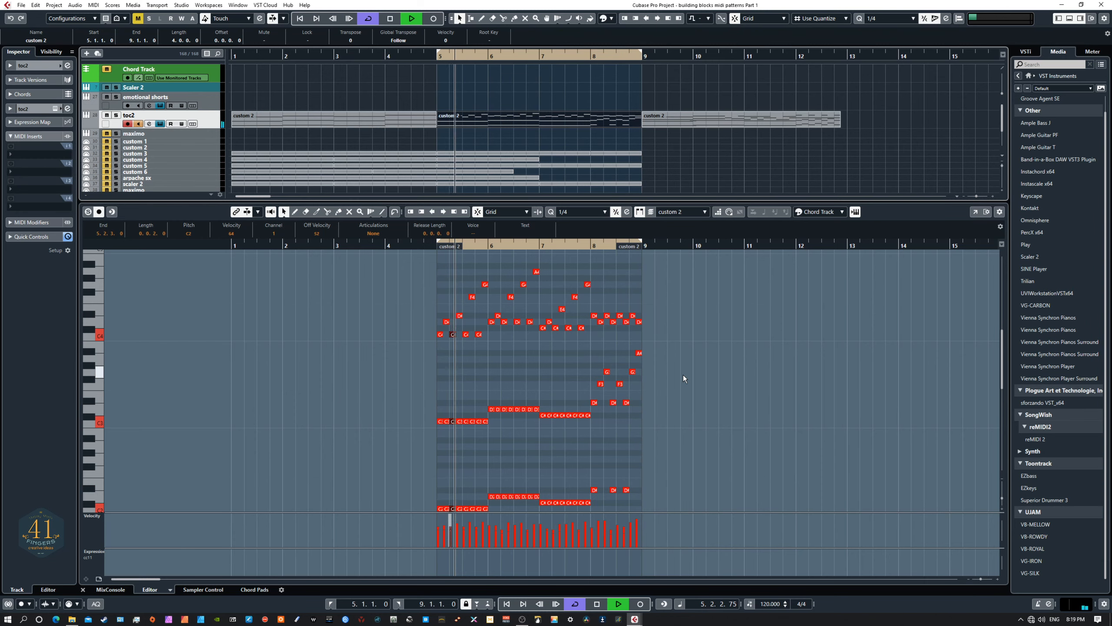
scroll(685, 365, "down", 2)
scroll(682, 362, "up", 2)
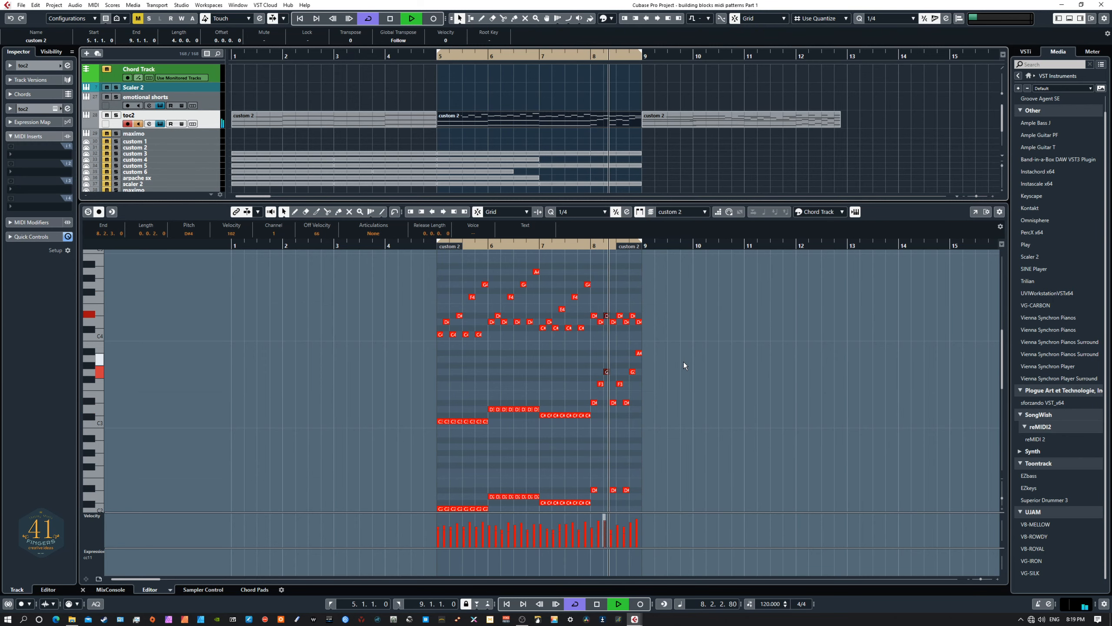
key("space")
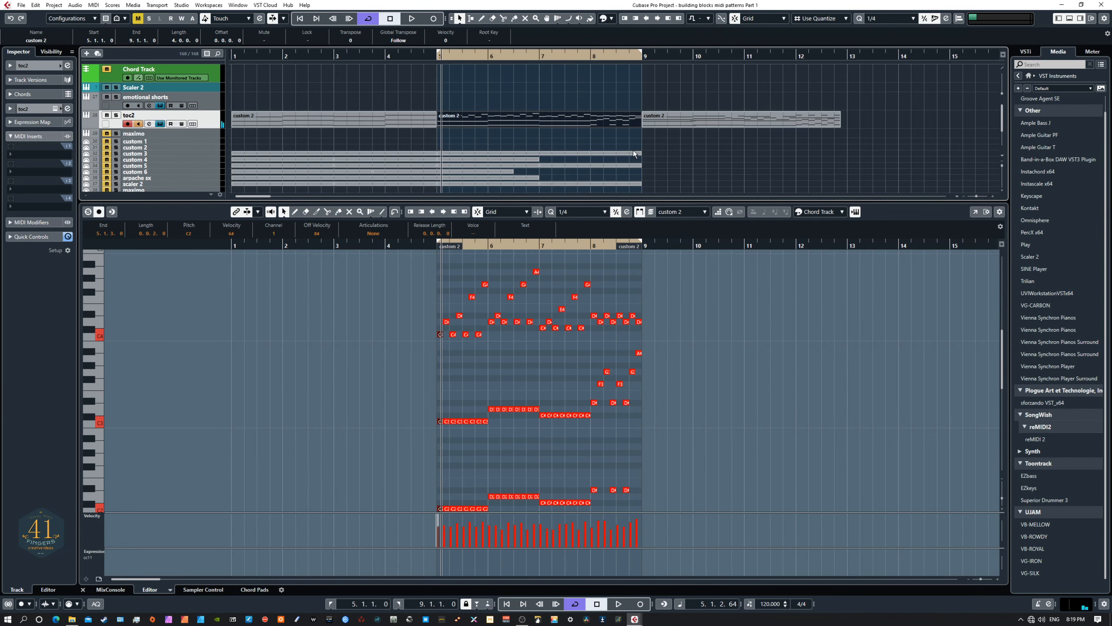
Loop the third custom 2 part, in bars 9 to 12, and audition it after examining its full note range
left_click(683, 123)
key("p")
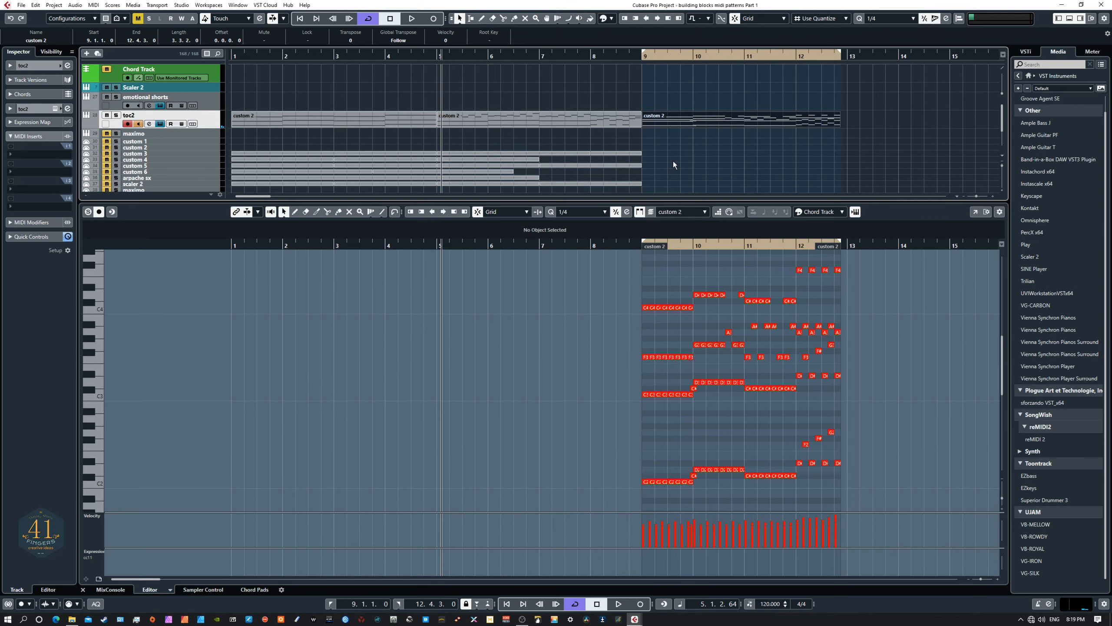
key("KP_1")
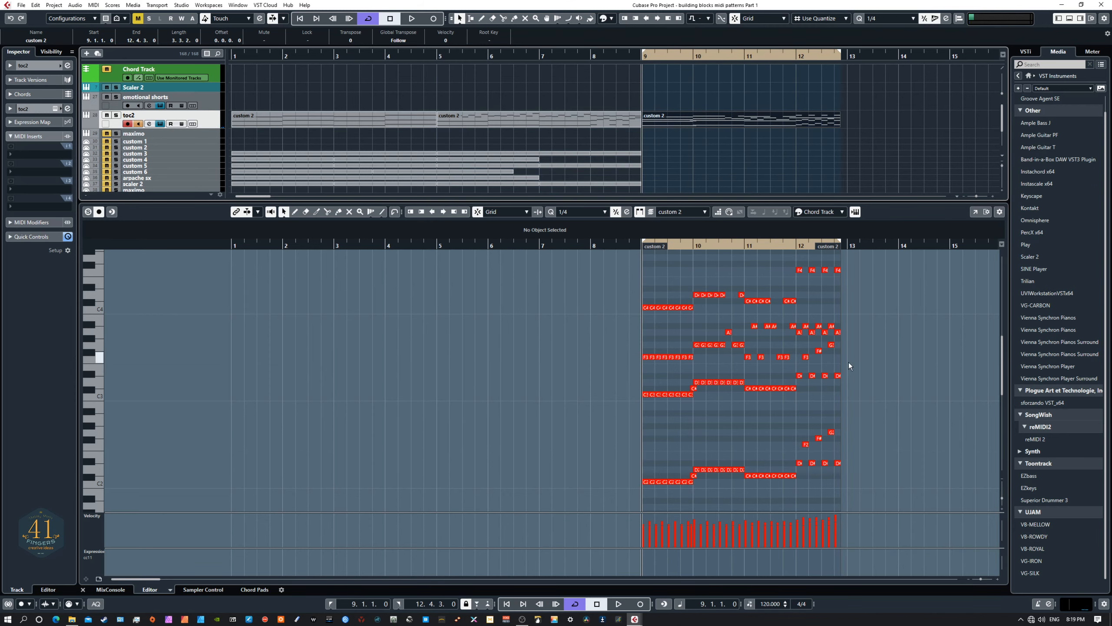
scroll(857, 389, "up", 3)
scroll(856, 390, "down", 5)
scroll(857, 389, "up", 2)
key("space")
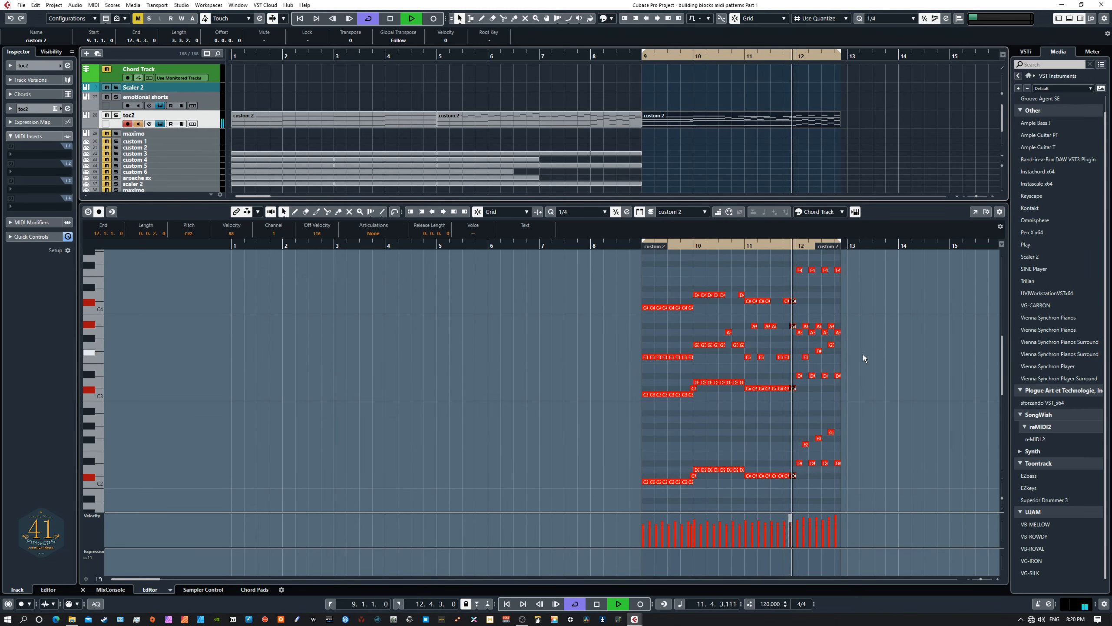
key("space")
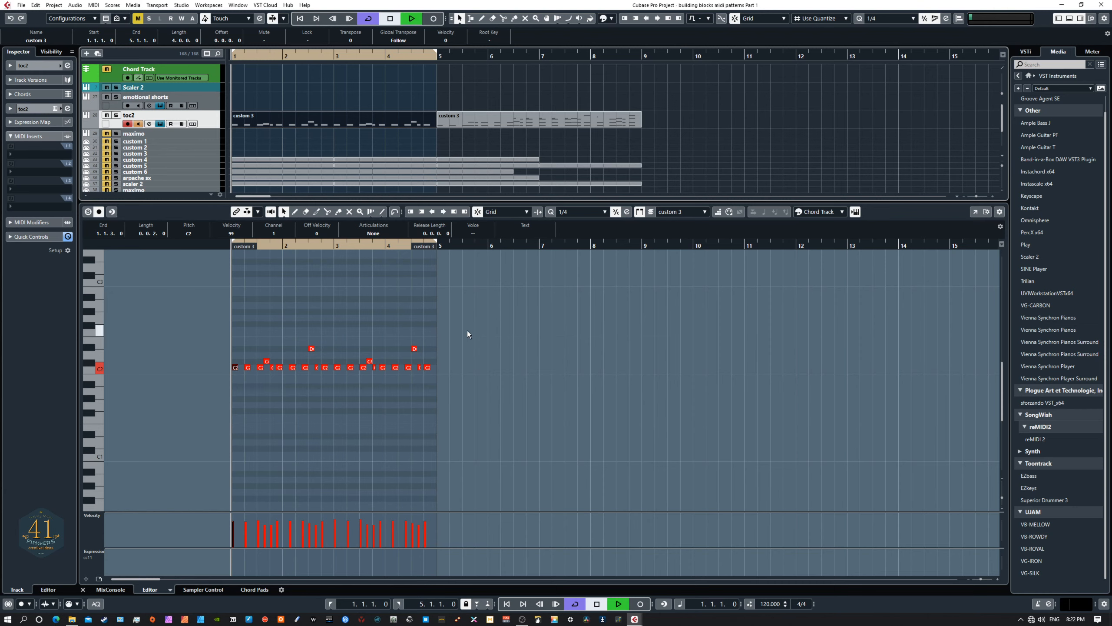
Audition the looped first custom 3 part in bars 1 to 4
key("space")
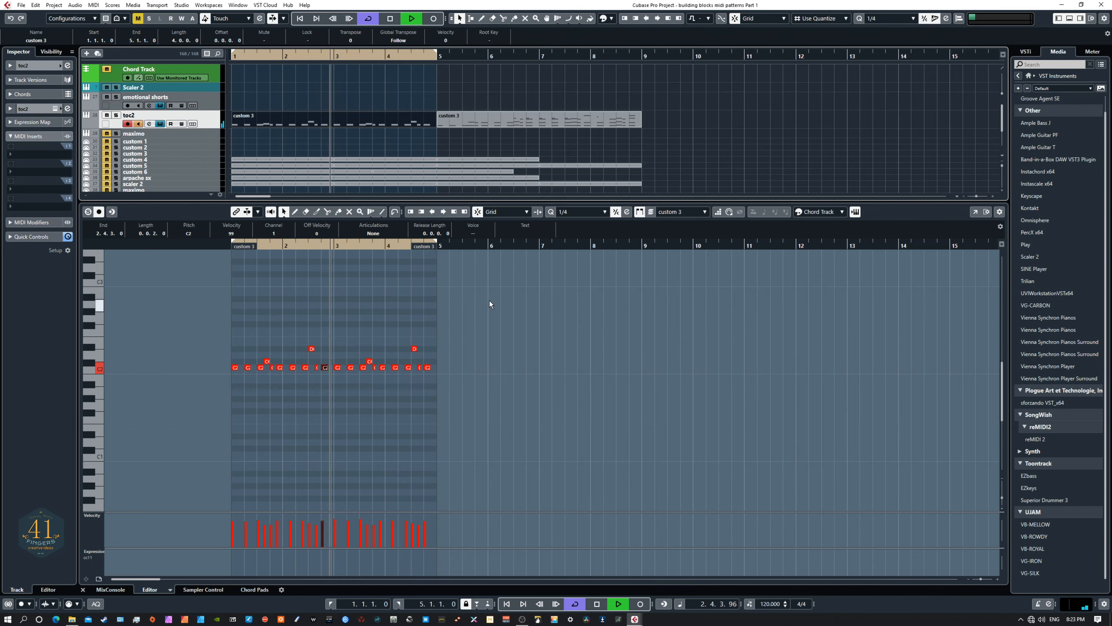
key("space")
Loop the second custom 3 part, in bars 5 to 8, and audition it while examining its upper octave notes
left_click(497, 120)
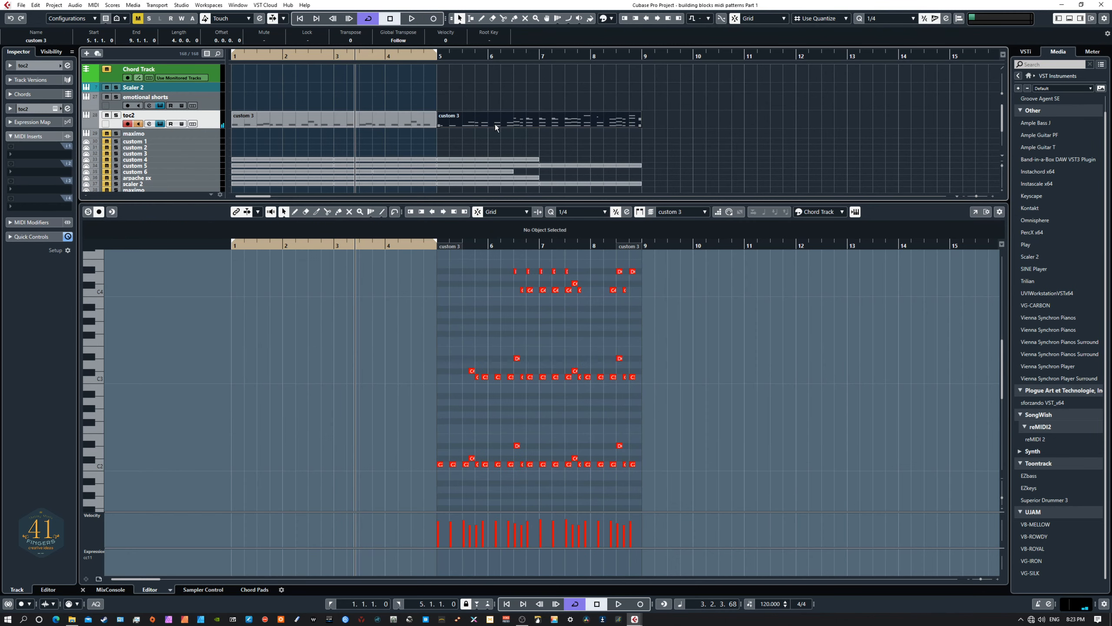
key("p")
key("KP_1")
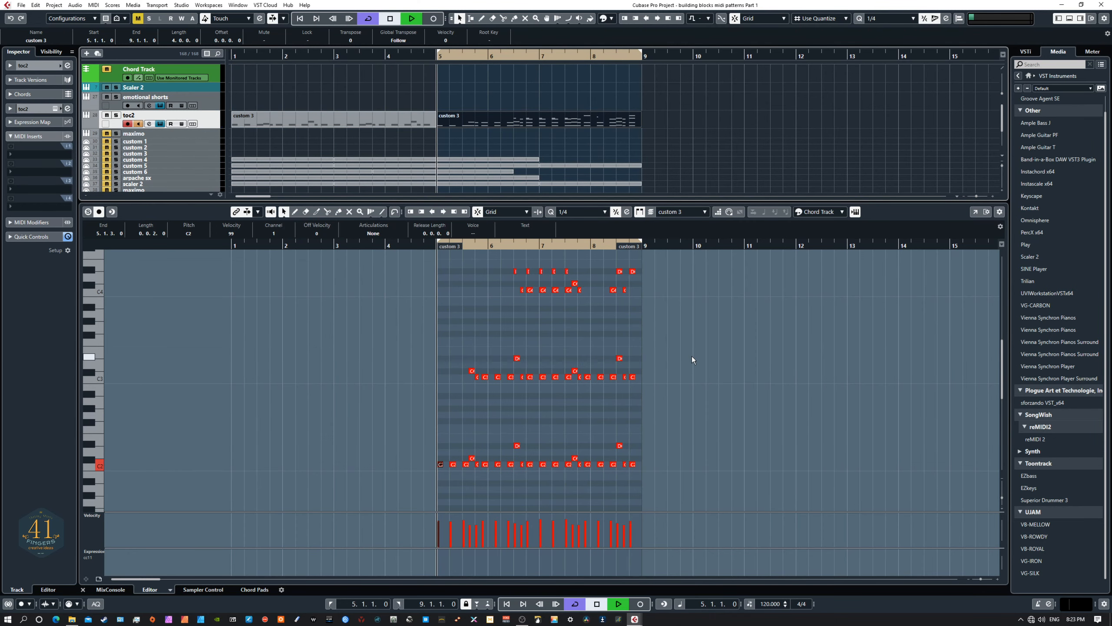
key("space")
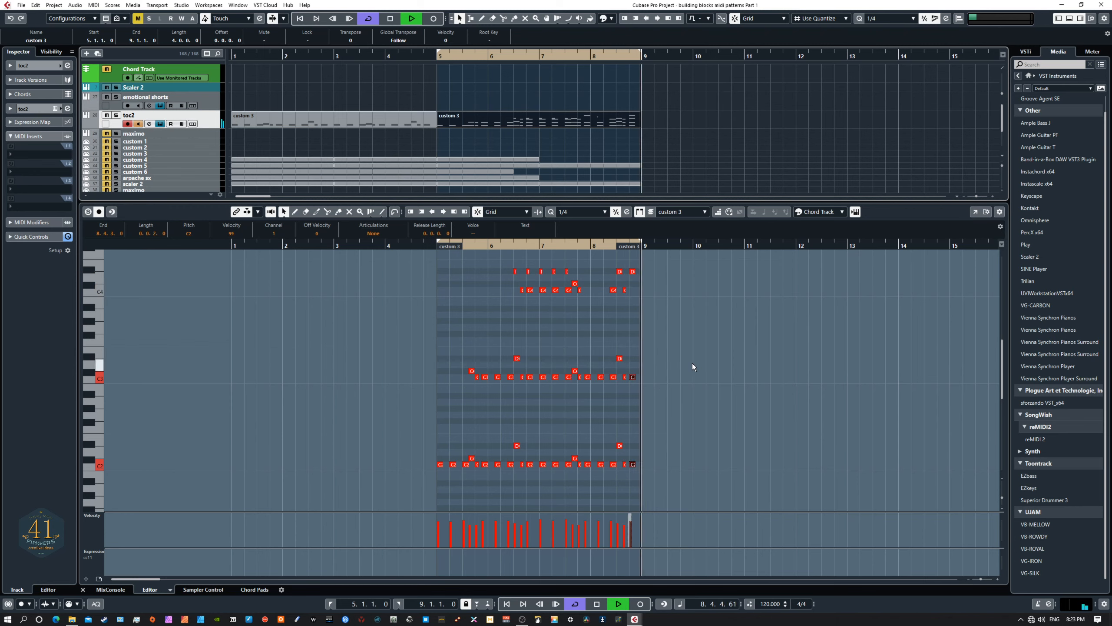
scroll(692, 363, "up", 3)
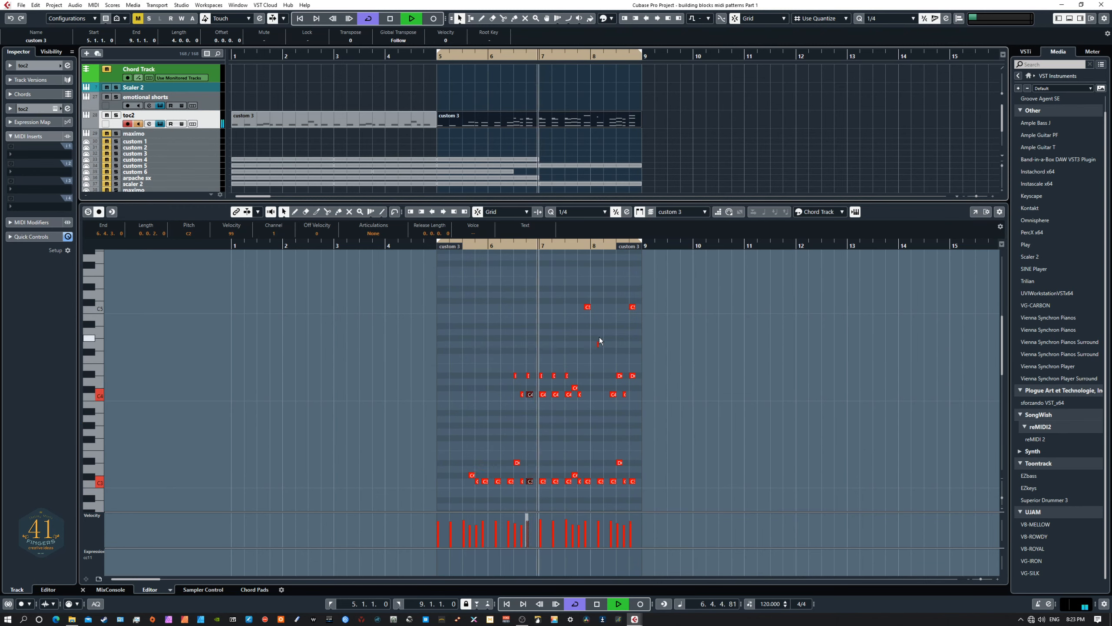
scroll(701, 375, "down", 2)
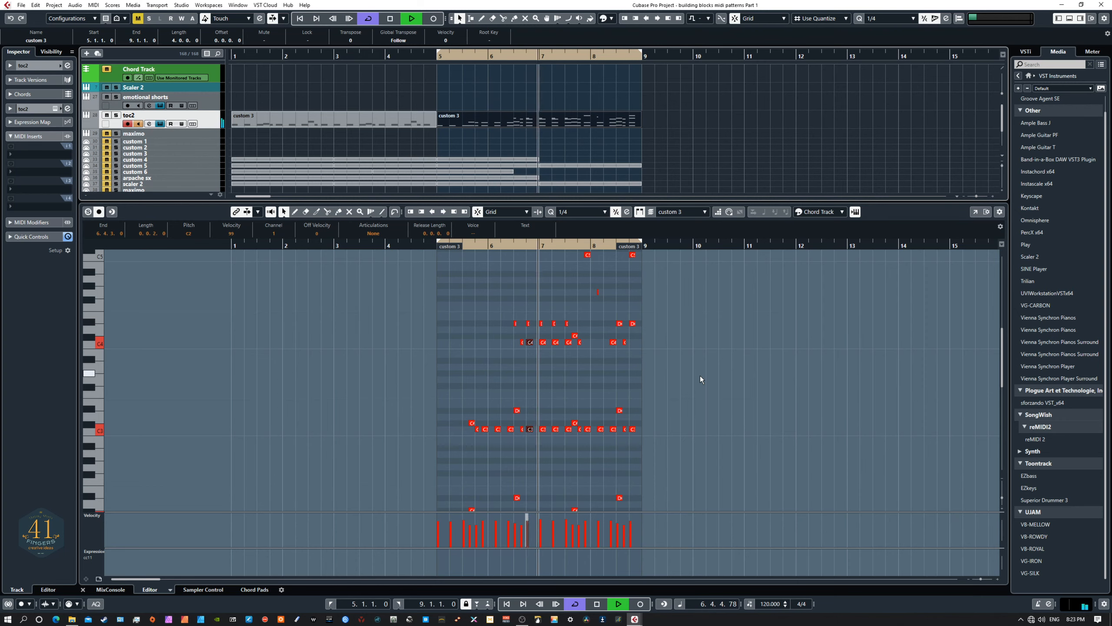
scroll(701, 379, "up", 2)
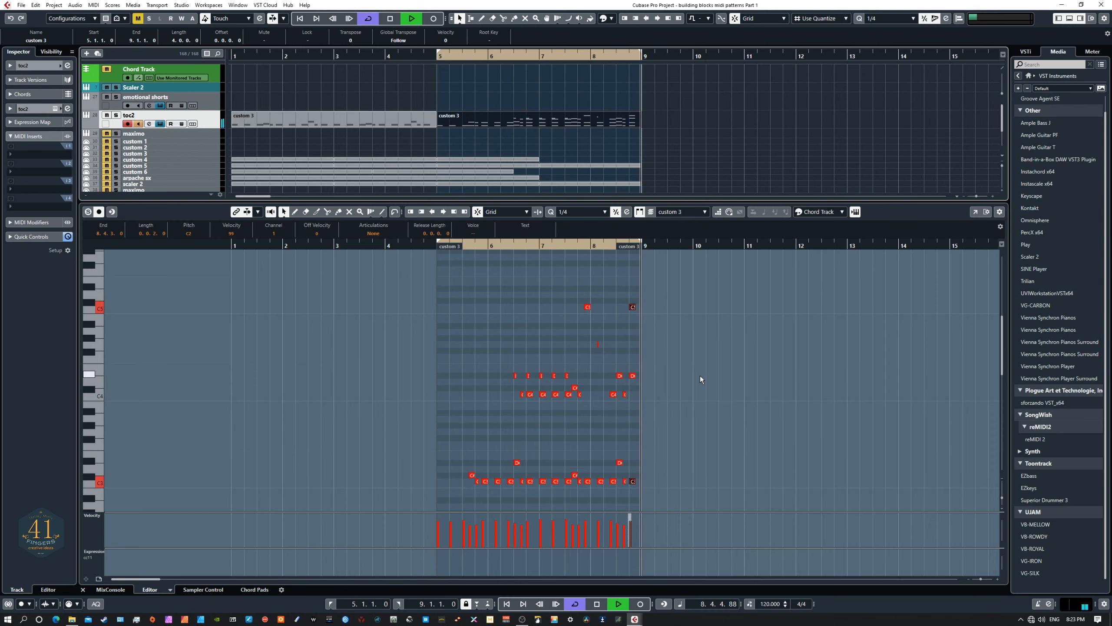
key("space")
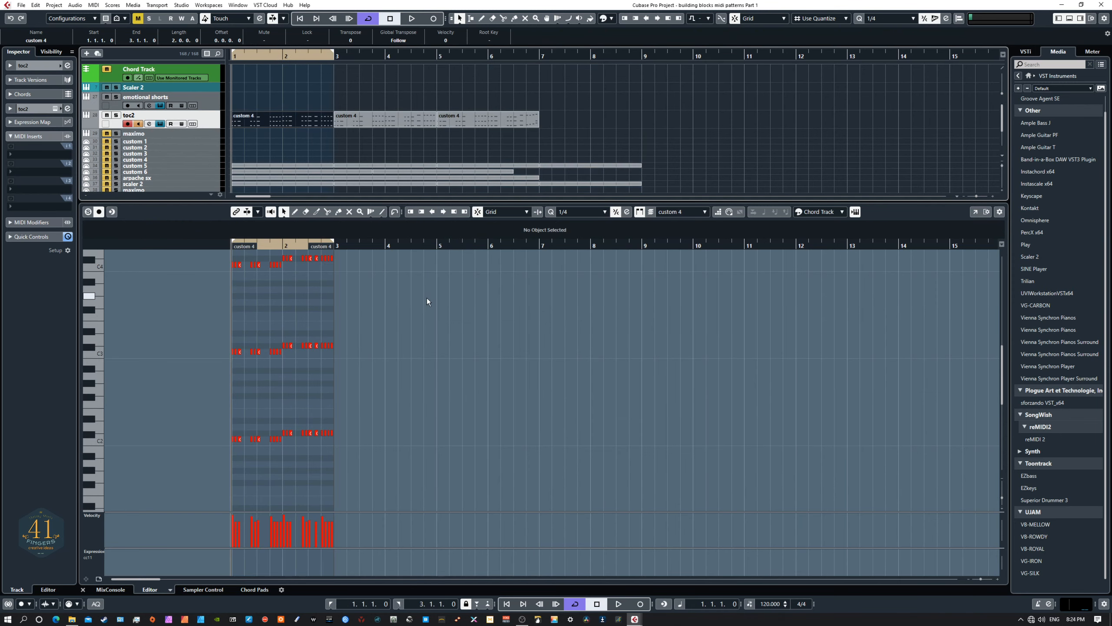
Audition the first custom 4 part in bars 1 and 2, magnifying the timeline to examine its rhythm and note range
key("space")
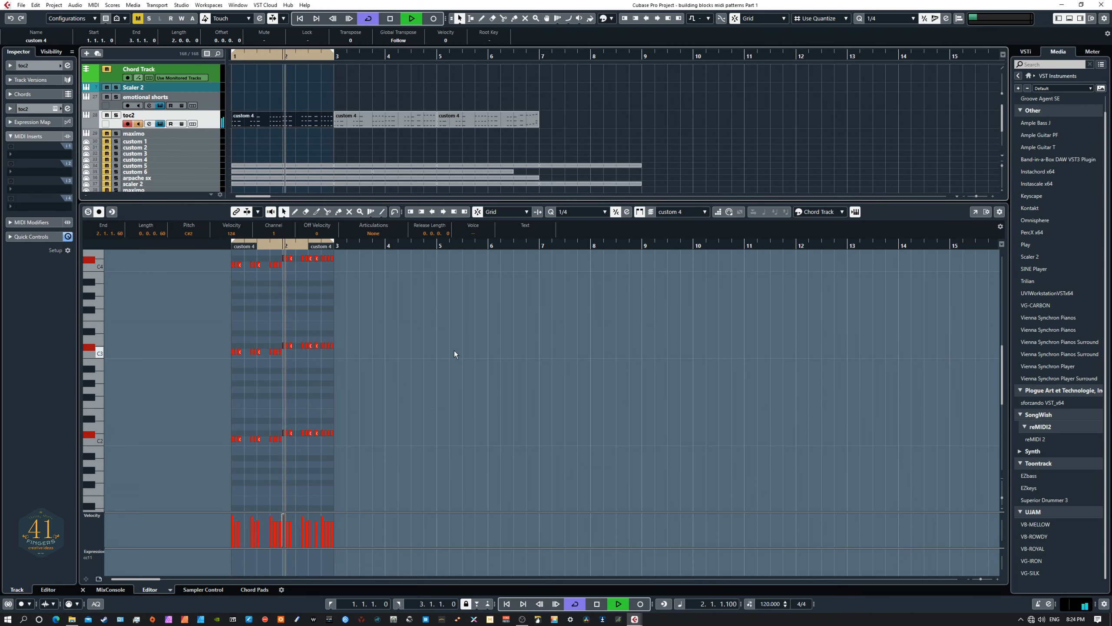
key("h")
key("h")
key("h")
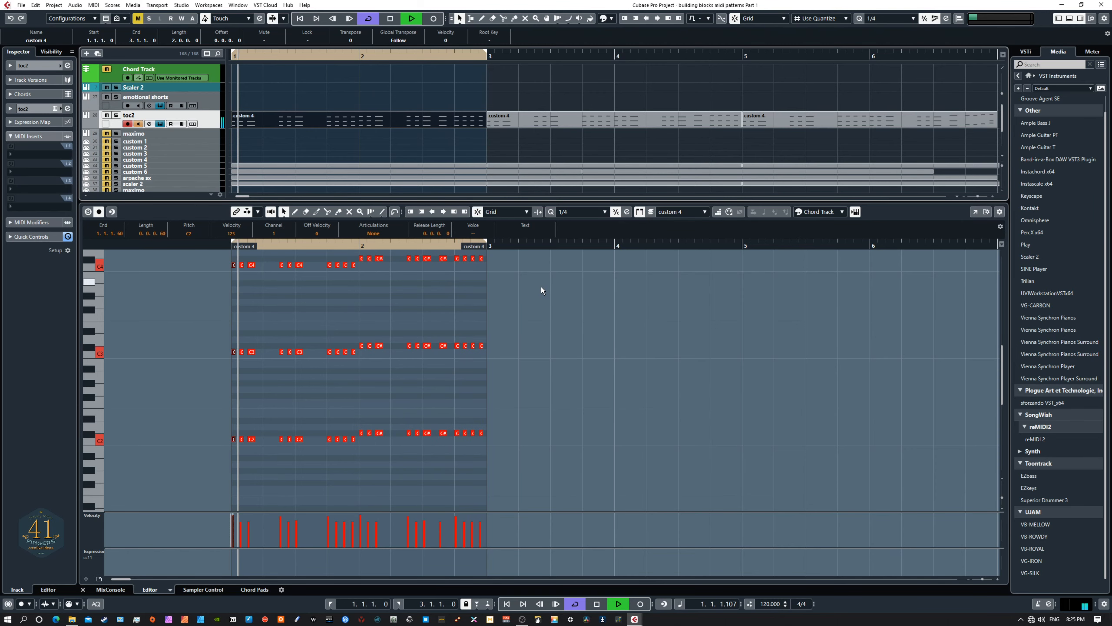
scroll(556, 344, "up", 4)
scroll(556, 343, "down", 4)
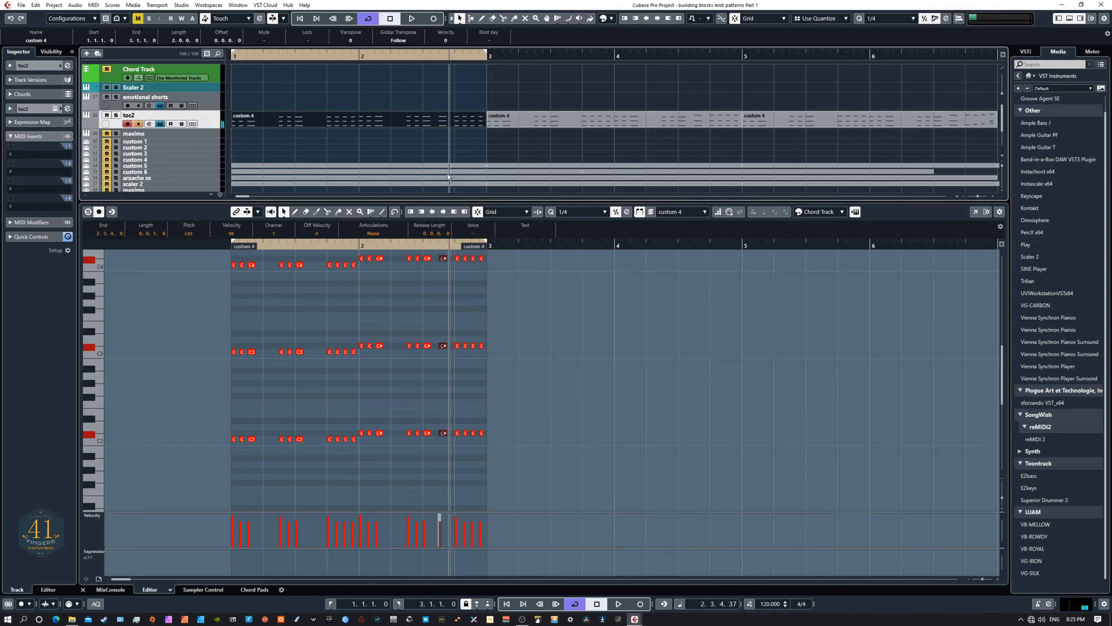
Loop the second custom 4 part, in bars 3 and 4, and audition it from its start
left_click(570, 122)
key("p")
key("KP_1")
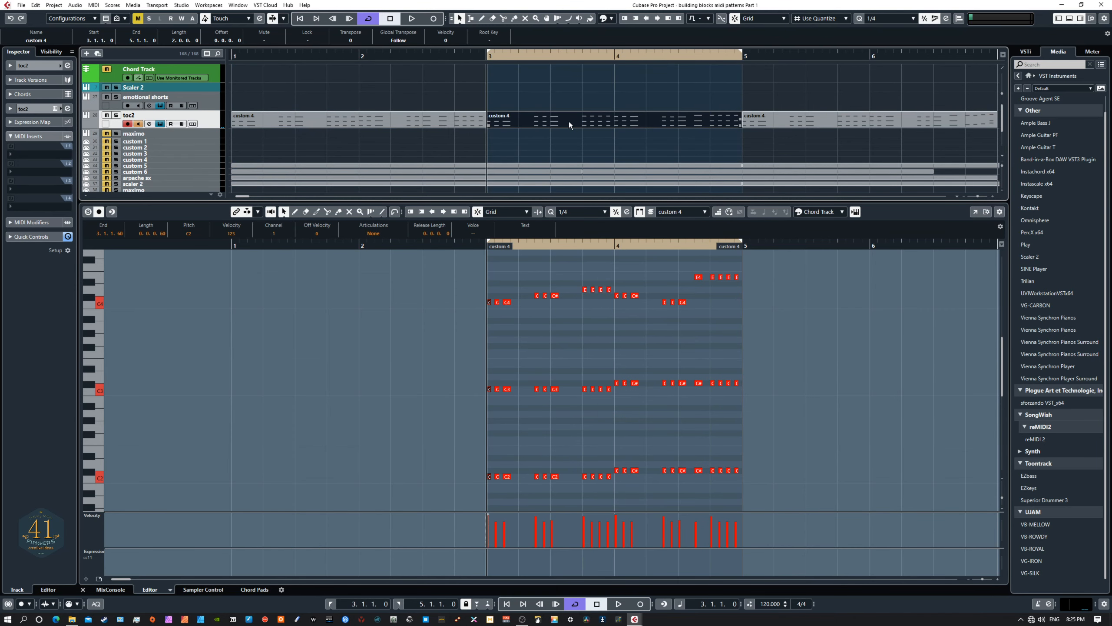
key("space")
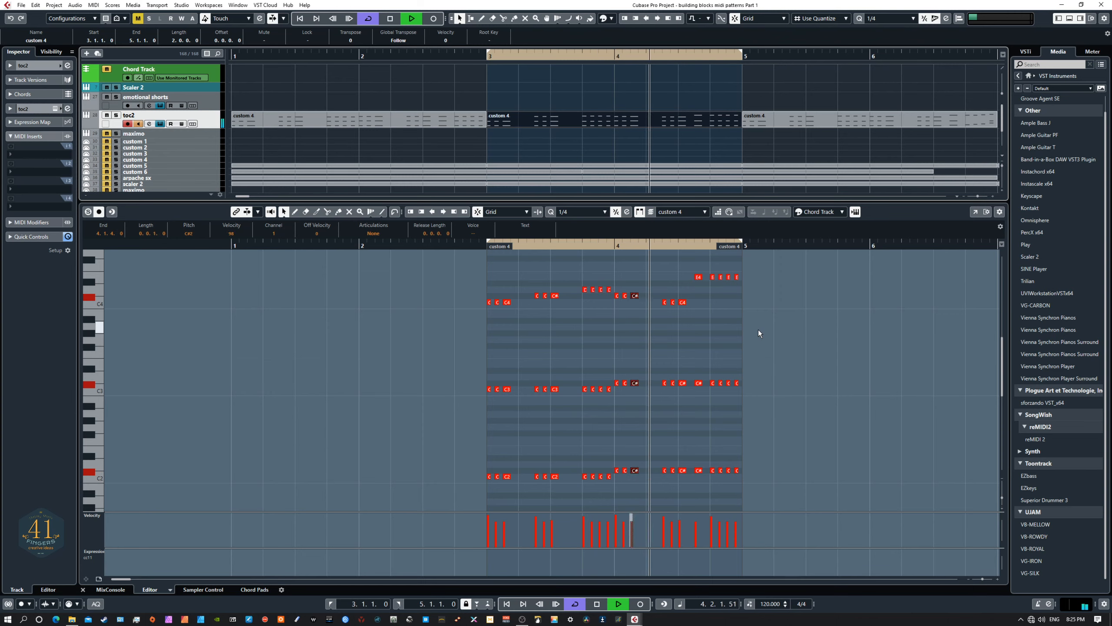
key("space")
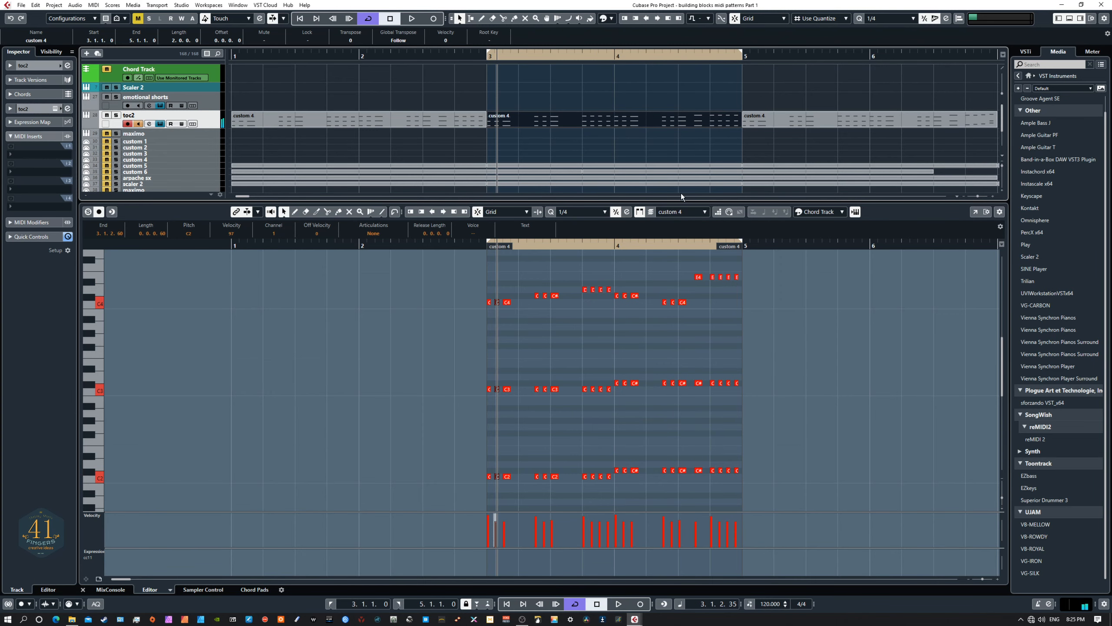
Loop the third custom 4 part, in bars 5 and 6, and audition it
scroll(731, 154, "right", 3)
left_click(690, 124)
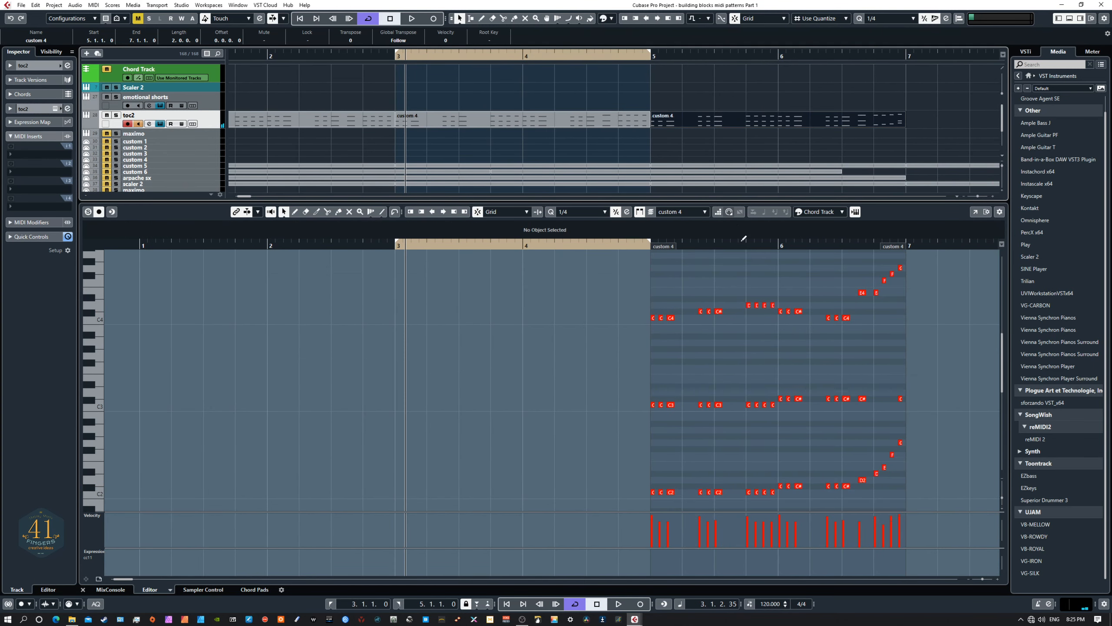
key("p")
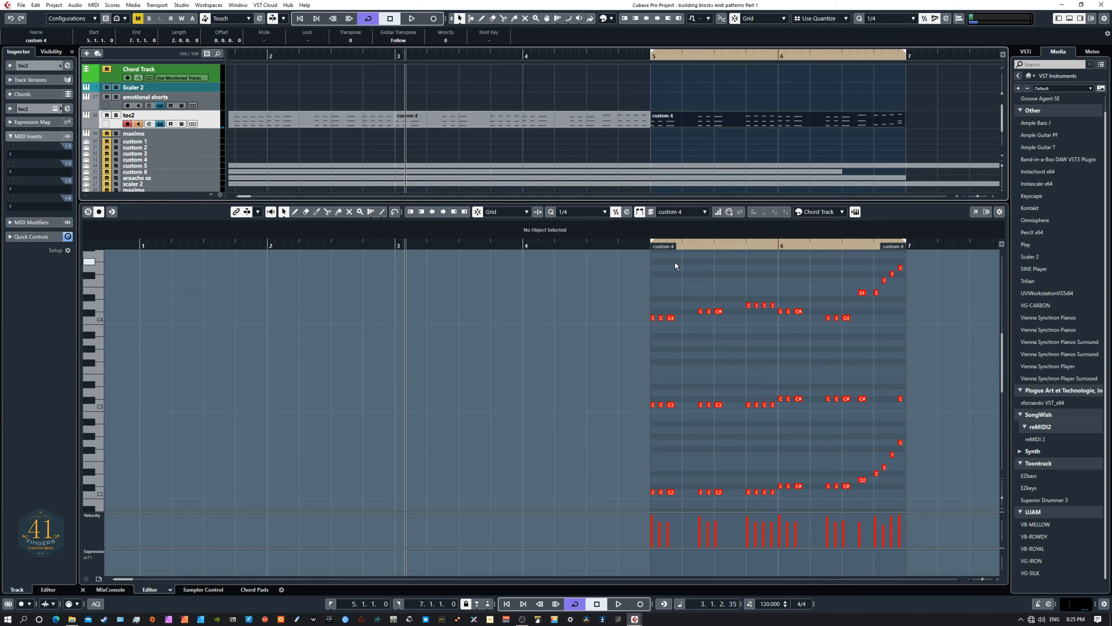
key("space")
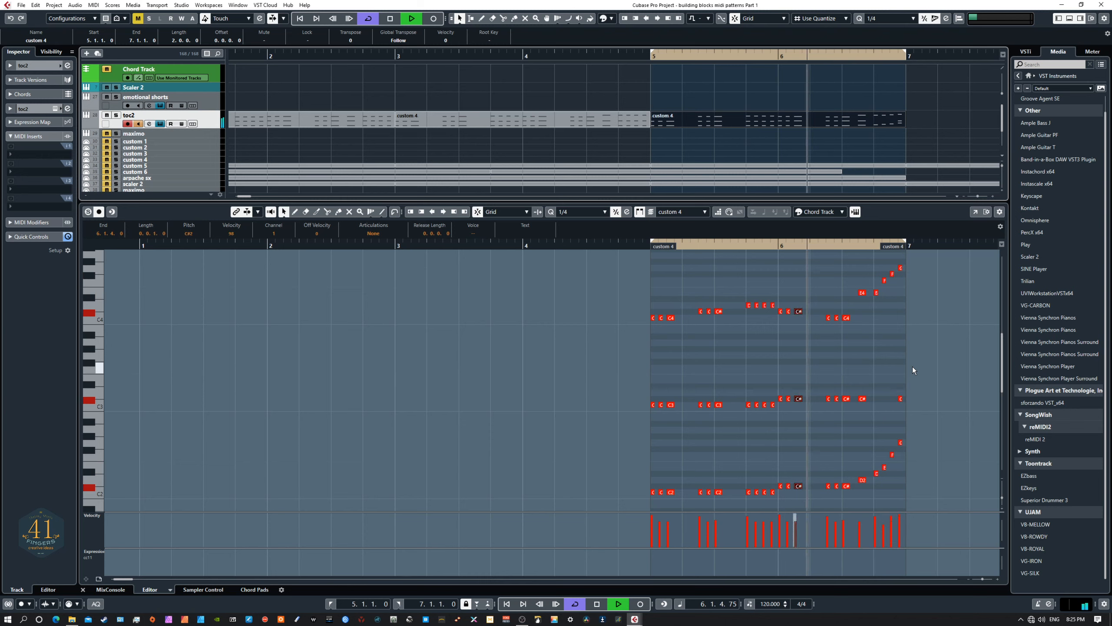
key("space")
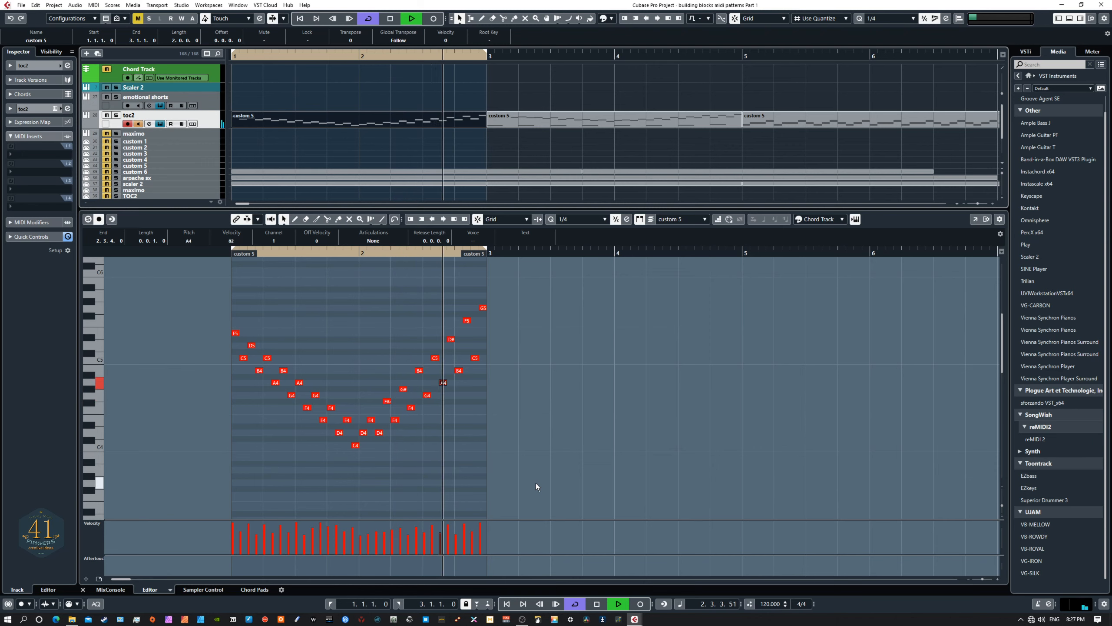
Stop the first custom 5 part, then loop and audition the second one in bars 3 and 4
key("space")
left_click(544, 123)
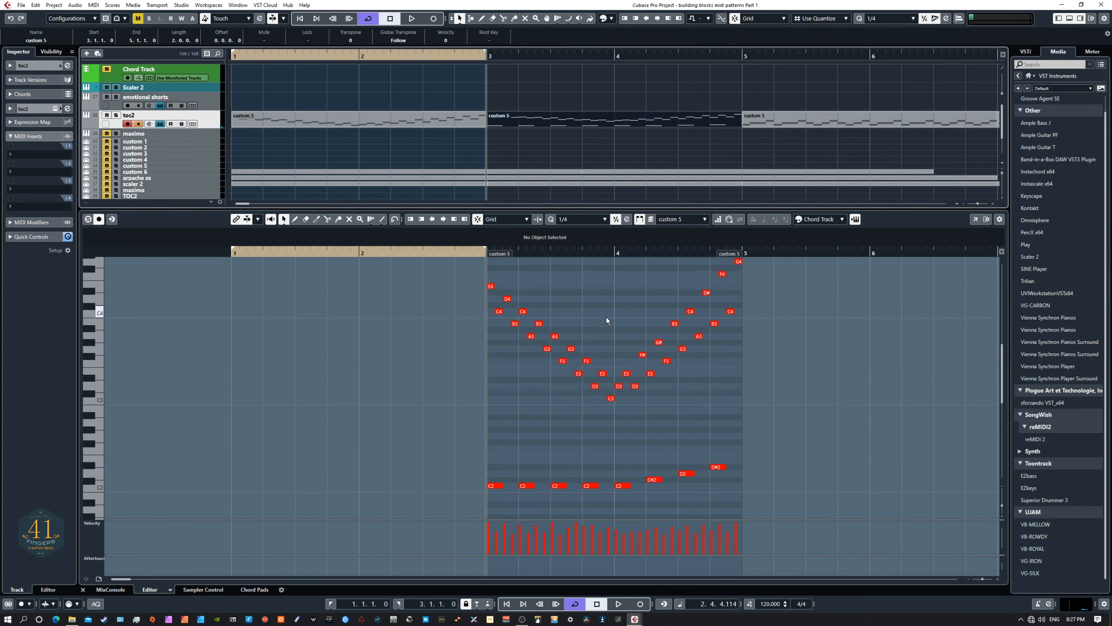
key("p")
key("space")
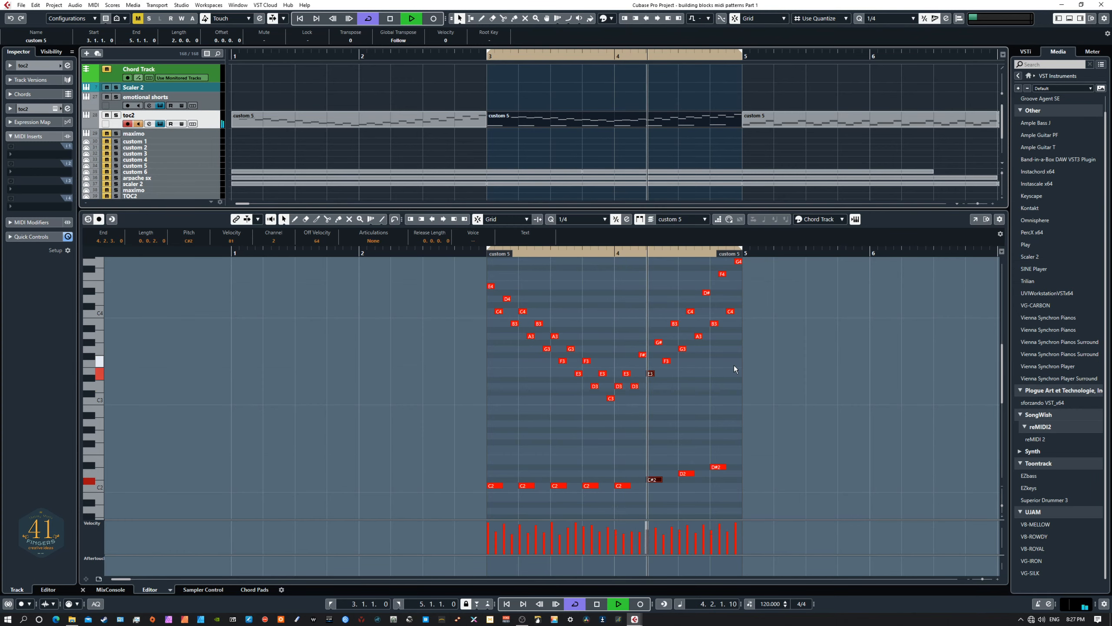
key("space")
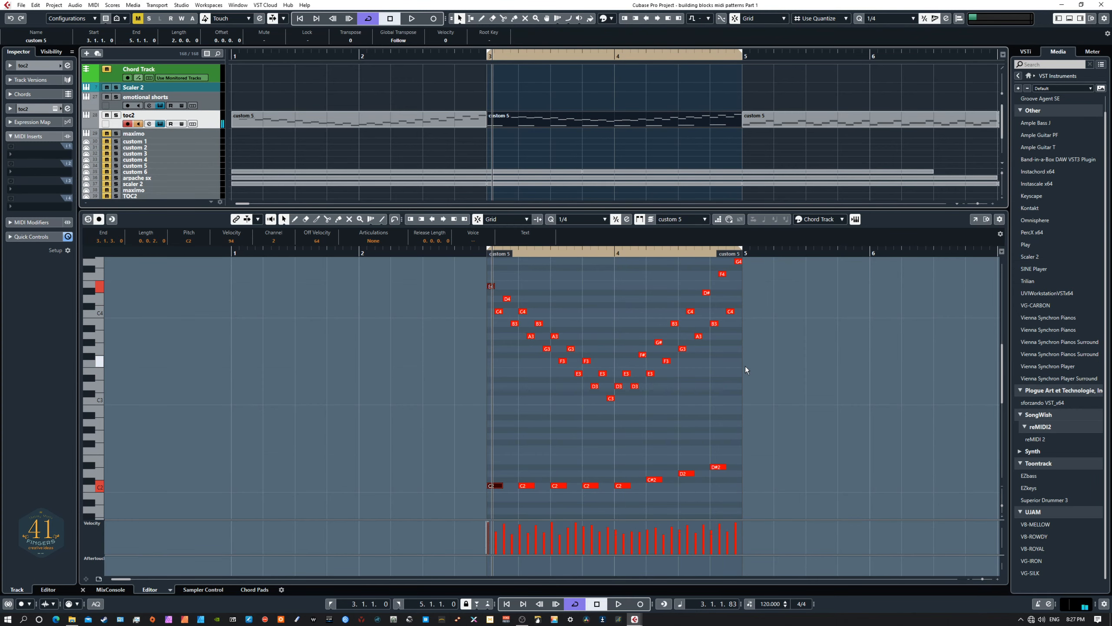
Loop the third custom 5 part, in bars 5 and 6, and audition it
left_click_drag(764, 316, 438, 353)
left_click(515, 122)
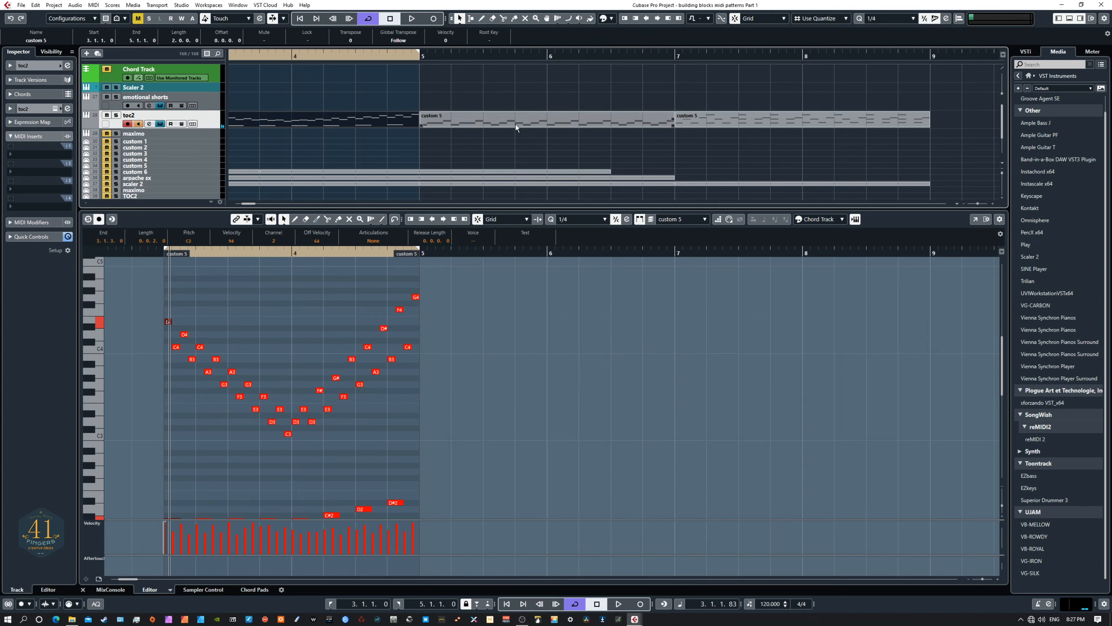
left_click(465, 256)
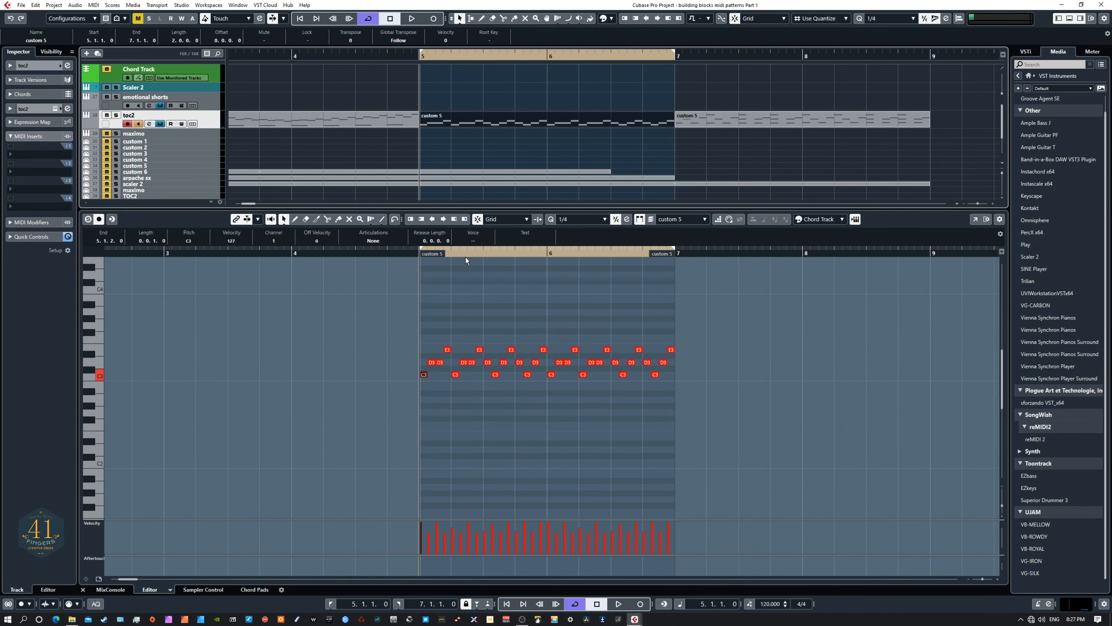
key("space")
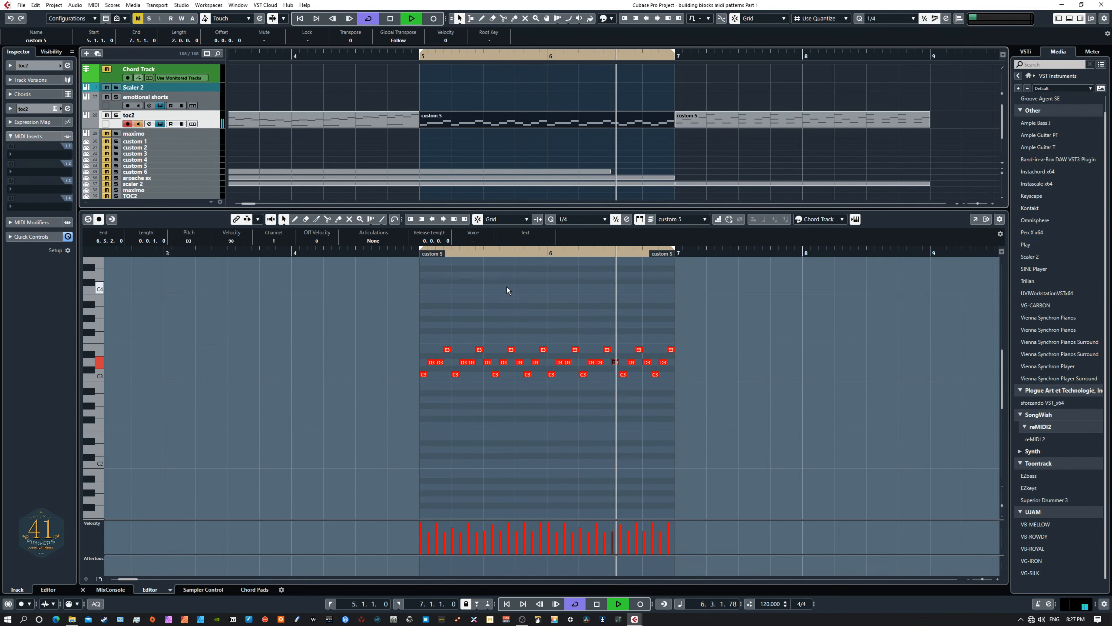
key("space")
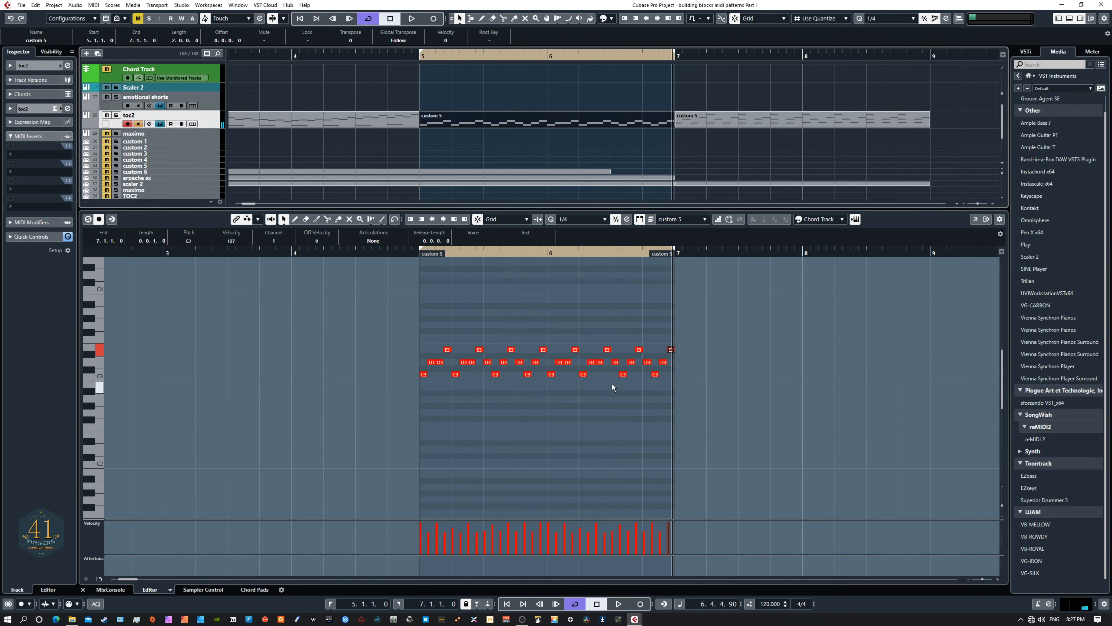
Loop the fourth custom 5 part, in bars 7 and 8, and audition it
left_click_drag(704, 404, 493, 425)
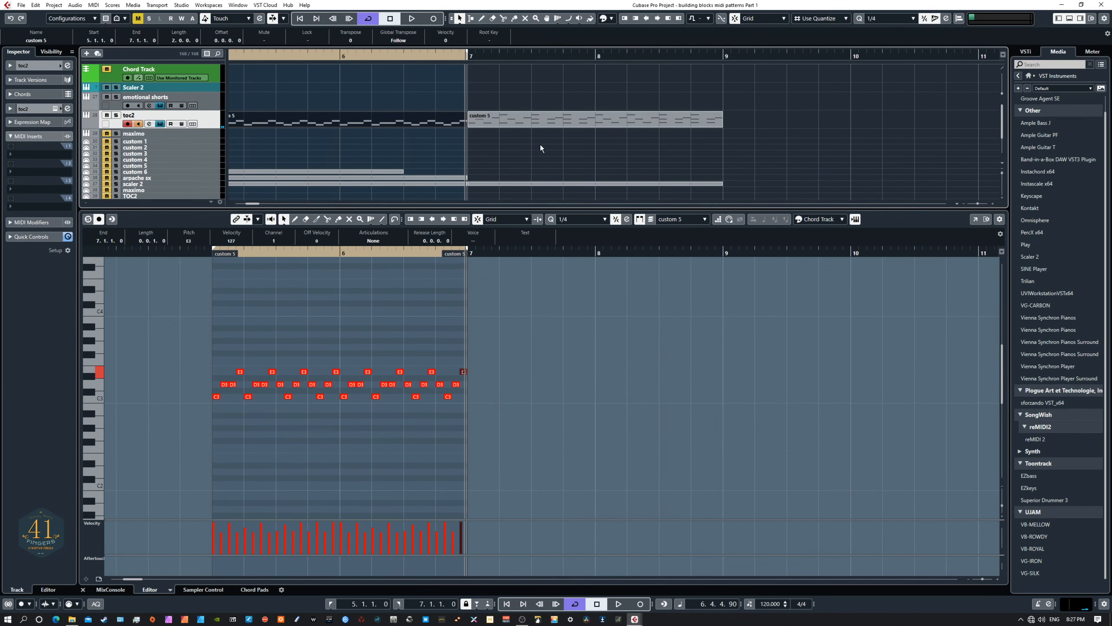
left_click(530, 123)
key("p")
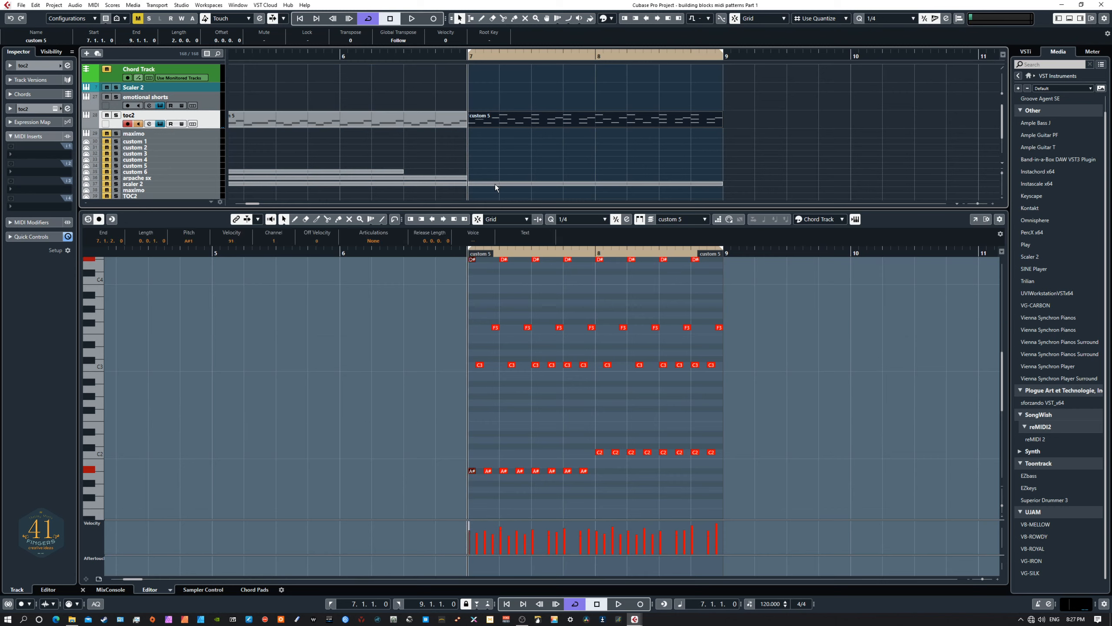
key("space")
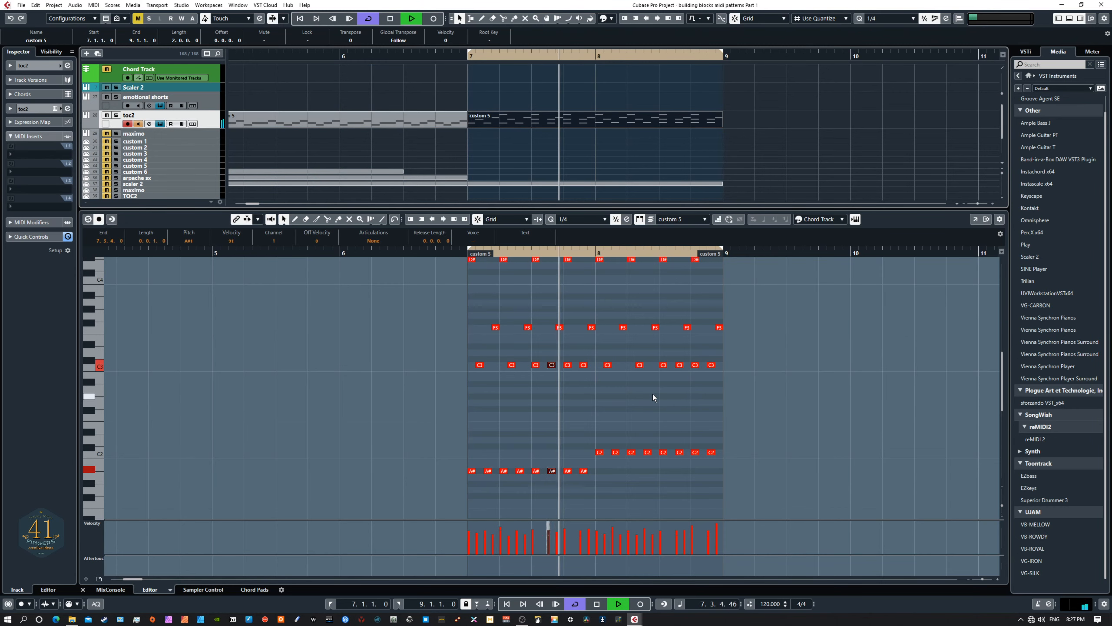
scroll(653, 397, "up", 2)
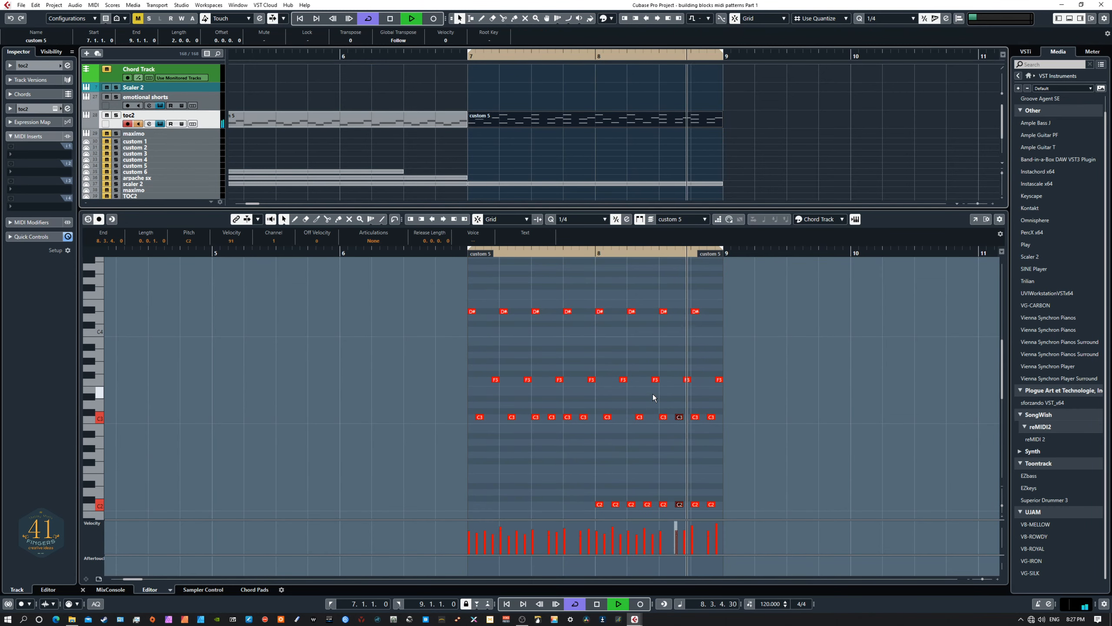
scroll(653, 394, "down", 2)
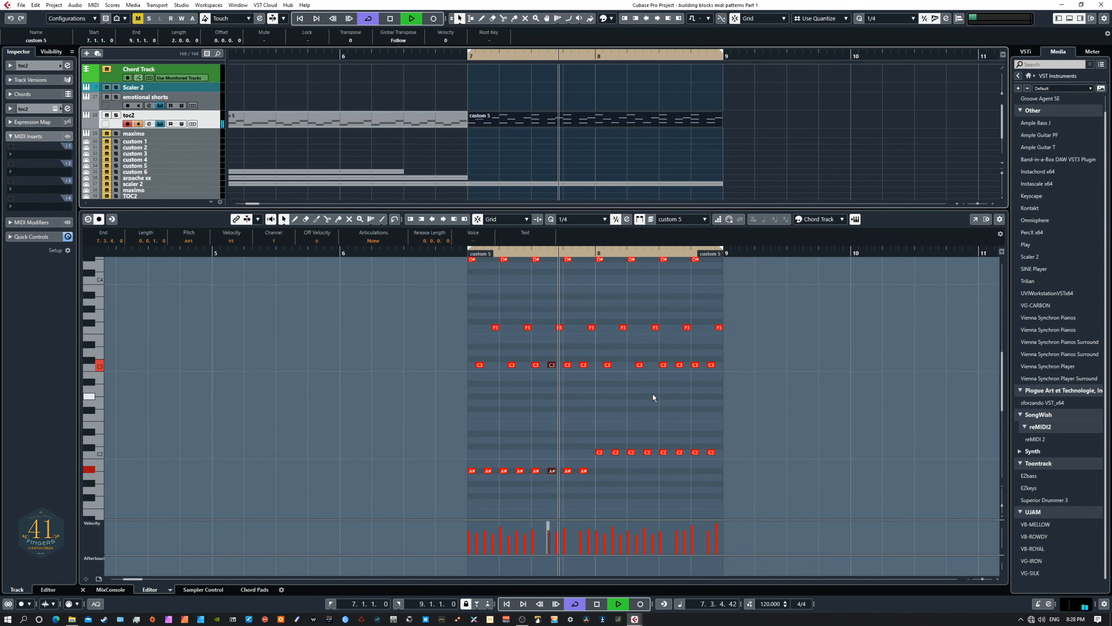
key("space")
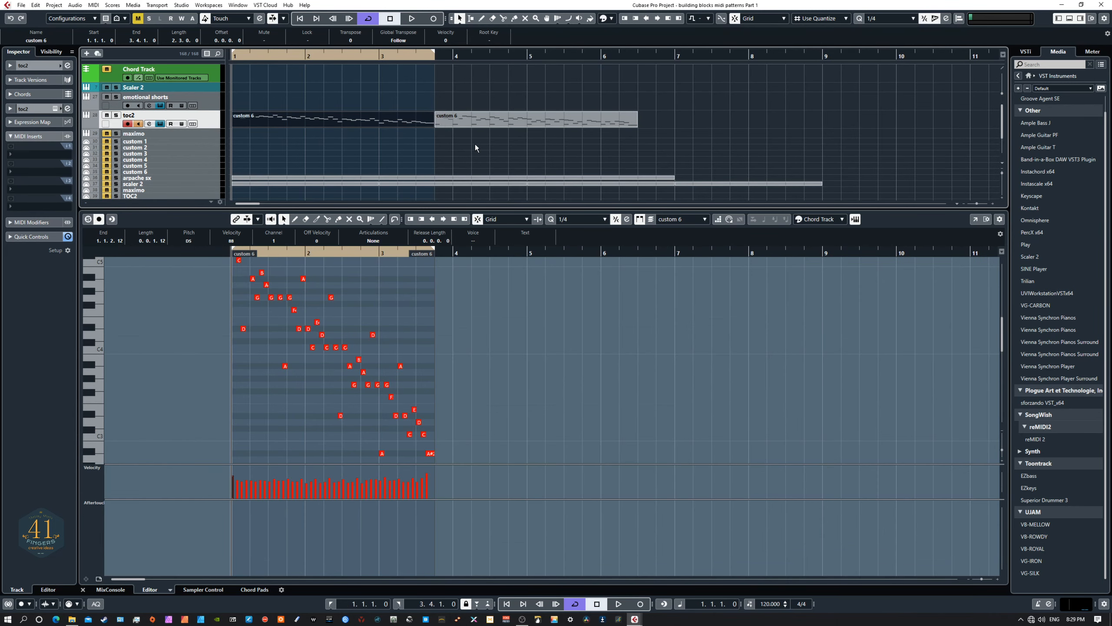
Audition the first custom 6 part from bar 1 and look over its full range of notes
key("space")
scroll(460, 351, "up", 3)
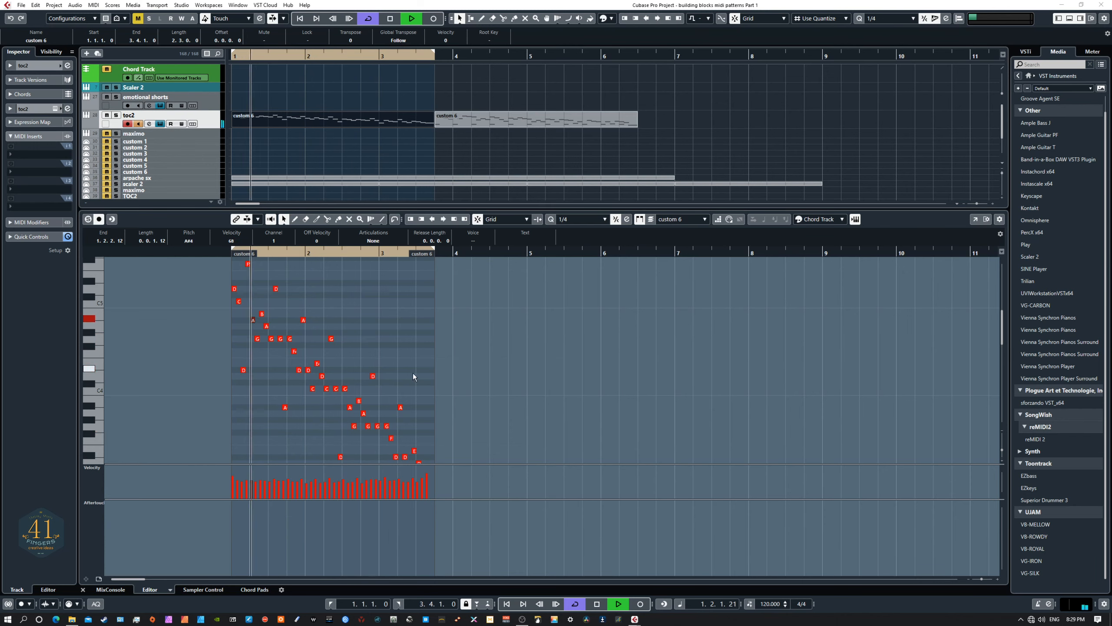
scroll(419, 391, "up", 2)
scroll(420, 391, "down", 3)
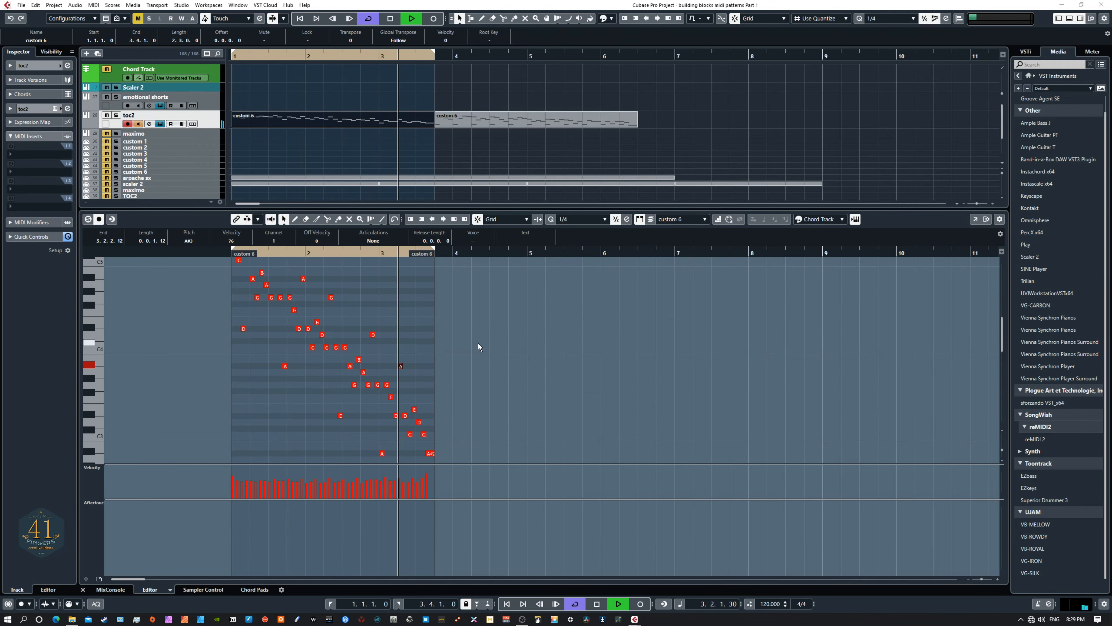
Loop the second custom 6 part and audition it from its start
left_click(486, 124)
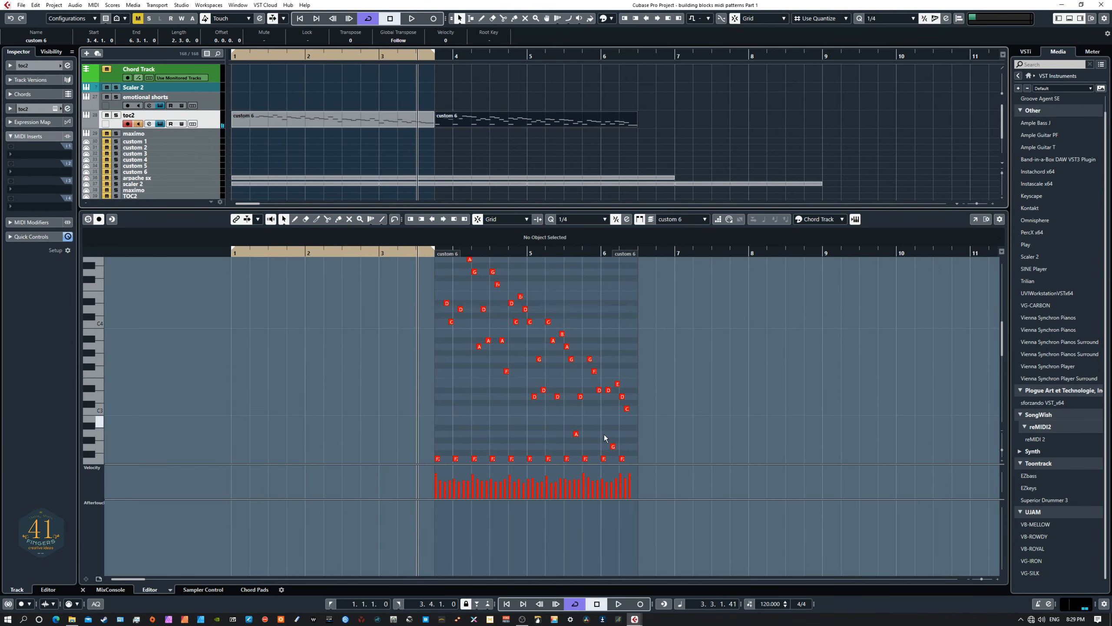
key("p")
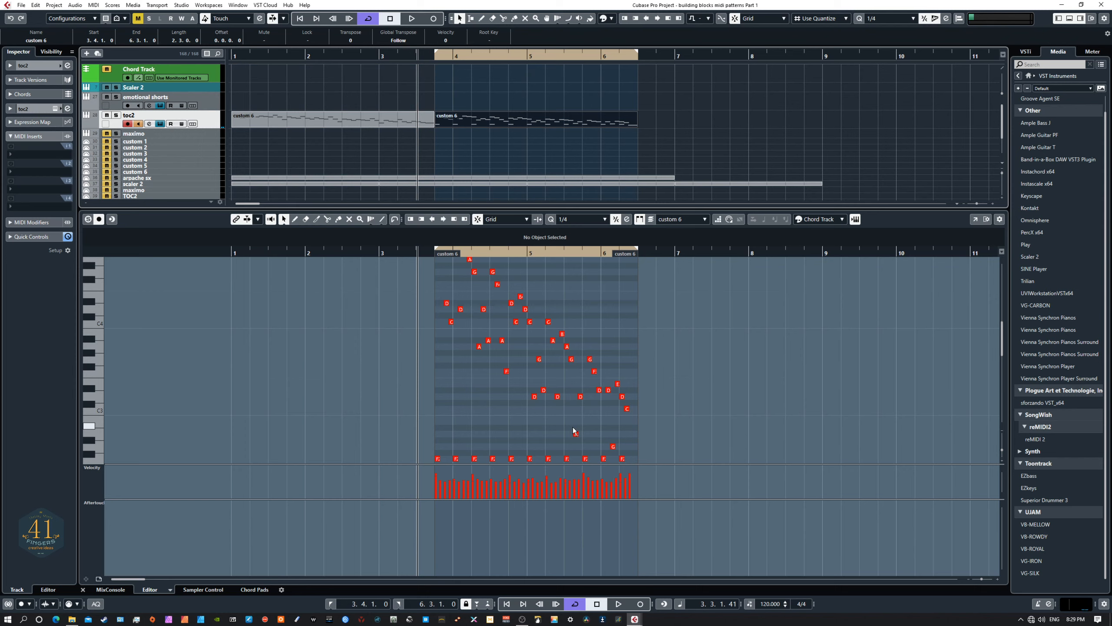
key("space")
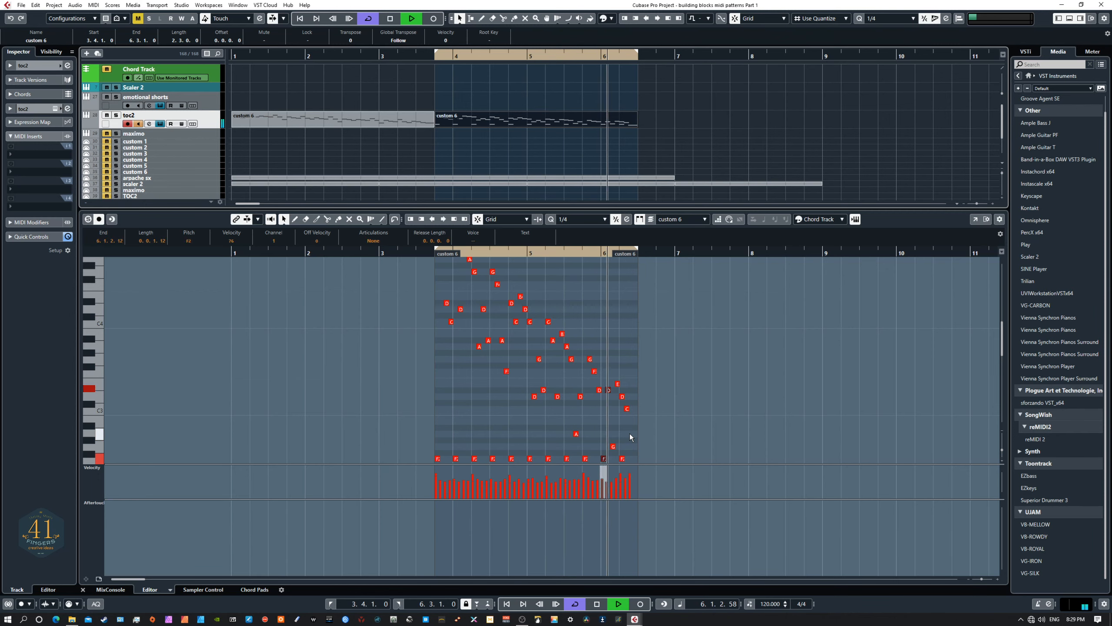
scroll(630, 436, "up", 2)
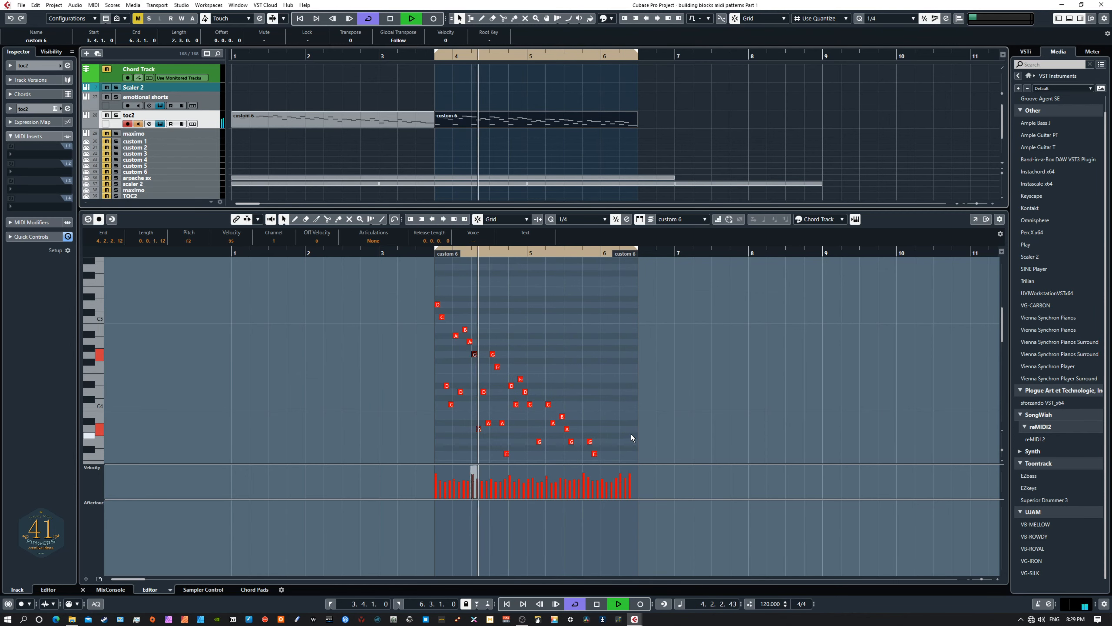
Shrink the velocity lane to show more notes, stop playback and view the first and second custom 6 parts in turn
left_click(659, 511)
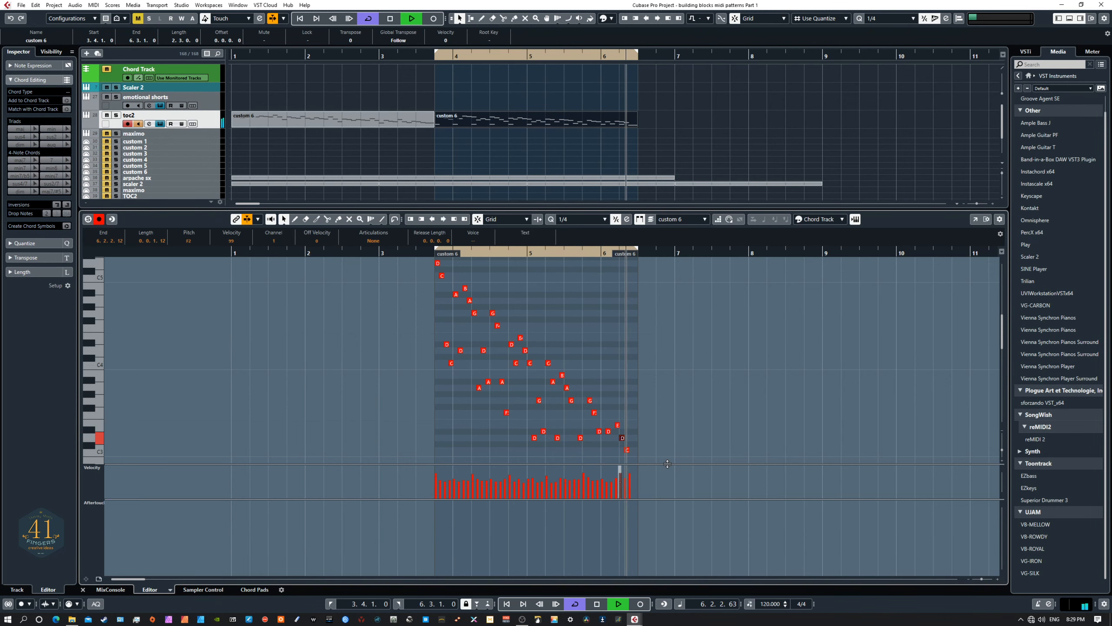
left_click_drag(619, 464, 666, 554)
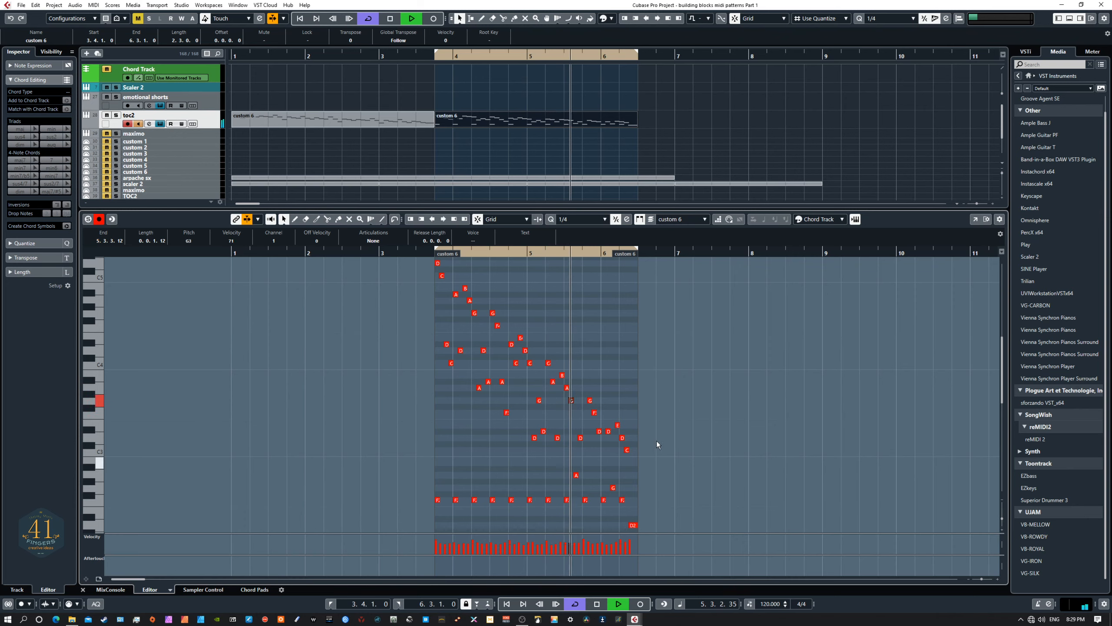
key("space")
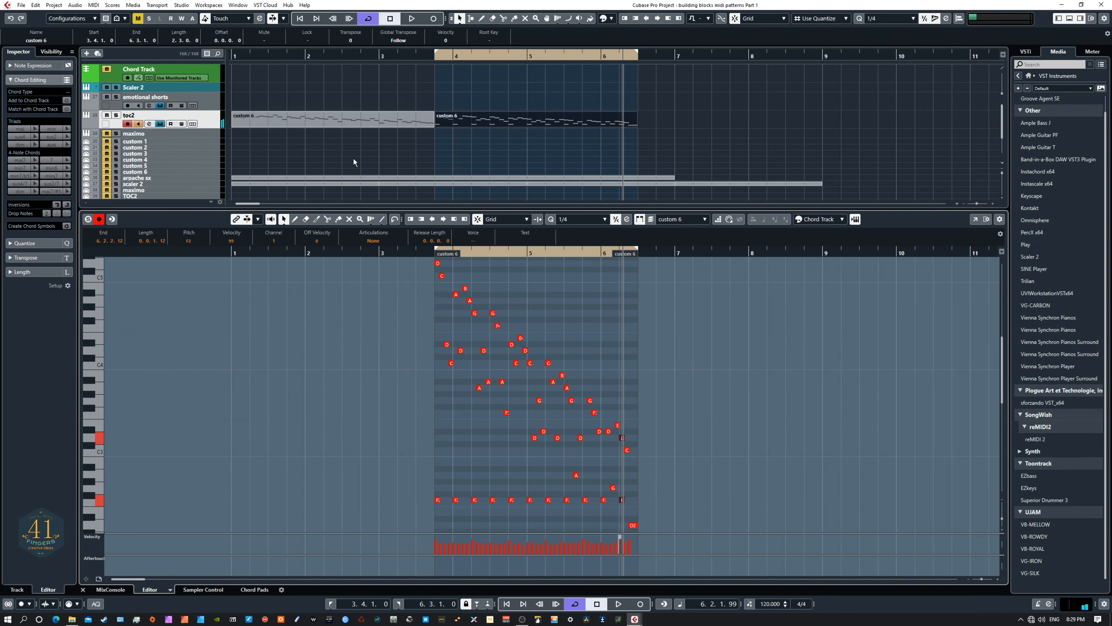
left_click(341, 122)
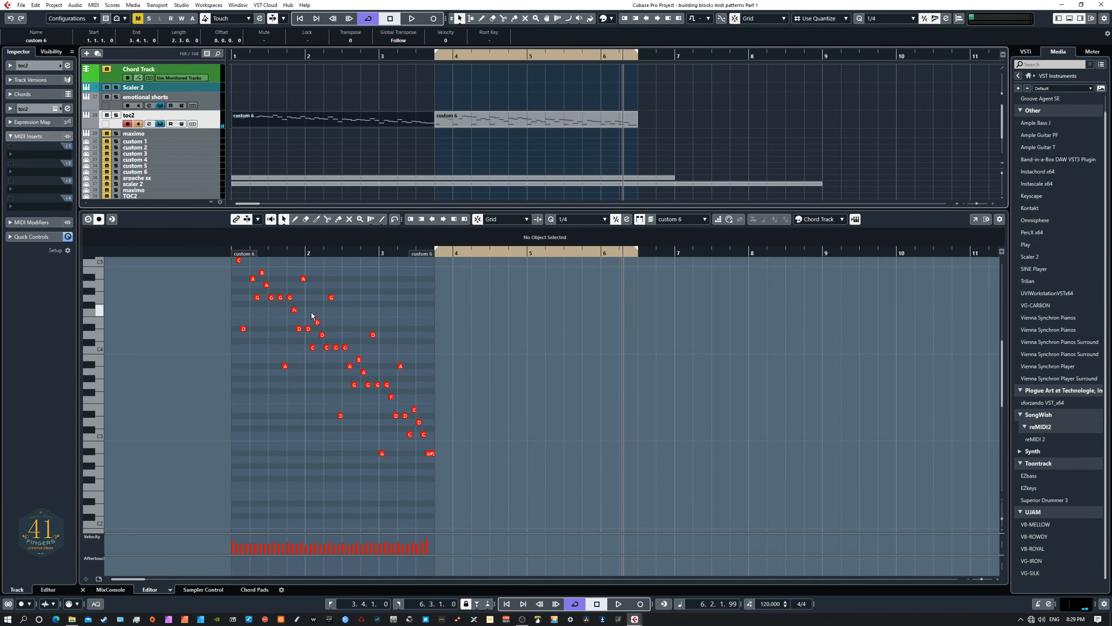
left_click(489, 122)
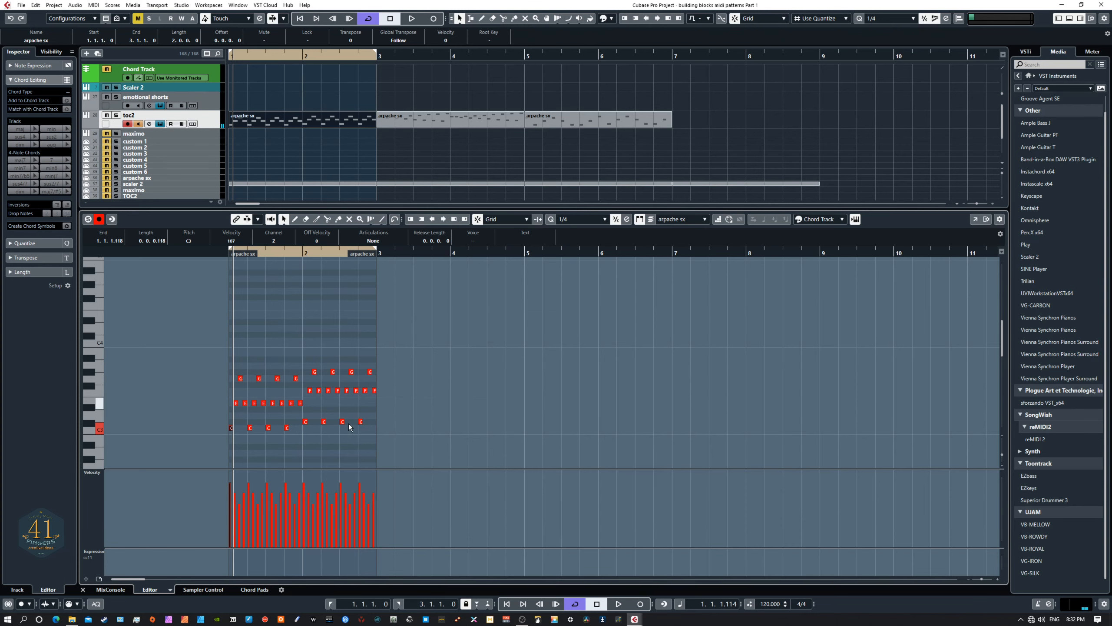
Audition the first arpache sx part, then loop and audition the second one in bars 3 and 4
left_click(435, 121)
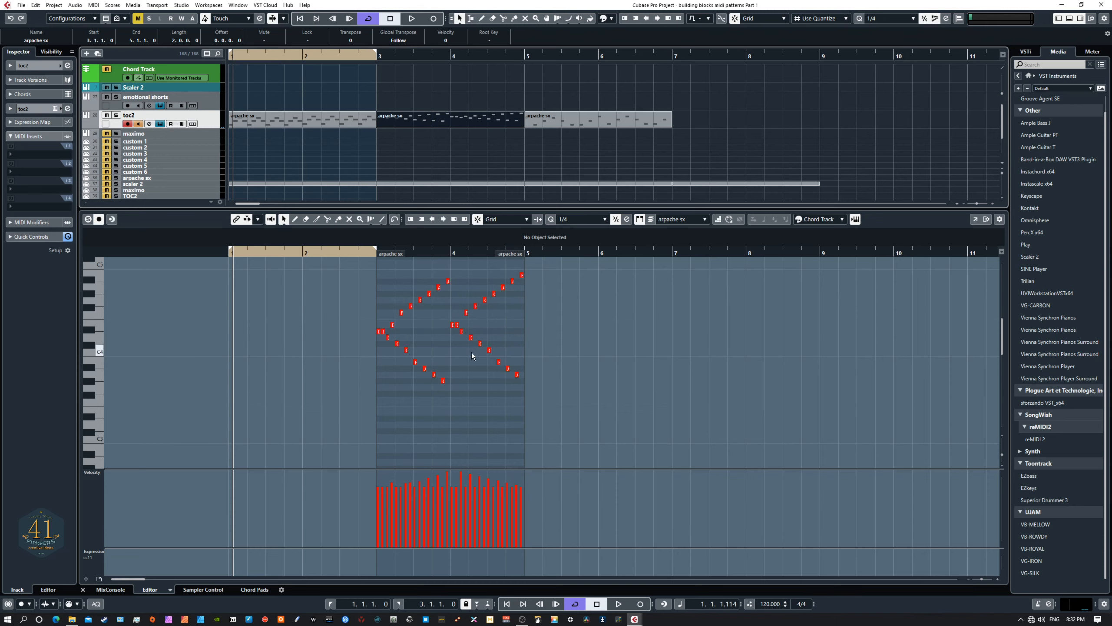
key("space")
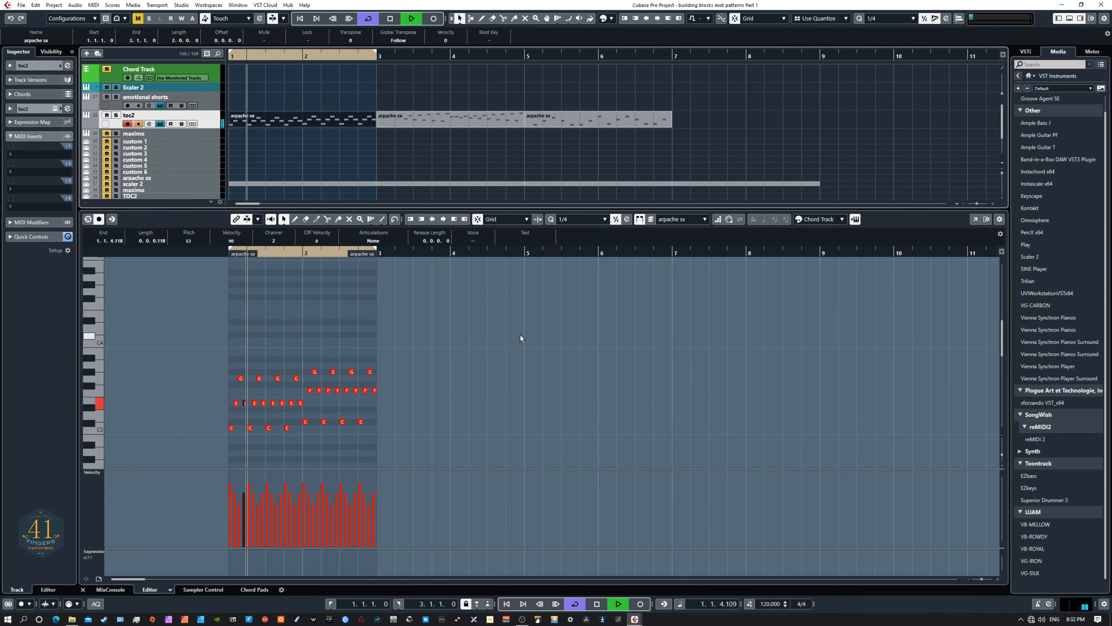
left_click(443, 120)
key("p")
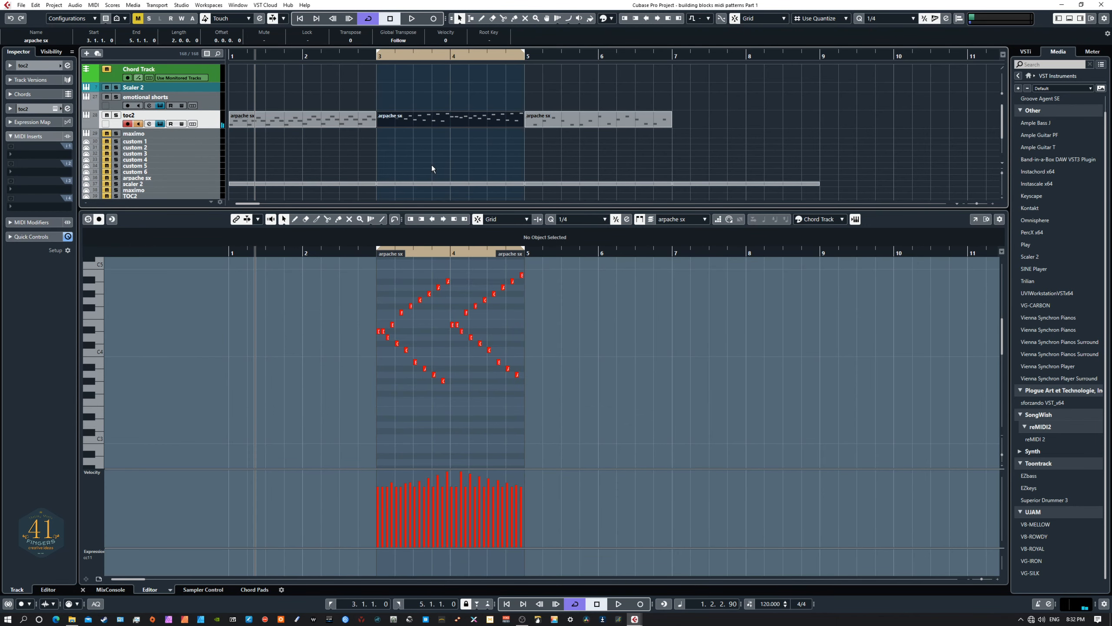
key("space")
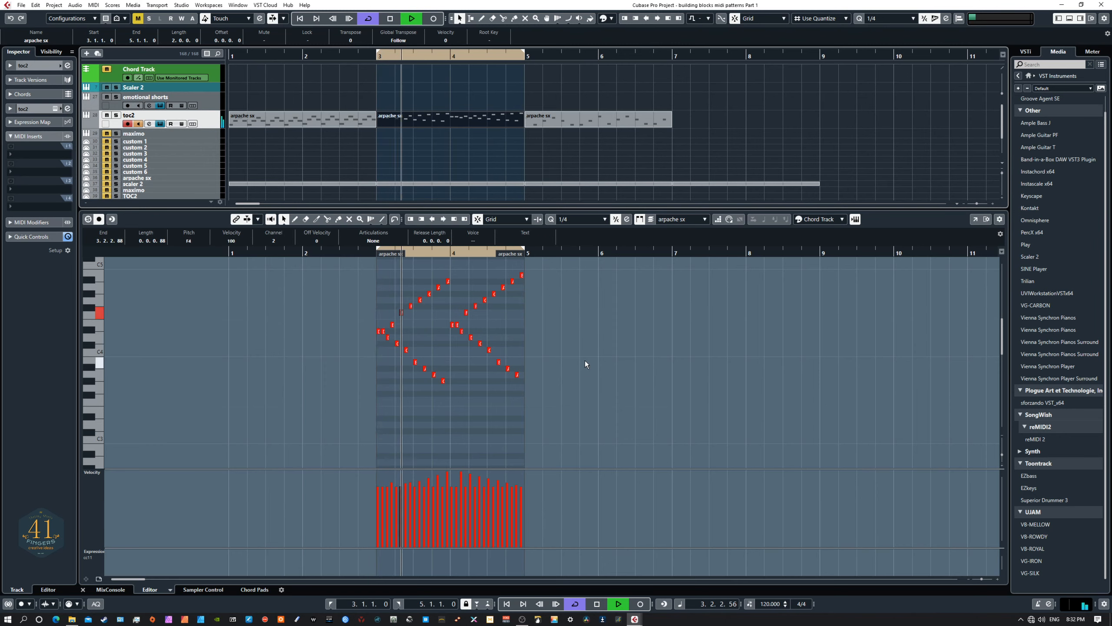
scroll(584, 360, "up", 2)
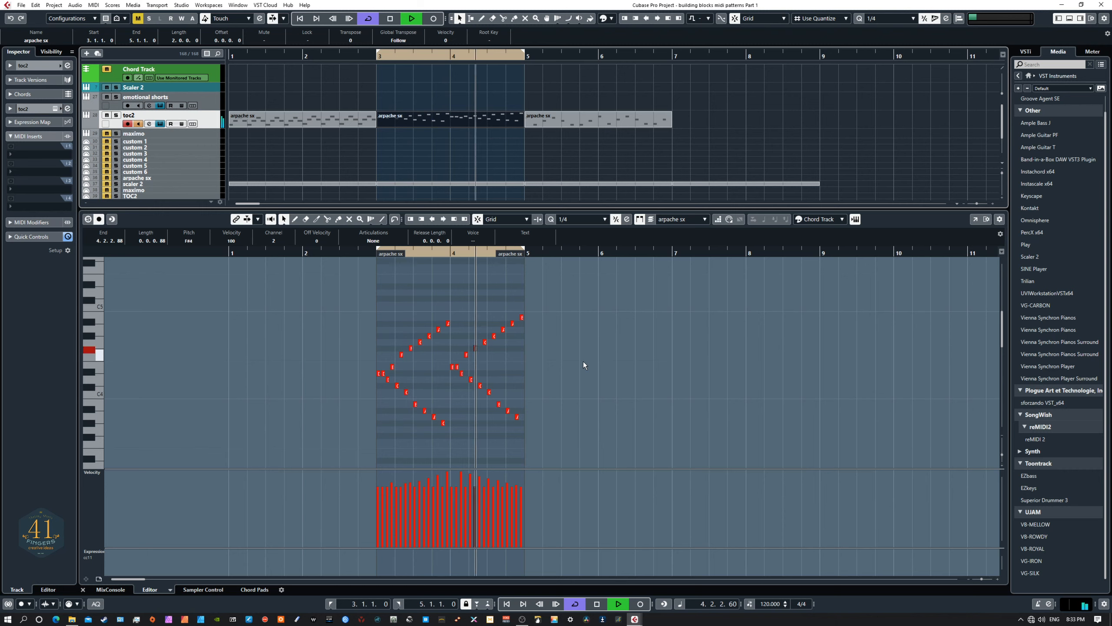
key("space")
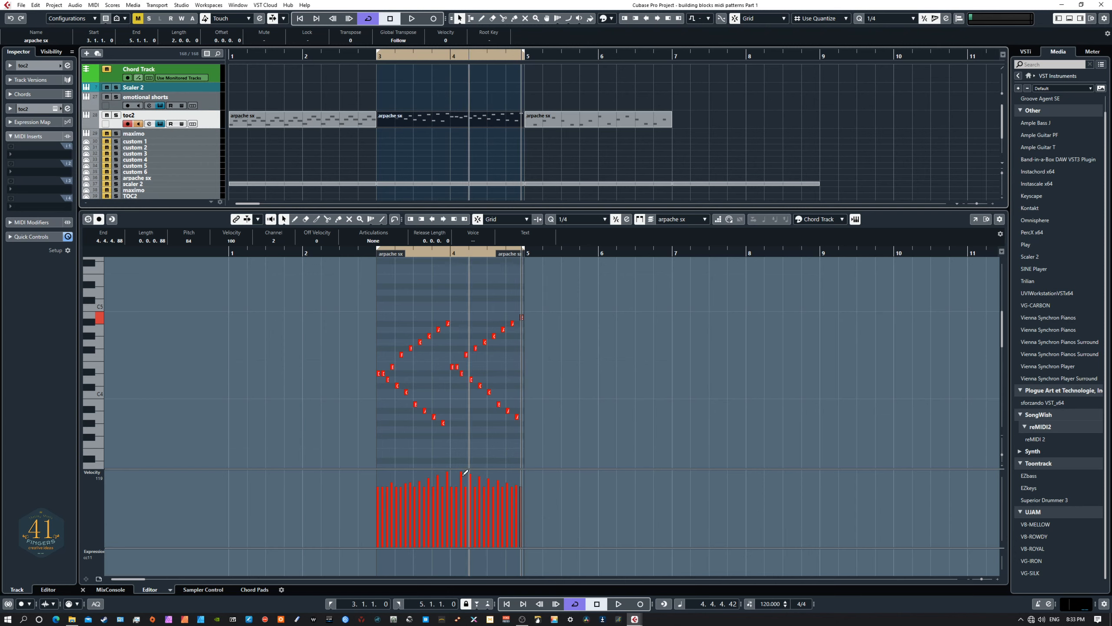
Reverse only the bar 3 notes of the second arpache sx part with the MIDI Reverse function
left_click_drag(454, 289, 519, 426)
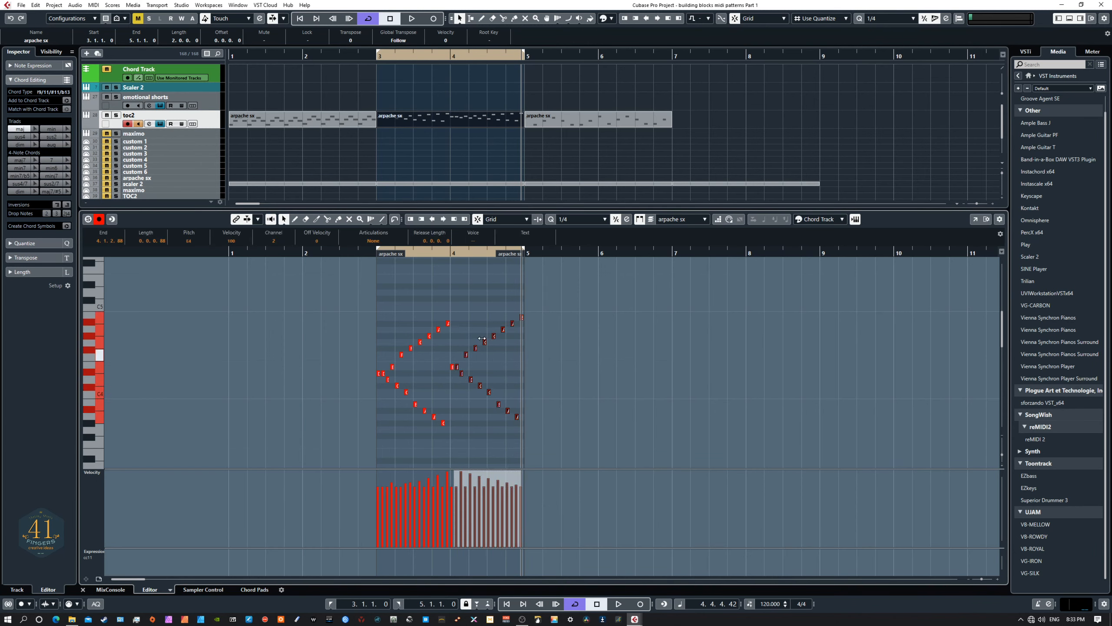
left_click_drag(359, 293, 449, 430)
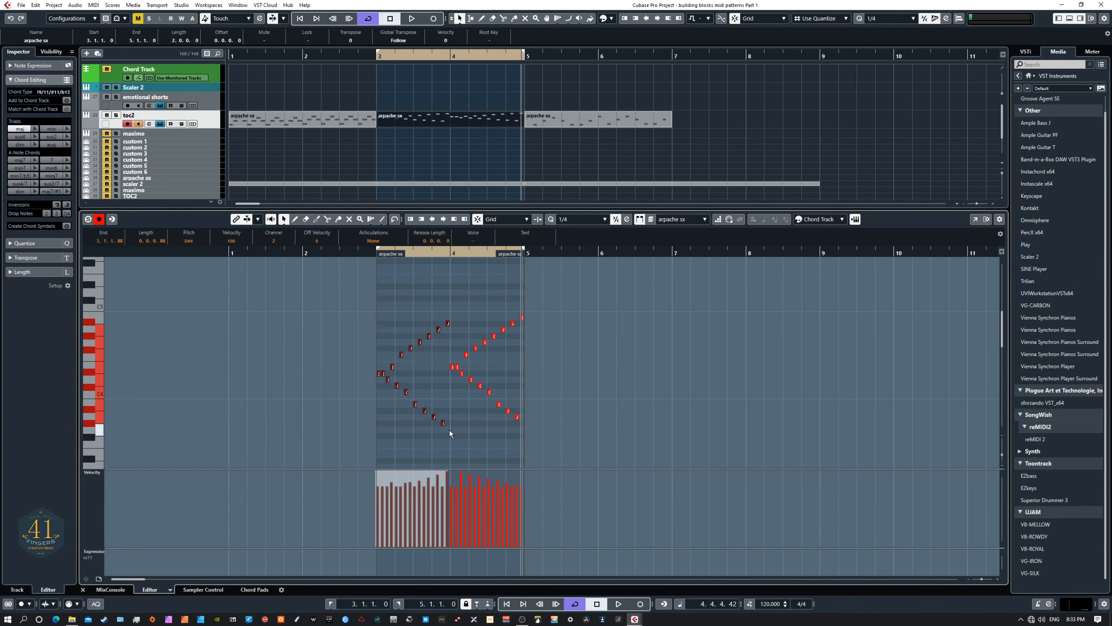
left_click(95, 5)
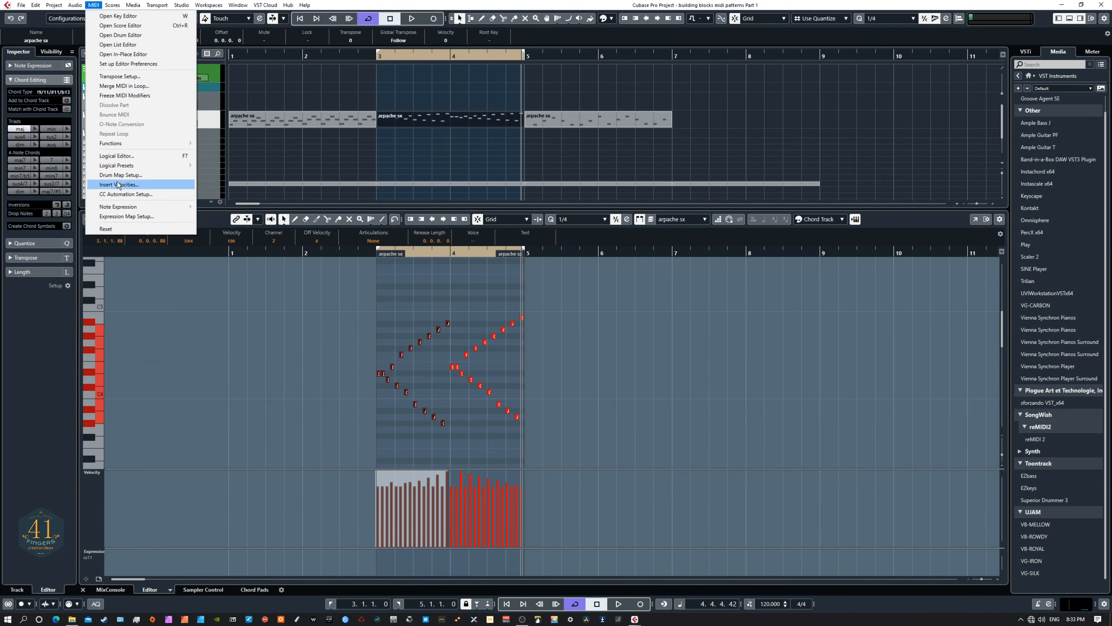
mouse_move(119, 140)
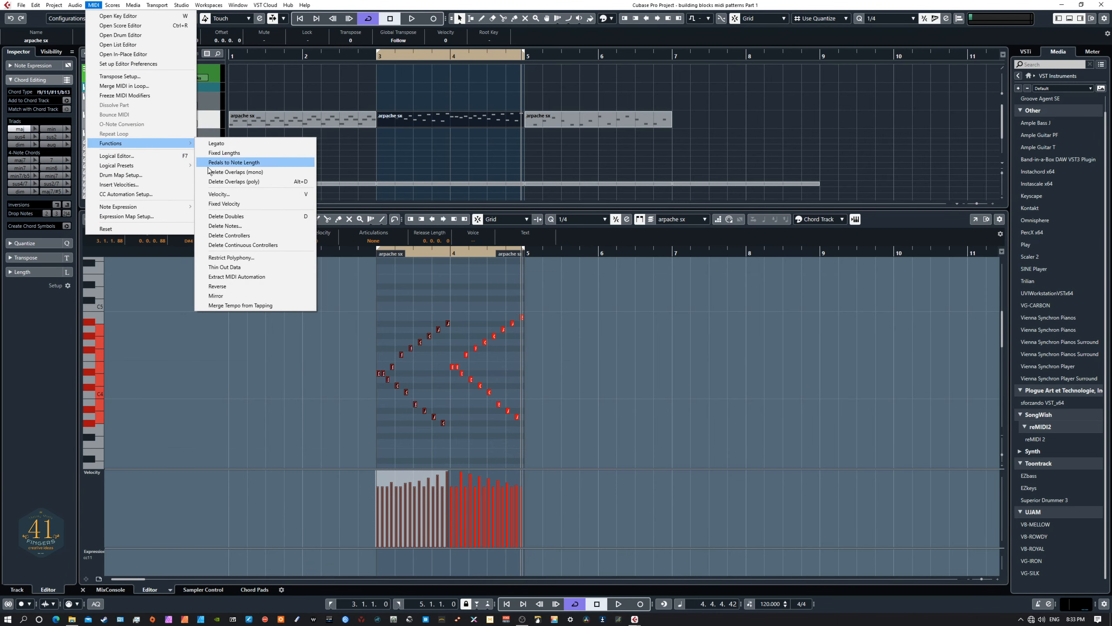
left_click(217, 286)
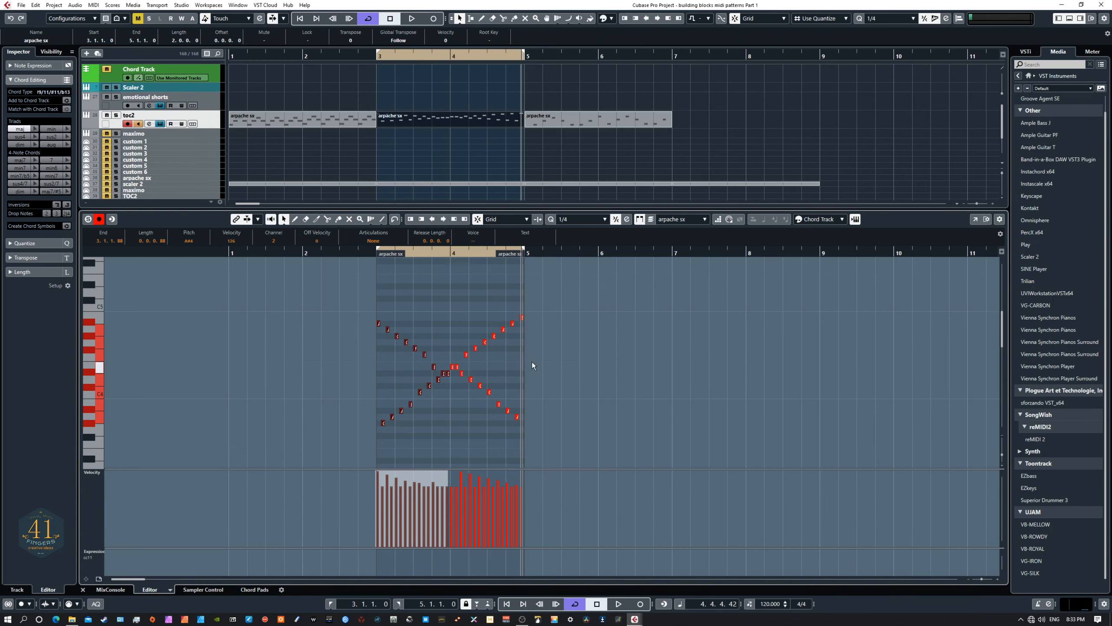
left_click(568, 346)
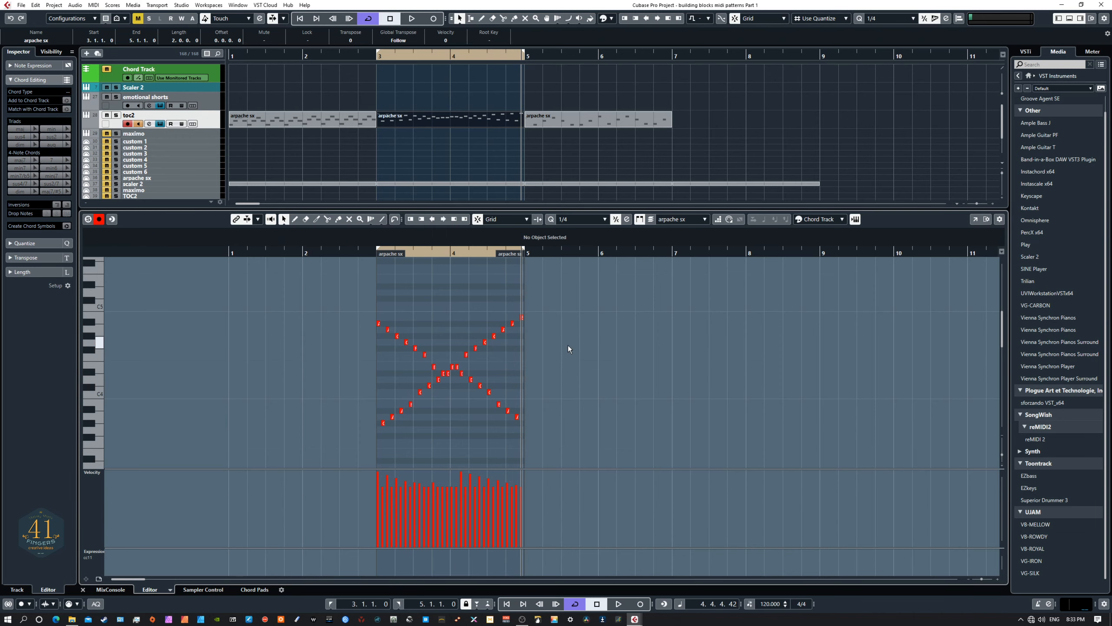
Loop the third arpache sx part, in bars 5 and 6, and audition it from its start
left_click(567, 124)
key("p")
key("l")
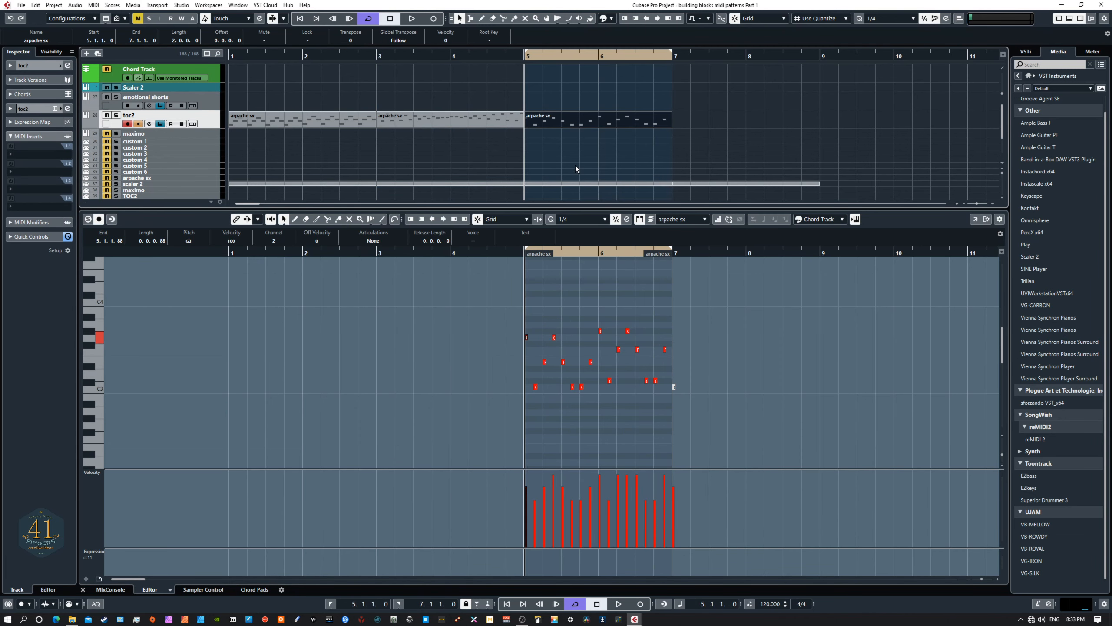
key("space")
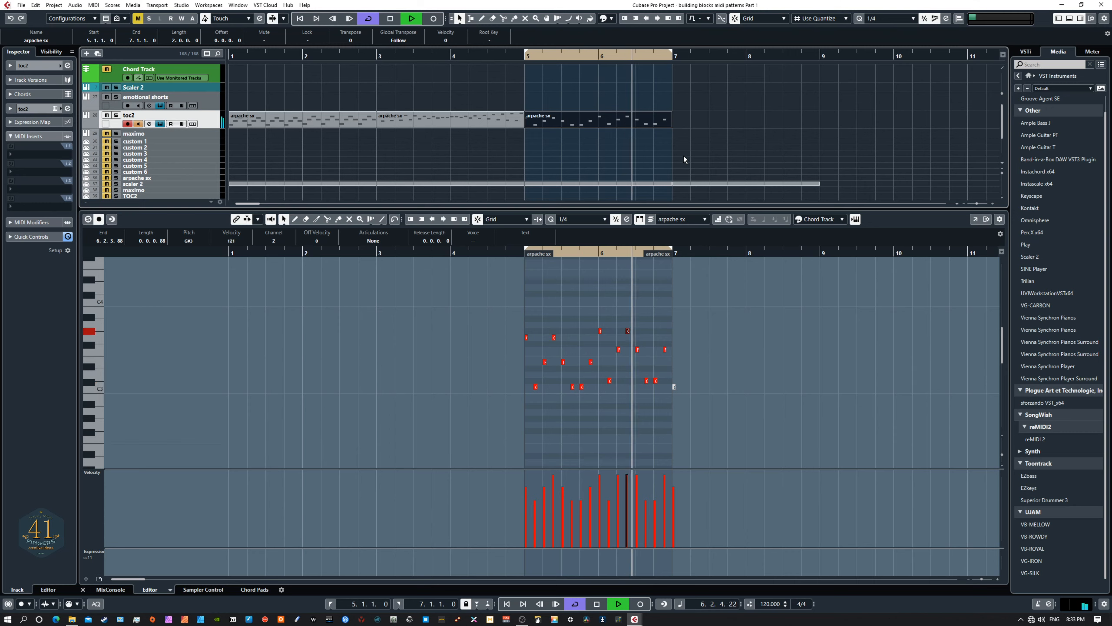
key("space")
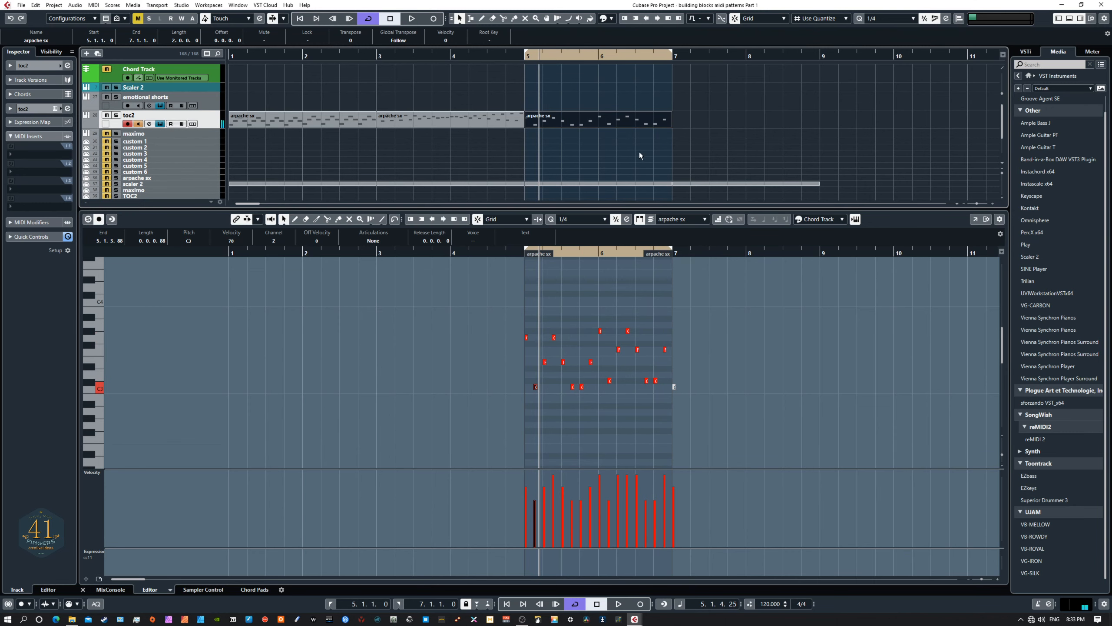
Replace the three arpache sx parts on the toc2 track with the first scaler 2 part, placed at bar 1
left_click_drag(686, 133, 337, 112)
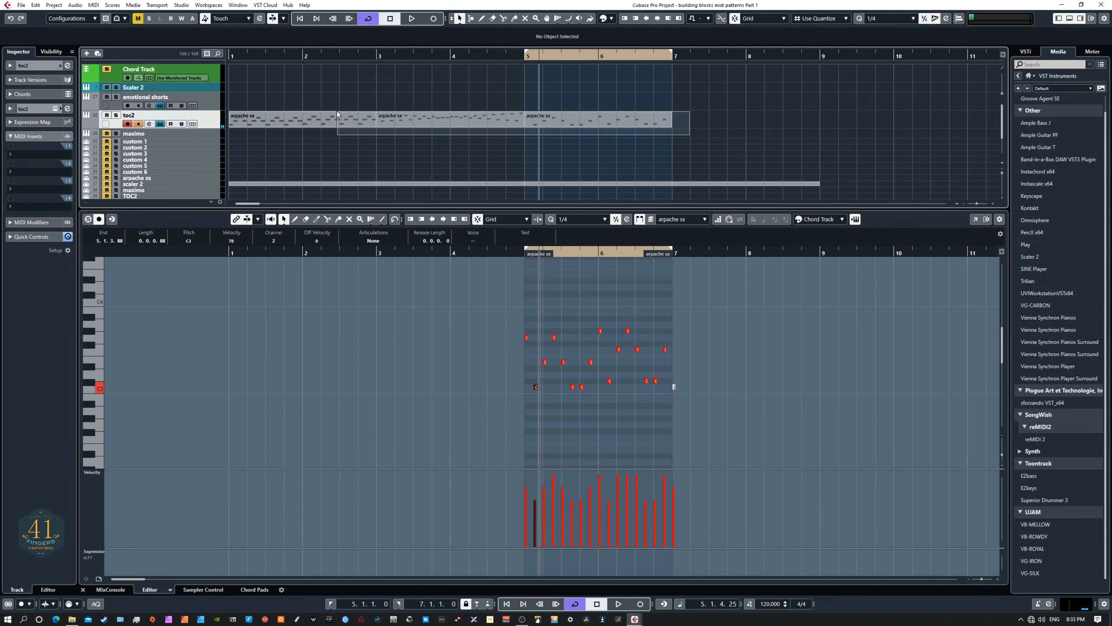
key("Delete")
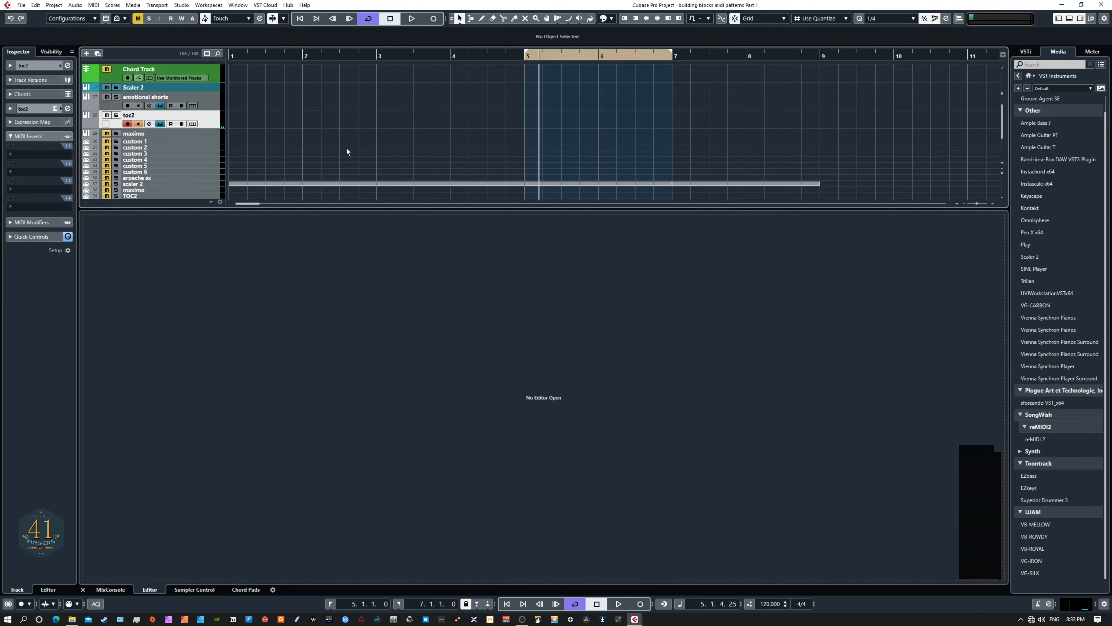
left_click(318, 183)
left_click_drag(319, 185, 316, 130)
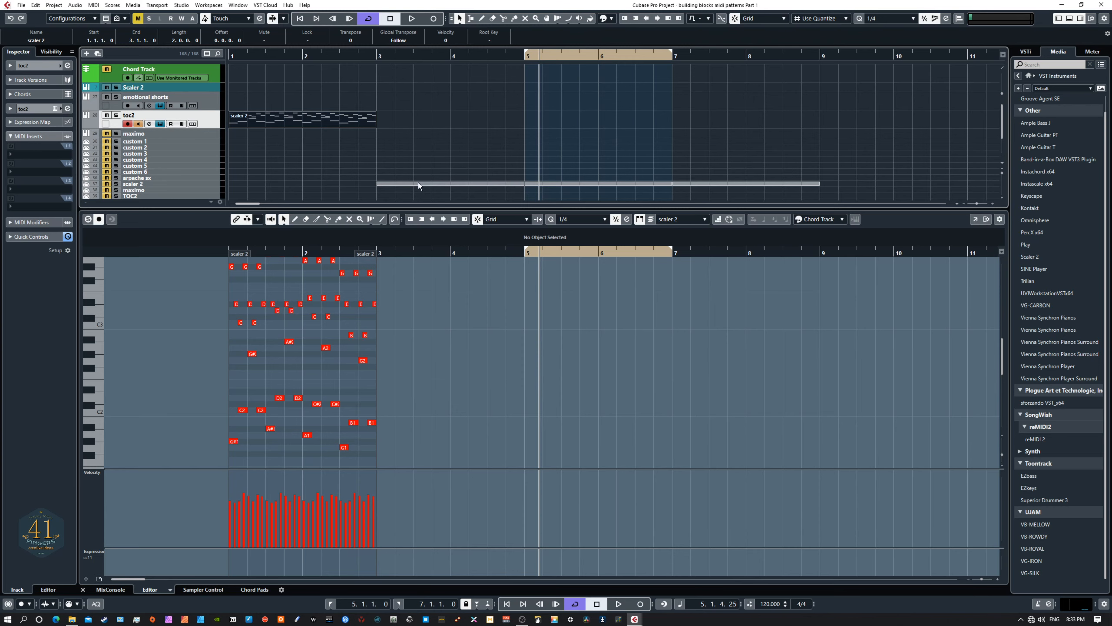
Move the remaining three scaler 2 parts up onto the toc2 track, keeping them at bars 3, 5 and 7
left_click_drag(418, 182, 413, 123)
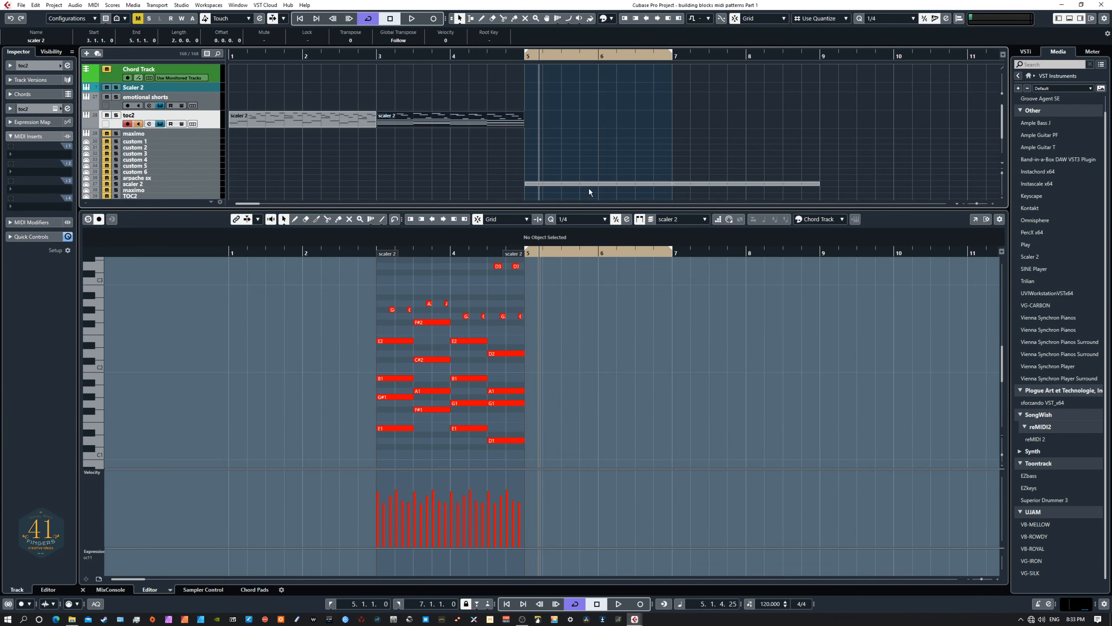
left_click_drag(576, 185, 589, 127)
left_click_drag(690, 185, 696, 119)
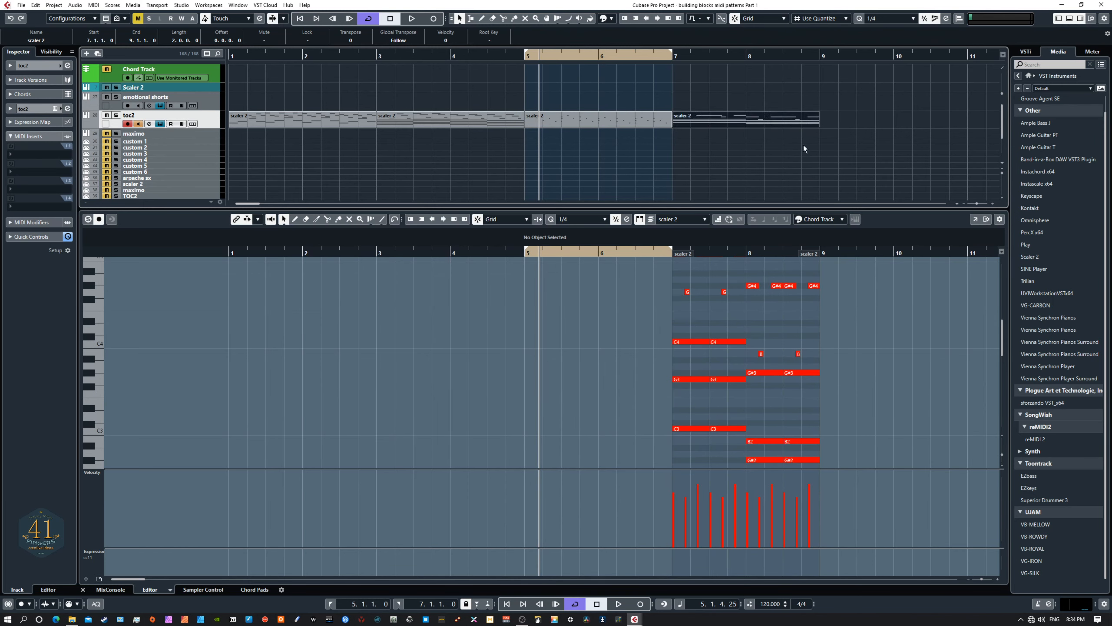
Loop the first scaler 2 part, in bars 1 and 2 of the toc2 track, and audition it from its start
left_click(332, 119)
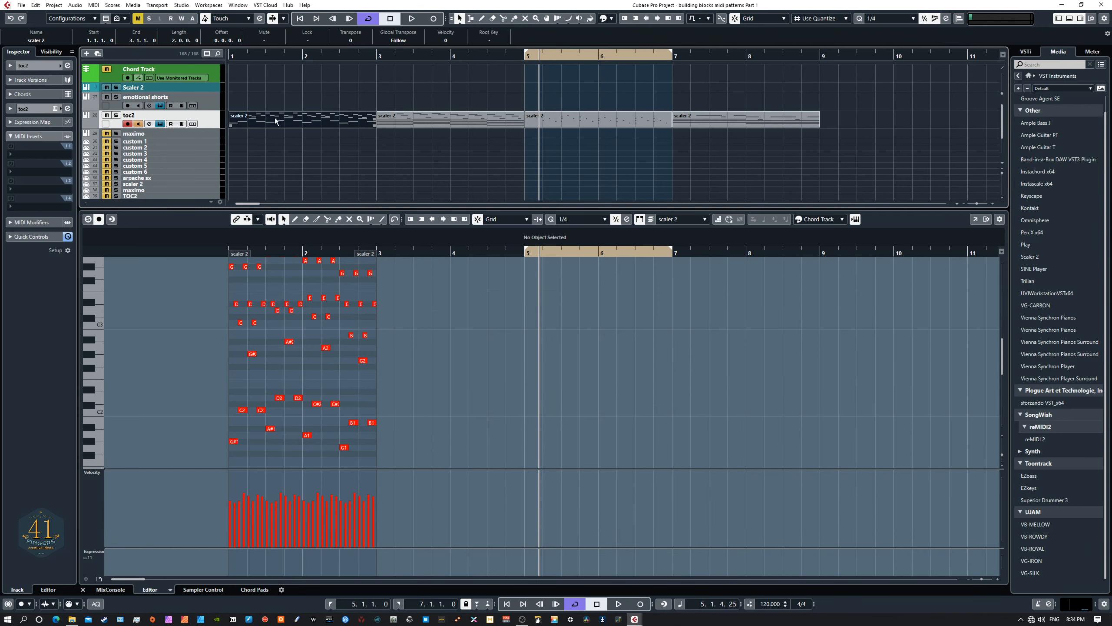
key("p")
key("KP_1")
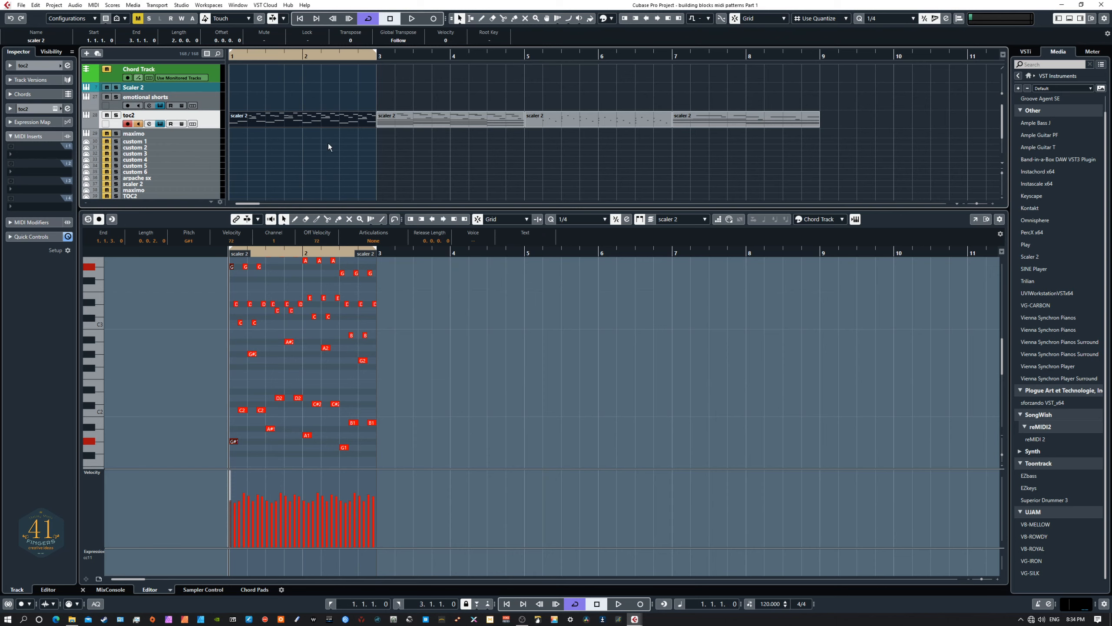
scroll(382, 360, "up", 2)
key("space")
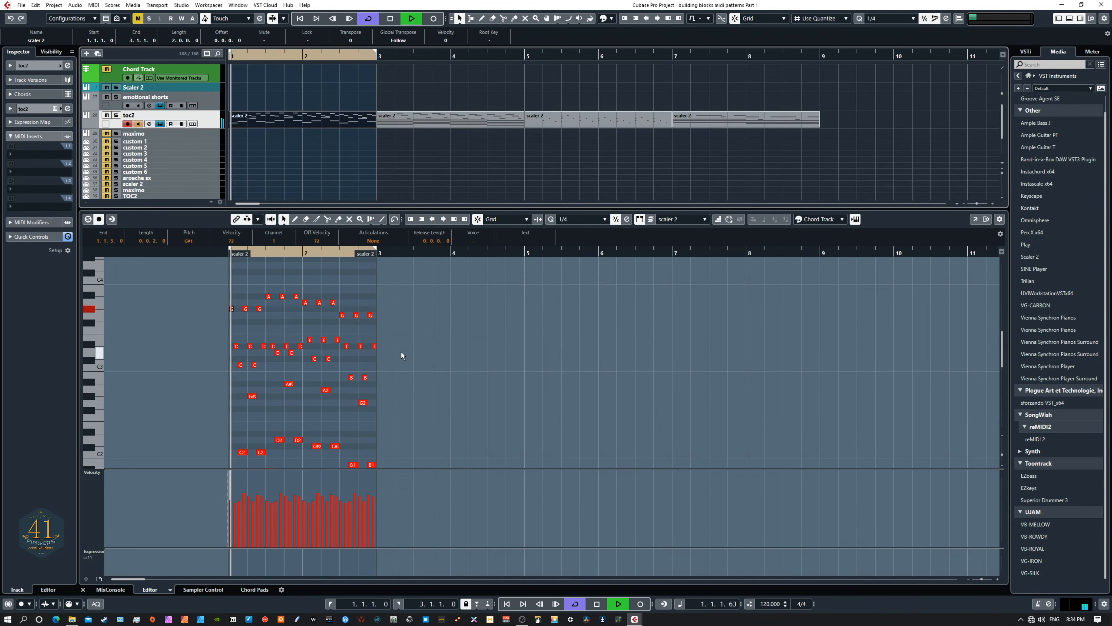
key("space")
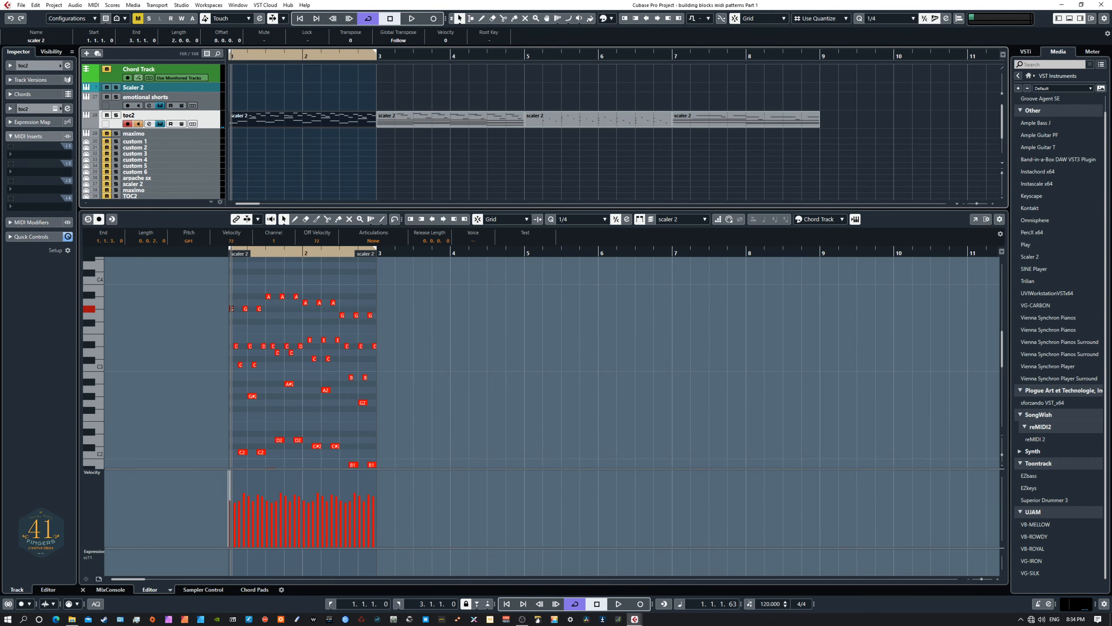
Show the Scaler 2 plugin window over the project, move it away again and replay the first scaler 2 part
left_click_drag(0, 287, 716, 216)
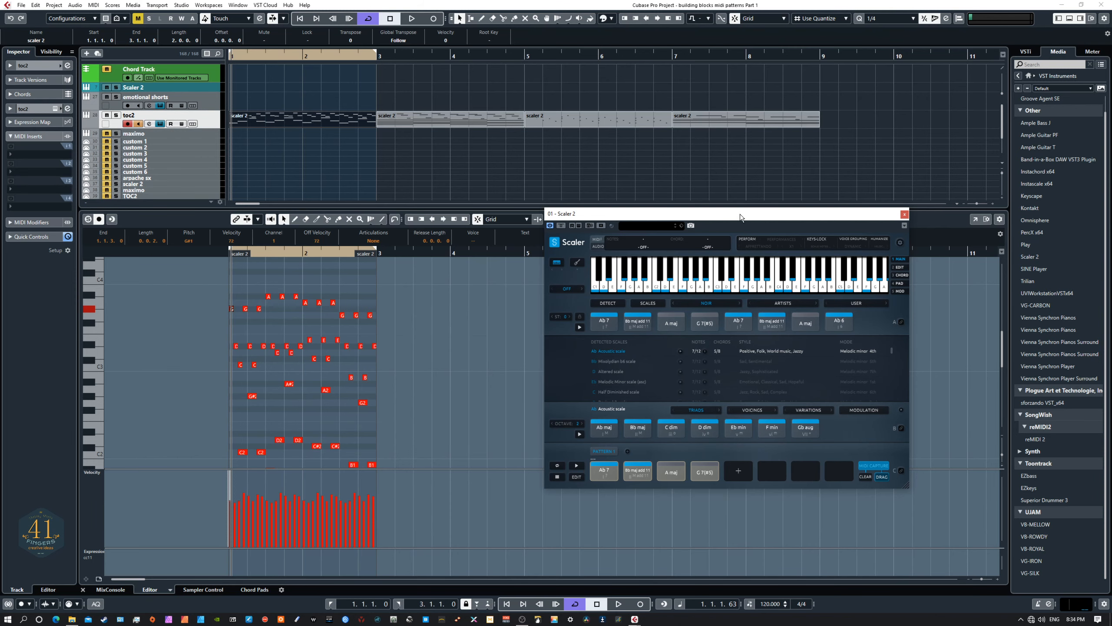
left_click_drag(741, 214, 0, 136)
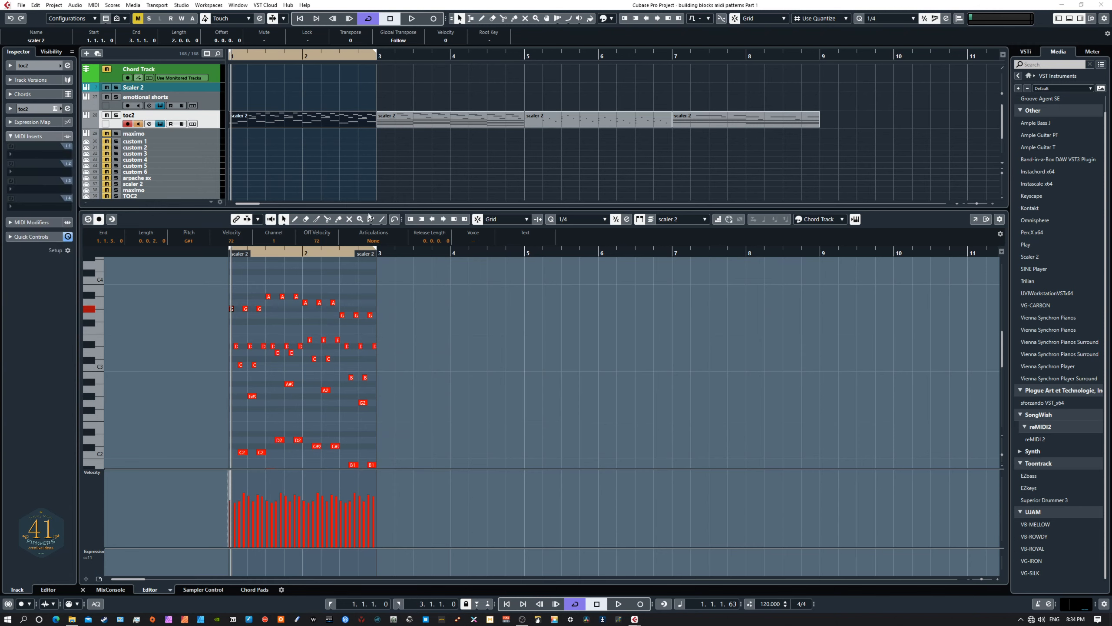
key("space")
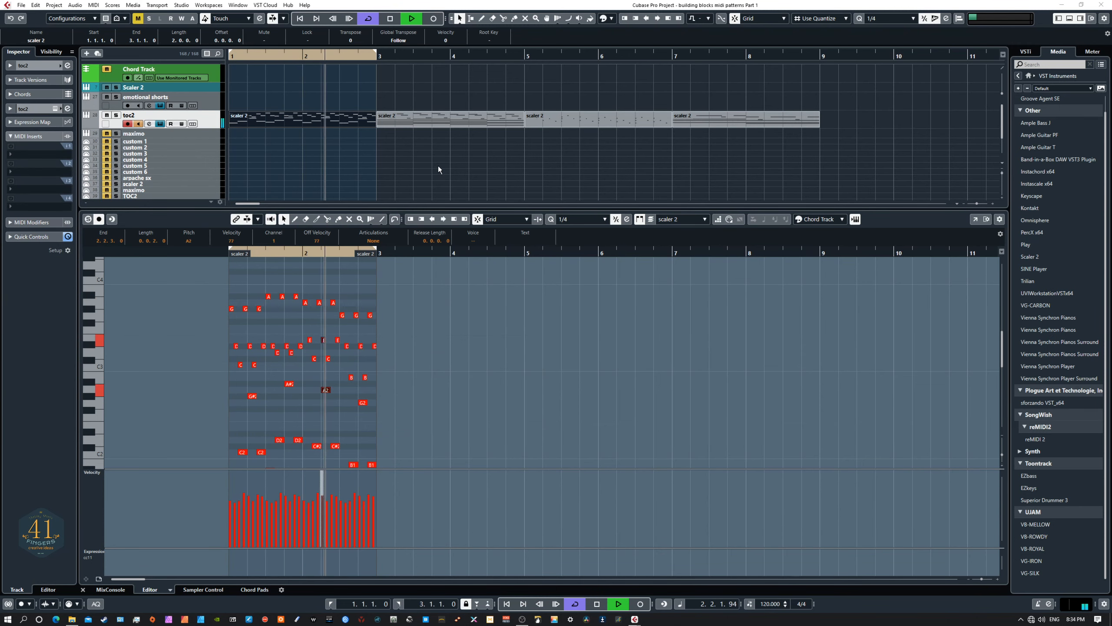
key("space")
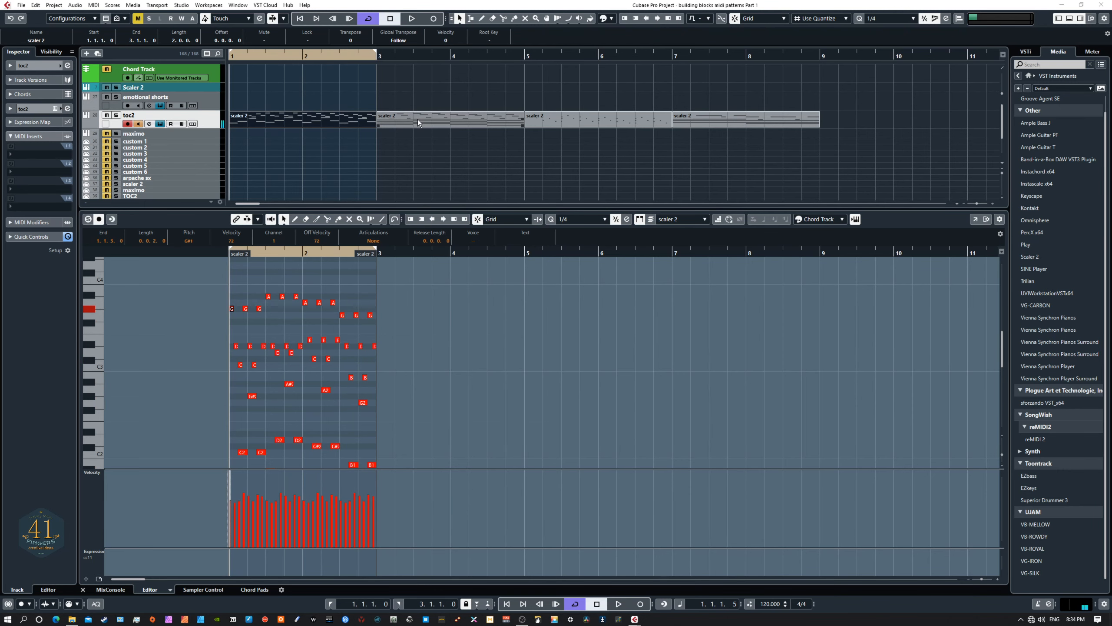
Loop the second scaler 2 part, in bars 3 and 4, and audition it while viewing its high and low notes
left_click(417, 119)
key("p")
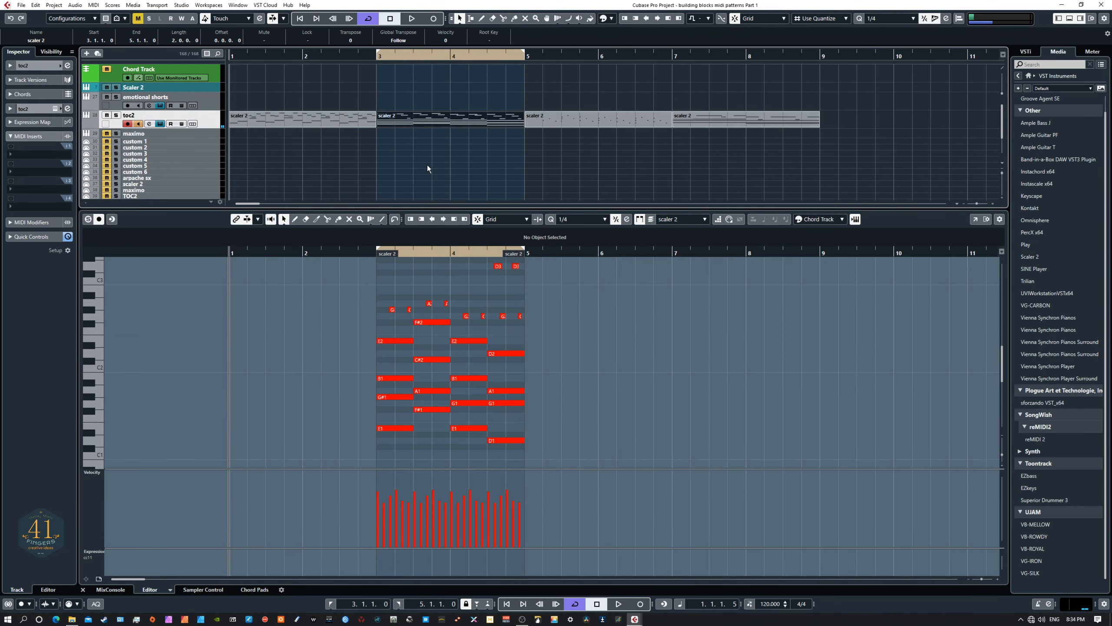
key("space")
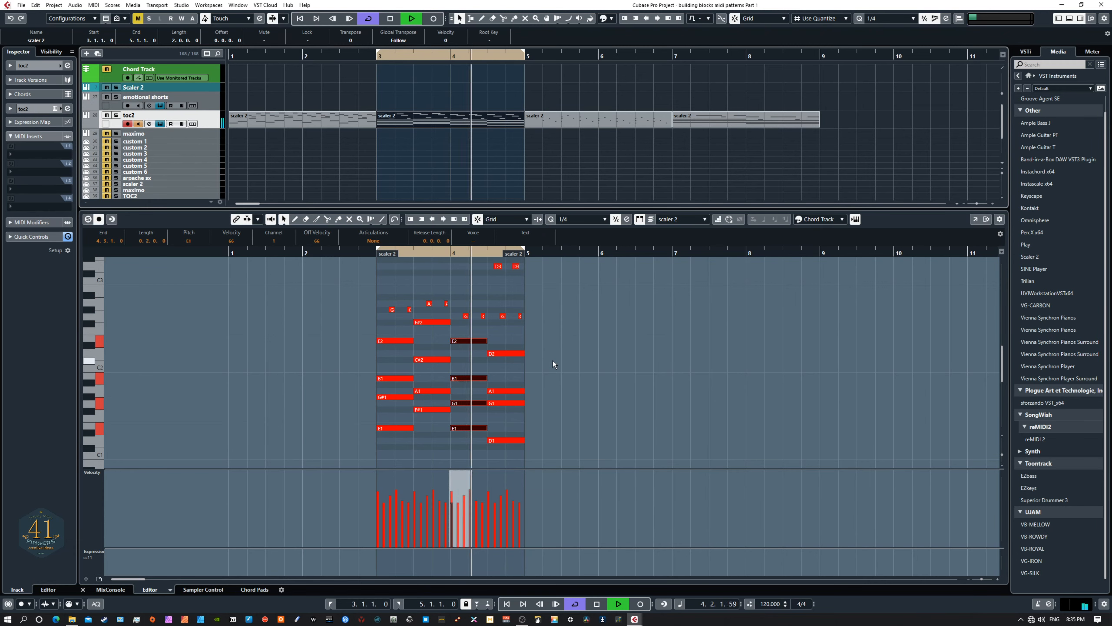
scroll(552, 360, "up", 4)
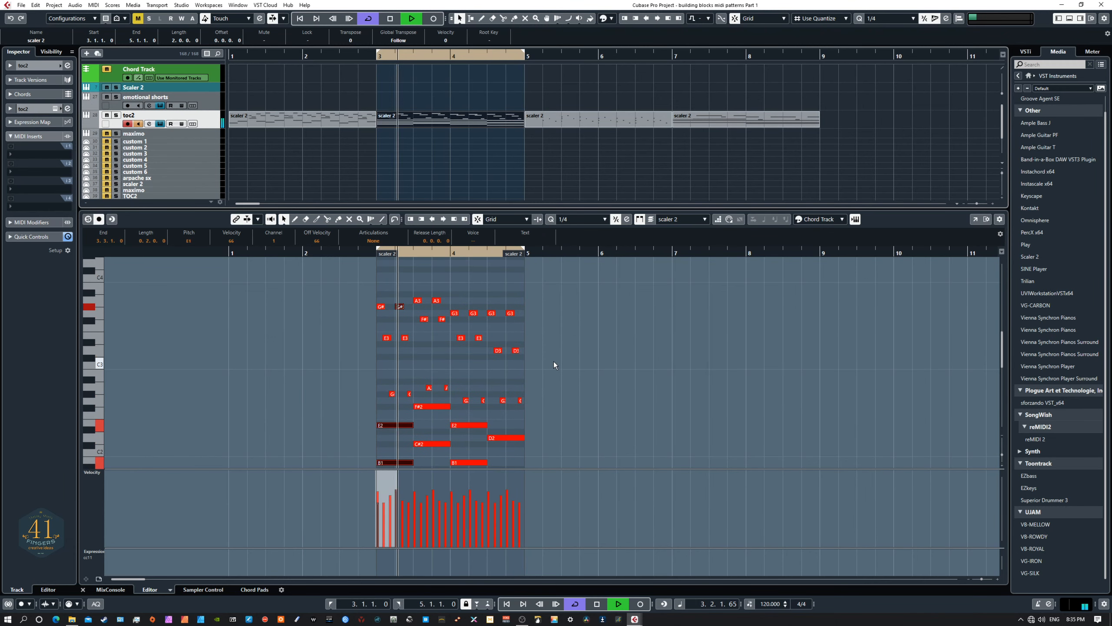
scroll(553, 362, "down", 4)
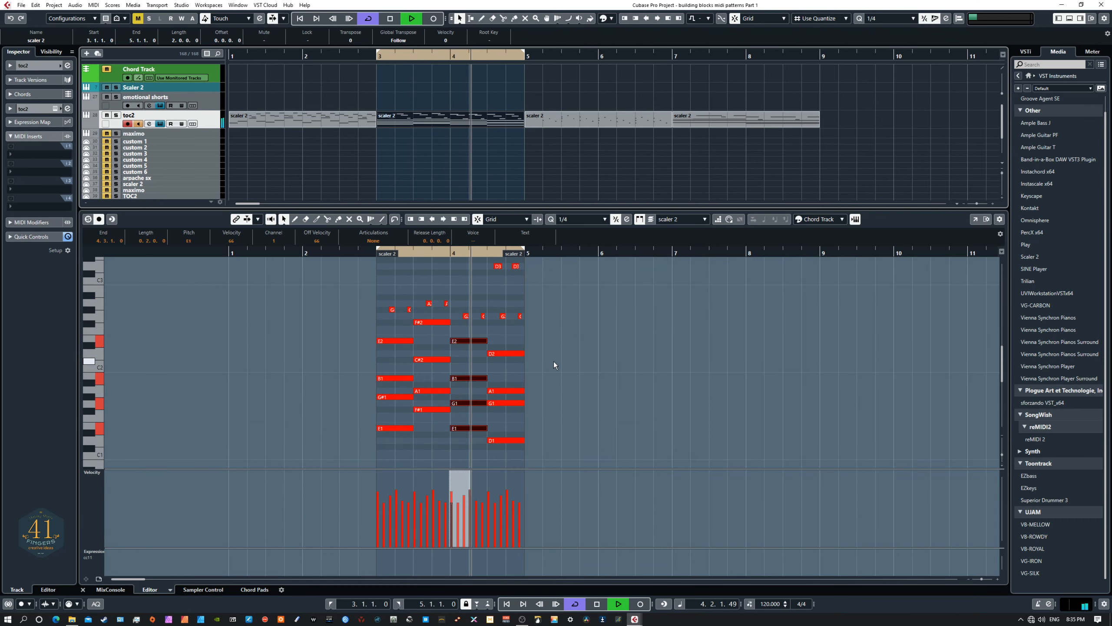
scroll(554, 362, "up", 2)
key("space")
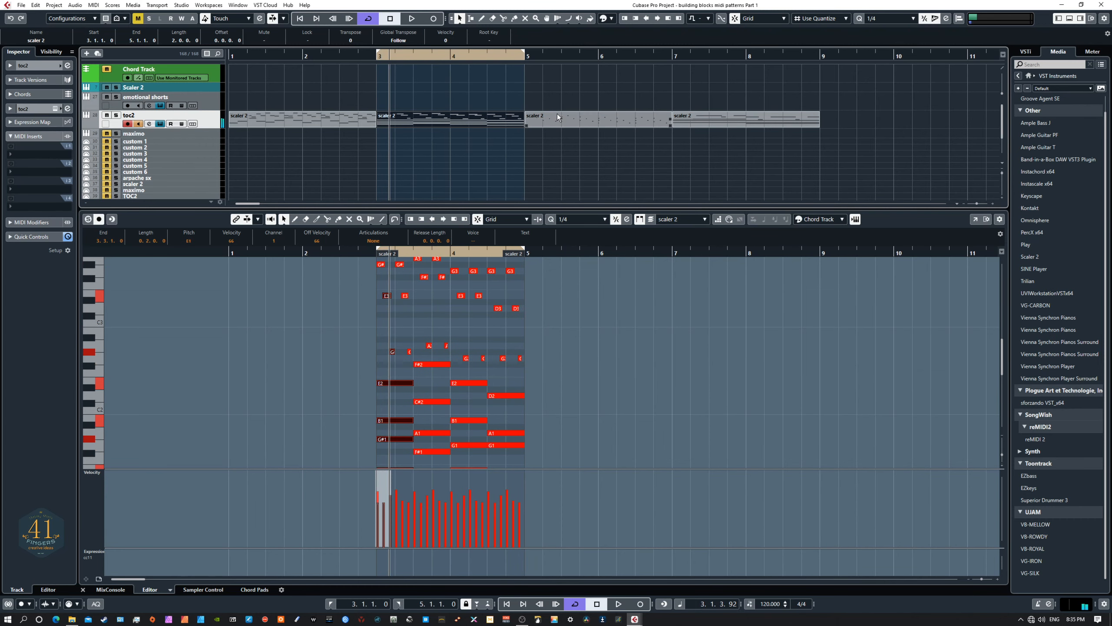
scroll(481, 361, "up", 2)
scroll(481, 361, "down", 2)
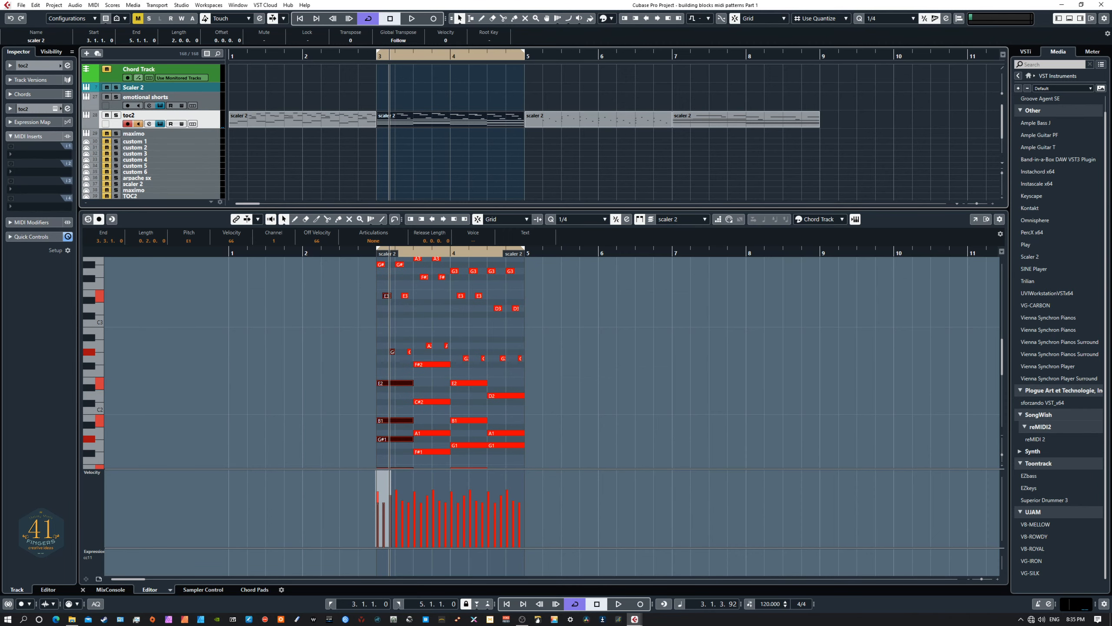
Bring the Scaler 2 plugin window into view, move it off the project and replay the second scaler 2 part
left_click_drag(0, 231, 793, 258)
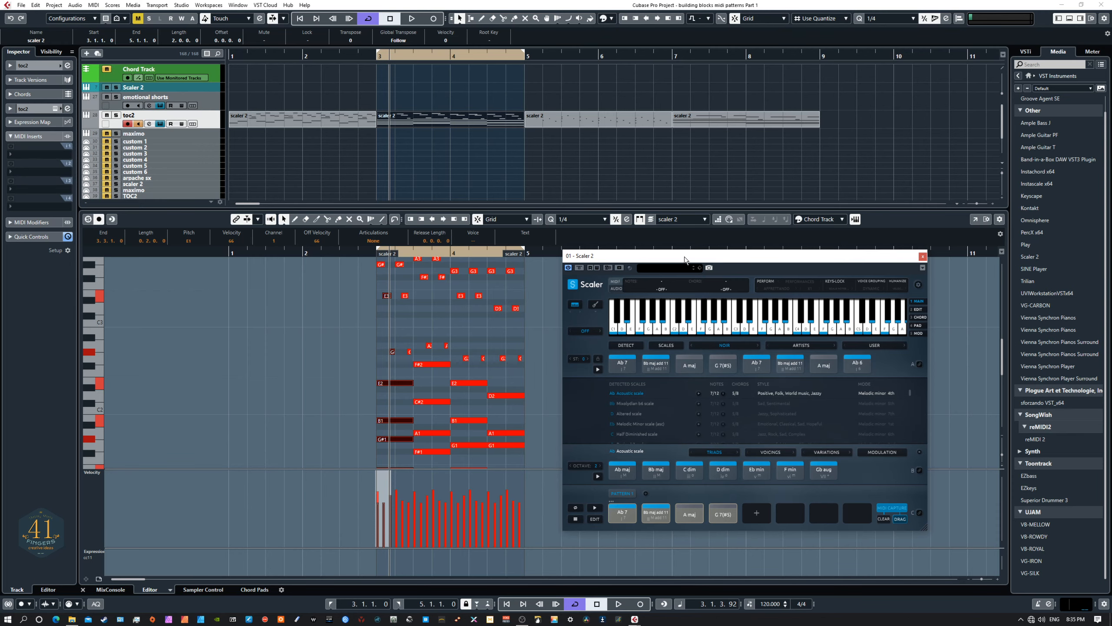
left_click_drag(686, 256, 0, 163)
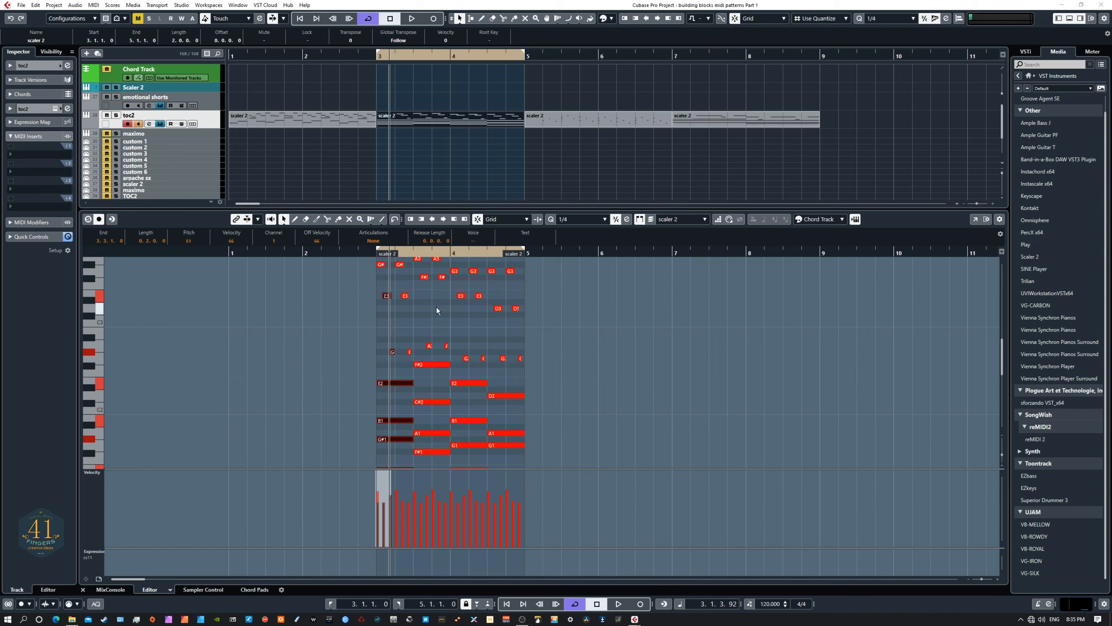
key("space")
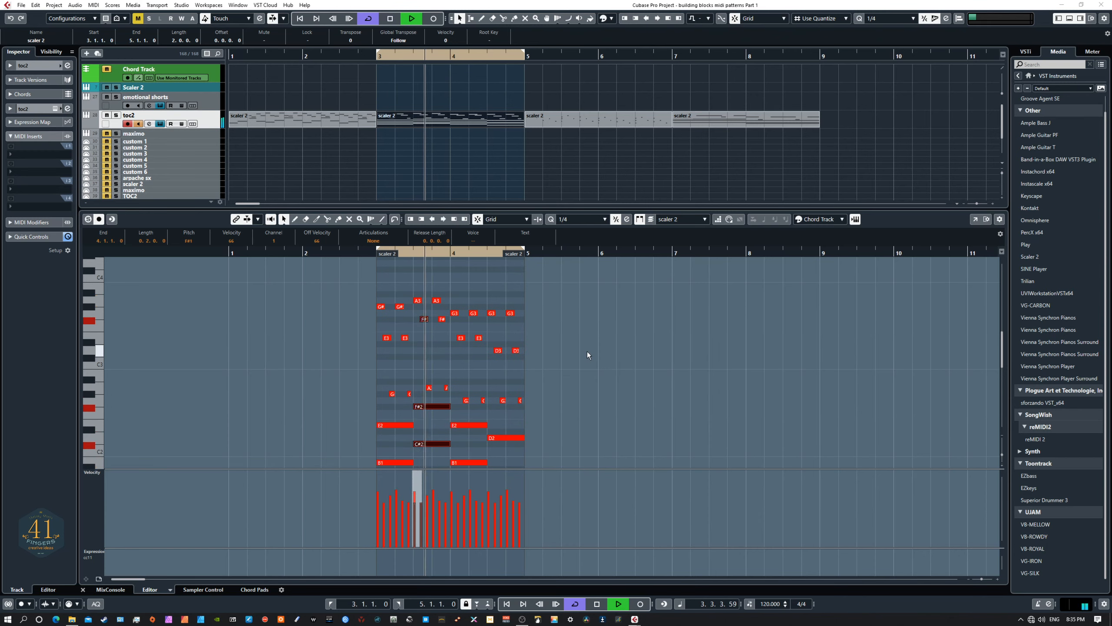
scroll(588, 351, "down", 3)
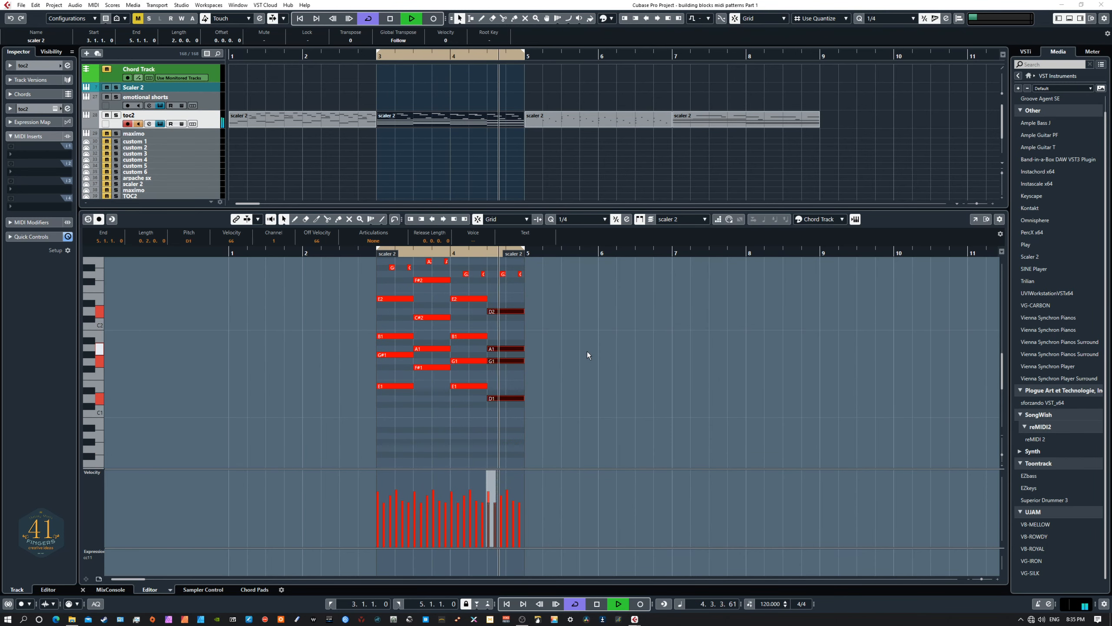
scroll(587, 352, "up", 3)
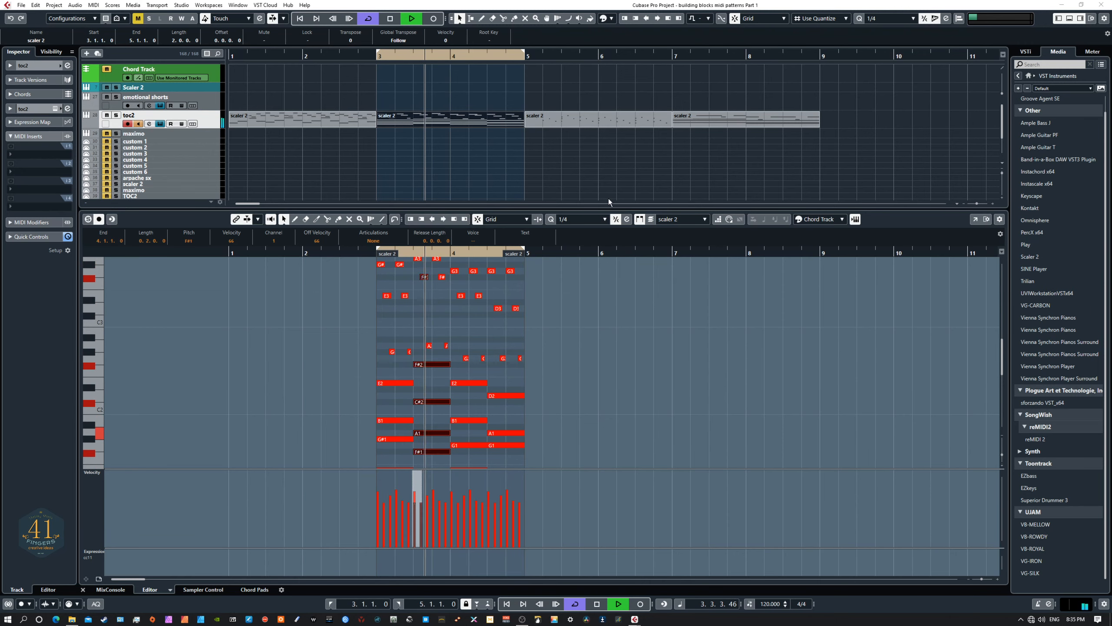
key("space")
Loop the third scaler 2 part, in bars 5 and 6, and audition it from its start
left_click(569, 121)
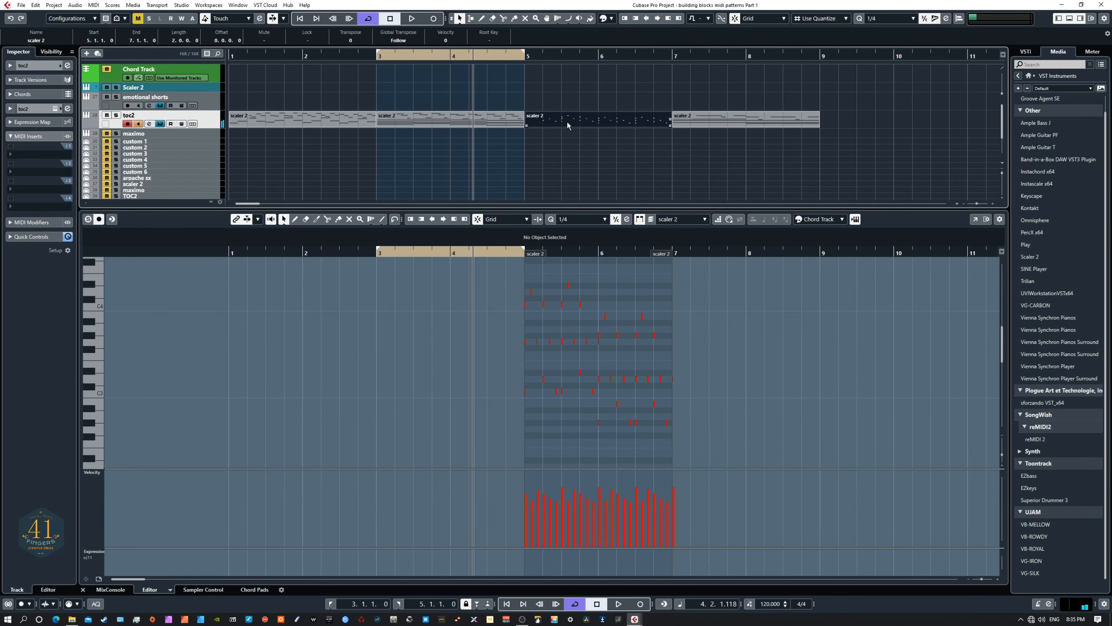
key("p")
key("KP_1")
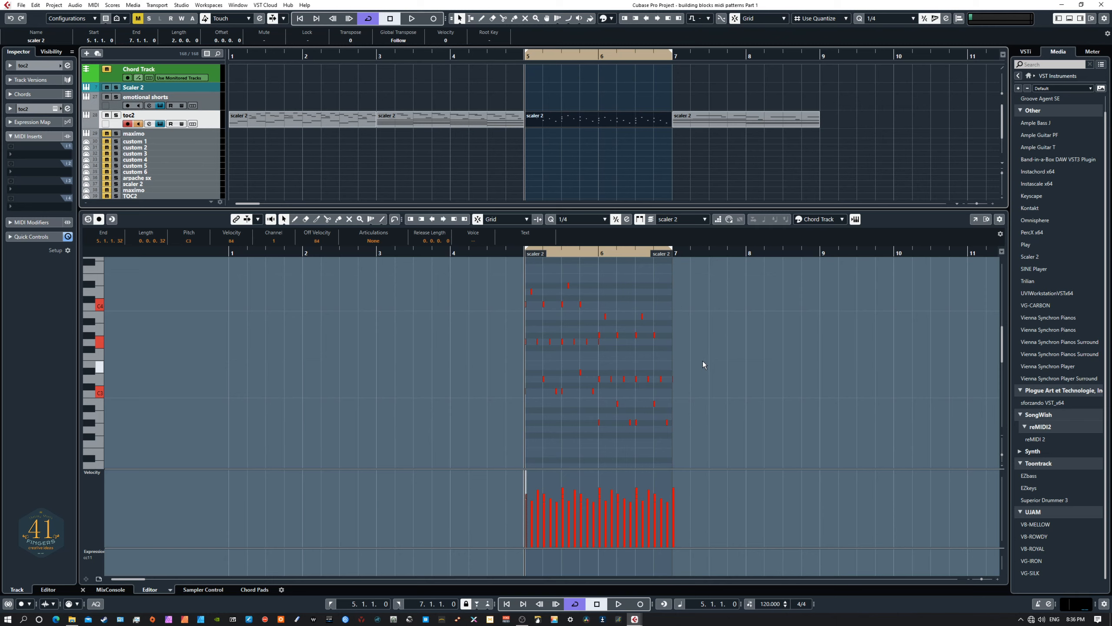
key("space")
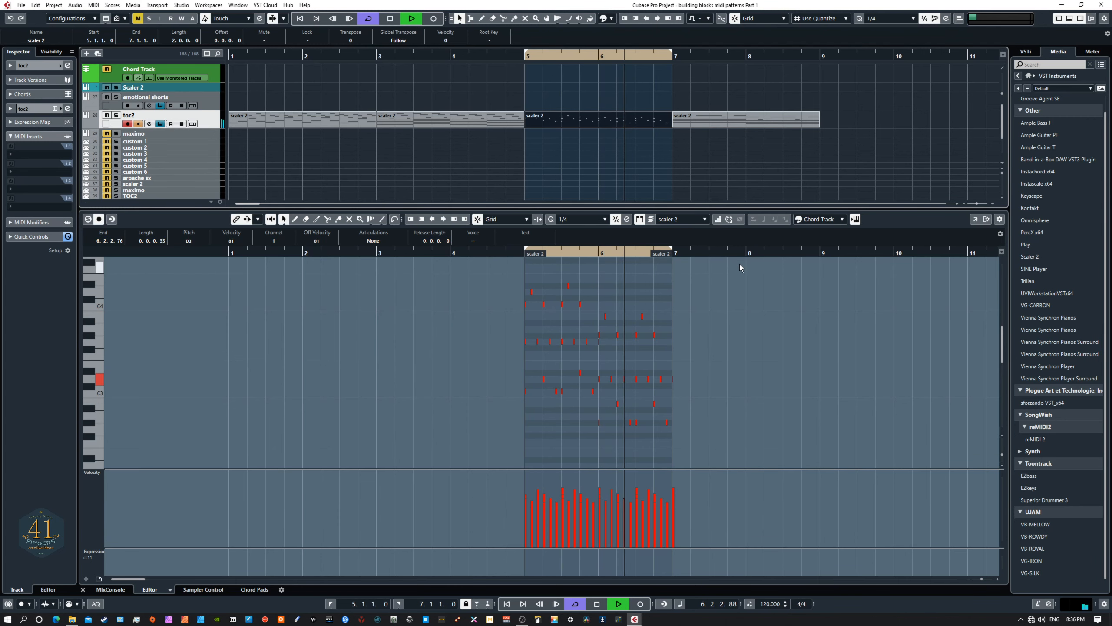
key("space")
Loop the fourth scaler 2 part, in bars 7 and 8, and audition it while viewing its full note range
left_click(700, 120)
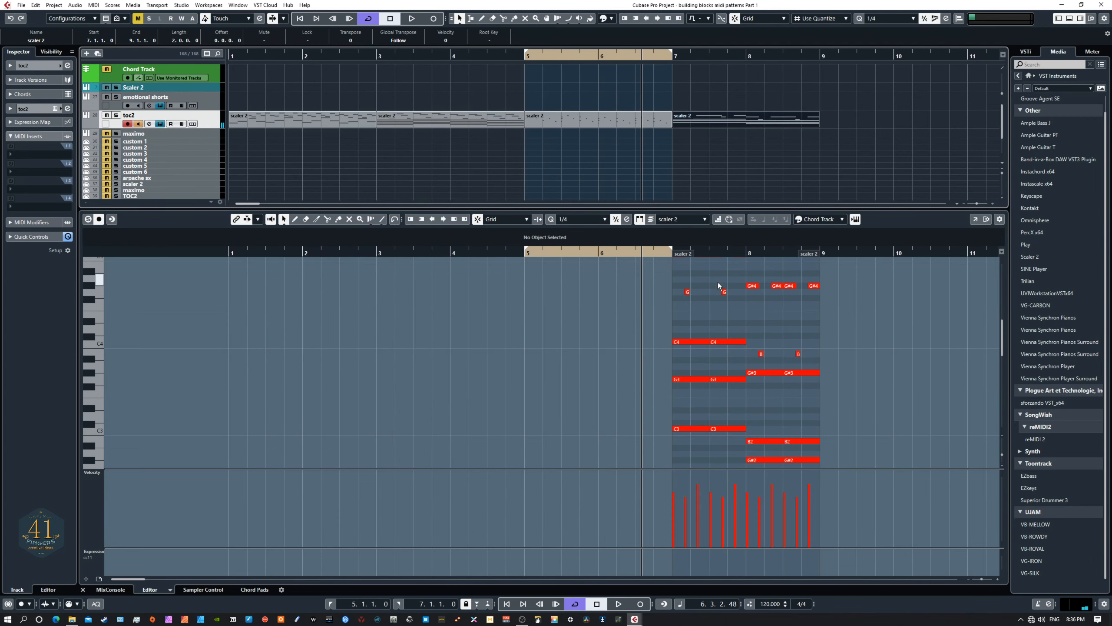
key("p")
key("l")
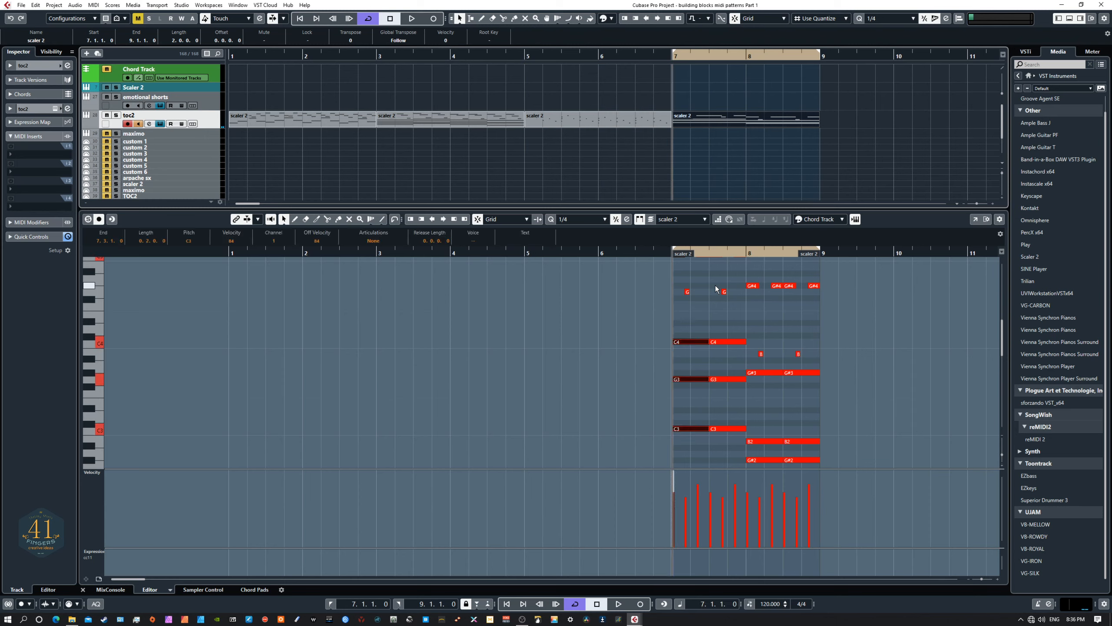
key("space")
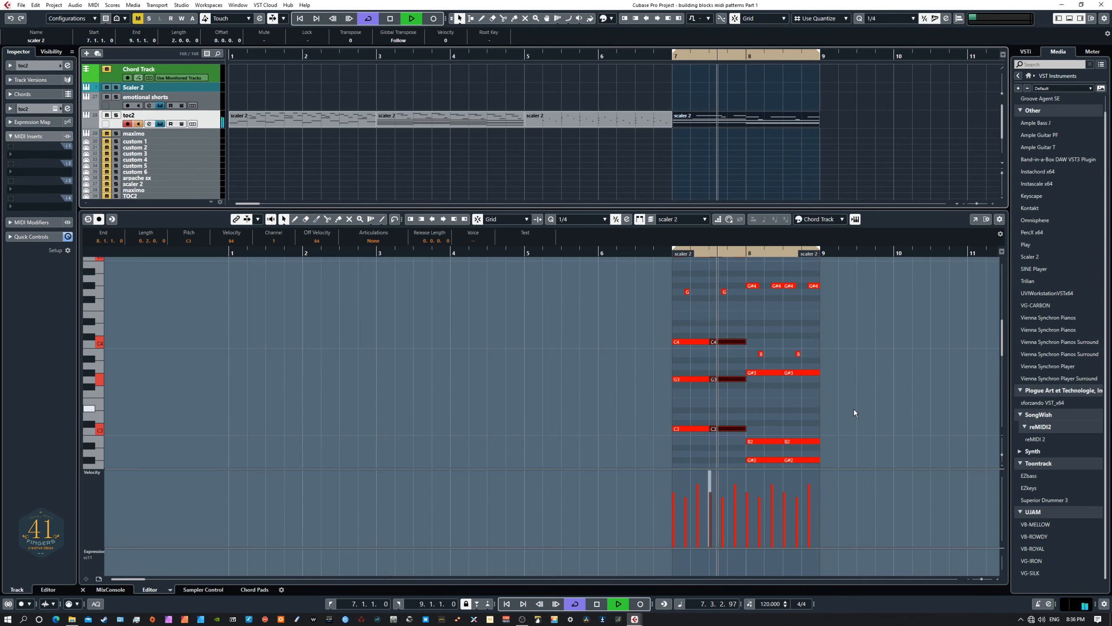
scroll(854, 409, "up", 2)
scroll(853, 409, "down", 2)
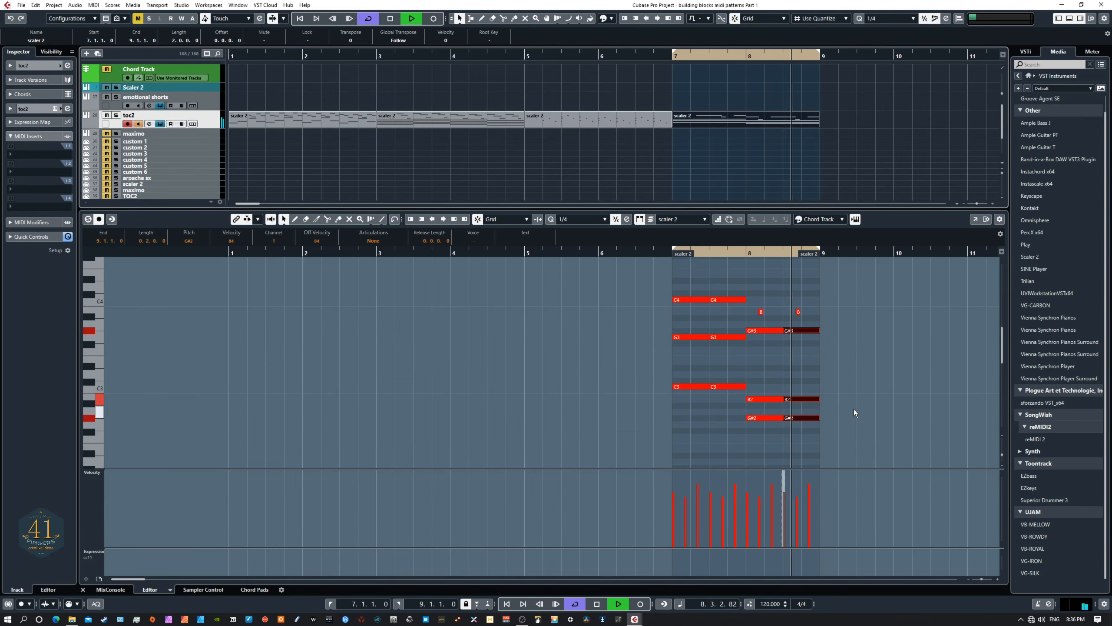
scroll(853, 409, "up", 2)
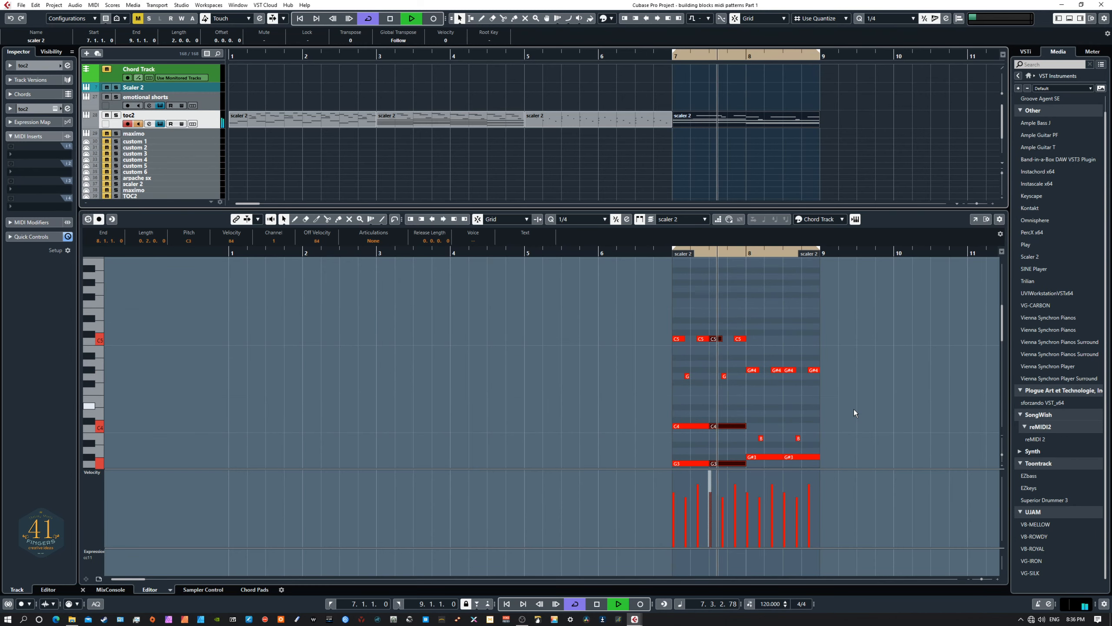
scroll(853, 409, "down", 2)
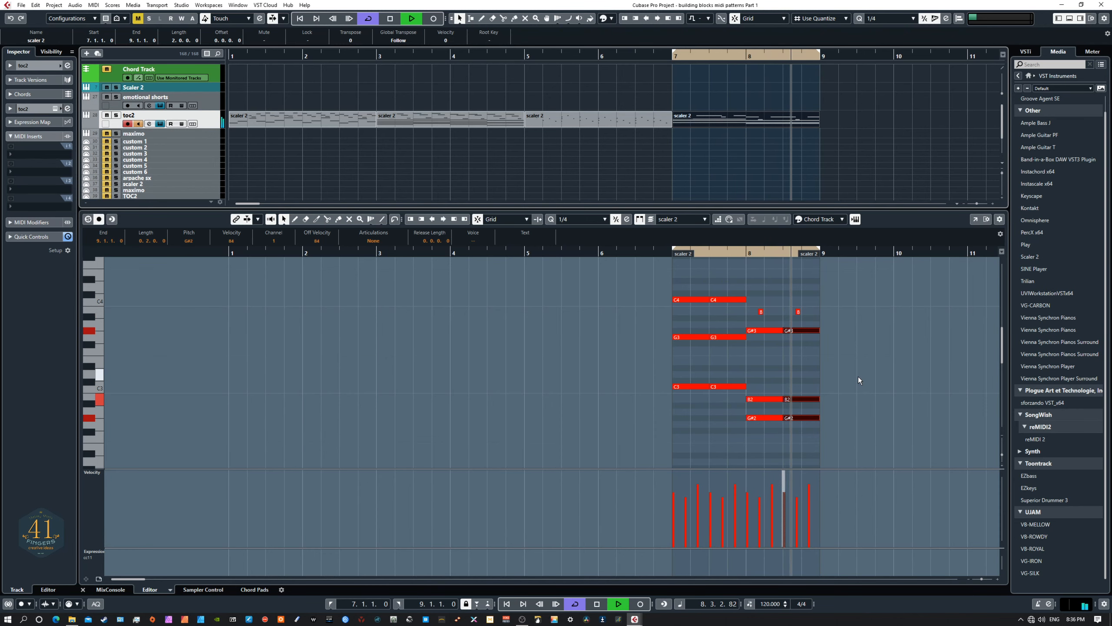
key("space")
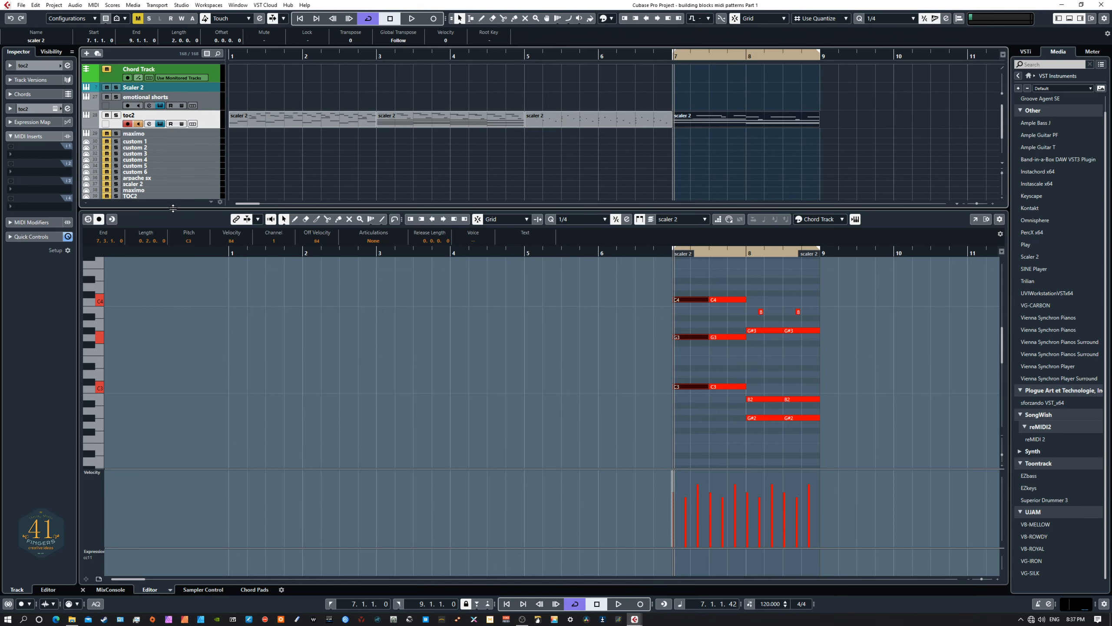
Enlarge the project area above the key editor just enough to show the track list down to the last MIDI track
left_click_drag(171, 207, 202, 327)
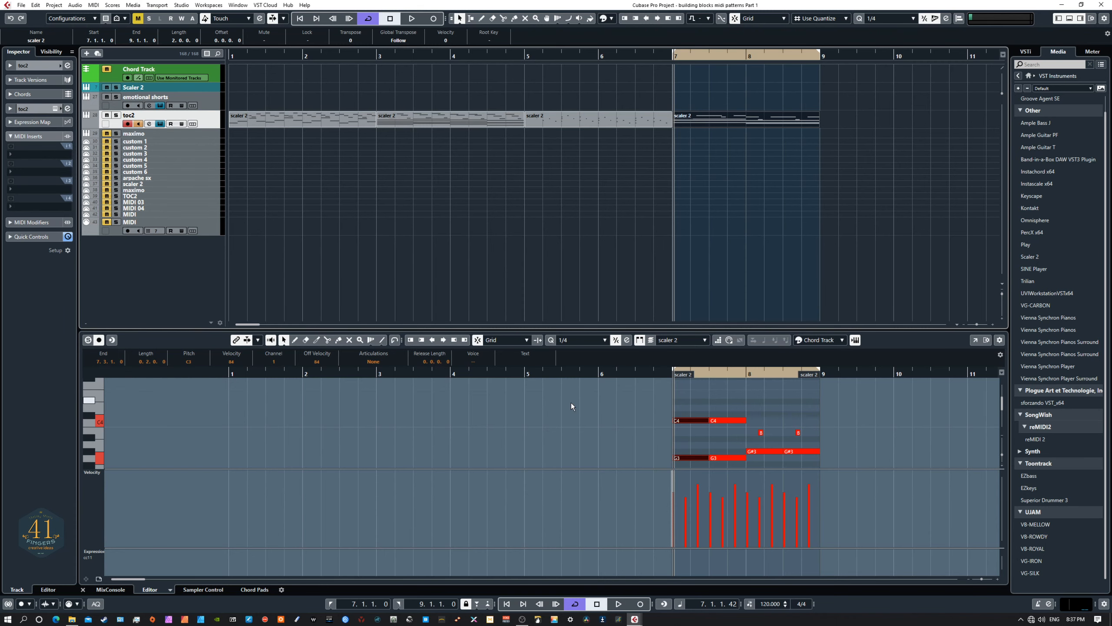
left_click_drag(532, 328, 532, 254)
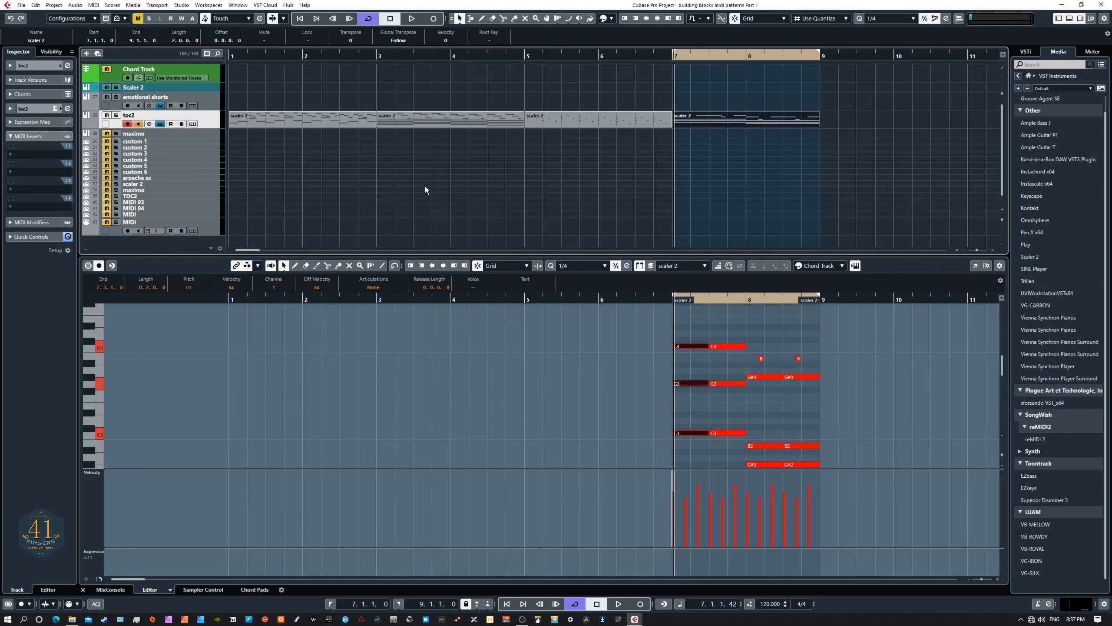